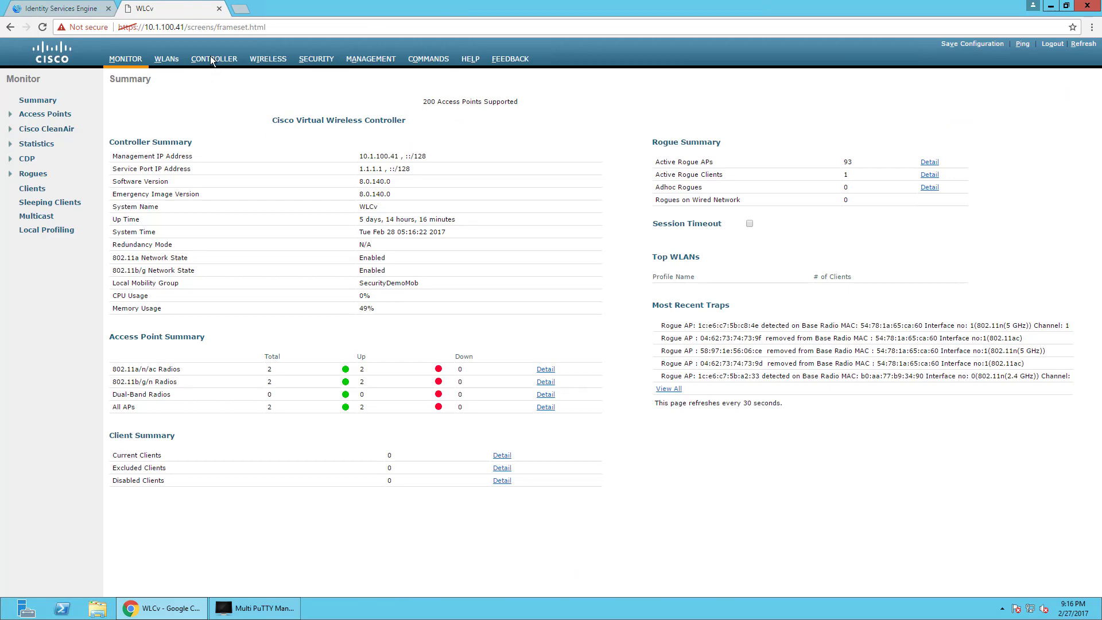
Confirm Fast SSID change stays Enabled in Controller General, then open Advanced > DHCP parameters.
click(196, 68)
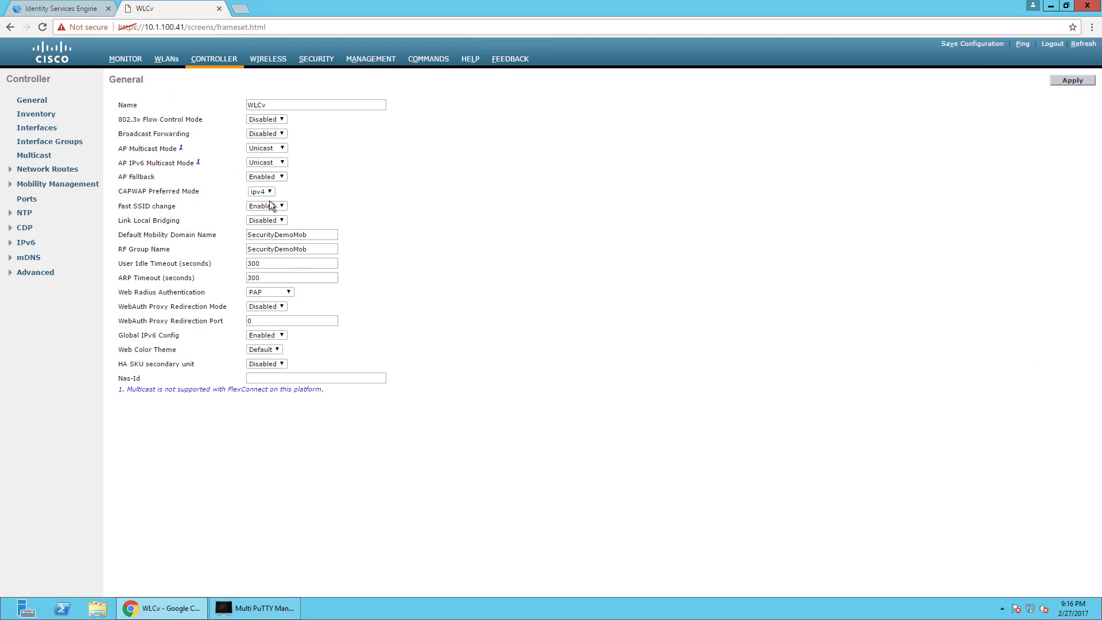
click(258, 207)
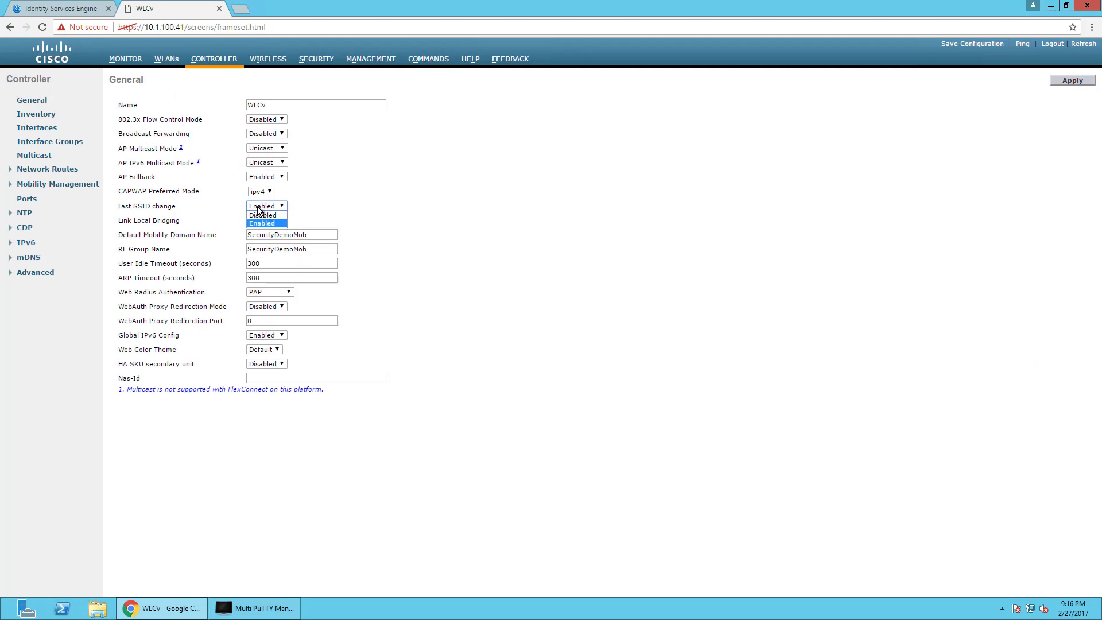
click(415, 220)
drag(110, 208, 114, 216)
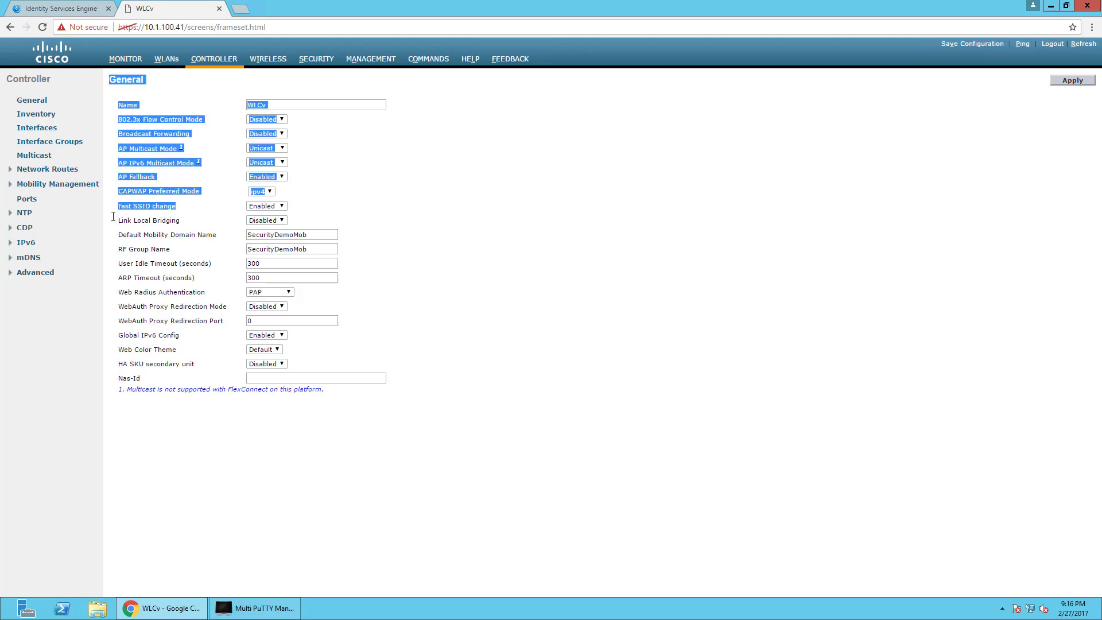
click(112, 220)
click(53, 278)
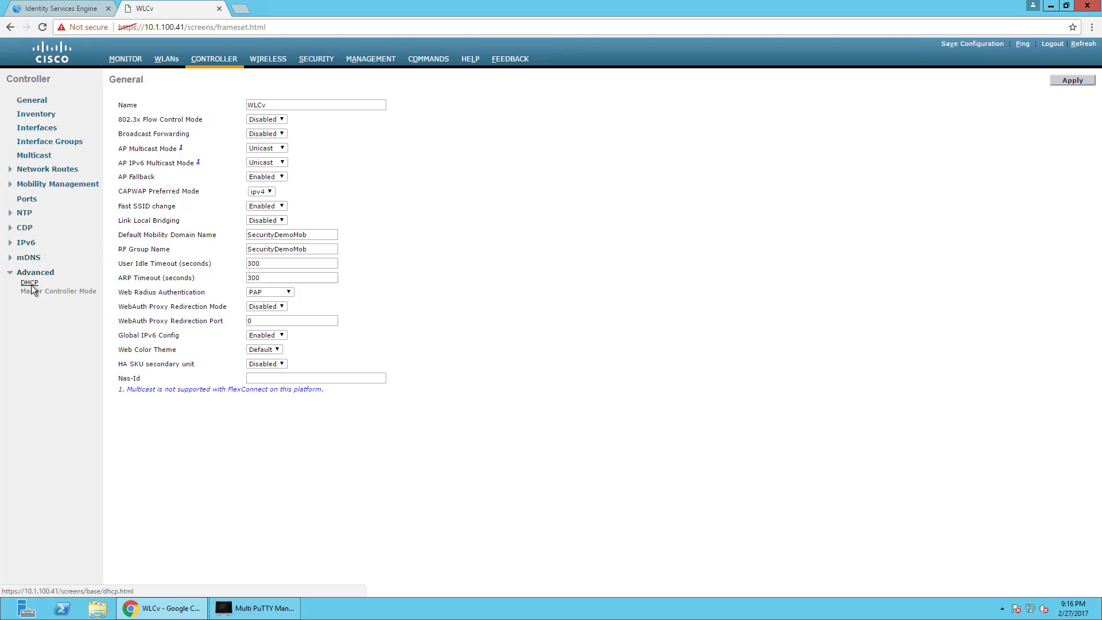
click(29, 283)
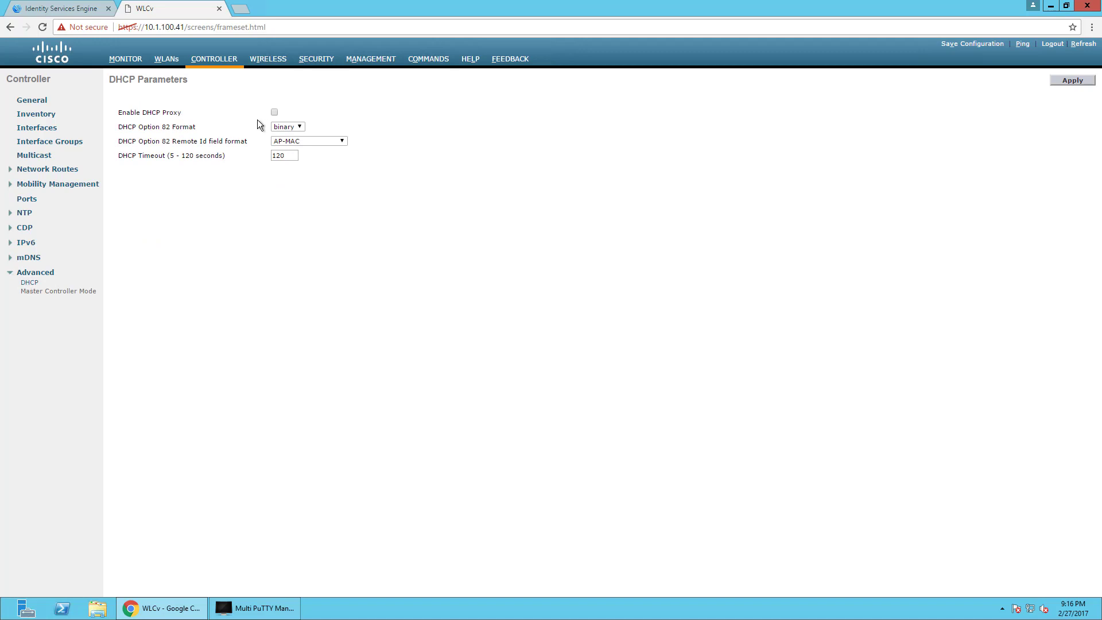
Open the management interface's settings from the controller Interfaces list.
click(170, 59)
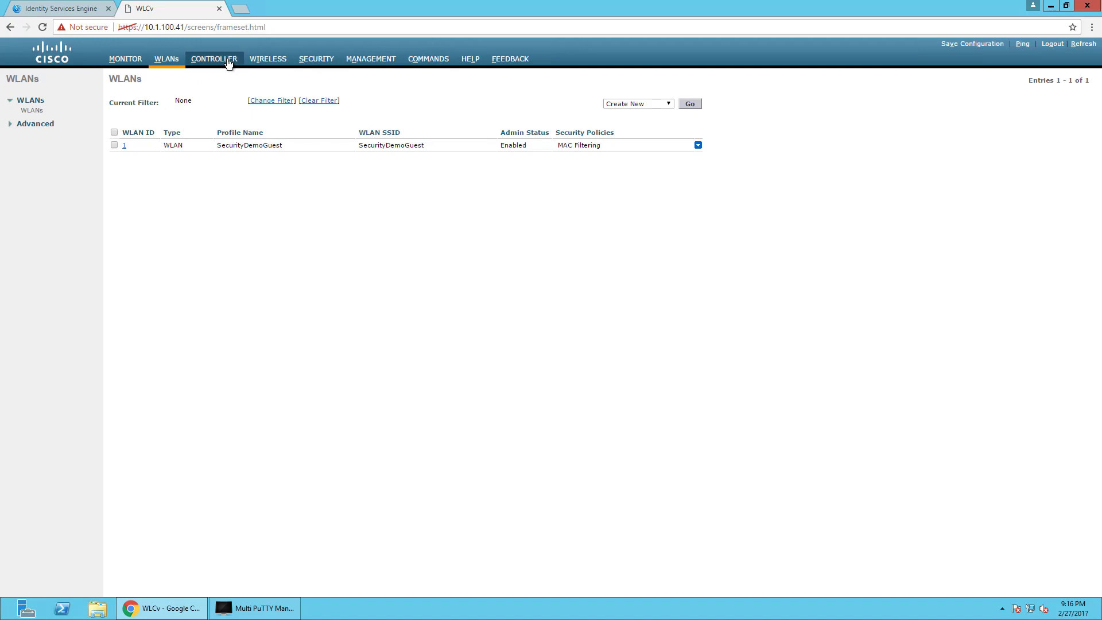
click(217, 59)
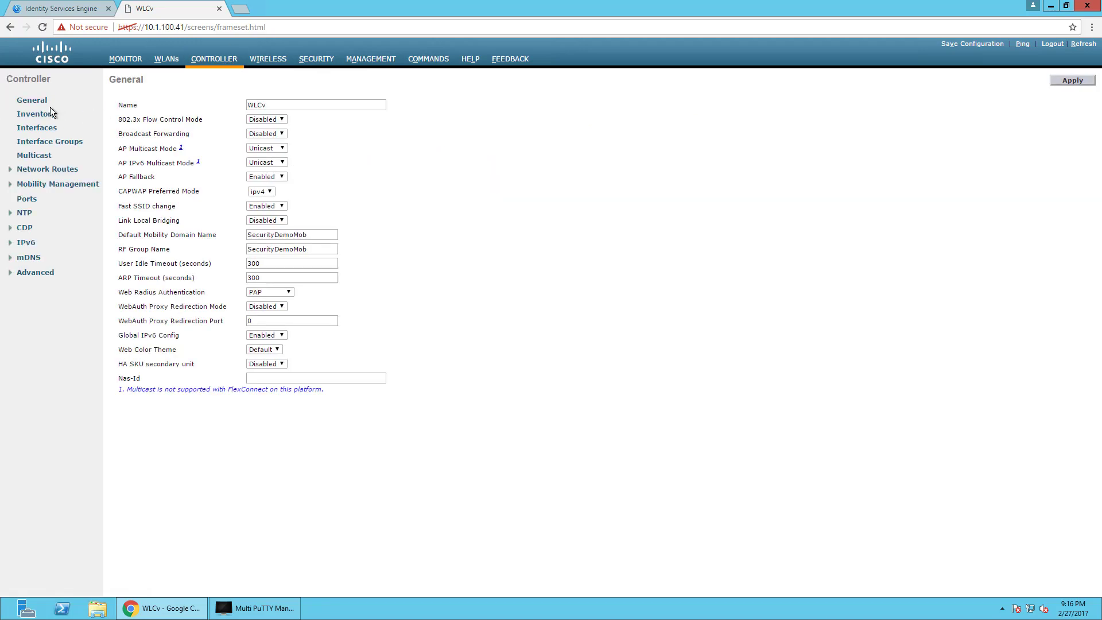
click(37, 127)
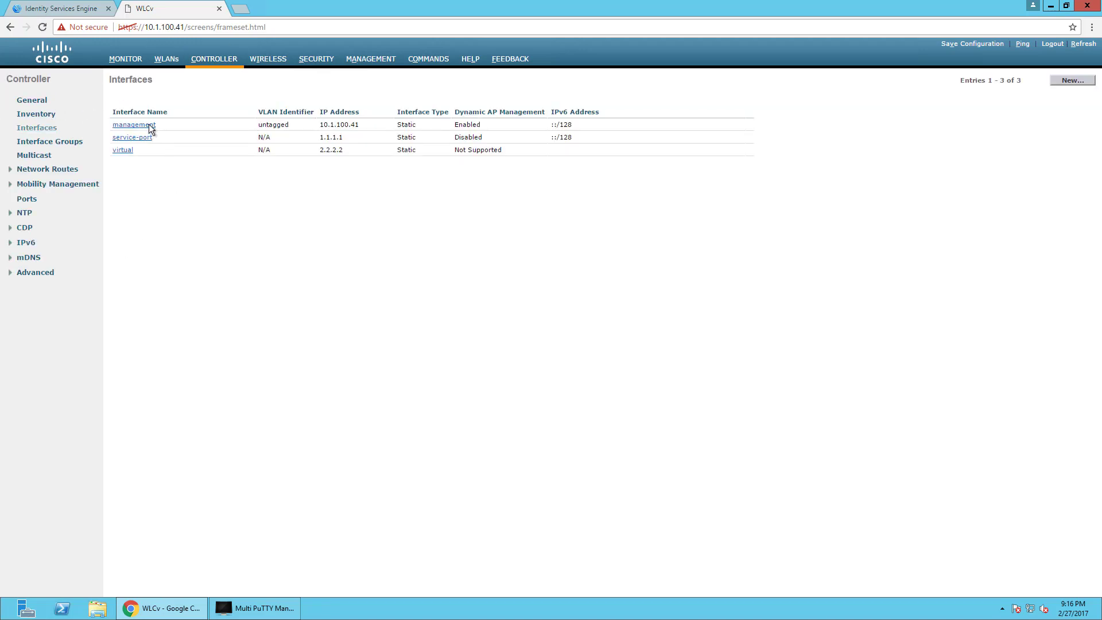
click(149, 125)
scroll(262, 405, down, 1)
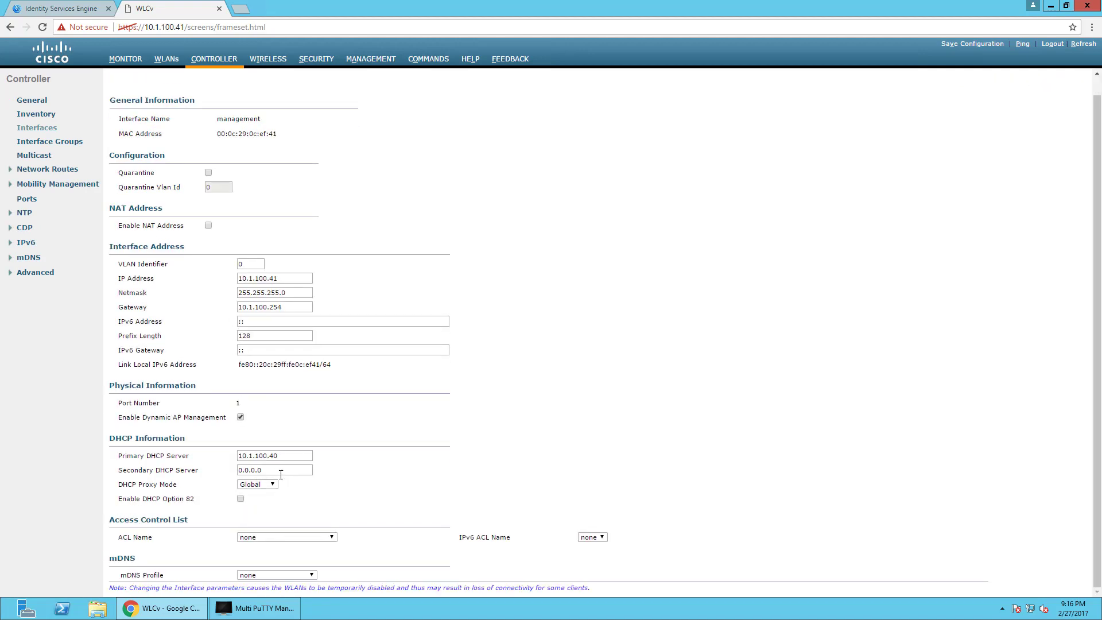
Leave the management interface's DHCP Proxy Mode at Global and return to General settings.
click(267, 485)
click(319, 494)
scroll(363, 519, up, 1)
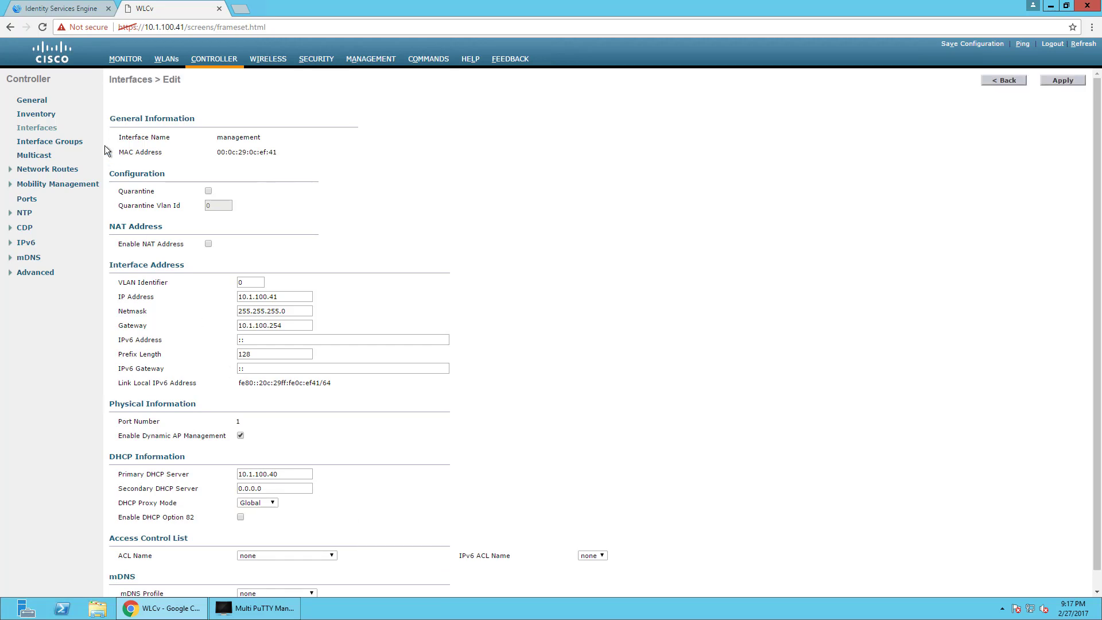
click(26, 101)
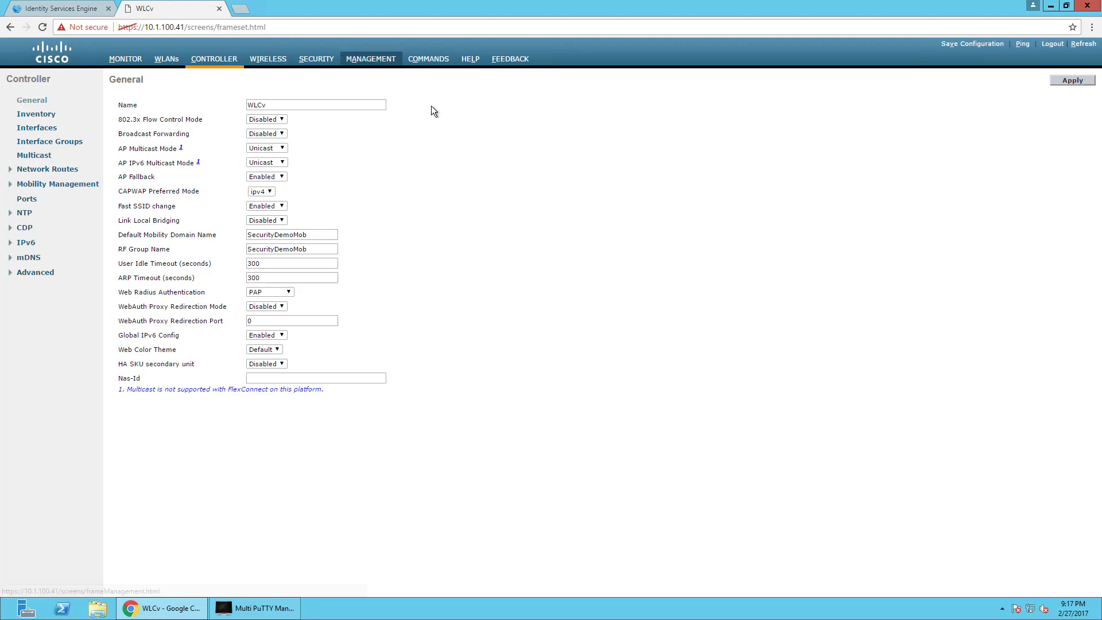
Open RADIUS authentication server 1 and highlight its Support for RFC 3576 setting.
click(316, 58)
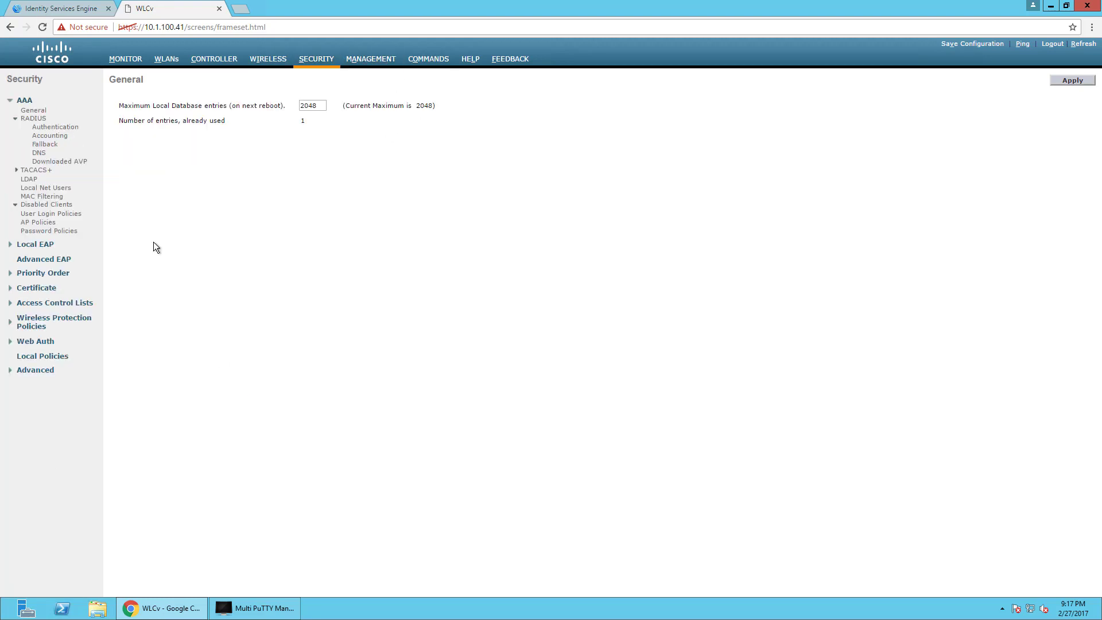
click(55, 128)
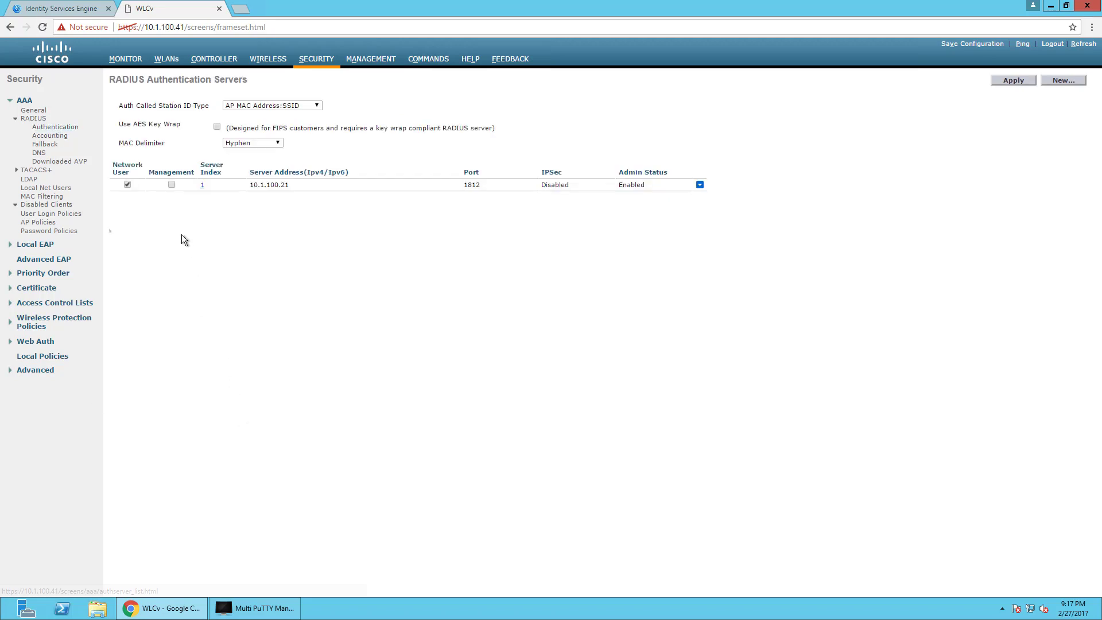
click(204, 185)
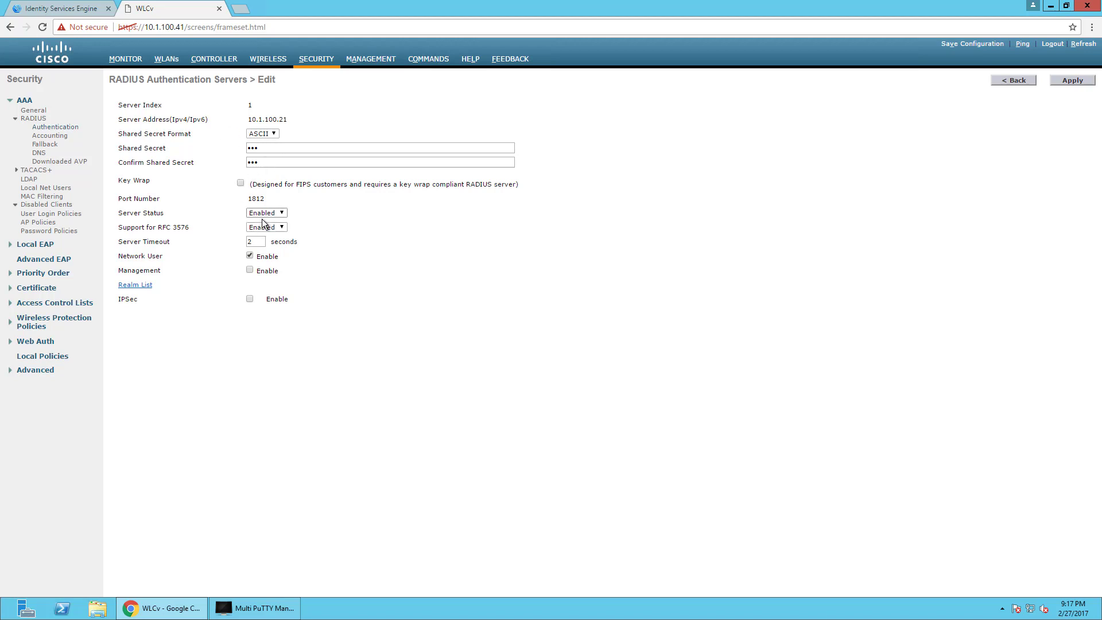
drag(134, 227, 225, 229)
drag(122, 228, 199, 228)
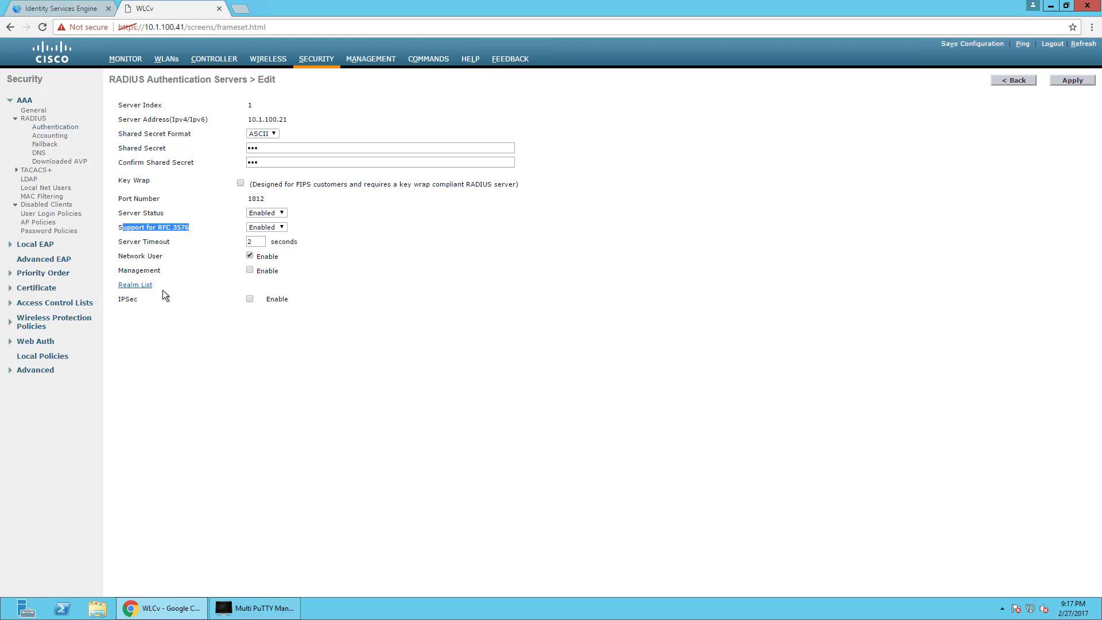
Keep Auth Called Station ID Type as AP MAC Address:SSID on the Authentication servers page.
click(61, 137)
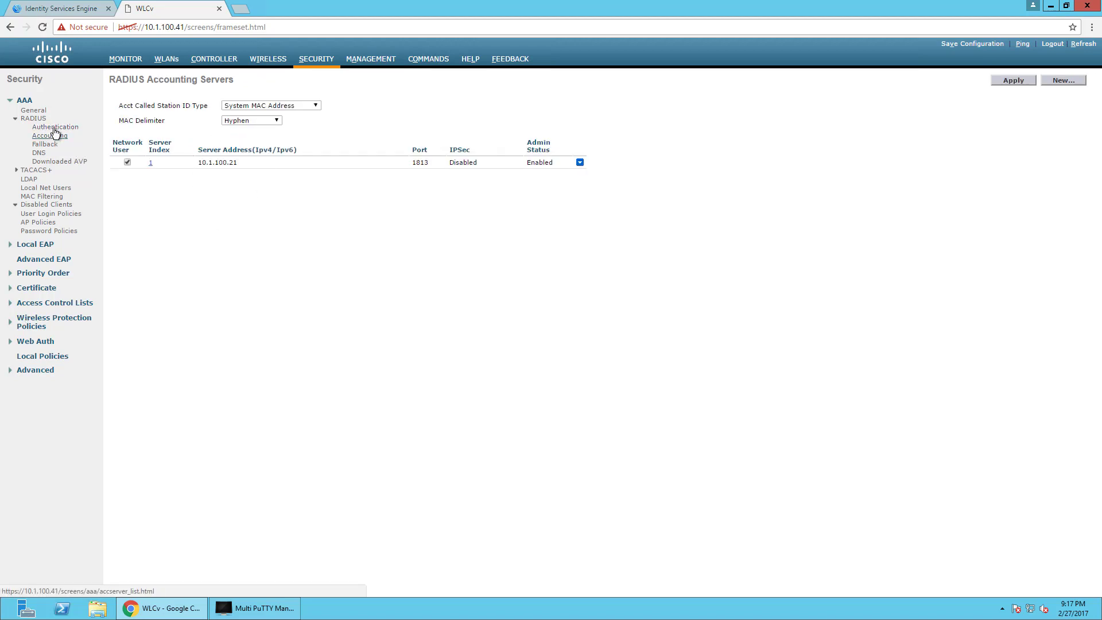
click(56, 128)
click(290, 106)
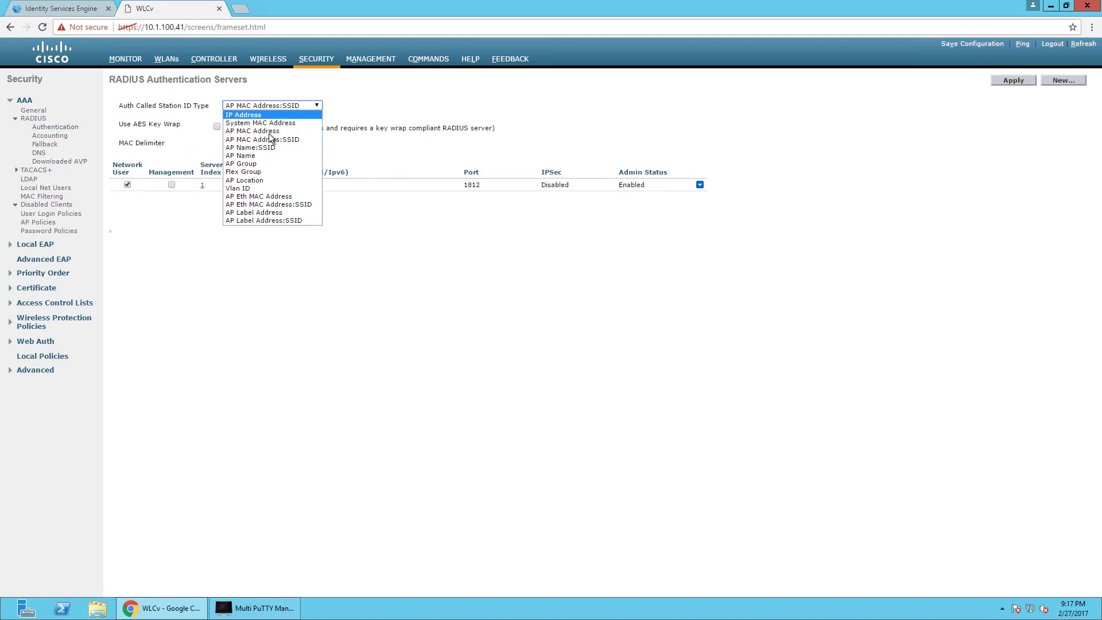
click(118, 118)
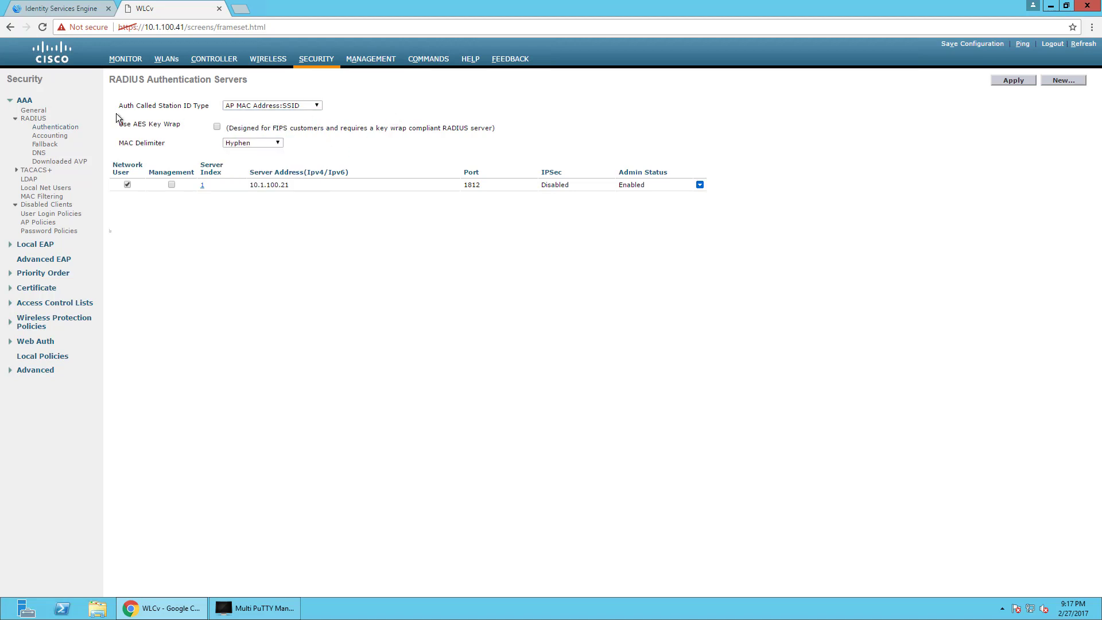
drag(118, 106, 213, 107)
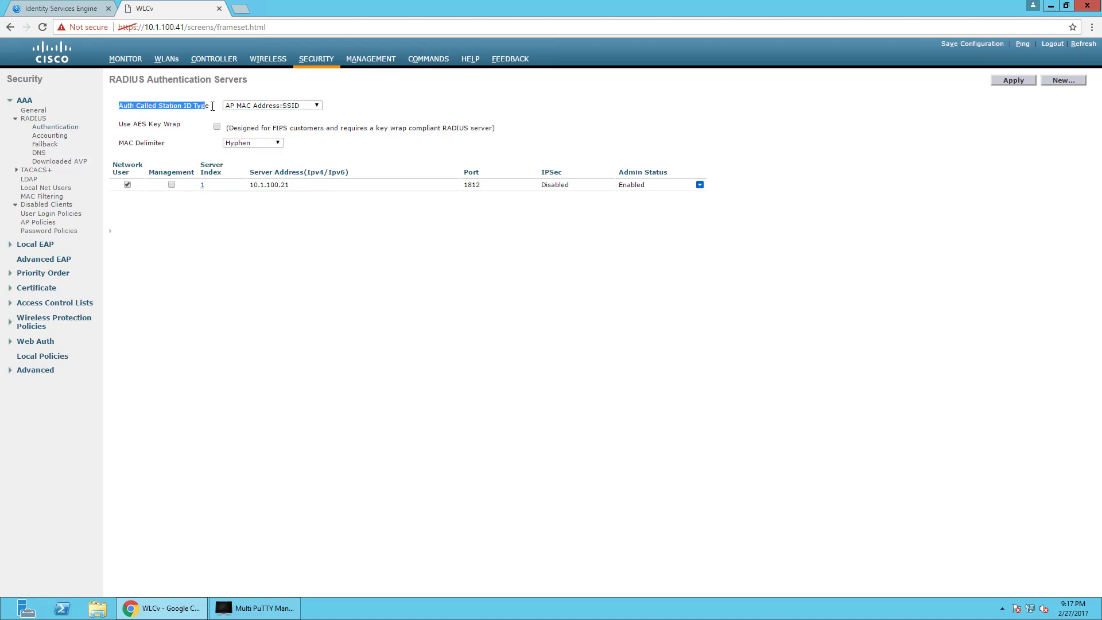
Open RADIUS accounting server 1 (10.1.100.21) and expand the Access Control Lists section.
click(46, 136)
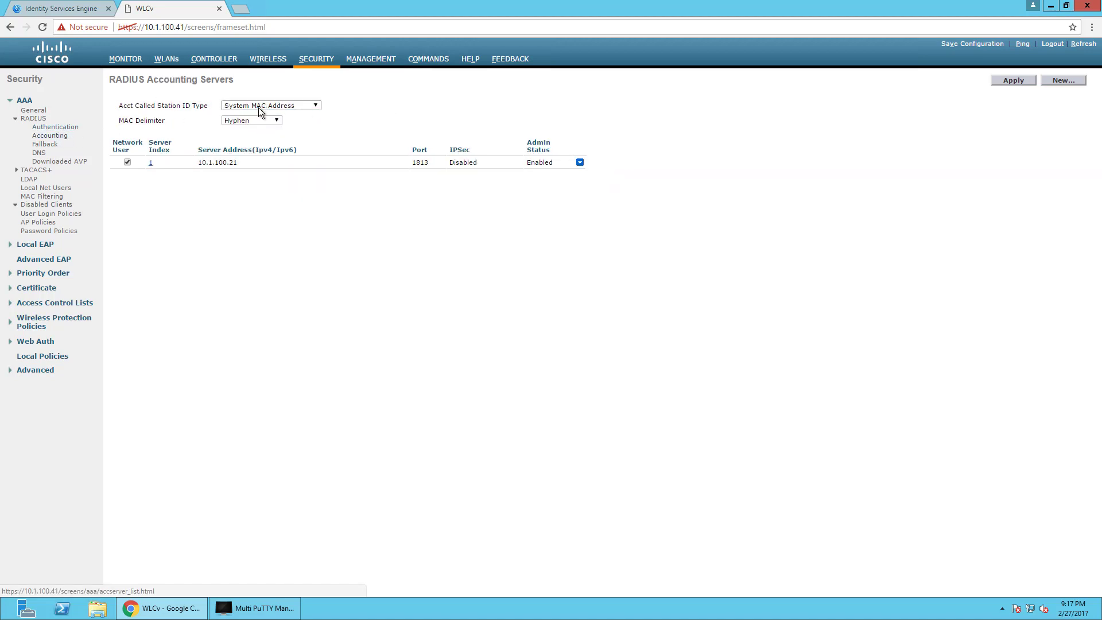
click(152, 164)
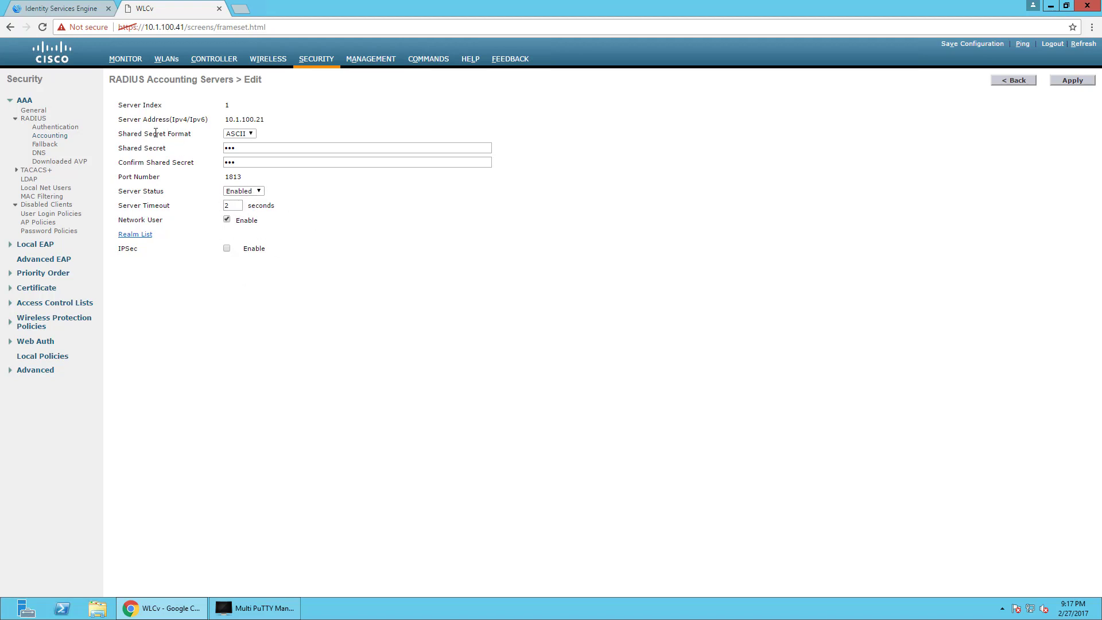
click(35, 303)
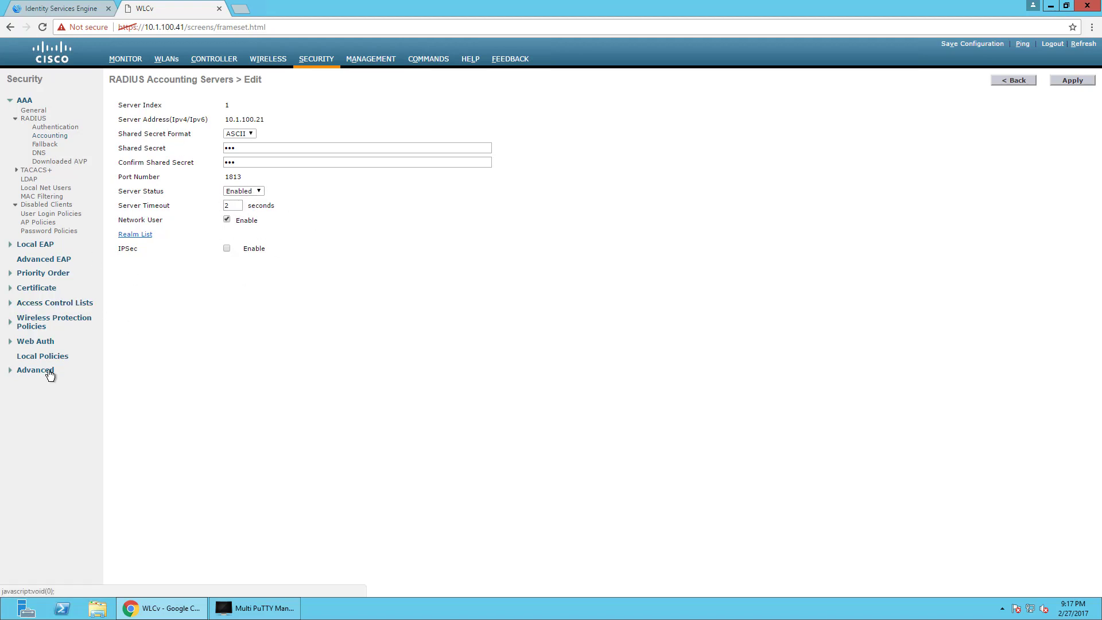
Review the ACL_WEBAUTH_REDIRECT FlexConnect ACL and AP1's details, ending on the All APs list.
click(46, 313)
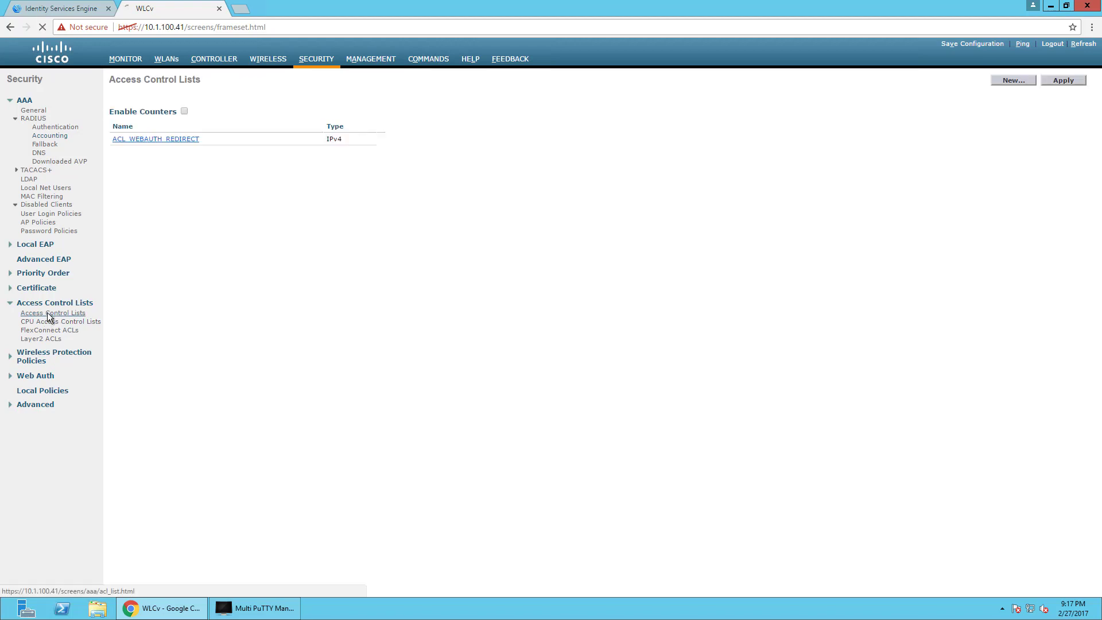
click(52, 333)
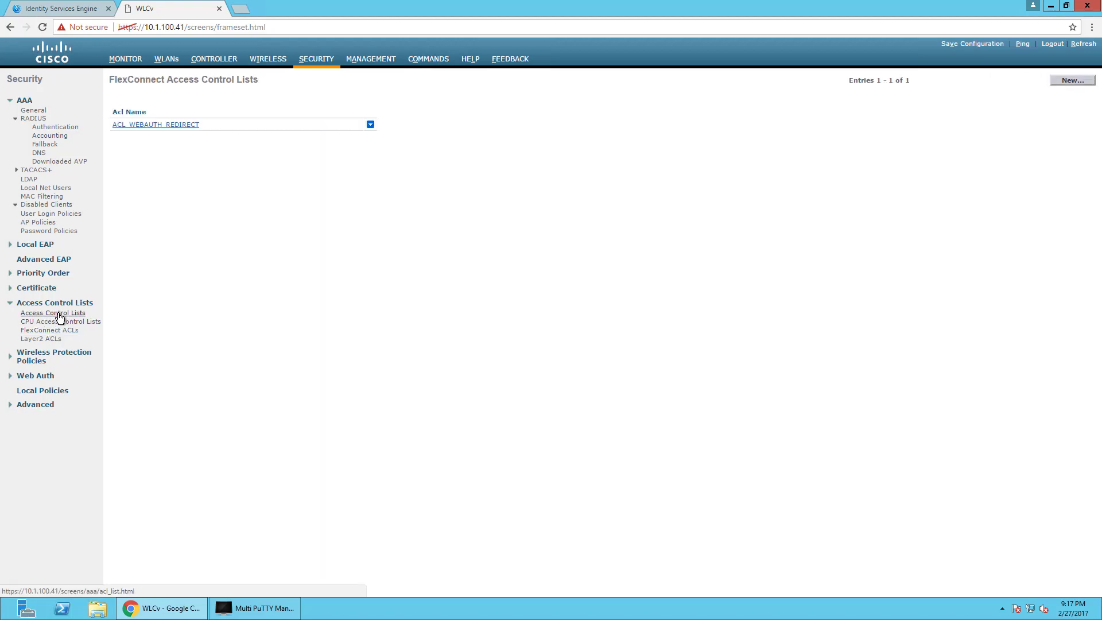
click(233, 60)
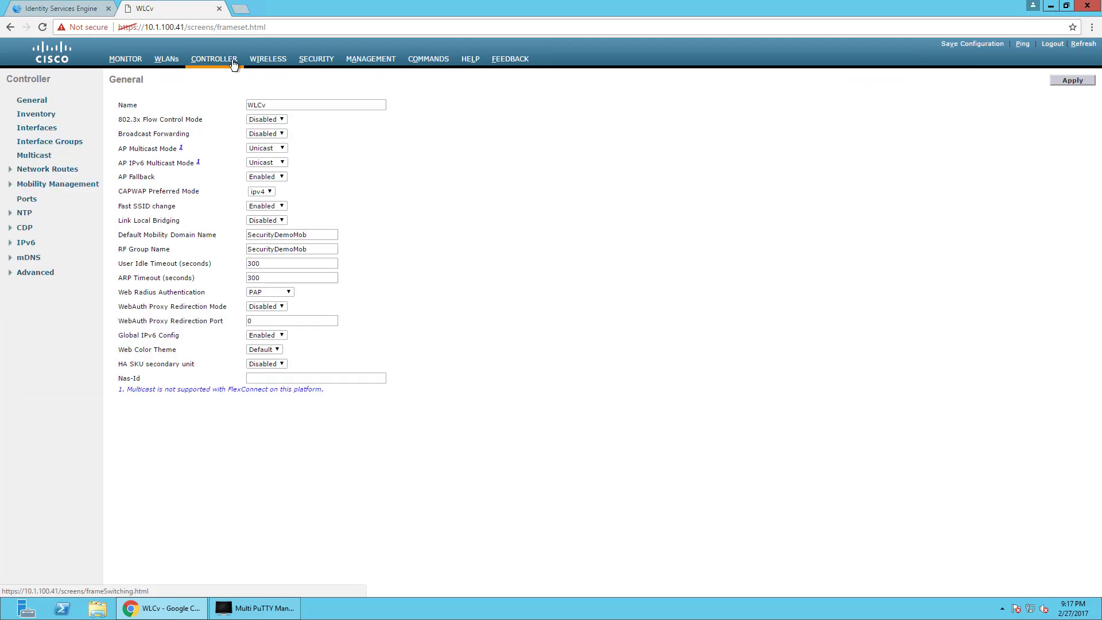
click(269, 61)
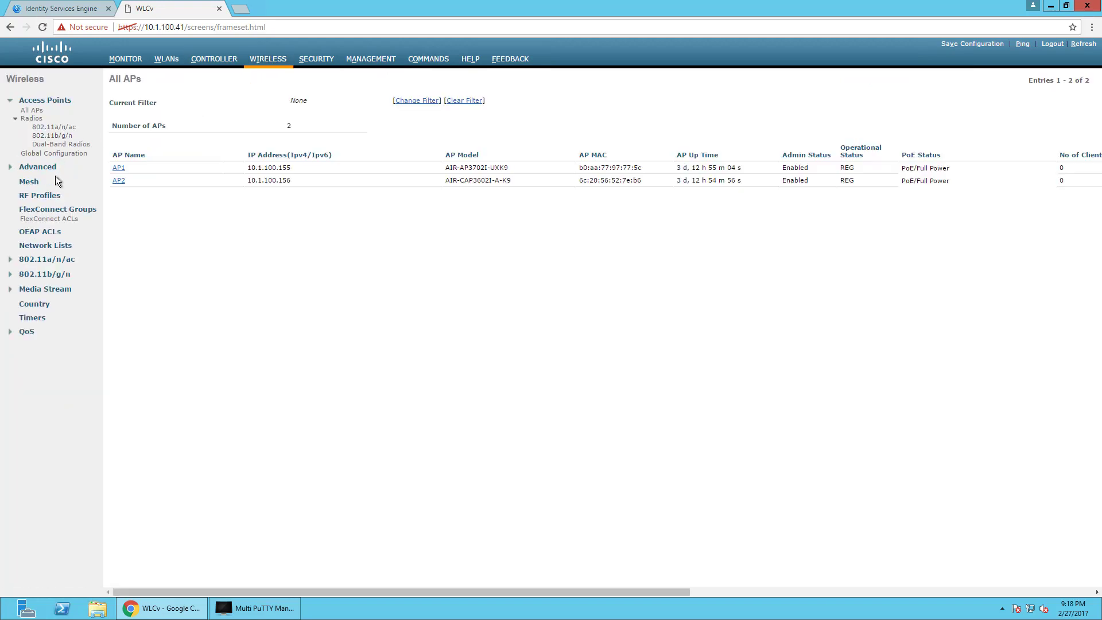
click(119, 168)
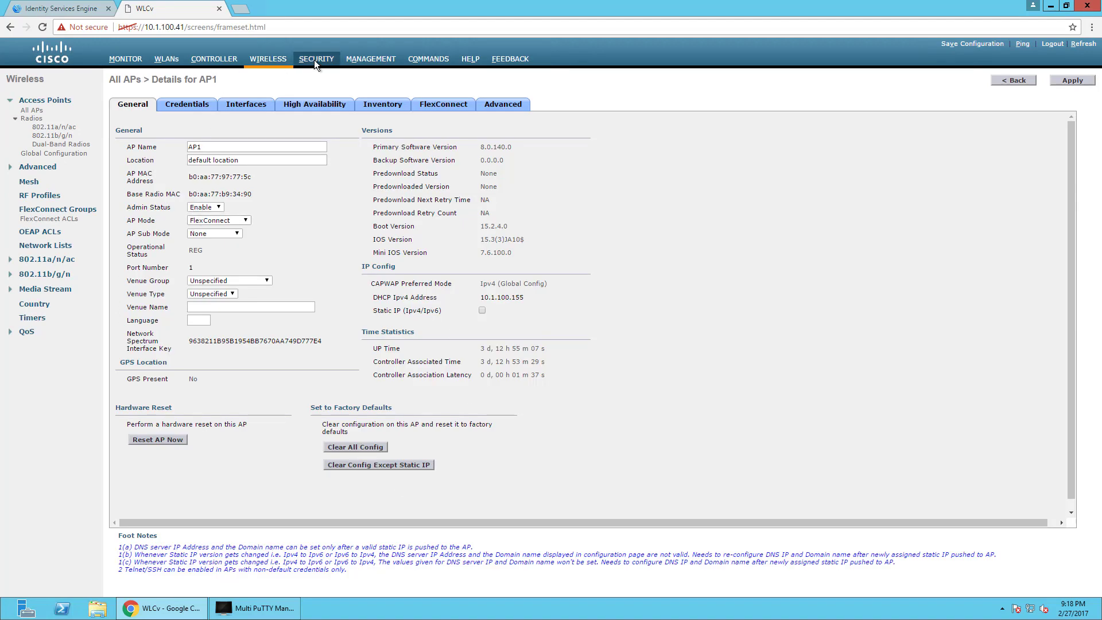
click(275, 63)
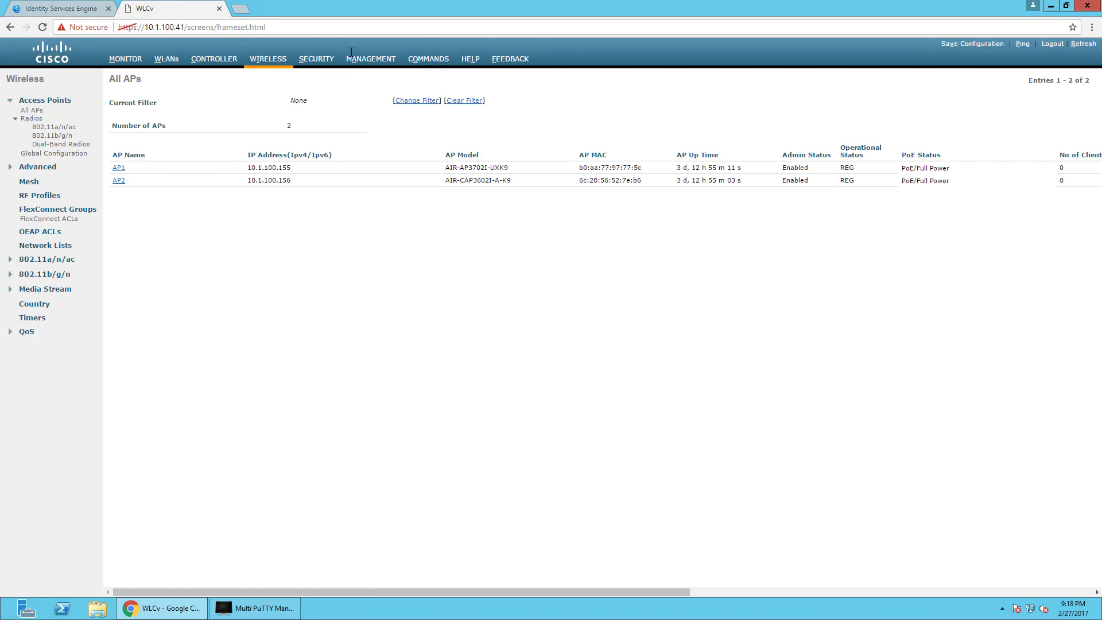
From Security > Access Control Lists, add a new IPv4 ACL named GUEST and apply it.
click(321, 60)
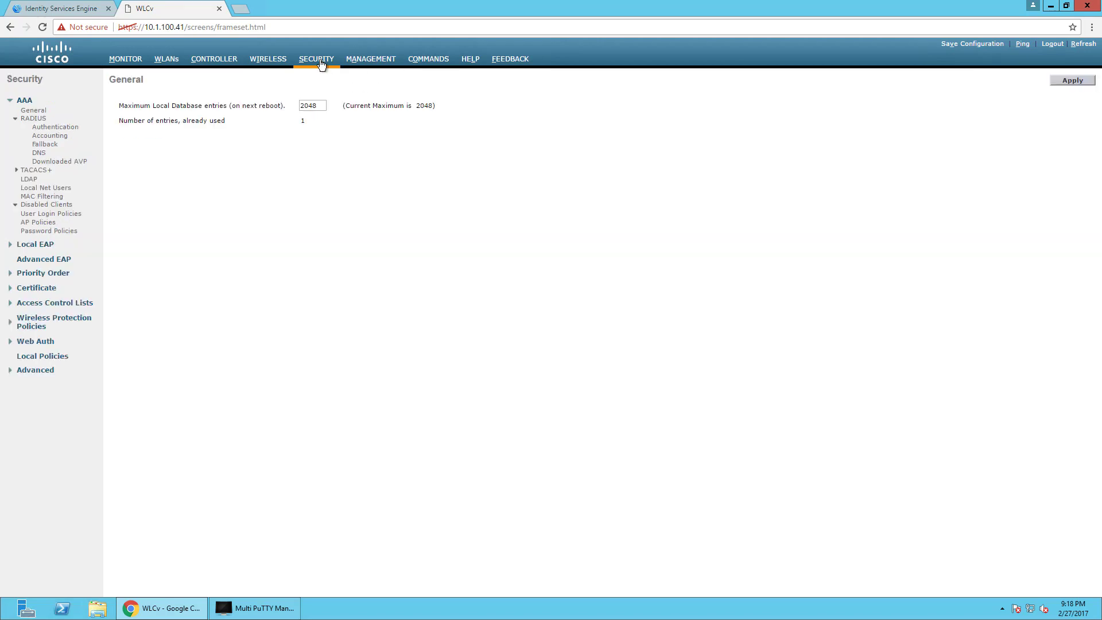
click(38, 302)
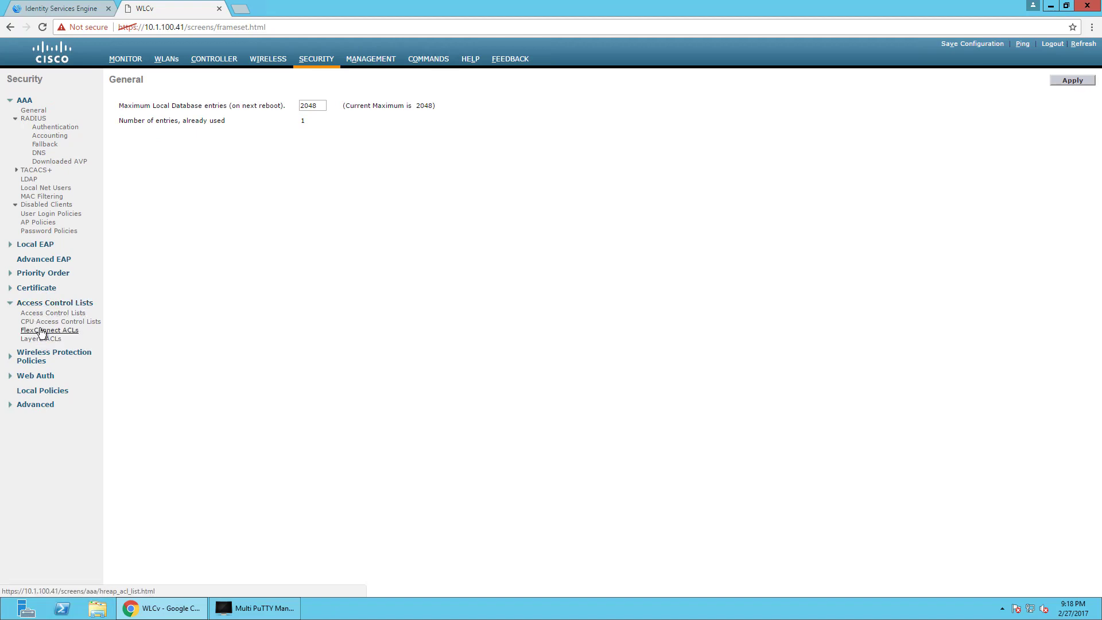
click(46, 331)
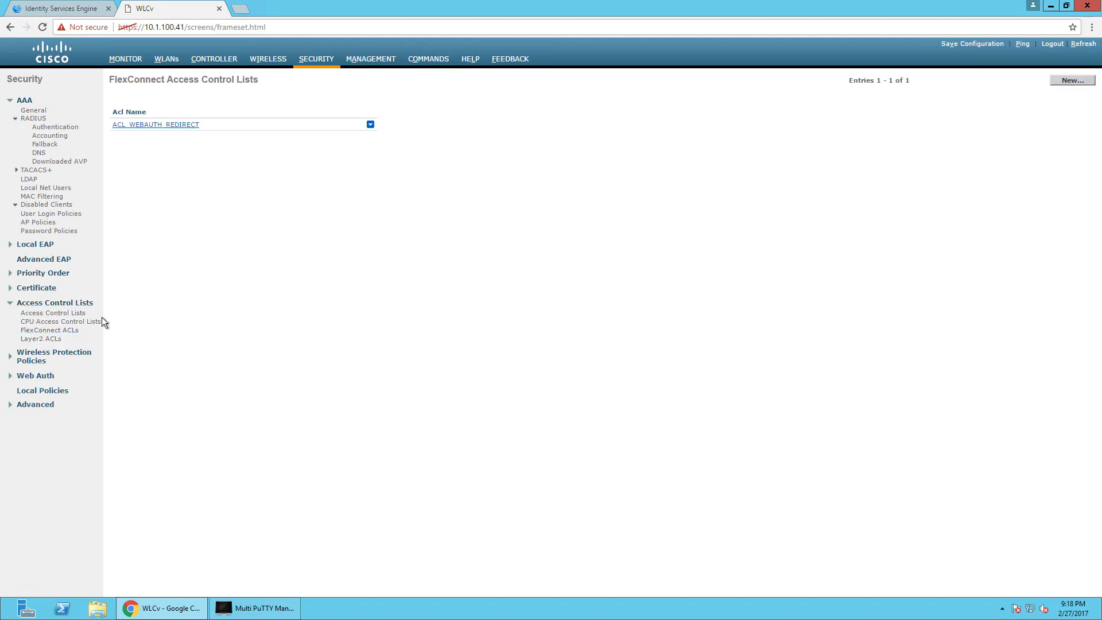
click(80, 313)
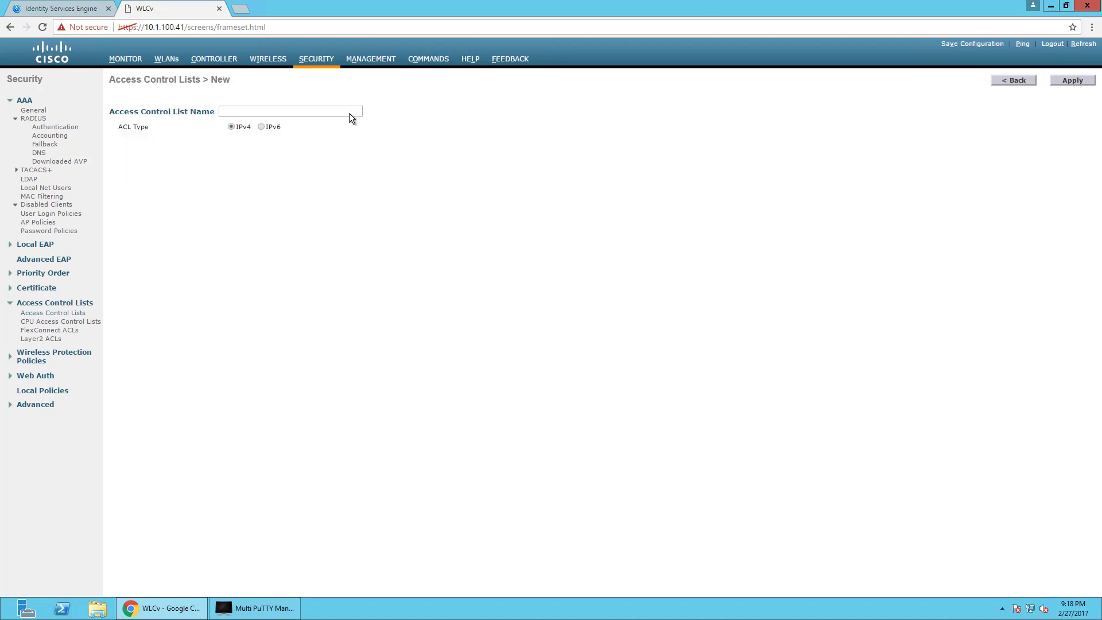
click(332, 110)
text(GUEST)
click(1071, 81)
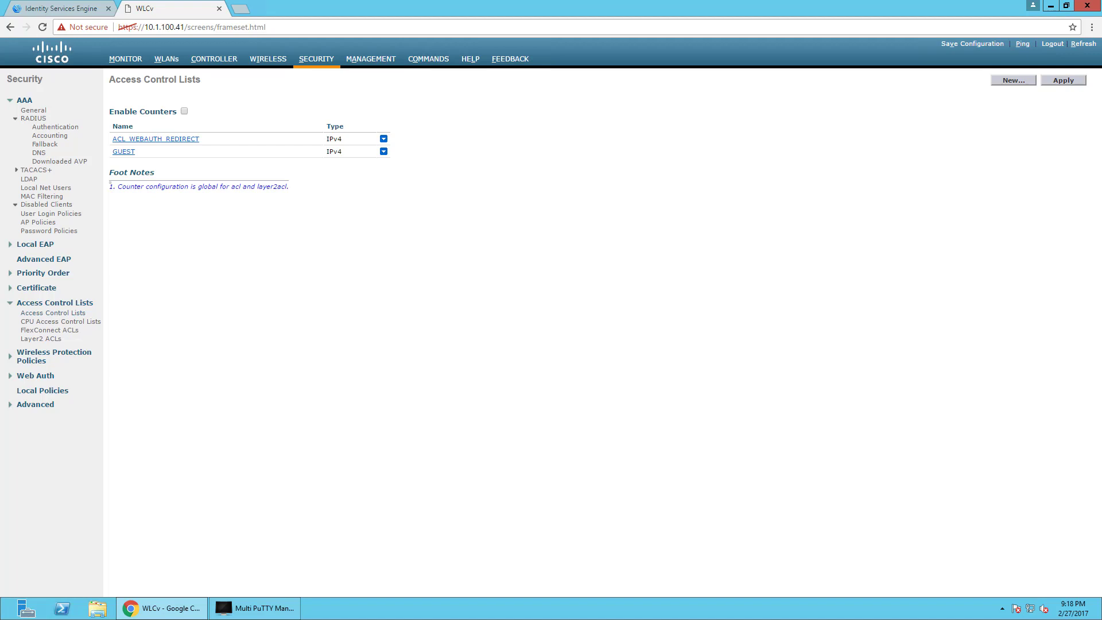
Review ACL_WEBAUTH_REDIRECT's rules, then start GUEST rule 1 with sequence 1 and any source.
click(182, 140)
click(127, 152)
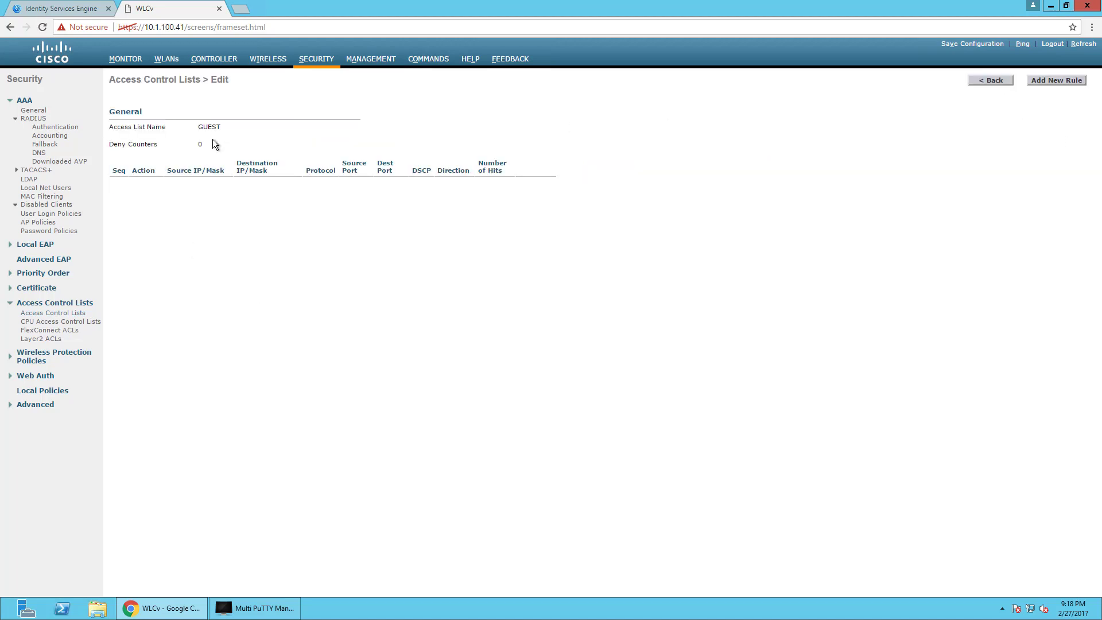
click(1045, 82)
click(222, 103)
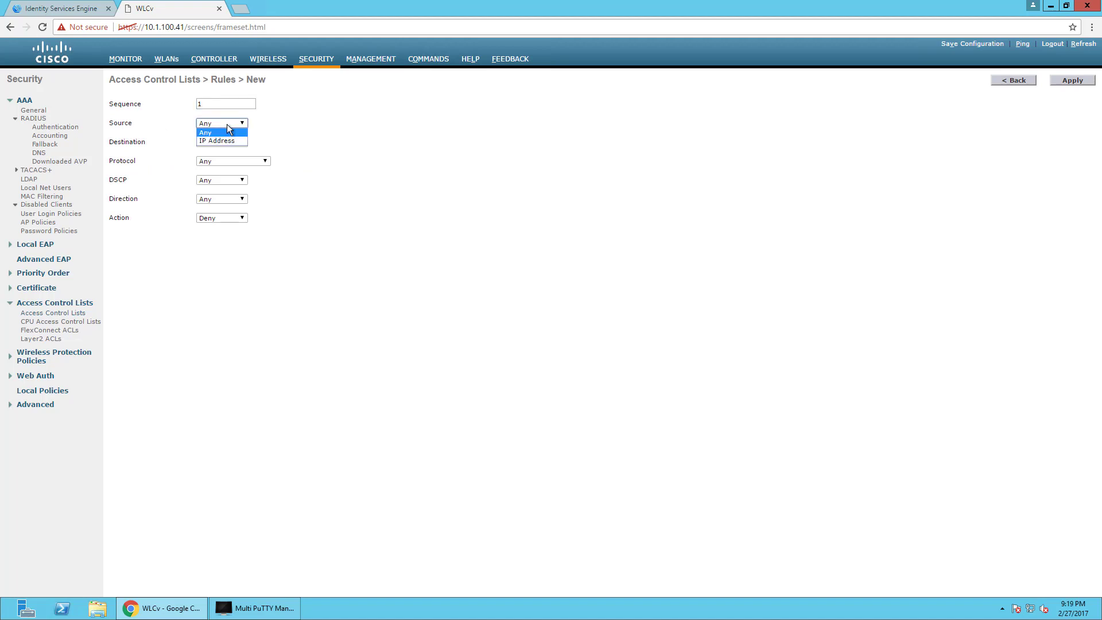
click(297, 130)
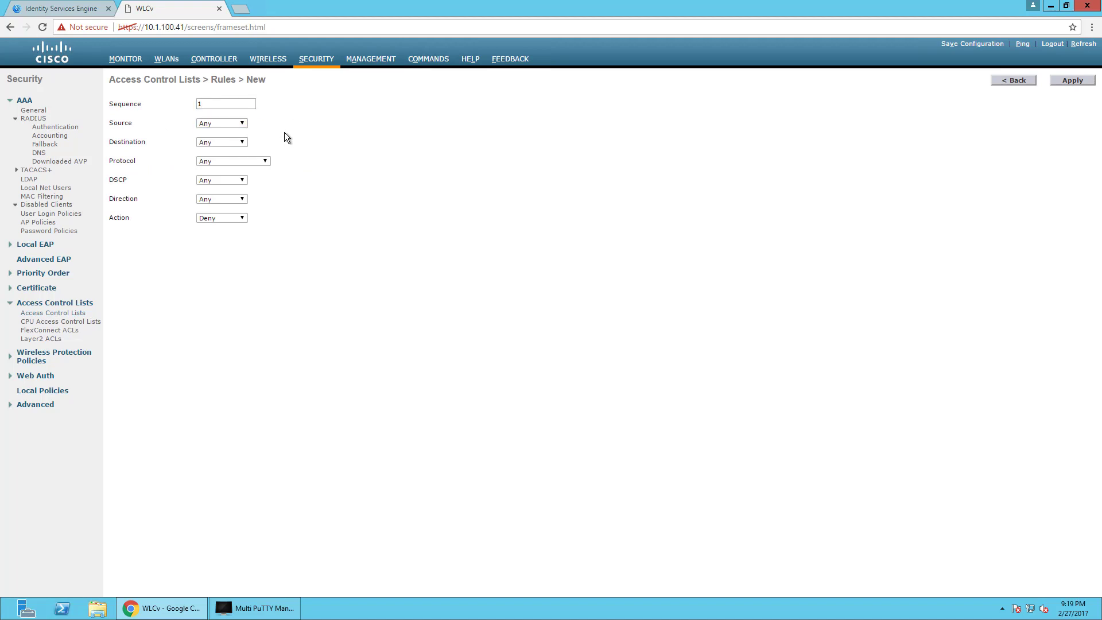
click(224, 143)
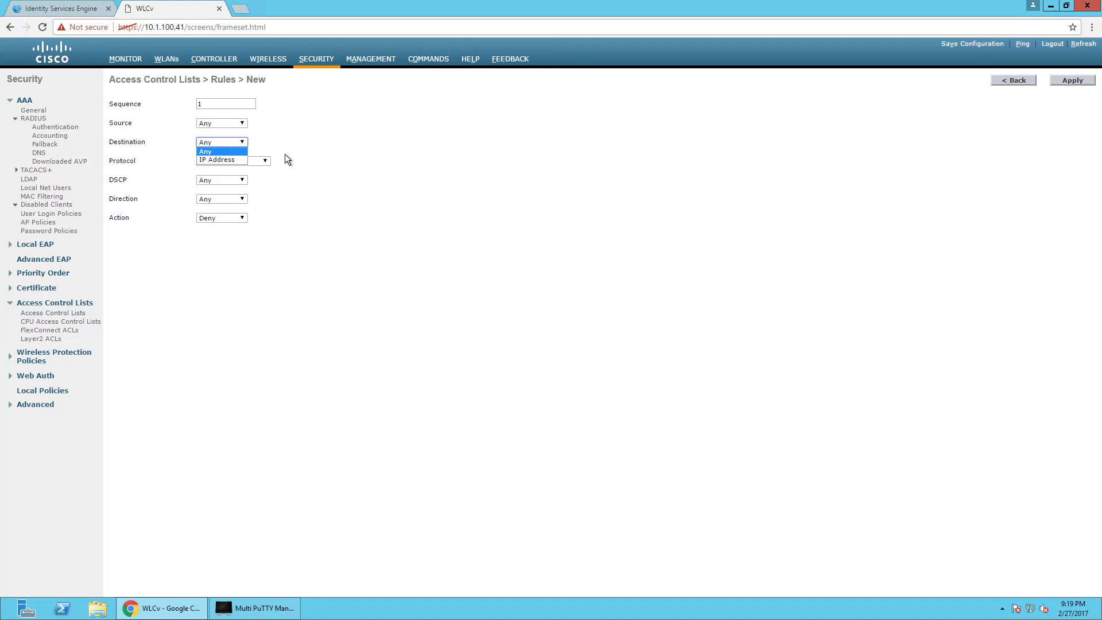
key(Down)
Set rule 1 to permit UDP from DHCP Client to DHCP Server ports, direction Any.
click(234, 219)
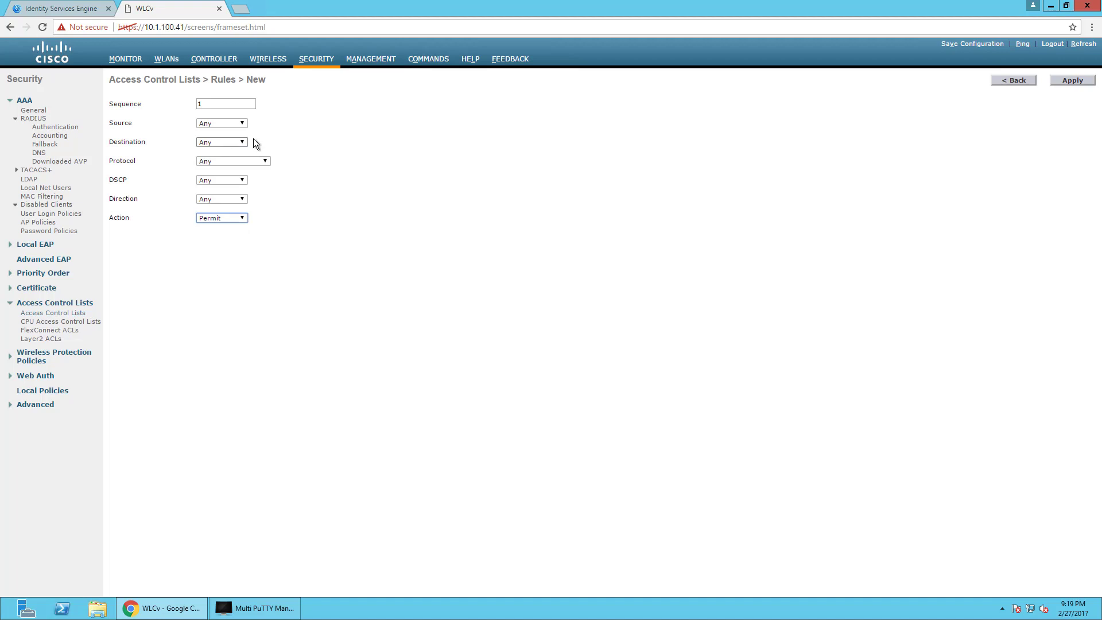
click(227, 163)
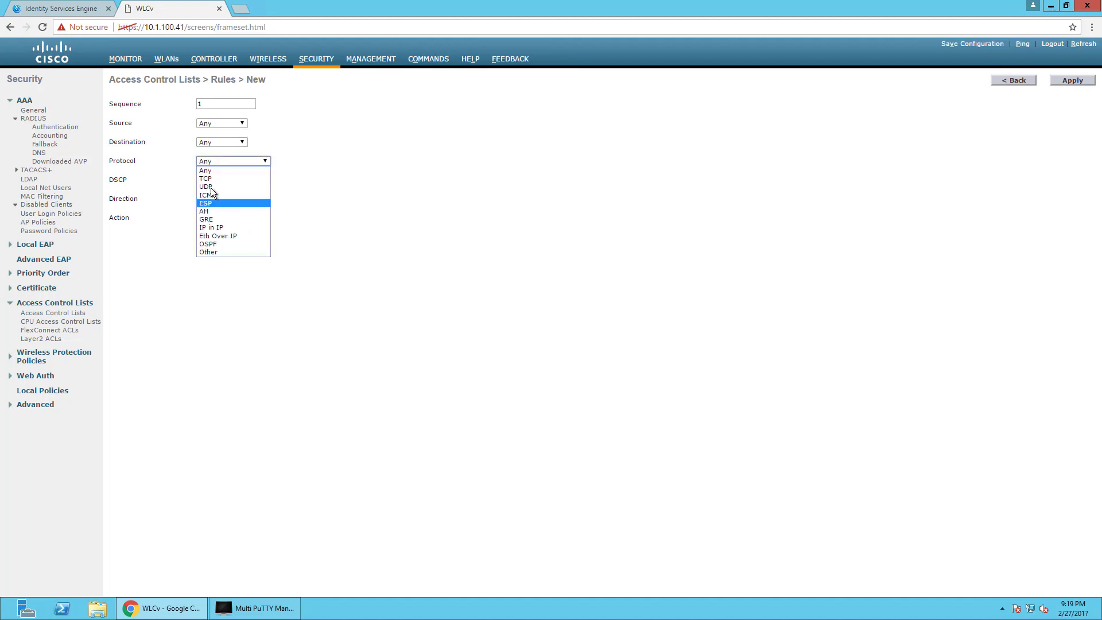
click(211, 188)
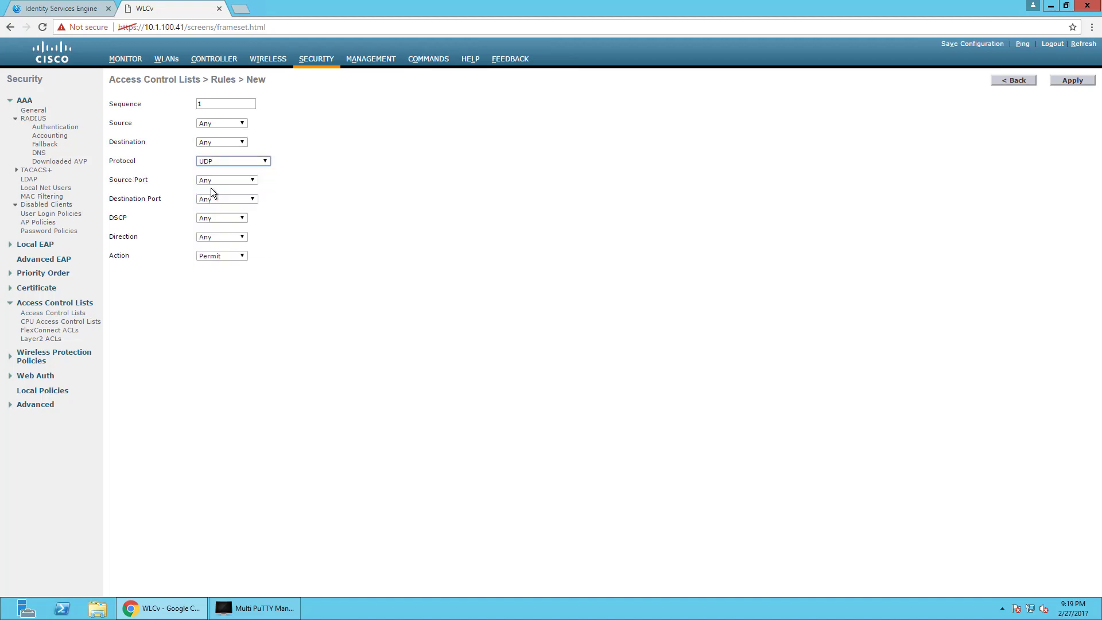
click(242, 181)
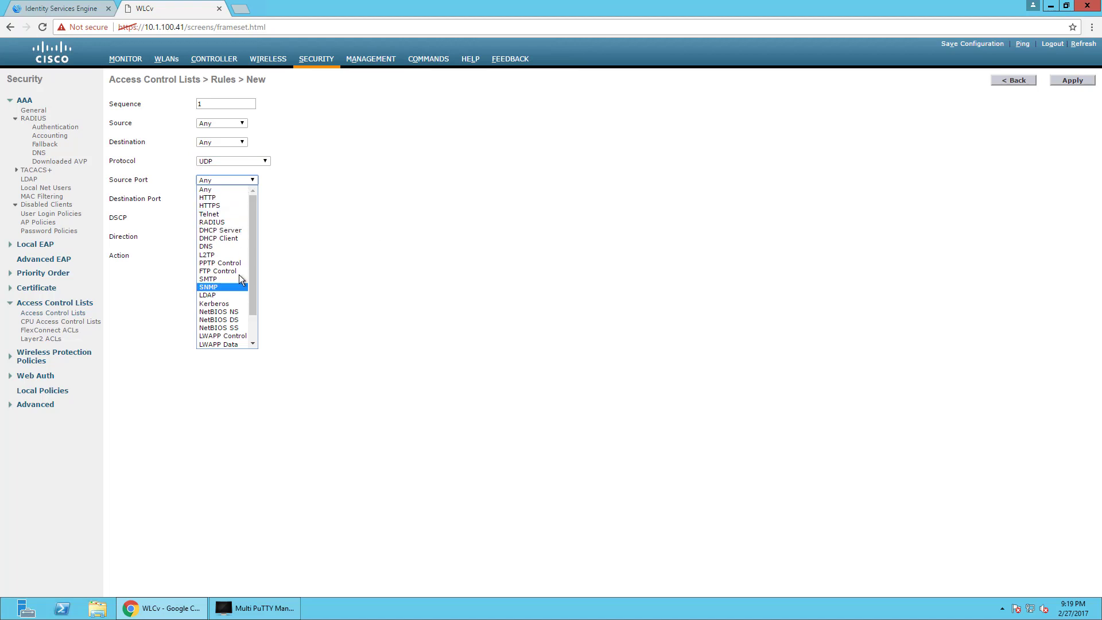
click(236, 239)
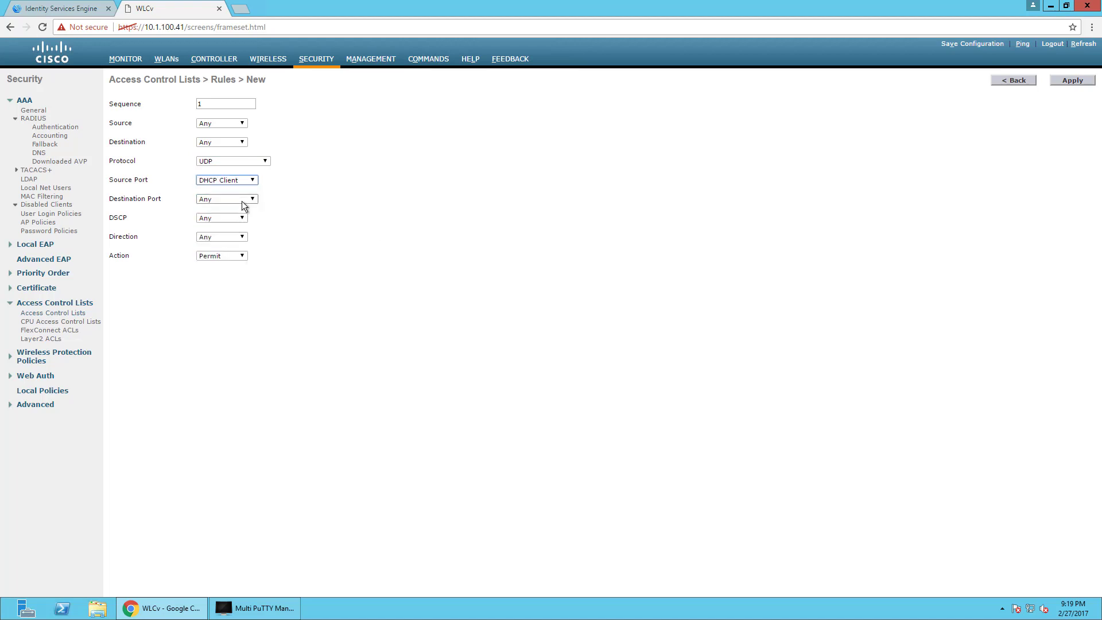
click(242, 201)
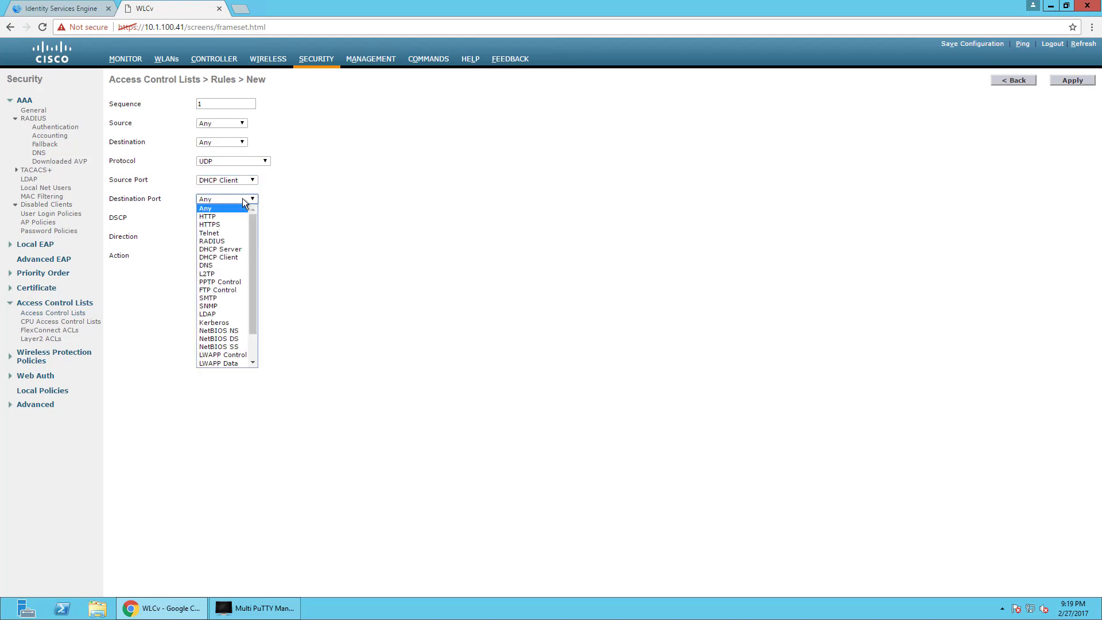
click(227, 249)
click(222, 239)
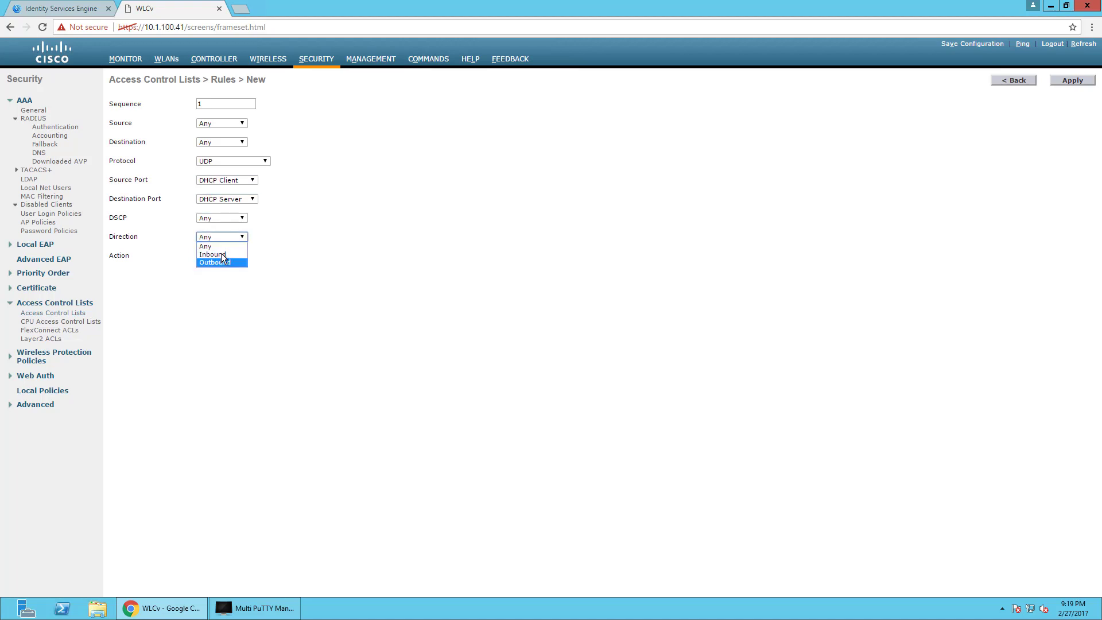
click(401, 216)
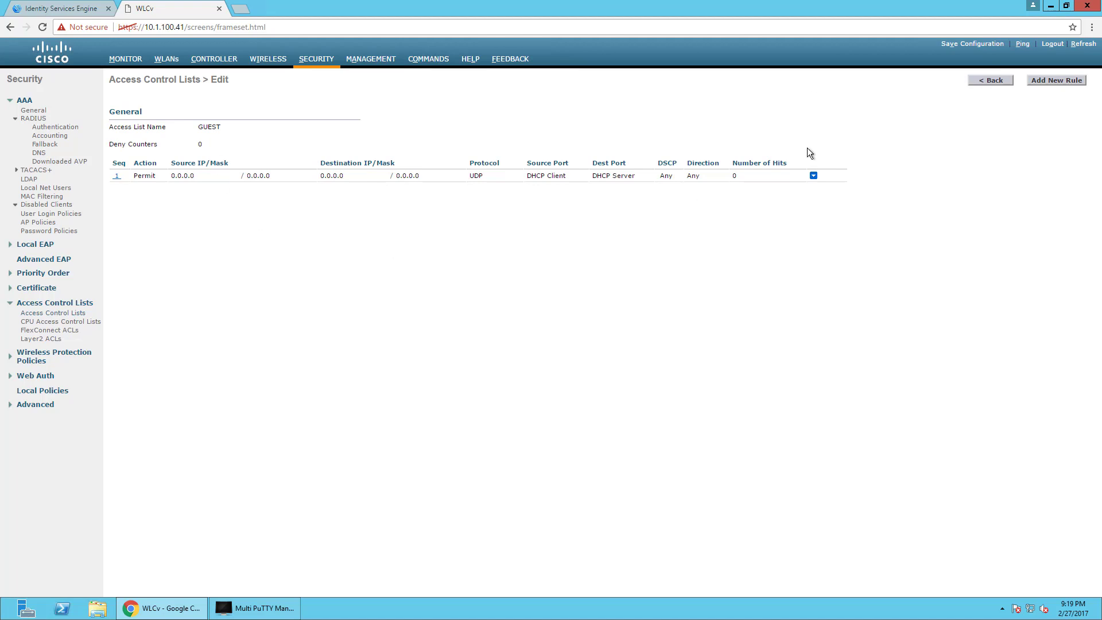
Add GUEST rule 2 with sequence 2: Permit, Protocol UDP, Destination Port DNS, Direction Inbound.
click(1049, 81)
click(214, 105)
text(2)
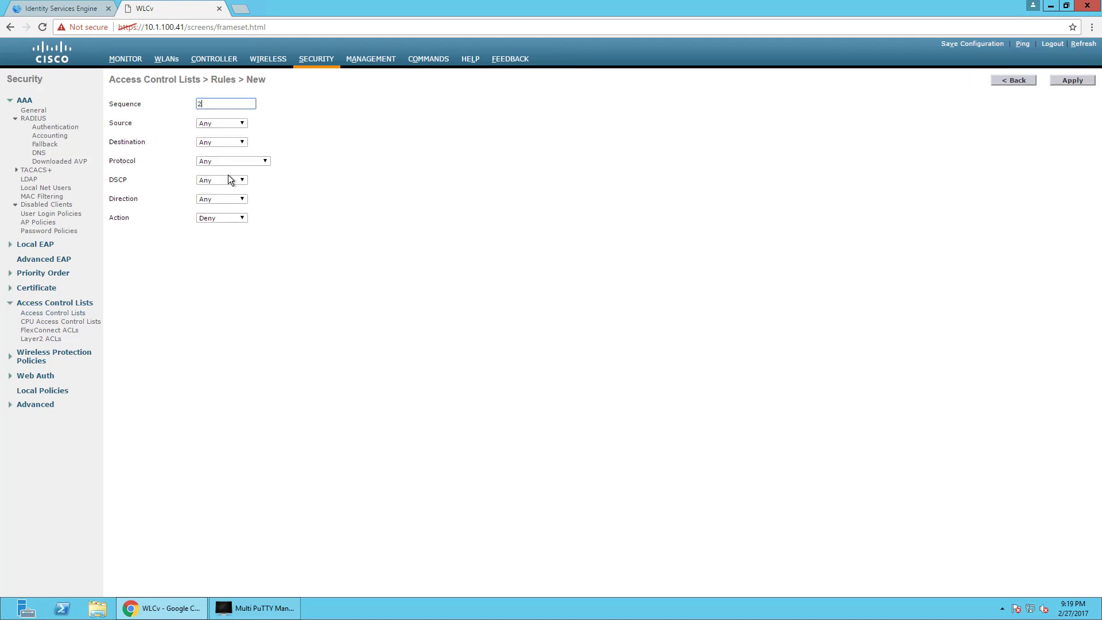
click(234, 219)
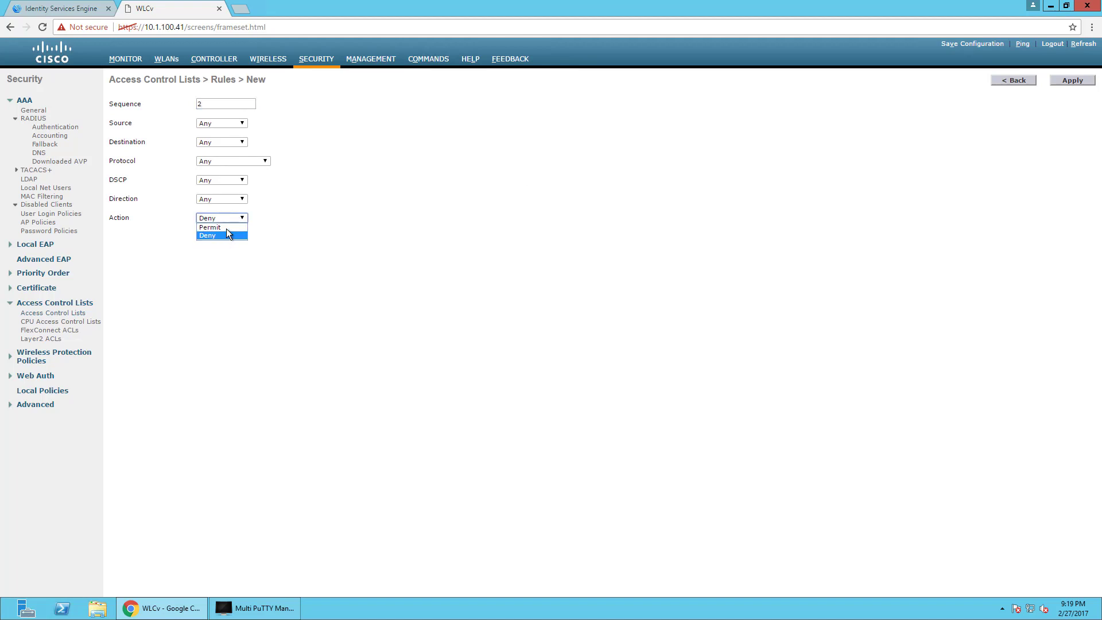
click(228, 229)
click(233, 161)
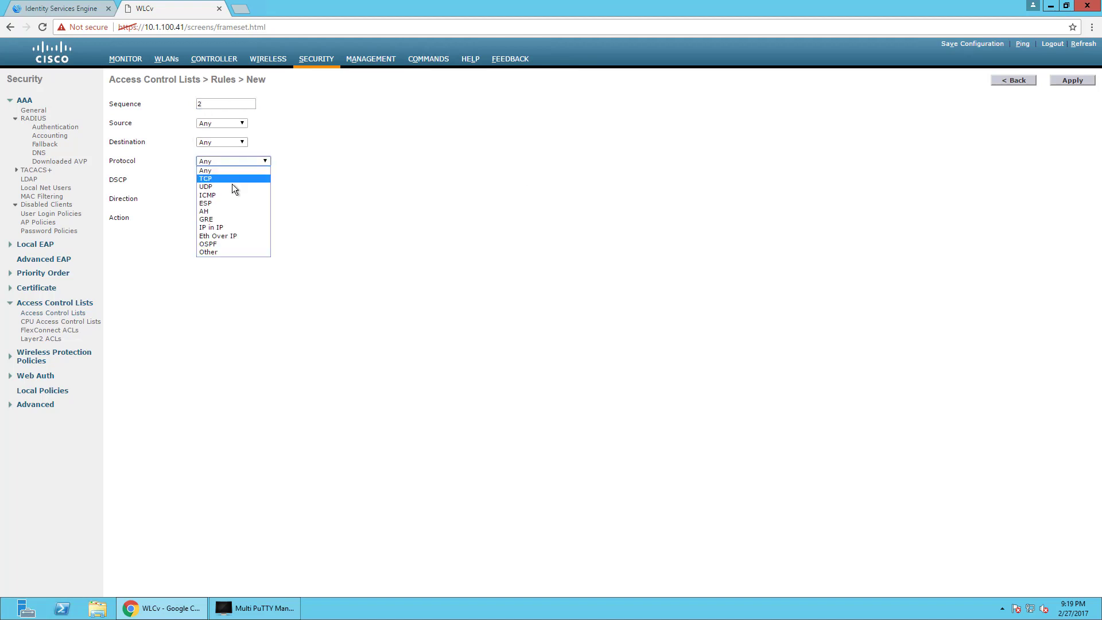
click(232, 185)
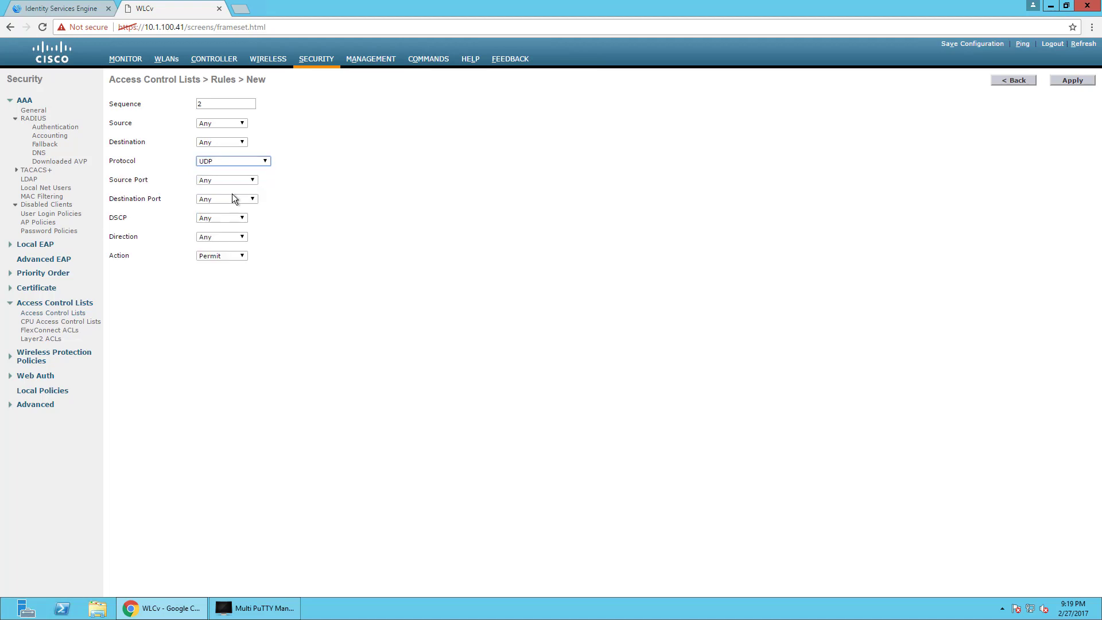
click(232, 198)
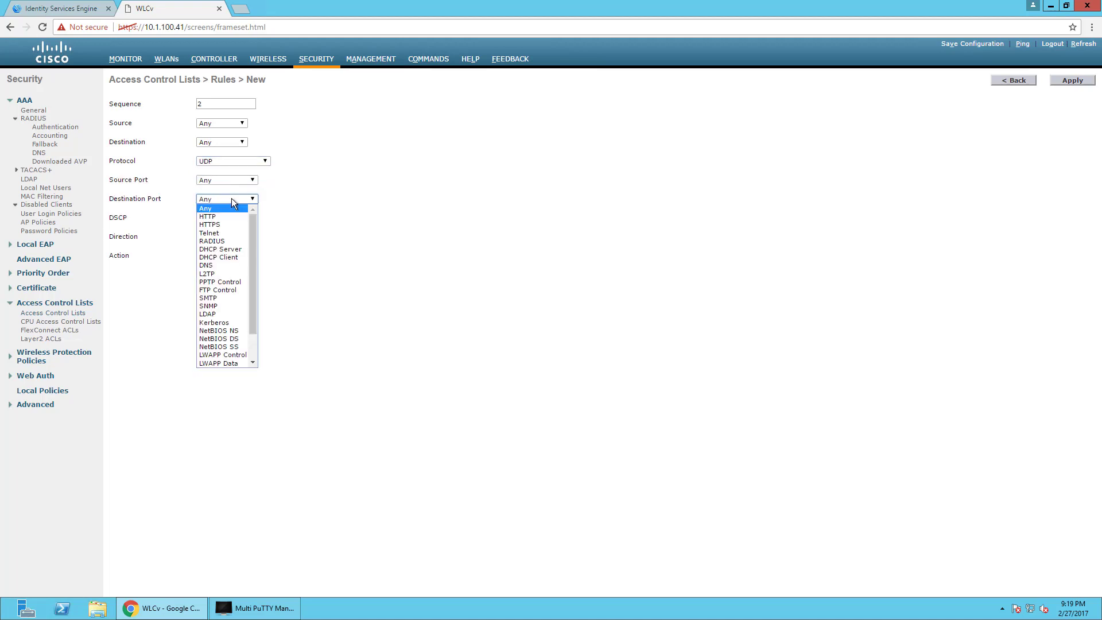
click(221, 266)
click(219, 237)
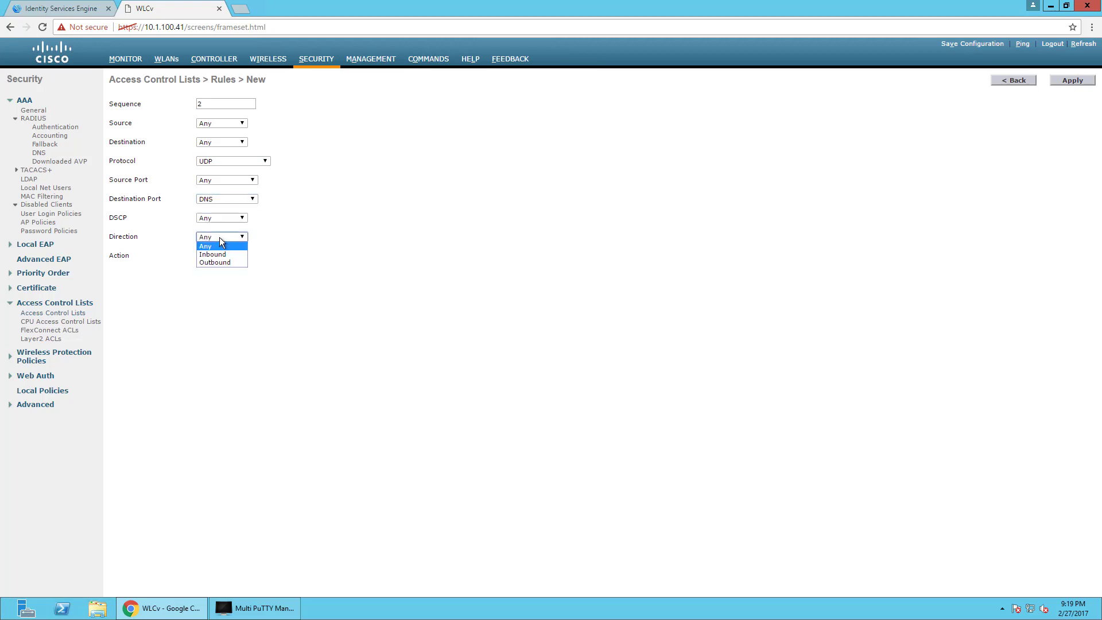
click(216, 254)
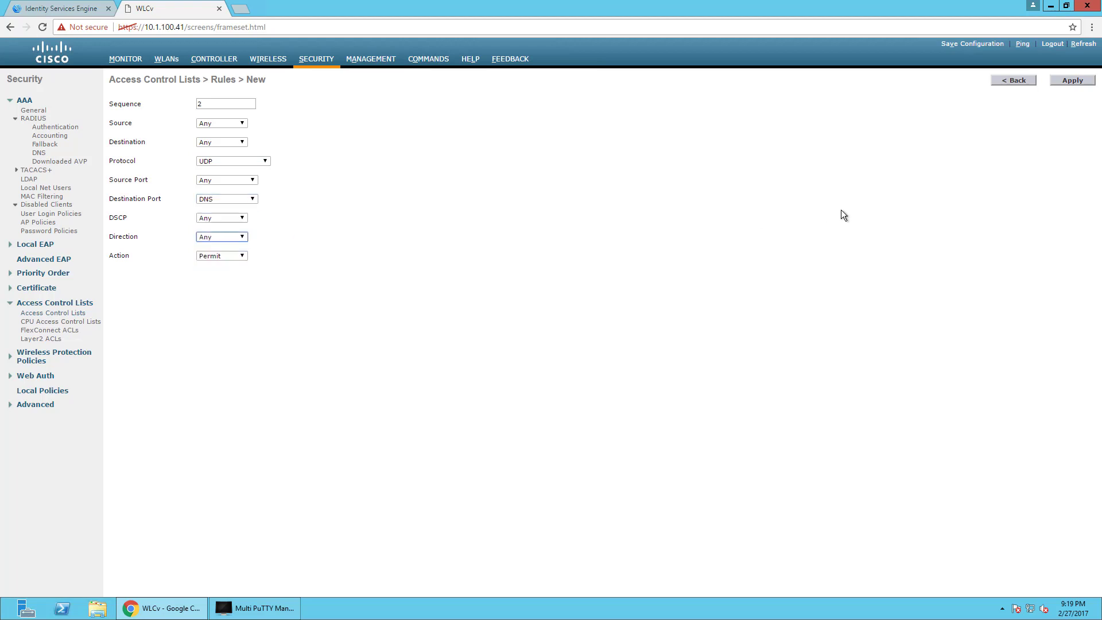
click(1072, 80)
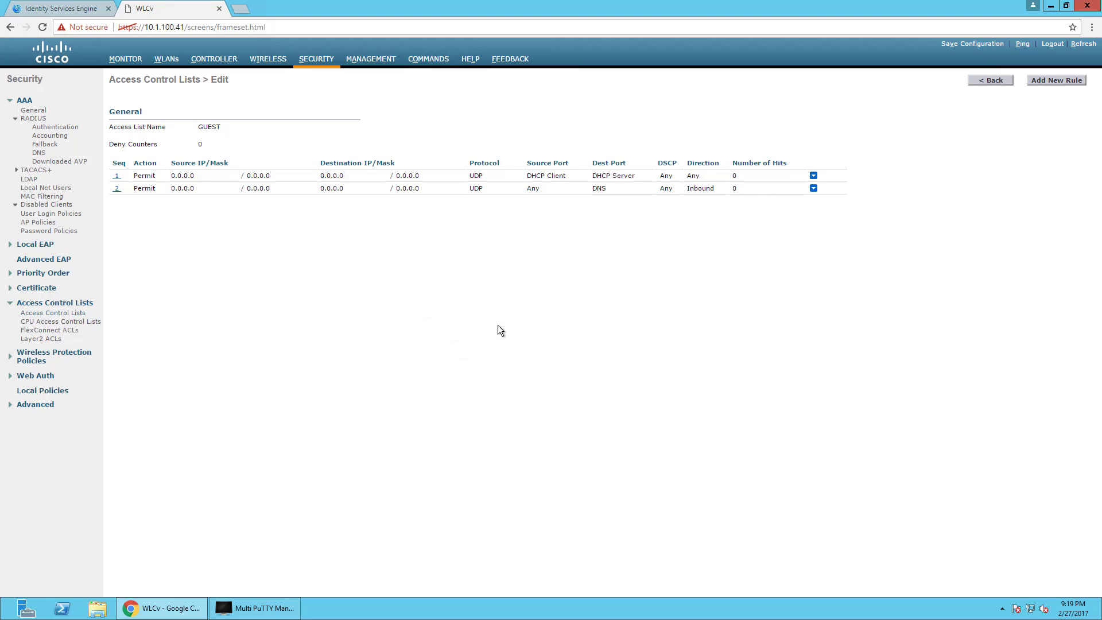
Start a new GUEST rule with sequence number 3.
click(1053, 80)
click(219, 103)
text(2)
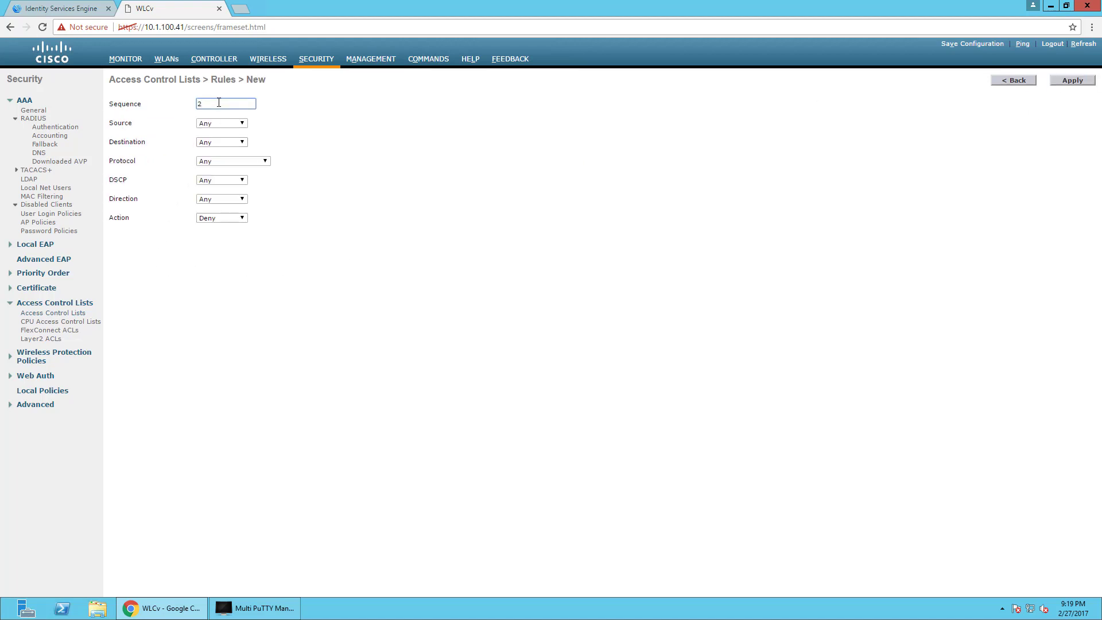
key(BackSpace)
text(3)
Set rule 3's destination to IP address 10.1.100.21 with netmask 255.255.255.255.
click(234, 144)
click(233, 157)
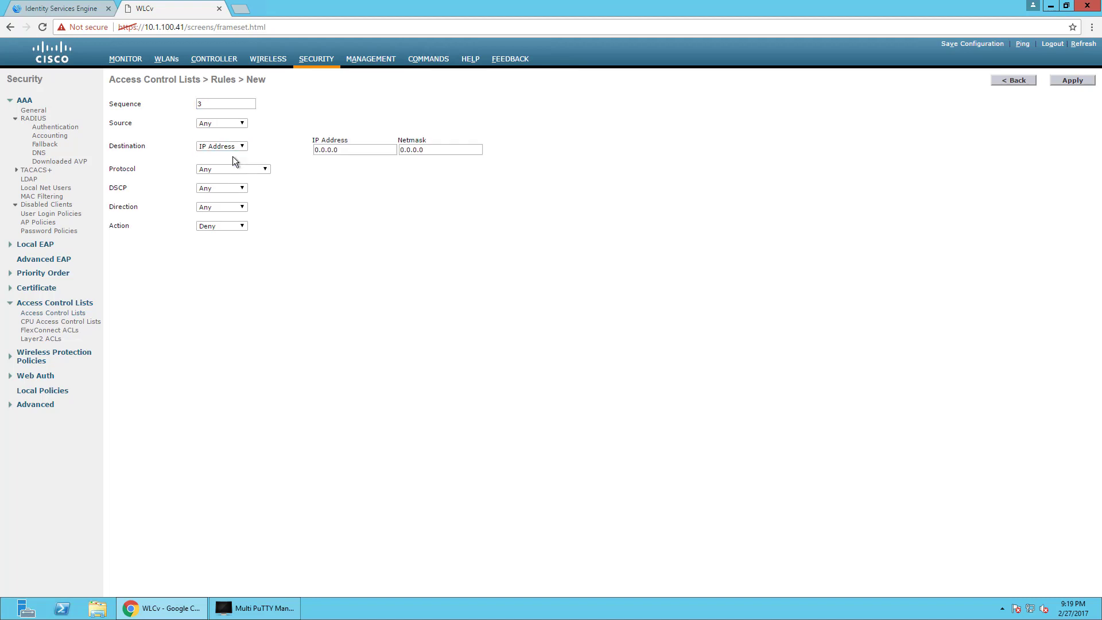
double_click(356, 142)
double_click(346, 150)
text(10.1.100.21)
key(Tab)
text(255.255.255.255)
Set rule 3's action to Permit, apply it, and begin a new rule.
click(235, 226)
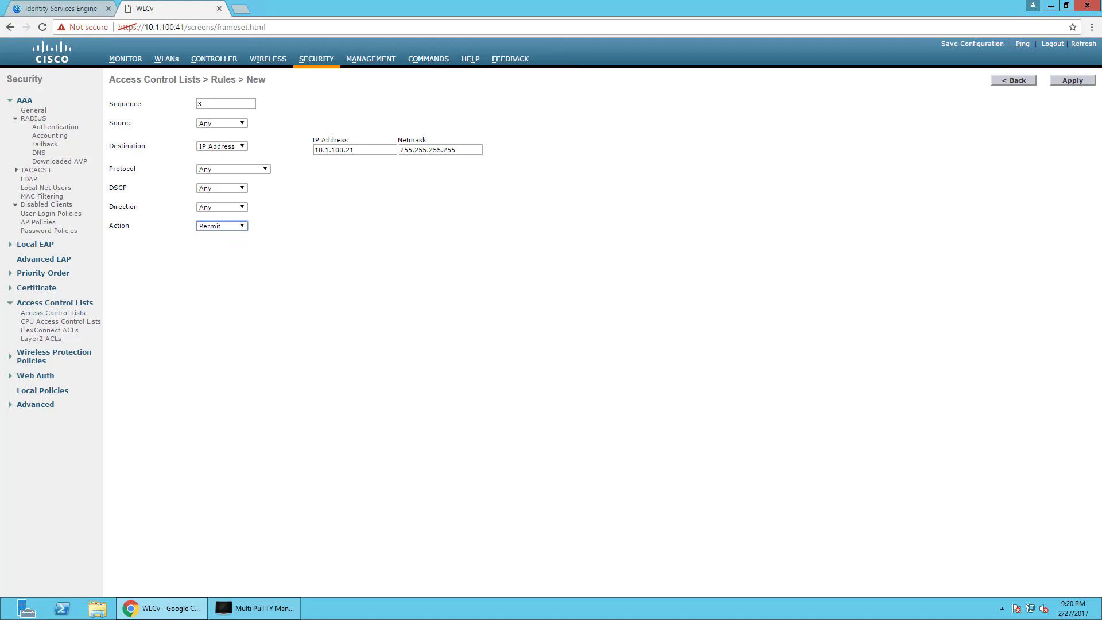
click(1084, 81)
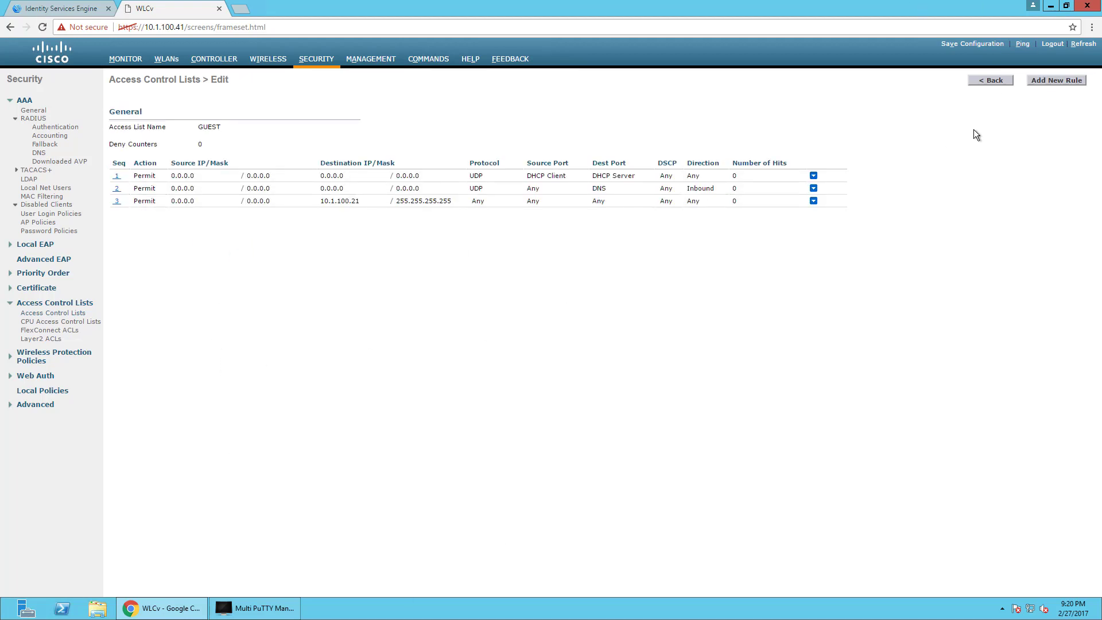
click(1064, 86)
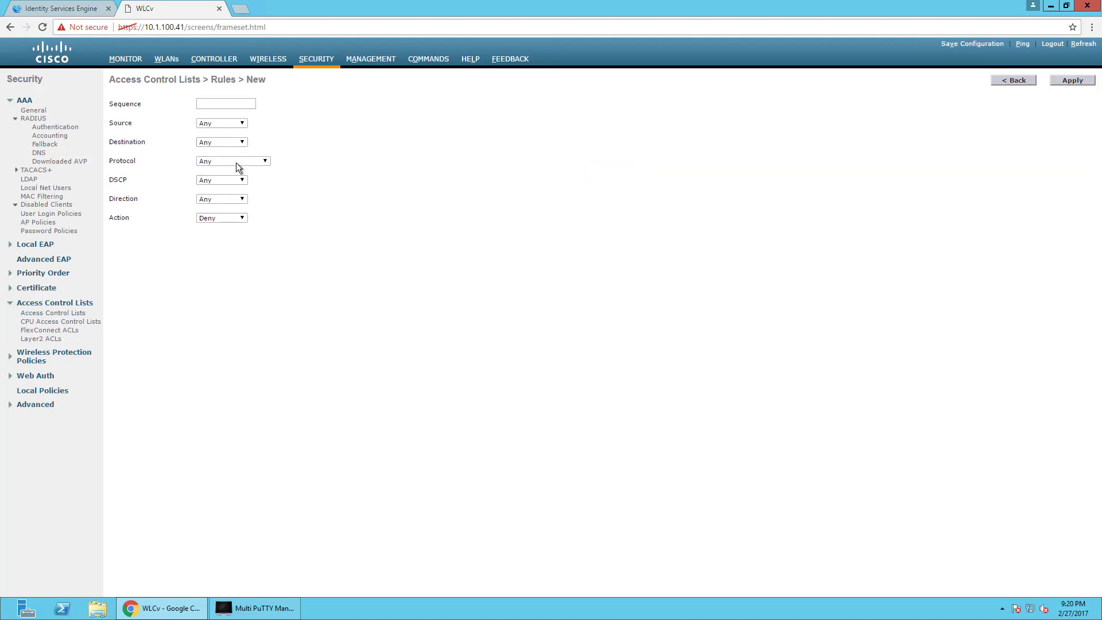
Enter sequence number 4 for the new GUEST rule.
click(222, 106)
text(den)
key(BackSpace)
key(BackSpace)
key(BackSpace)
text(5)
key(BackSpace)
text(4)
Choose an IP address destination for rule 4 and set its action to Permit.
click(221, 221)
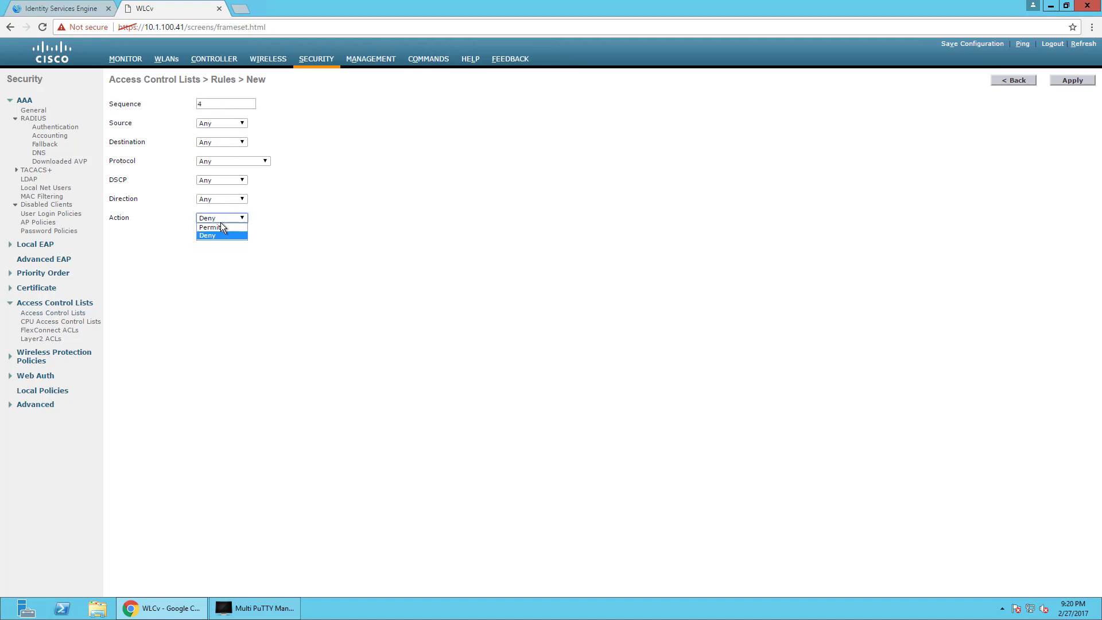
click(222, 143)
click(220, 161)
key(Tab)
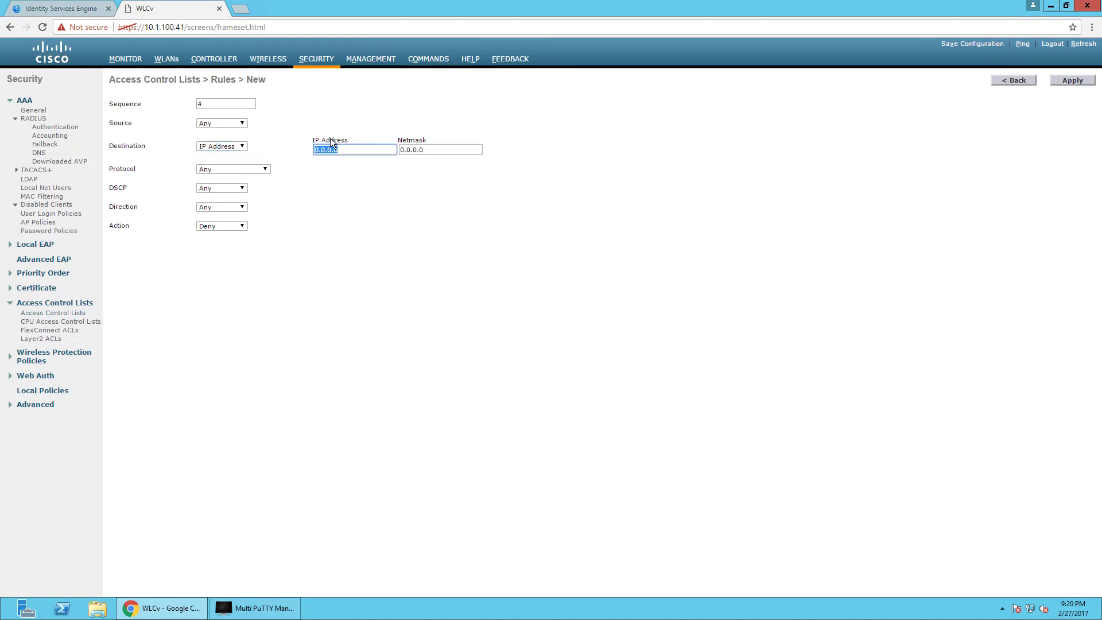
text(10.0.0.)
click(218, 230)
click(218, 236)
Correct the destination to 10.1.100.40 with netmask 255.255.255.255 and apply rule 4.
click(350, 147)
key(BackSpace)
key(BackSpace)
key(BackSpace)
key(BackSpace)
key(BackSpace)
text(1.100.40)
key(Tab)
text(1)
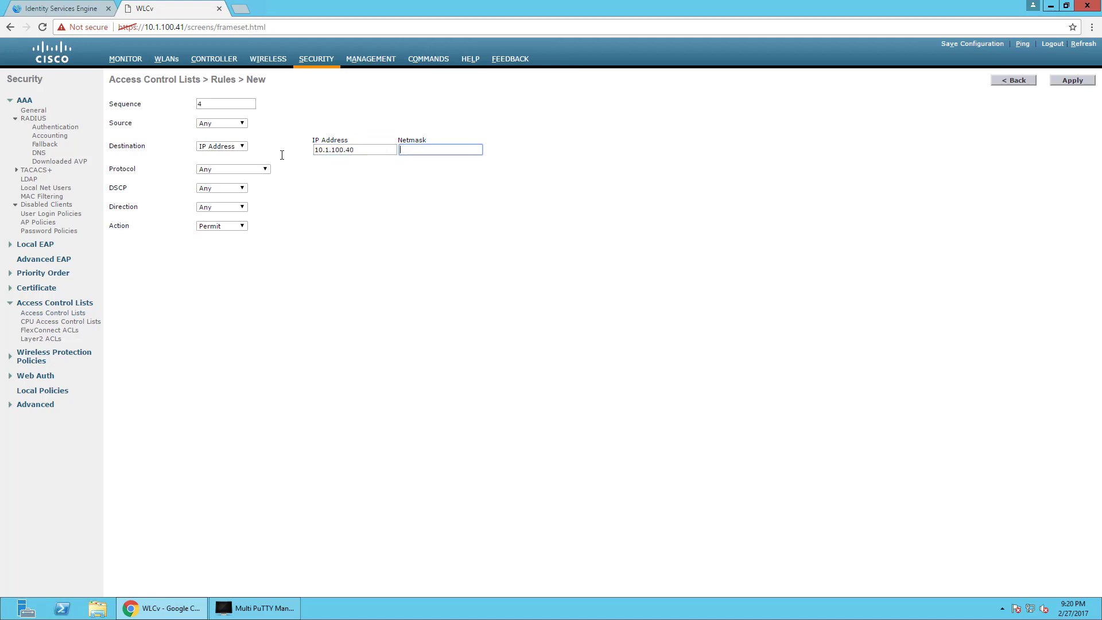
text(255..255)
key(BackSpace)
key(BackSpace)
key(BackSpace)
key(BackSpace)
text(255.255.255)
click(1079, 82)
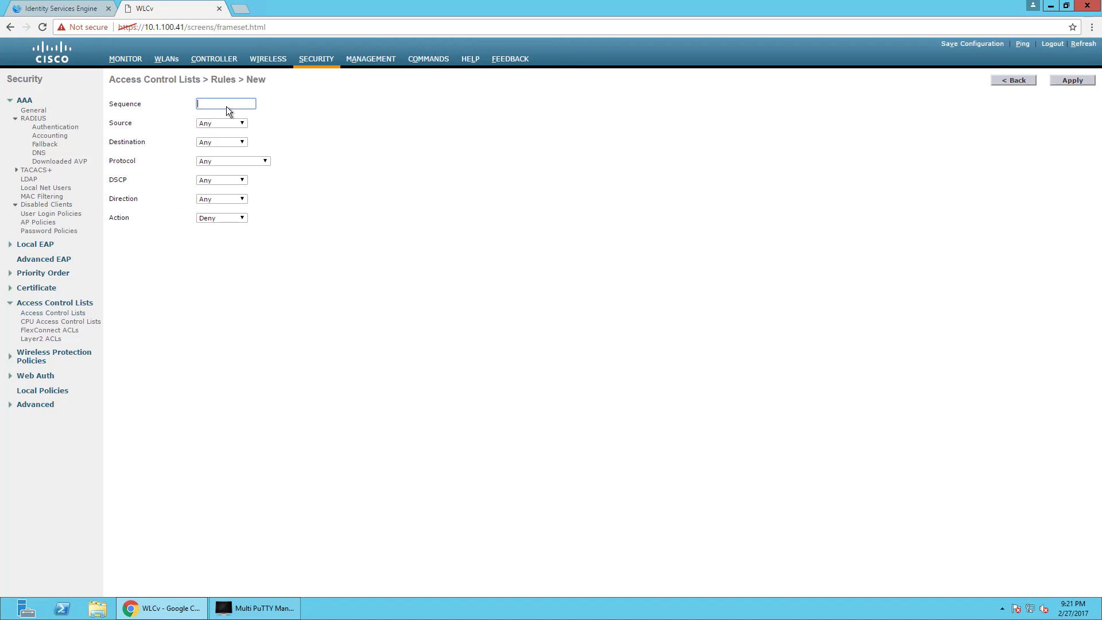
Set rule 5 to Deny traffic to destination 10.0.0.0 with netmask 255.0.0.0.
click(217, 219)
click(213, 227)
click(212, 141)
click(212, 160)
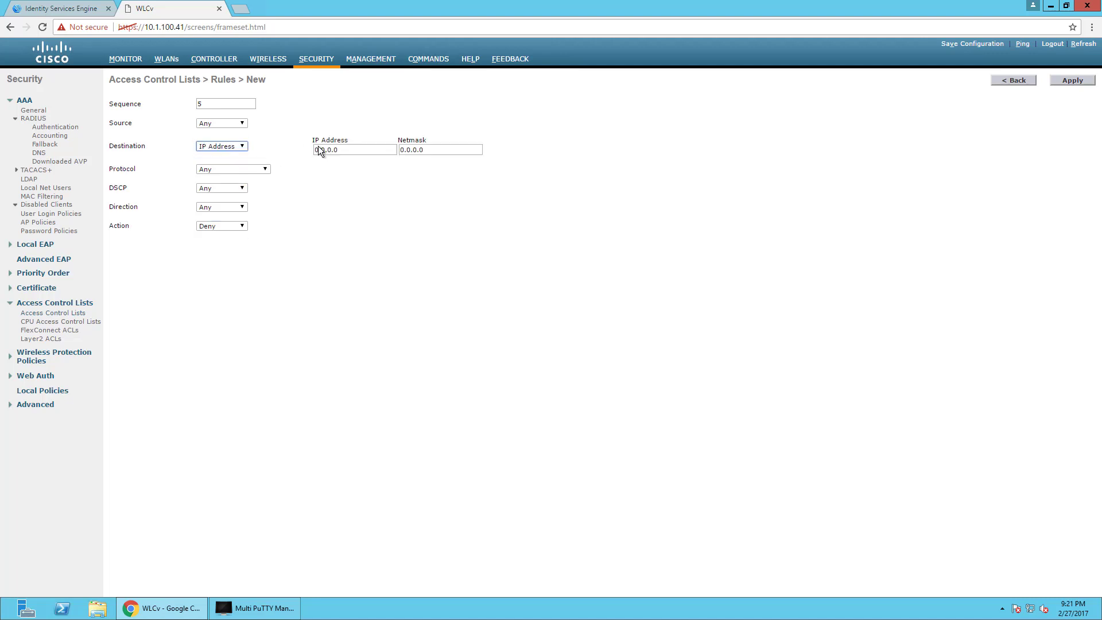
click(318, 149)
key(ctrl+a)
text(10.0.0.)
key(Tab)
text(255.0.0.)
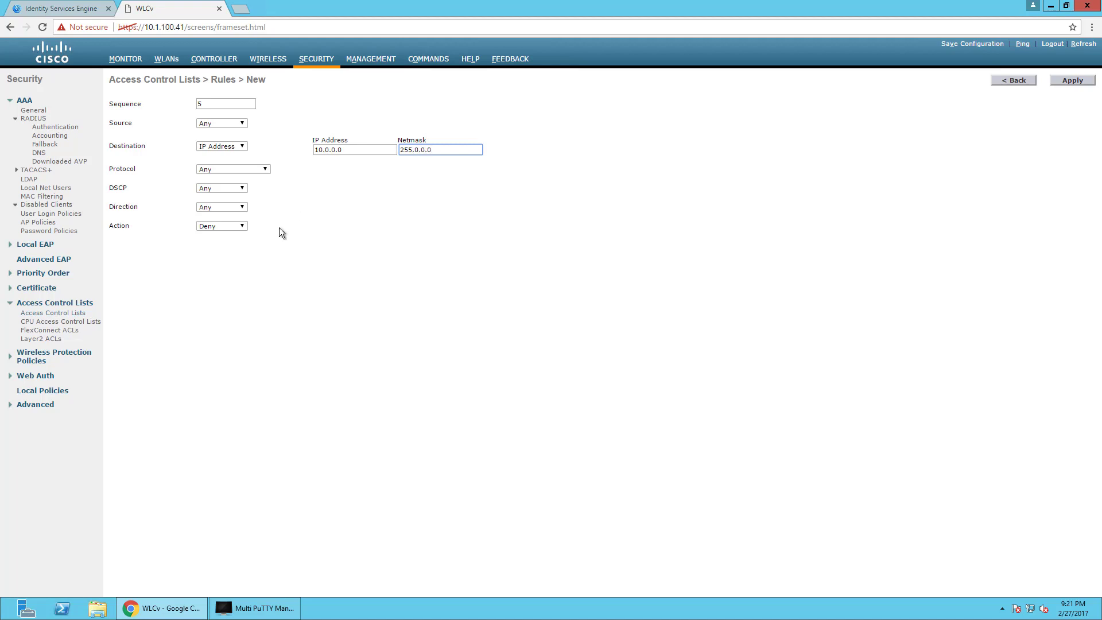
text(0)
Apply rule 5 and start a sixth GUEST rule with sequence 6.
click(1078, 82)
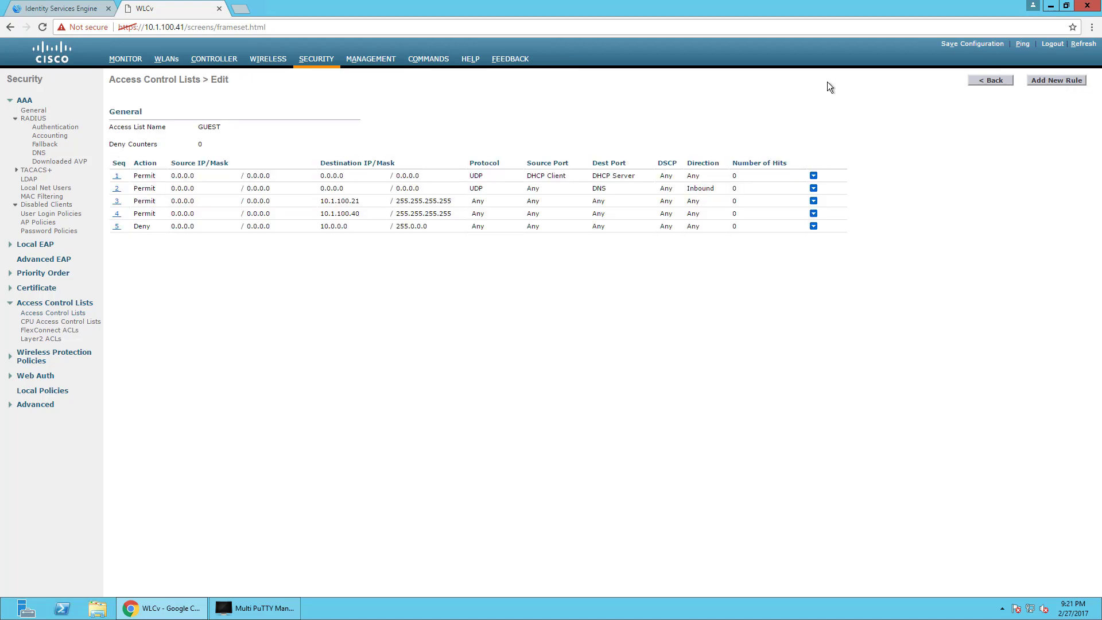
click(1065, 80)
click(220, 104)
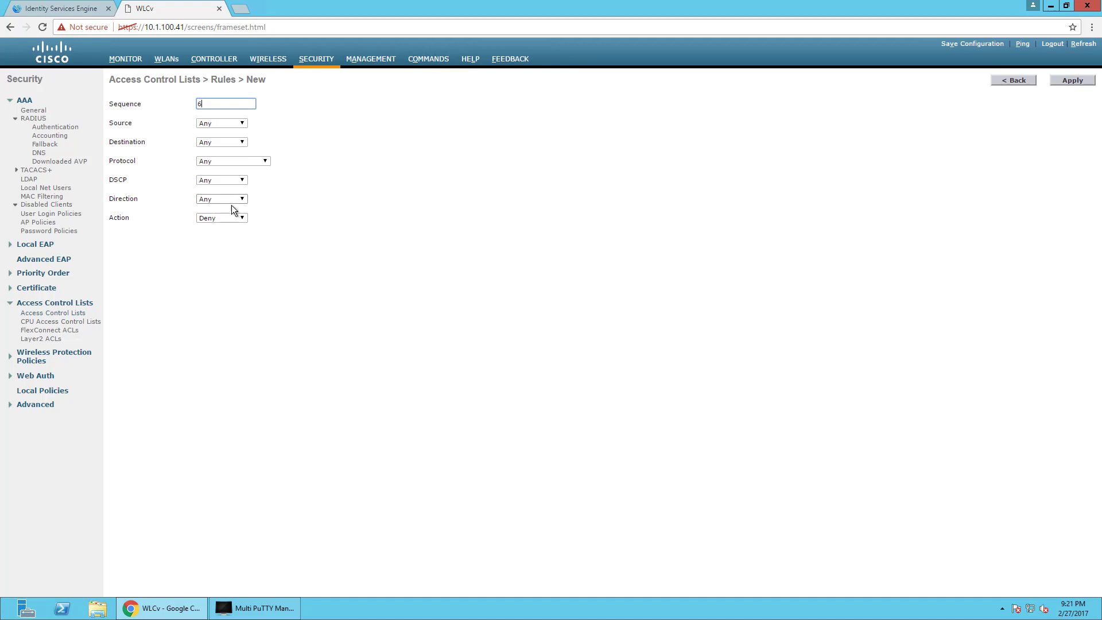
Submit the new rule, change GUEST rule 6 from Deny to Permit, and return to the ACL list.
click(1080, 82)
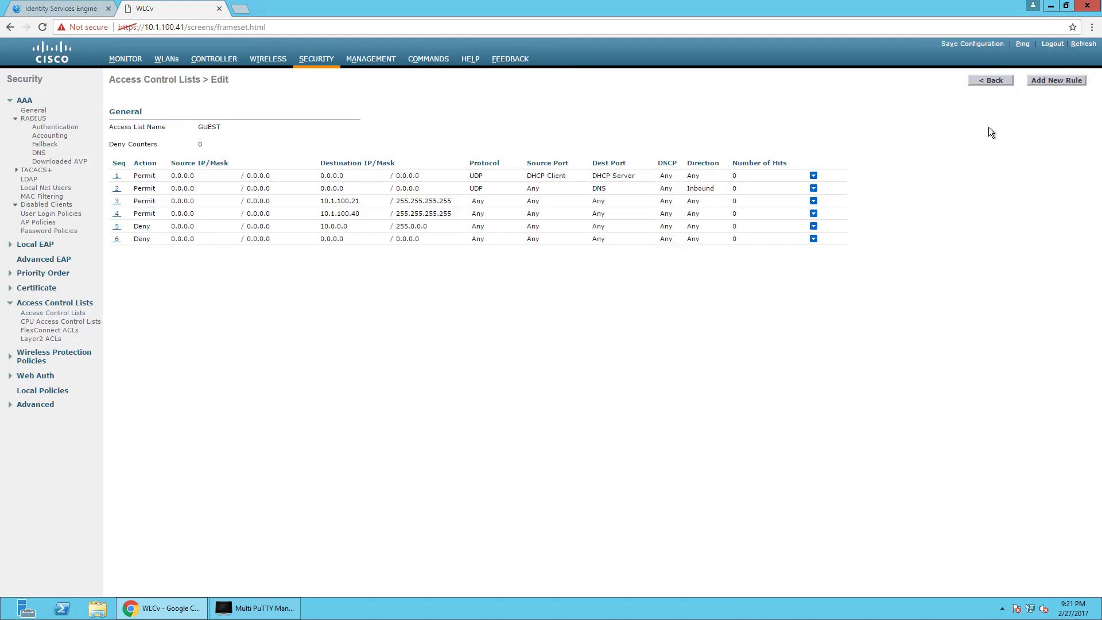
click(117, 240)
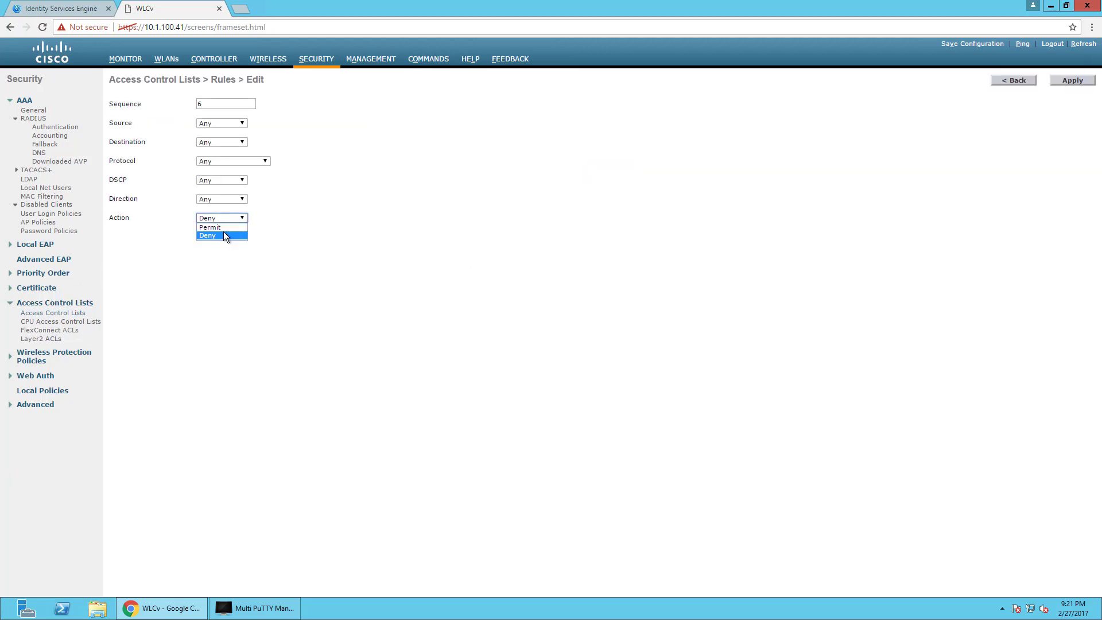
click(212, 228)
click(1072, 80)
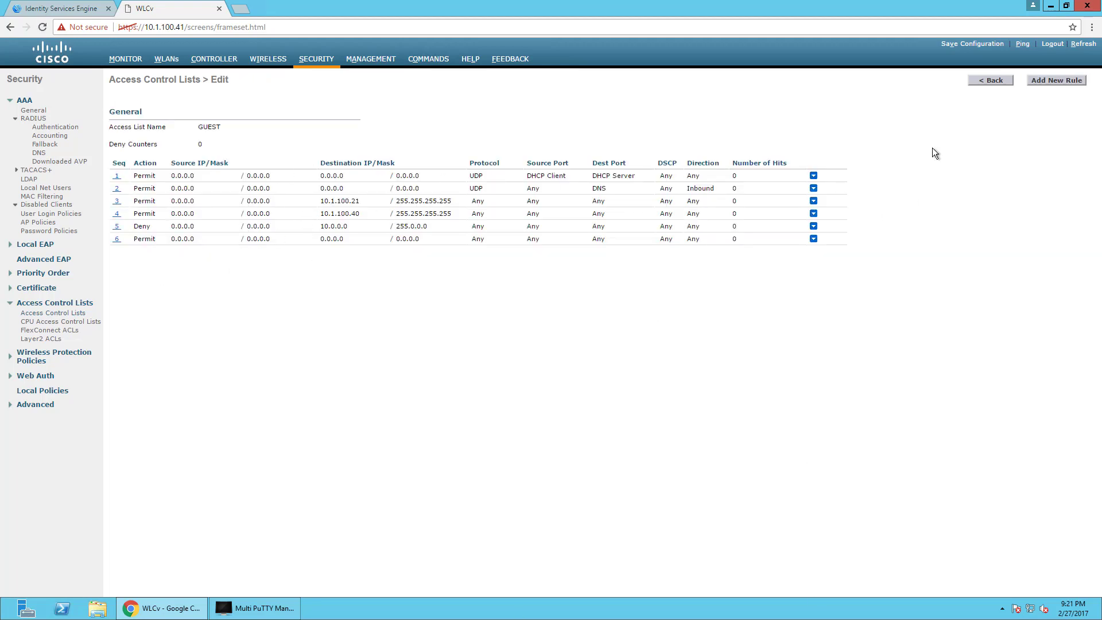
click(996, 81)
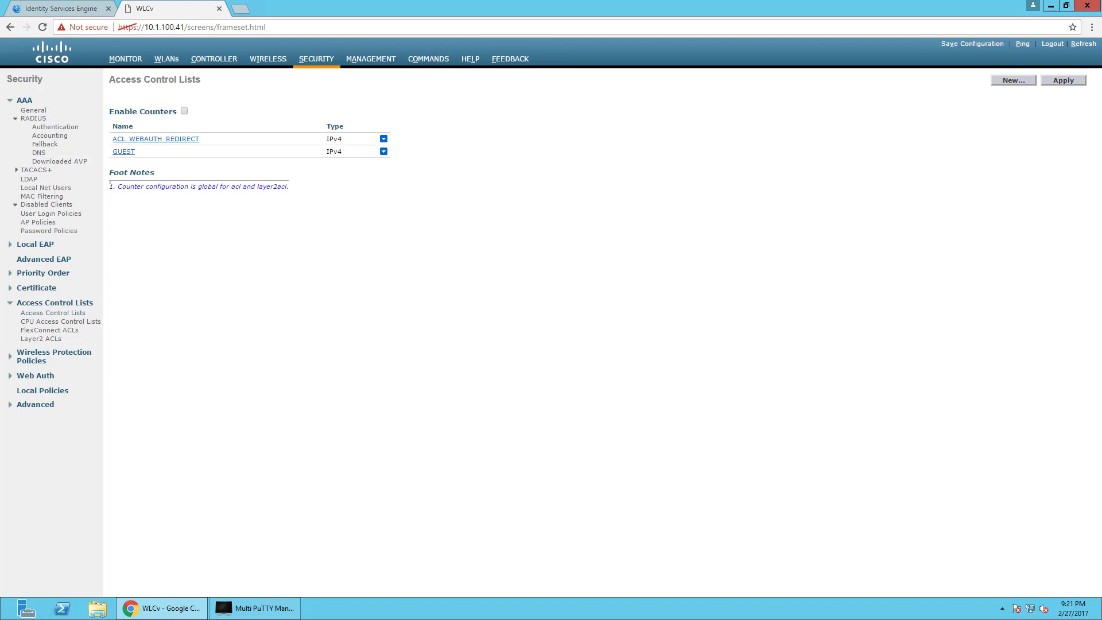
Create a new WLAN with profile name and SSID both TestGuestSSID.
click(167, 59)
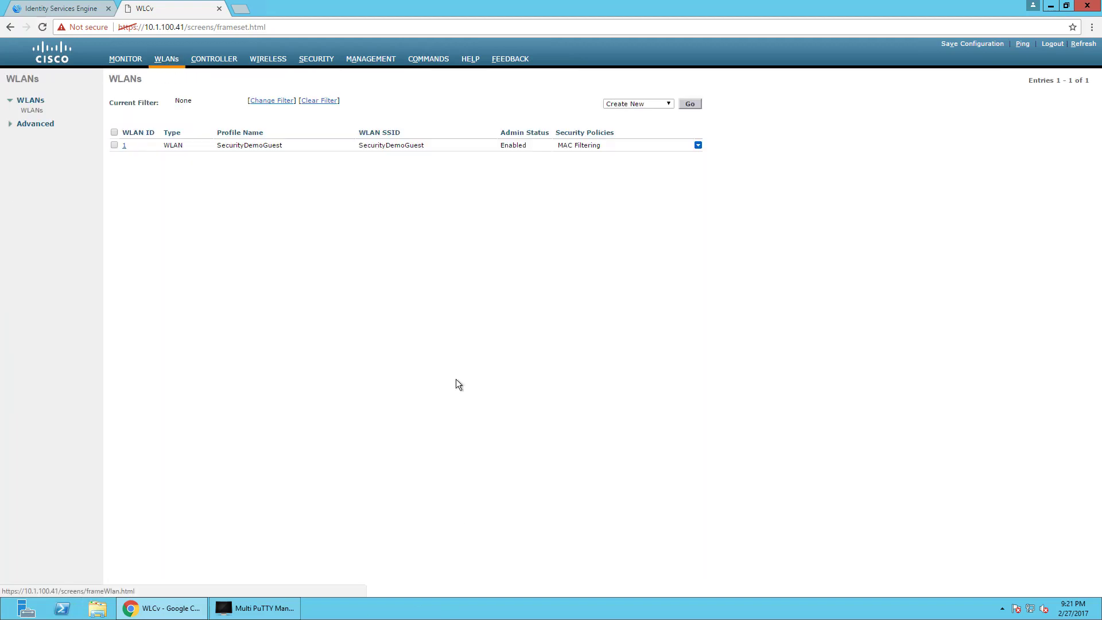
click(687, 105)
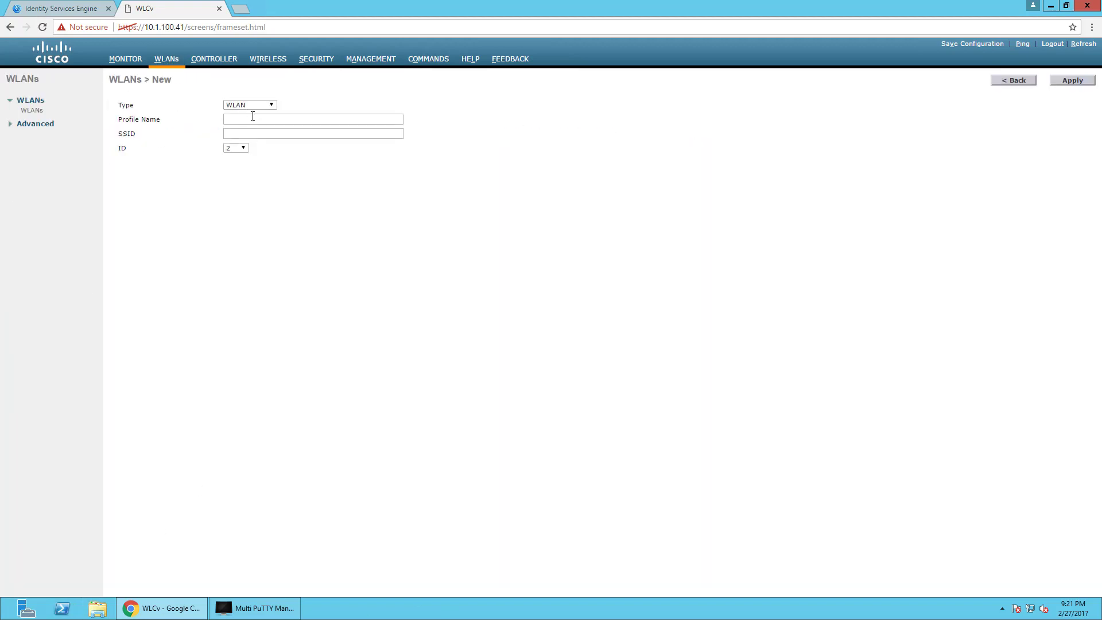
click(253, 118)
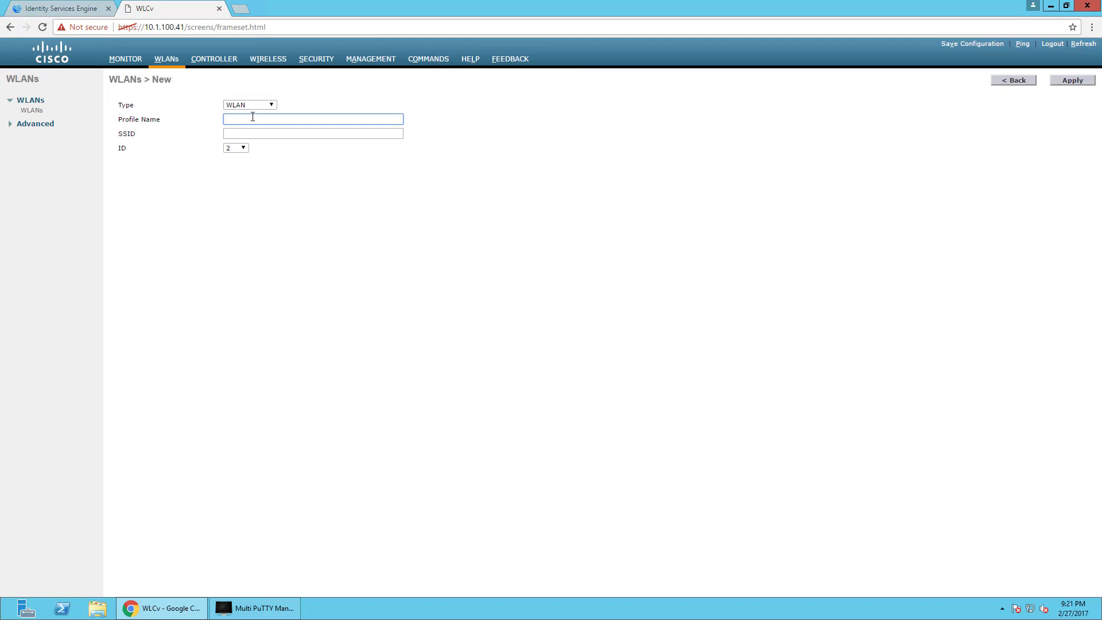
text(TestGuestSSID)
drag(275, 120, 220, 128)
key(ctrl+c)
click(278, 134)
key(ctrl+v)
click(1069, 80)
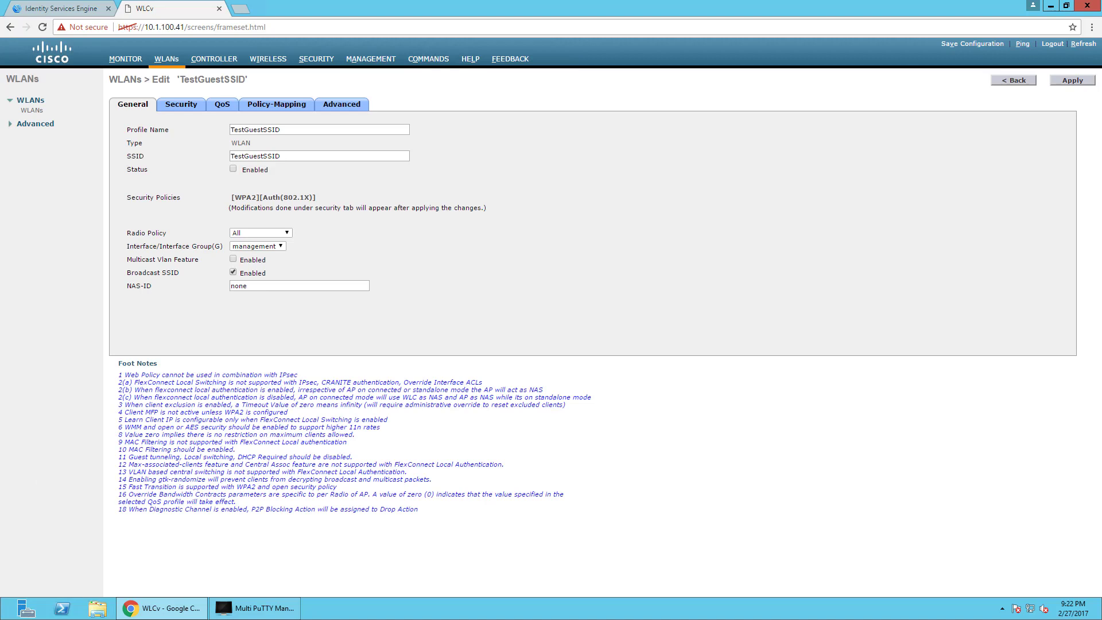
Keep the management interface for TestGuestSSID and bring up its Security settings.
click(273, 246)
click(212, 124)
click(192, 105)
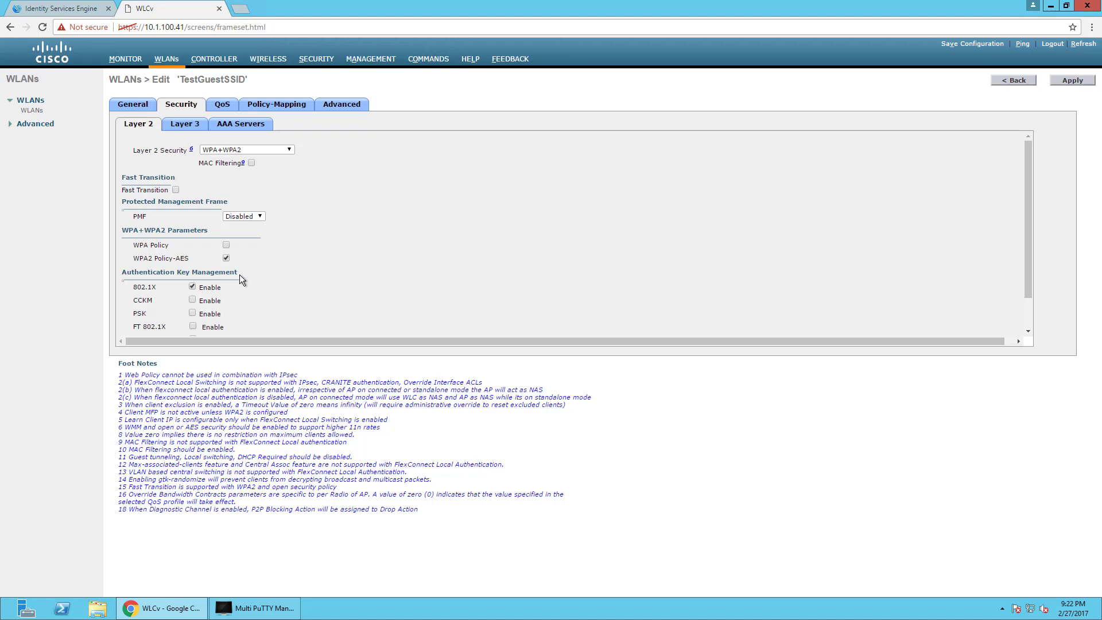
Set TestGuestSSID's Layer 2 security to None and enable MAC Filtering.
click(240, 123)
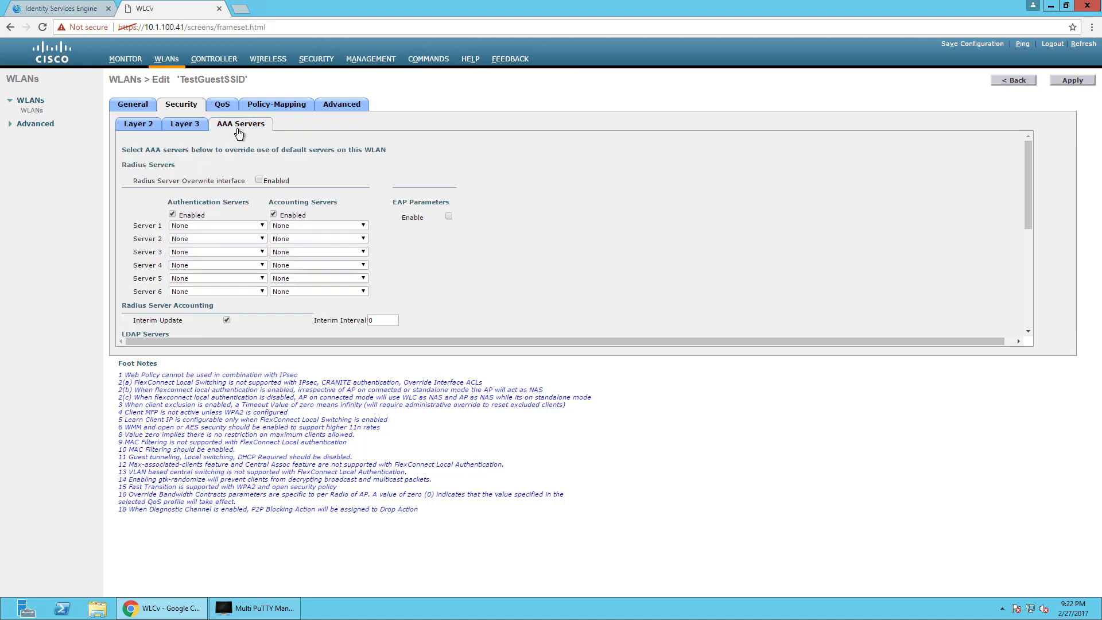
click(136, 124)
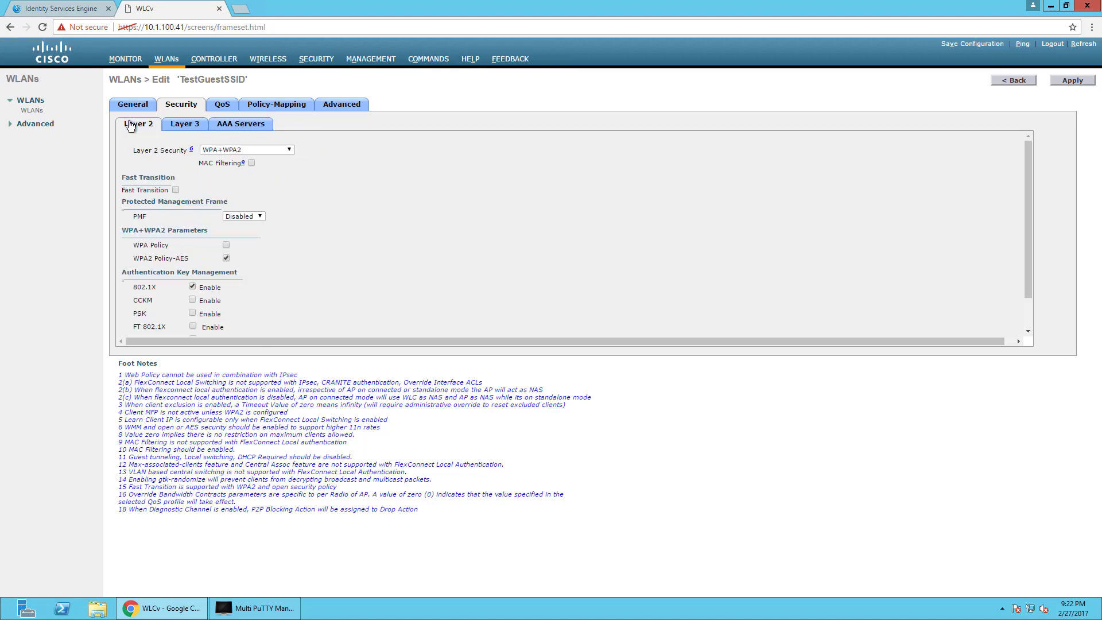
click(226, 108)
click(181, 107)
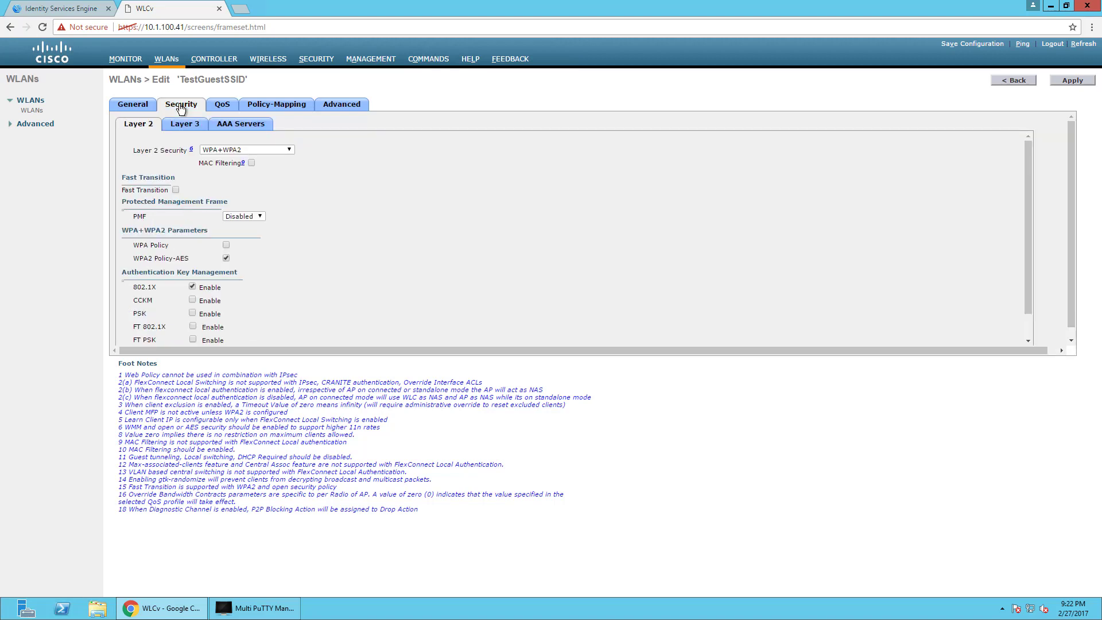
click(243, 150)
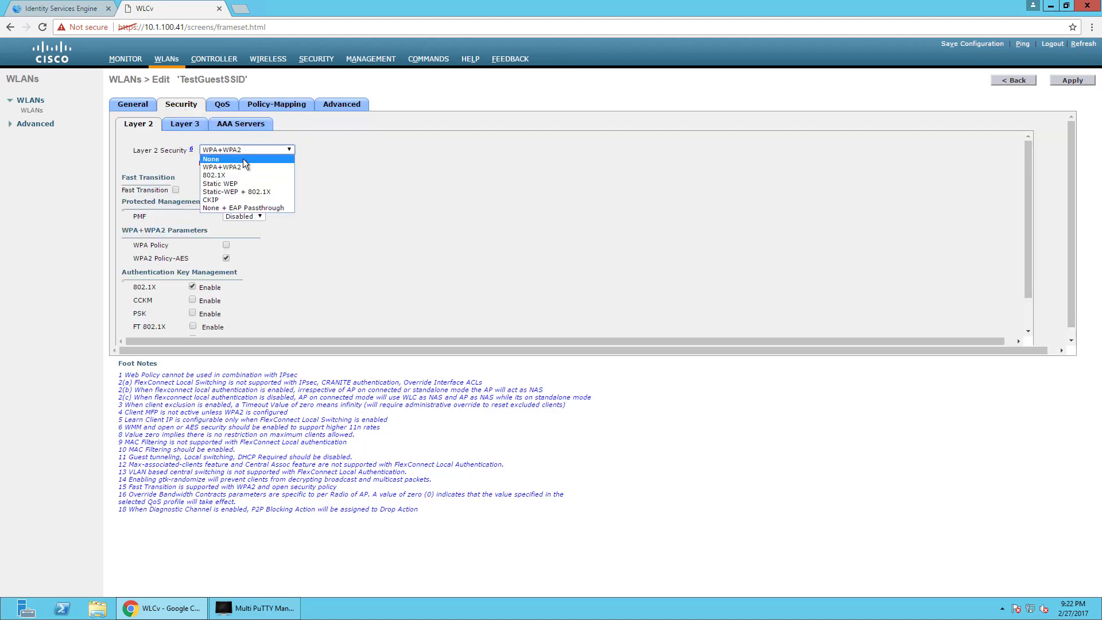
click(243, 159)
click(251, 164)
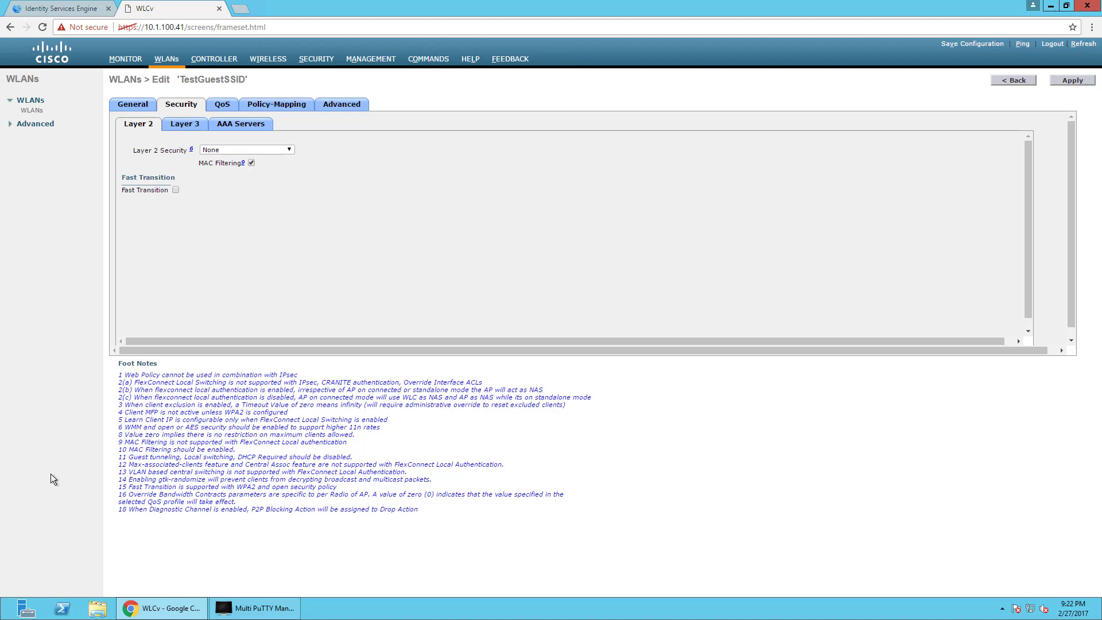
Set AAA Server 1 to 10.1.100.21, port 1812 for authentication and 1813 for accounting.
click(229, 126)
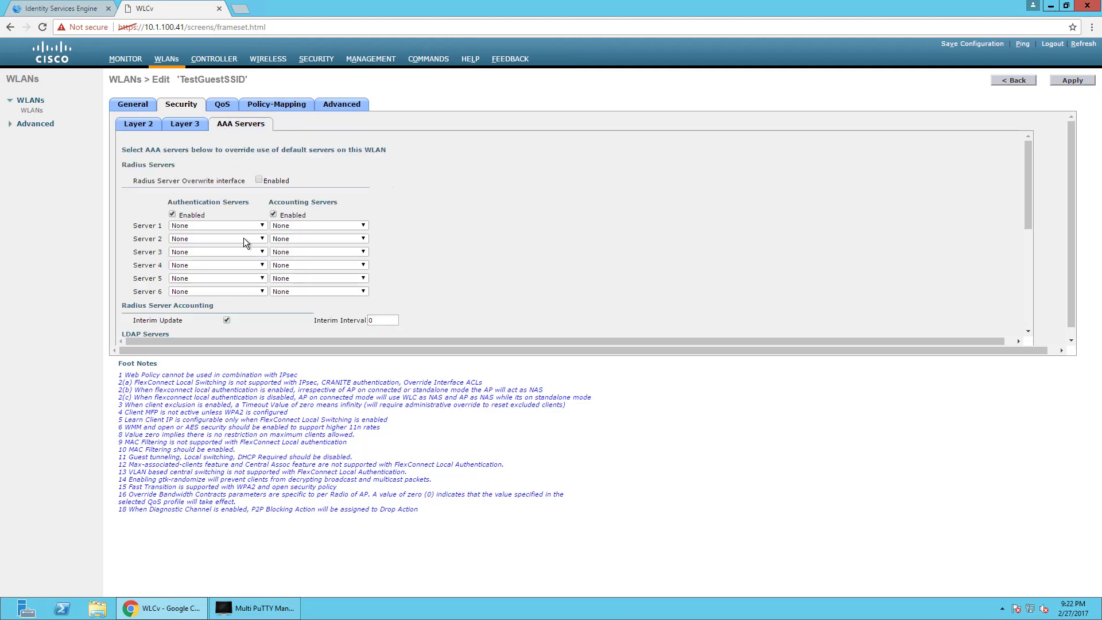
scroll(395, 301, down, 10)
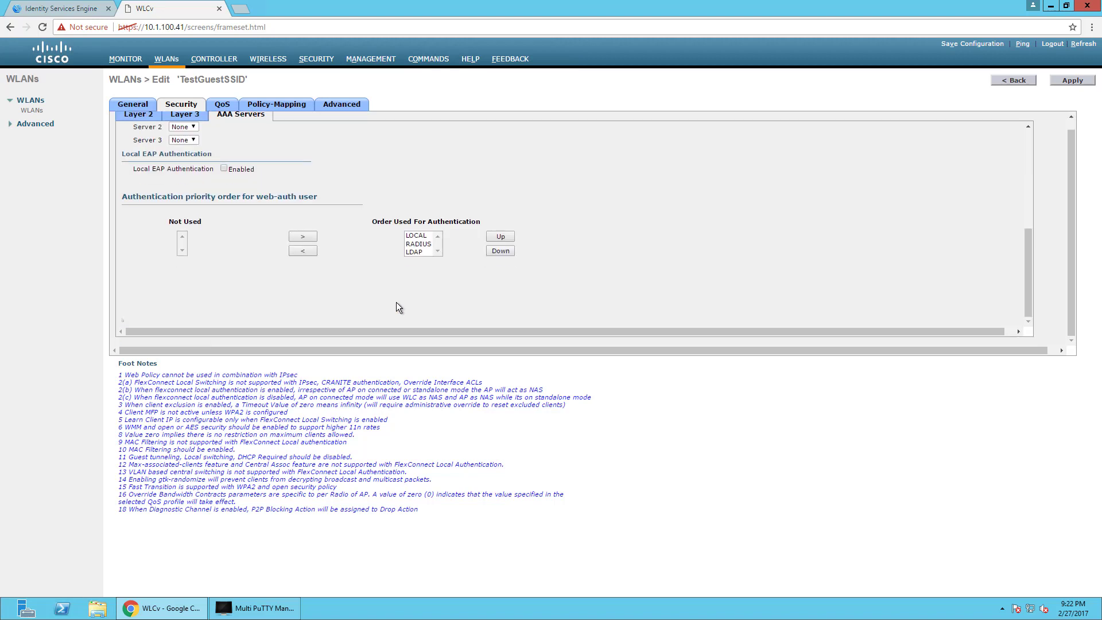
scroll(399, 289, up, 5)
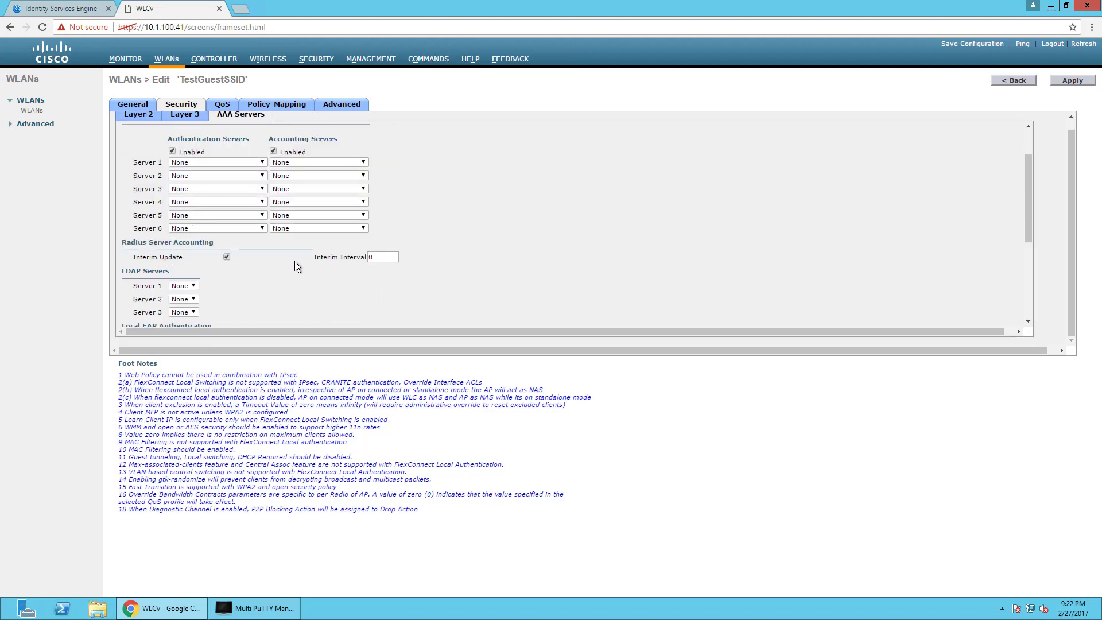
click(253, 162)
click(258, 180)
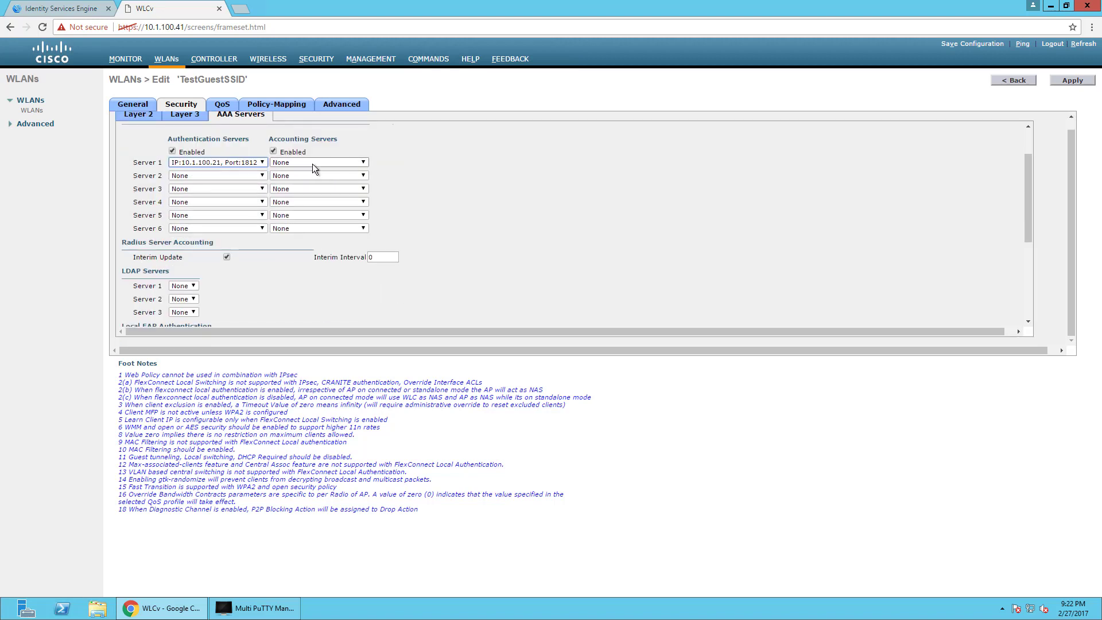
click(313, 163)
click(314, 179)
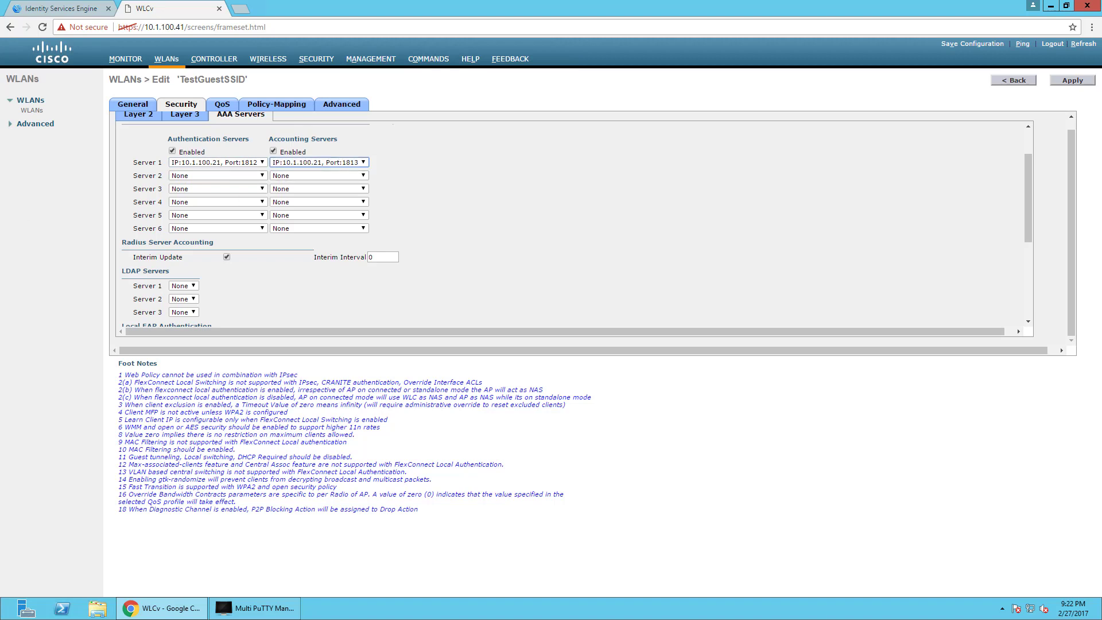
scroll(597, 235, up, 2)
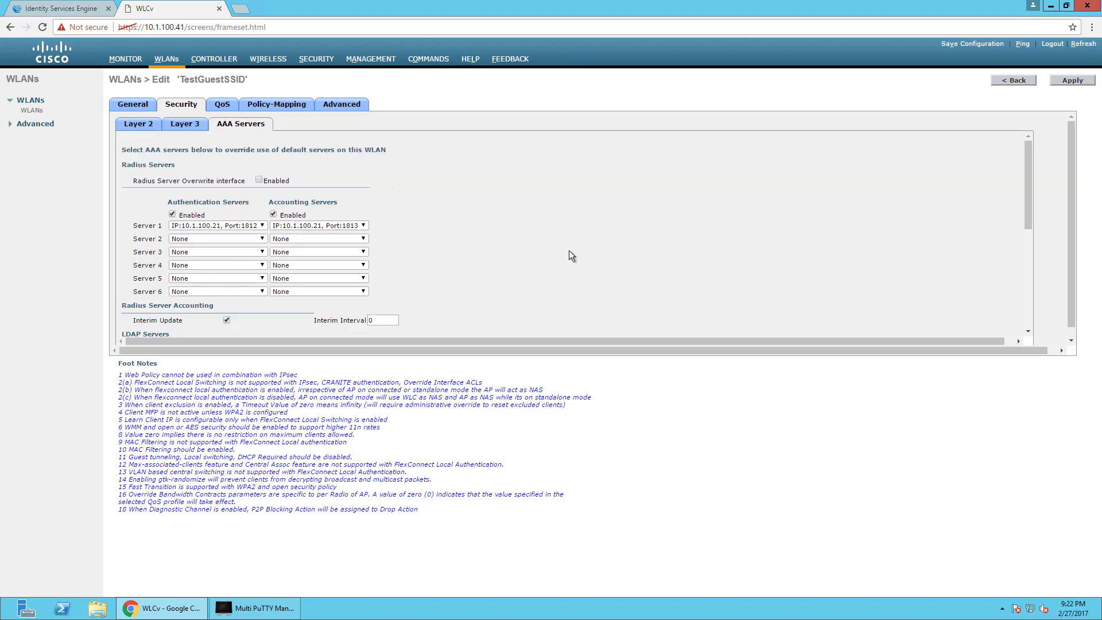
scroll(372, 294, down, 3)
scroll(372, 294, down, 2)
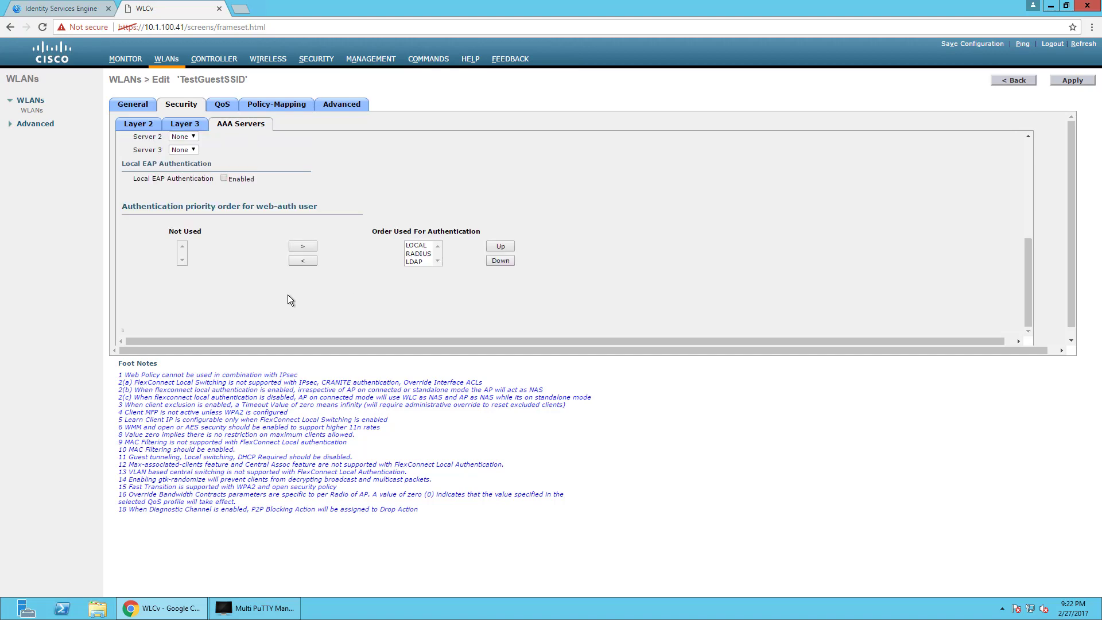
click(359, 106)
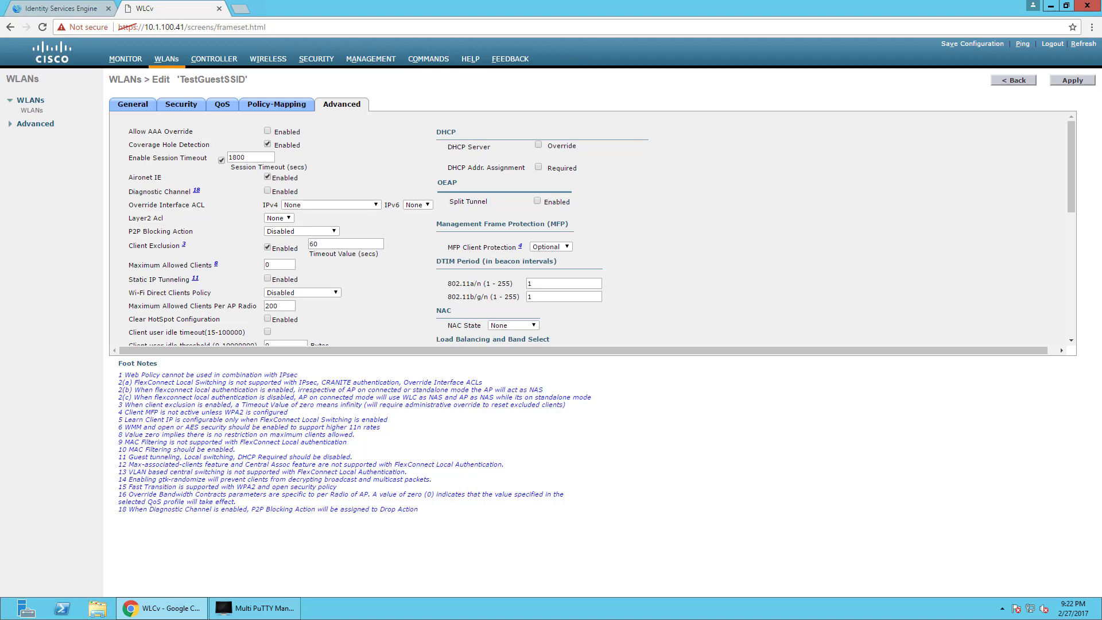
Tick Allow AAA Override and DHCP Addr. Assignment Required, set NAC to Radius NAC, and enable RADIUS DHCP/HTTP profiling.
click(268, 131)
click(539, 166)
click(514, 326)
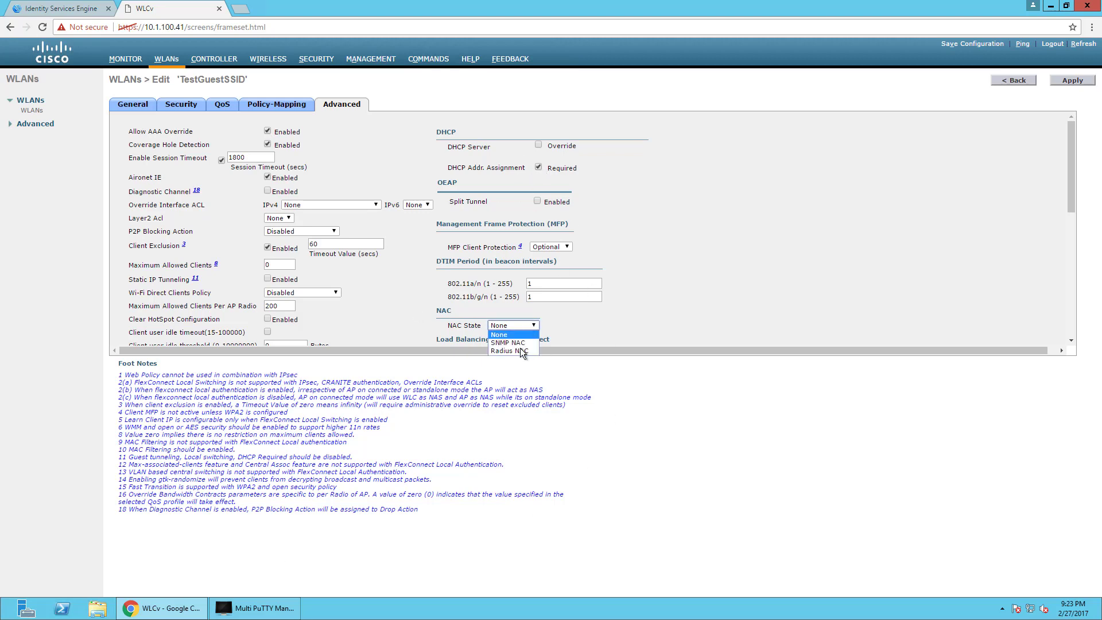
click(519, 351)
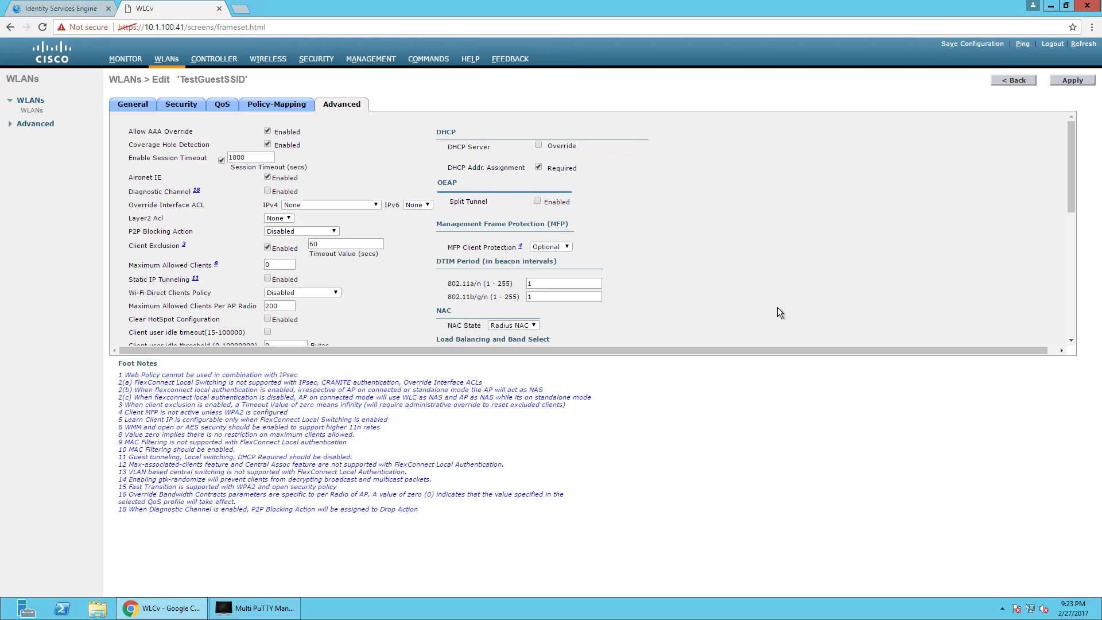
scroll(779, 313, down, 1)
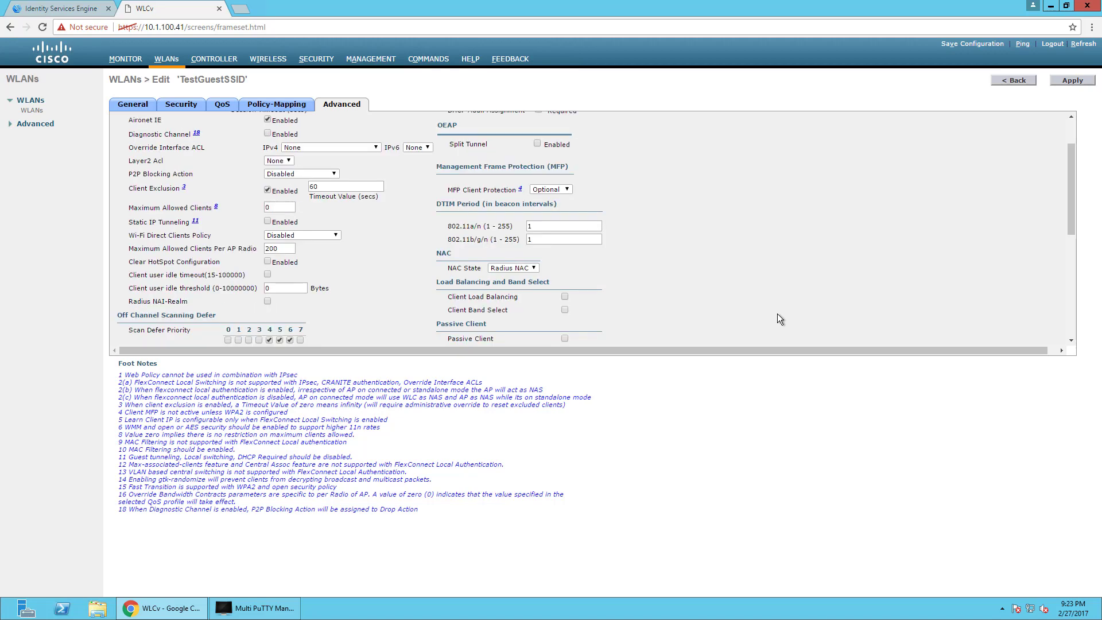
scroll(780, 319, up, 1)
scroll(777, 315, down, 6)
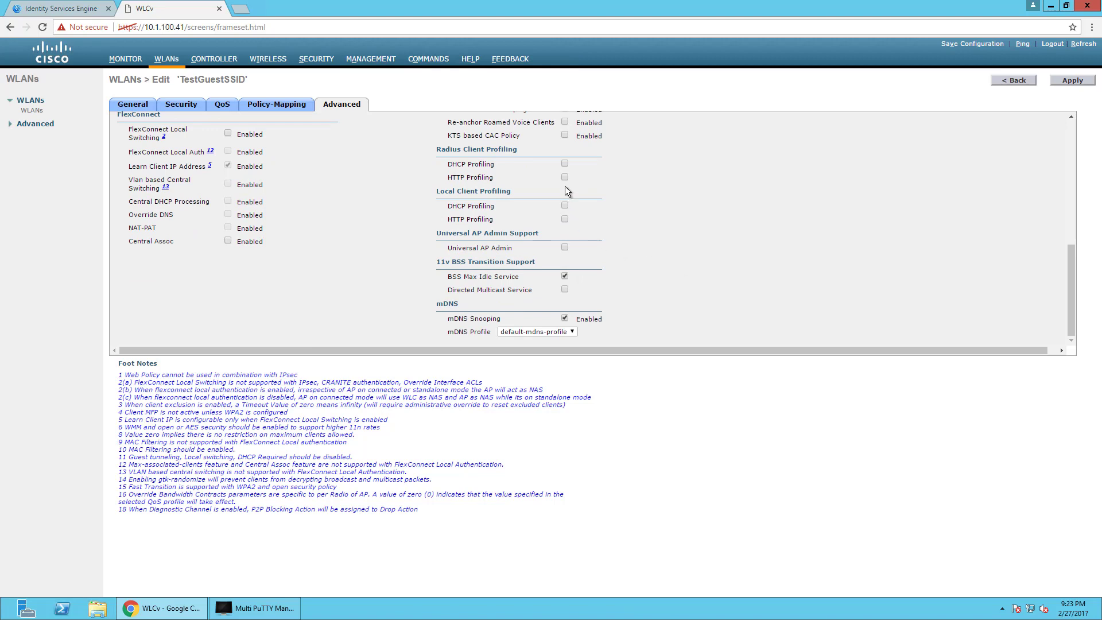
click(565, 165)
click(565, 178)
Apply TestGuestSSID's WLAN changes and save the controller configuration.
click(1062, 82)
click(1065, 81)
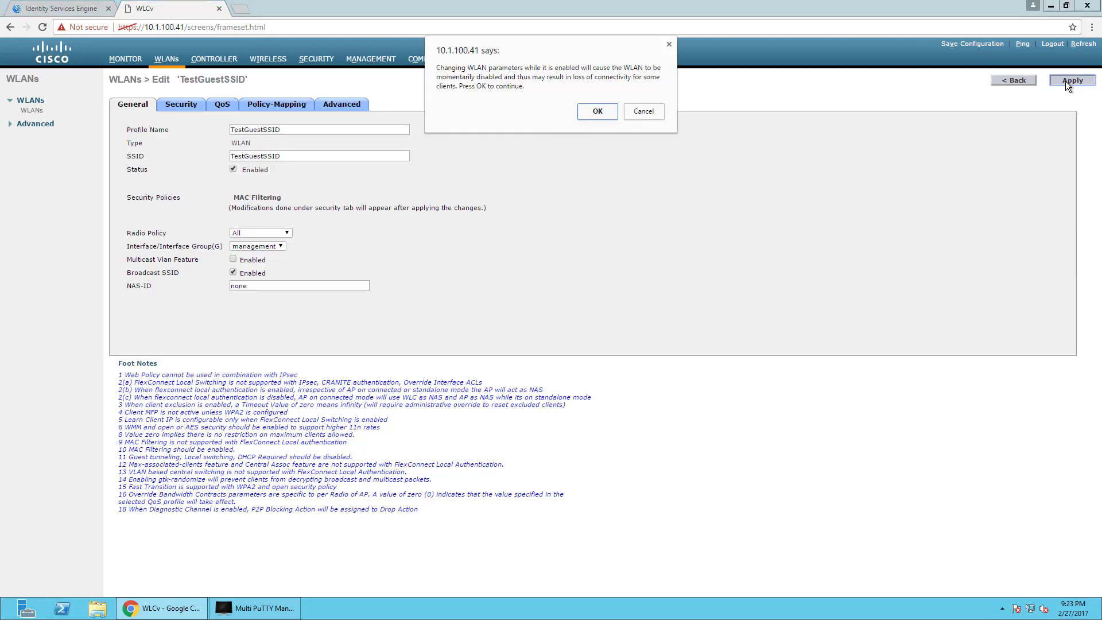
click(592, 113)
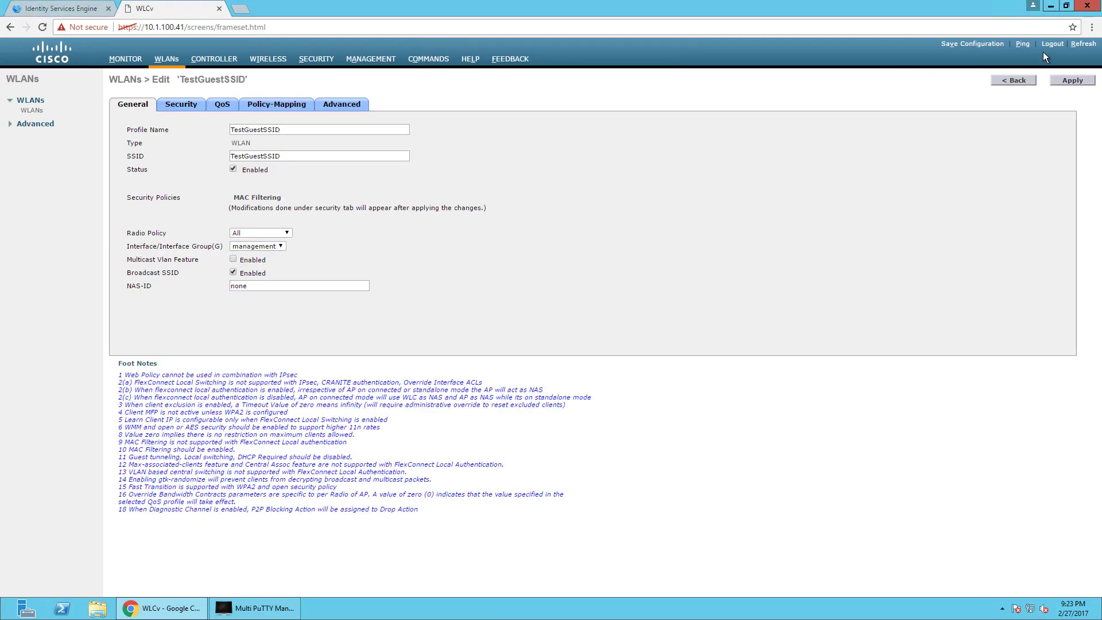
click(977, 48)
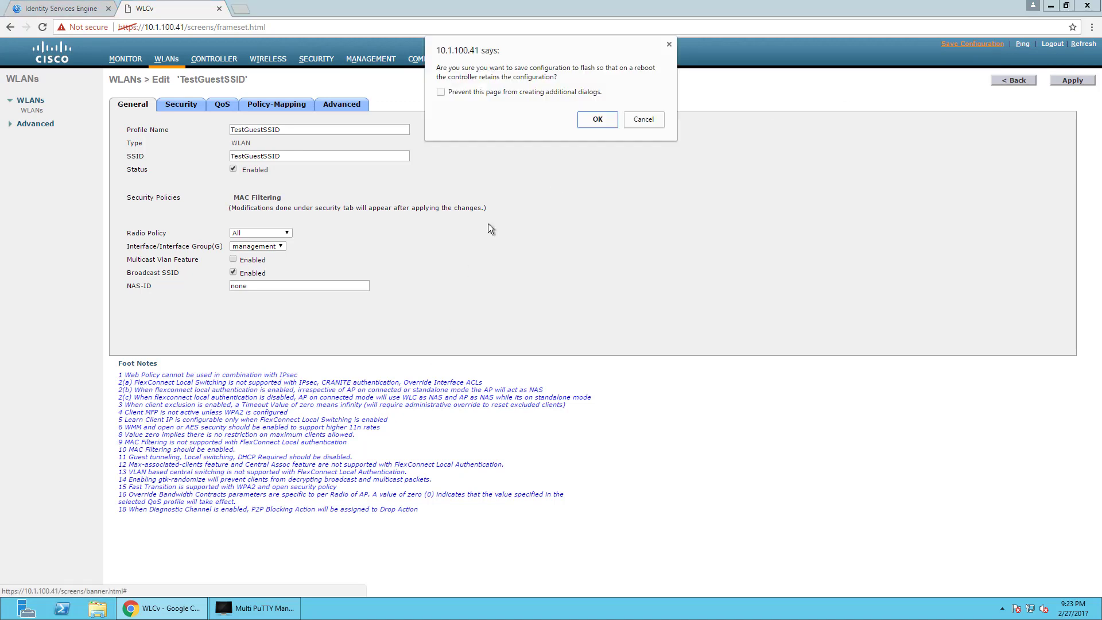
click(593, 118)
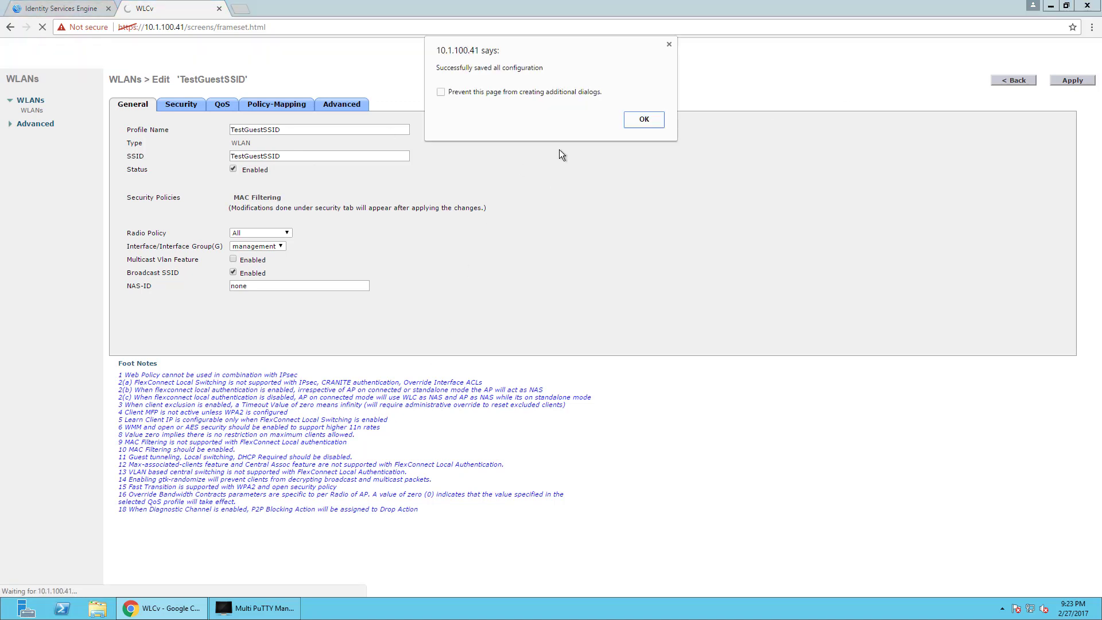
click(644, 122)
click(294, 129)
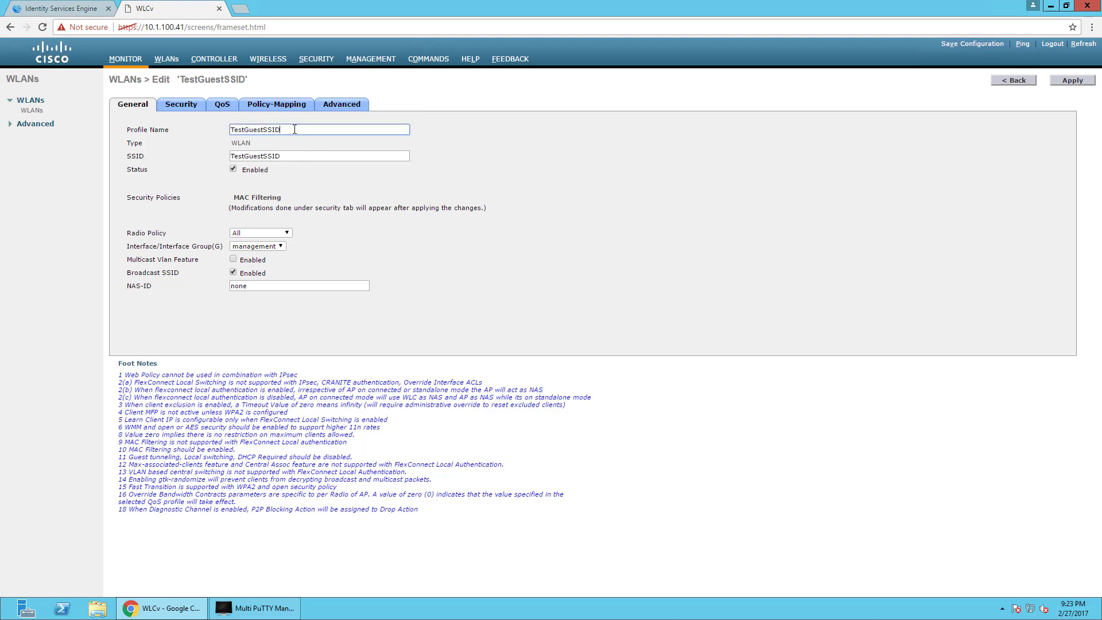
drag(294, 129, 214, 130)
Review the SecurityDemoGuest WLAN's security and advanced options, then move to the ISE dashboard.
click(163, 60)
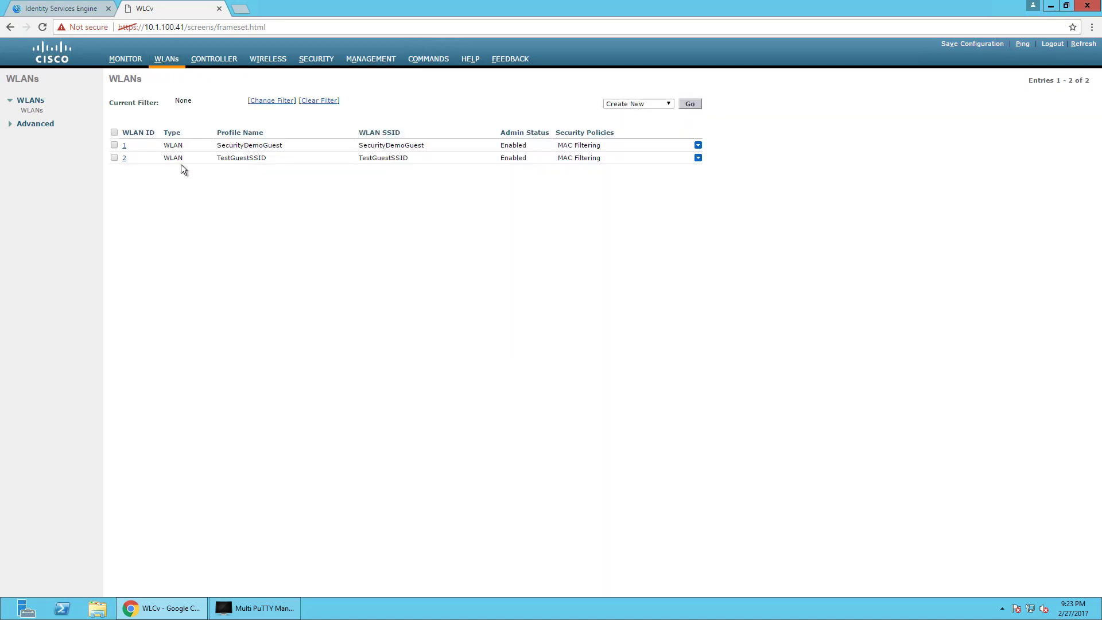
click(124, 146)
click(181, 107)
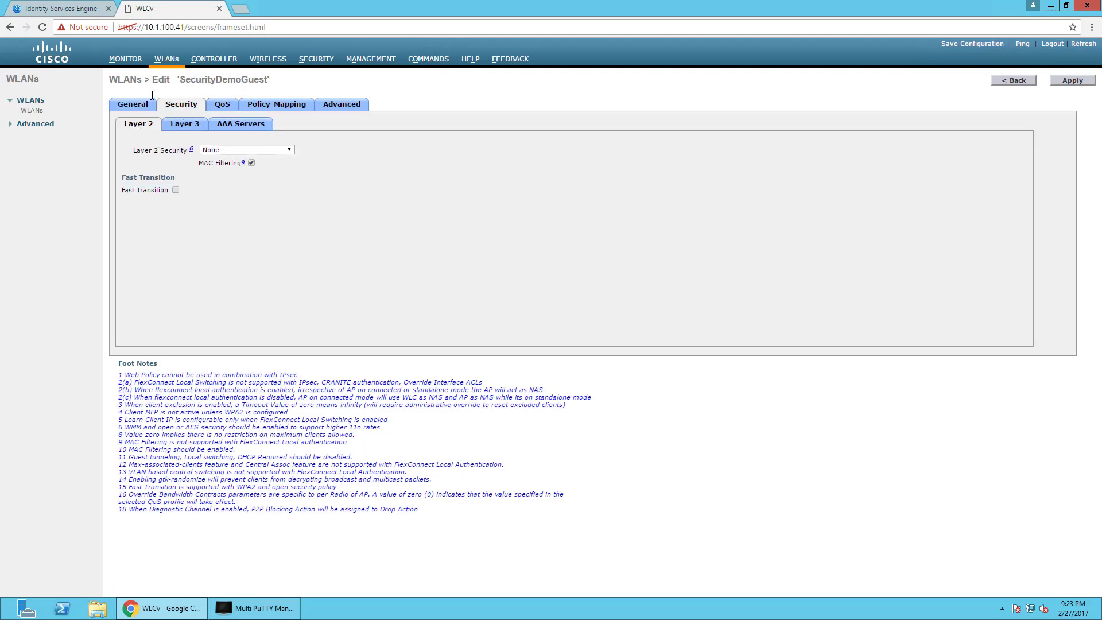
click(330, 108)
scroll(504, 301, down, 3)
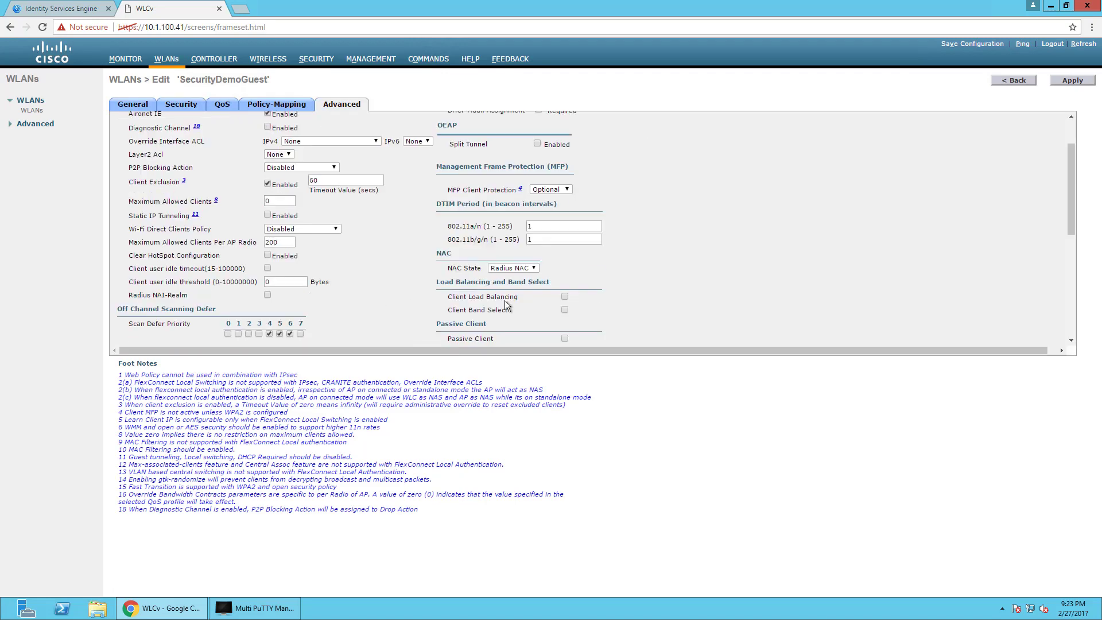
scroll(494, 333, up, 3)
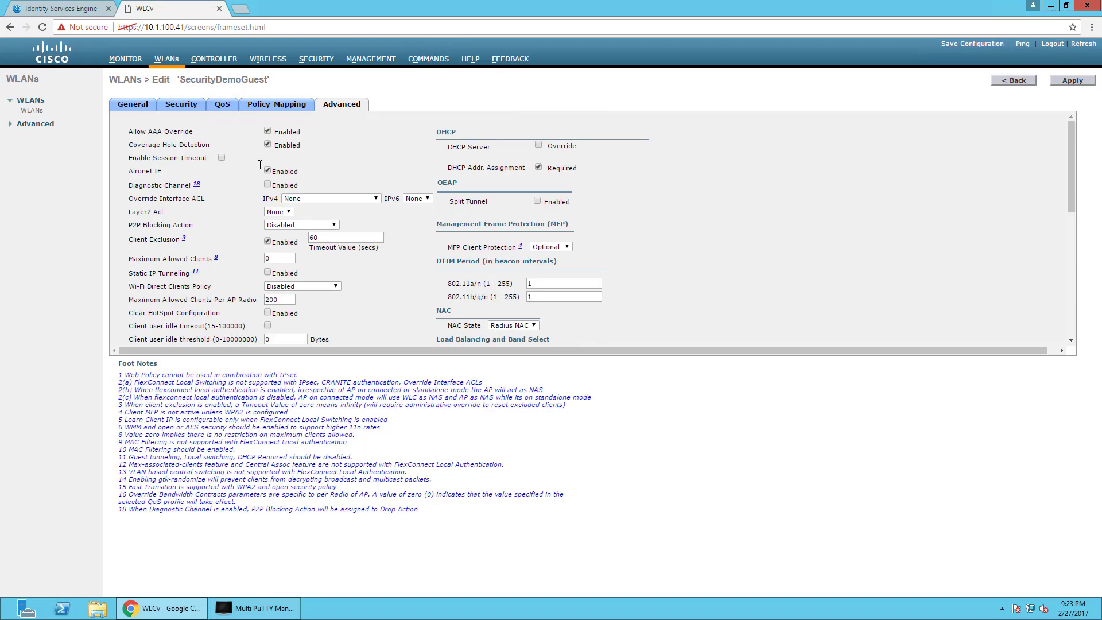
click(158, 63)
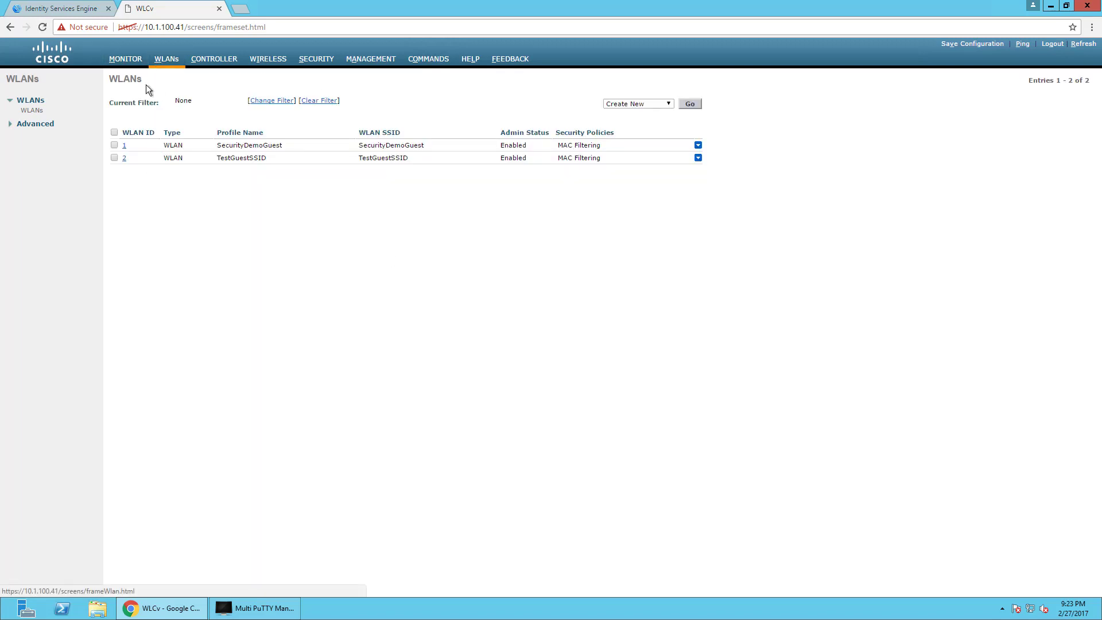
click(81, 8)
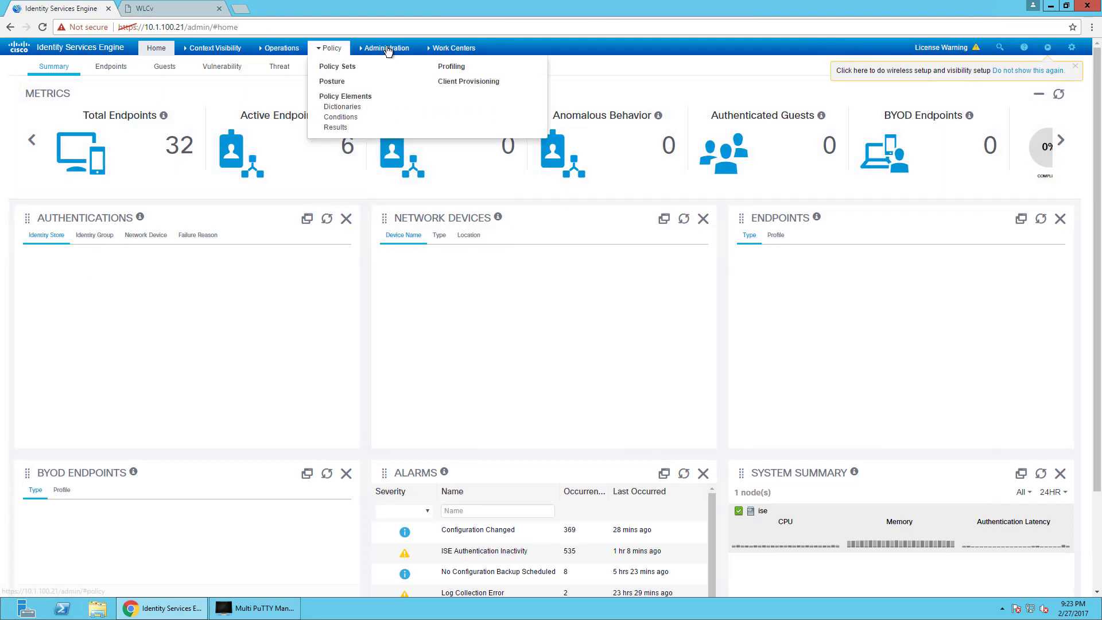
Go to Guest Access Portals & Components and open Hotspot Guest Portal (default).
mouse_move(462, 49)
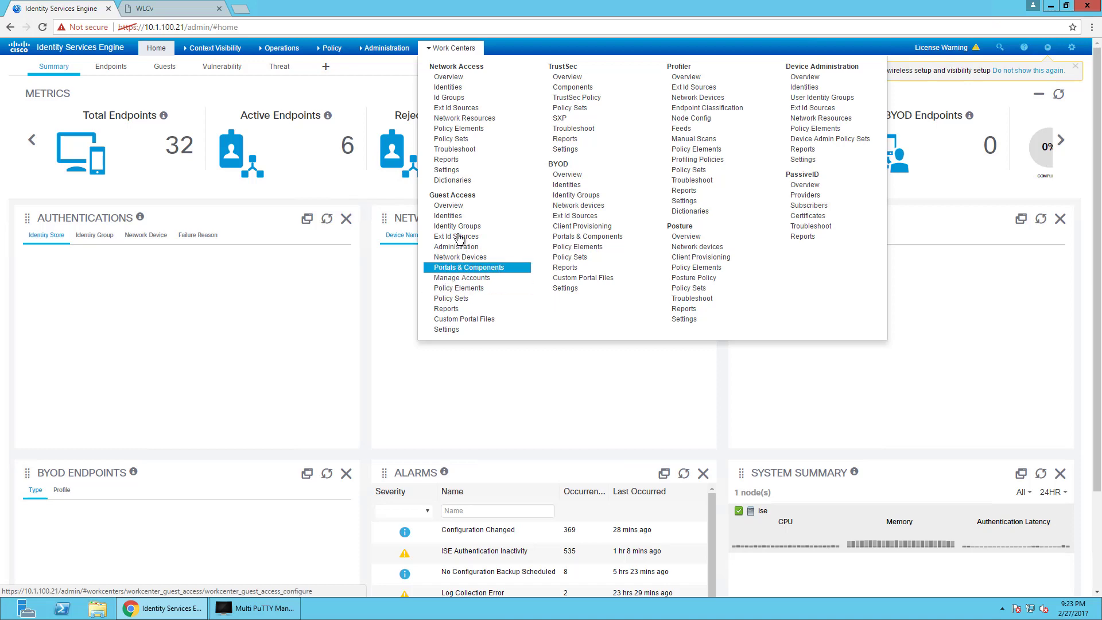
click(443, 269)
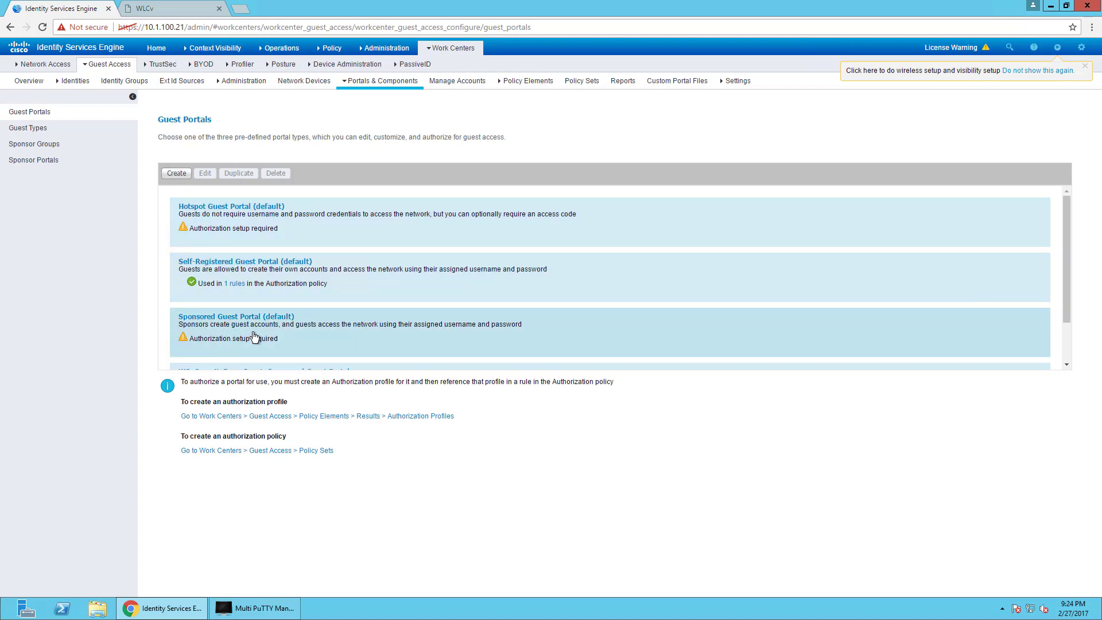
scroll(255, 338, down, 1)
scroll(288, 272, up, 1)
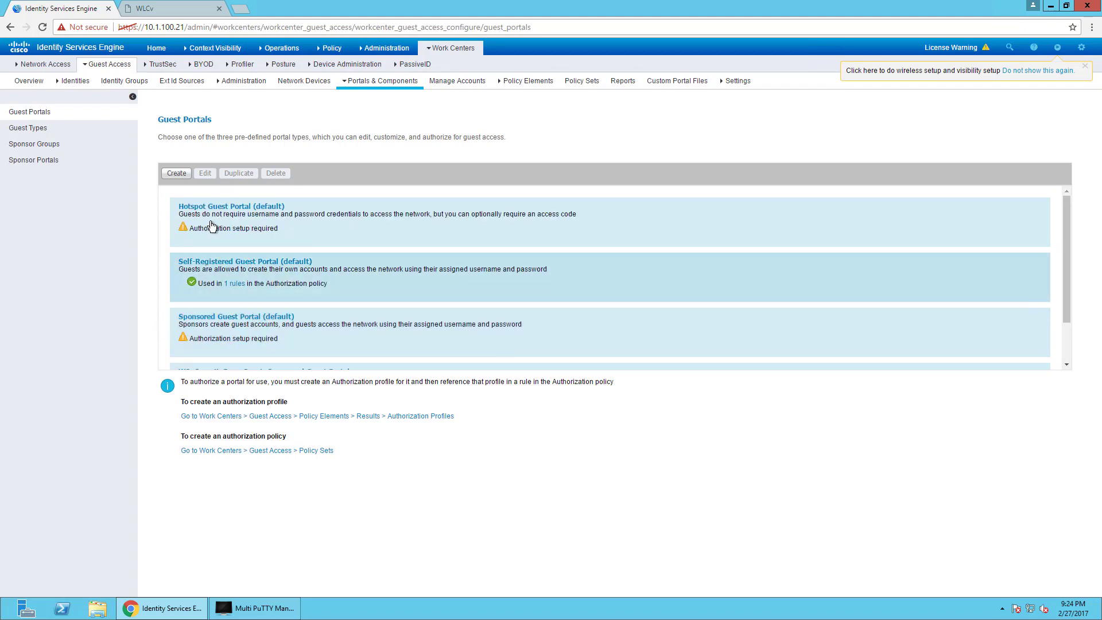
click(224, 205)
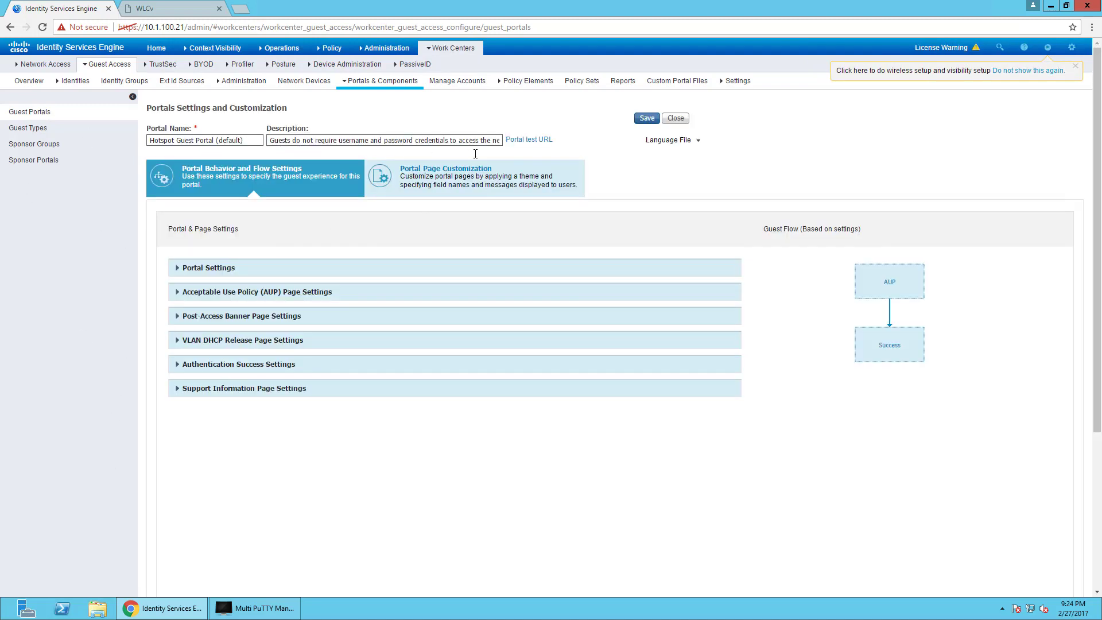
Expand the portal and acceptable use sections and tick Include a Post-Access Banner page.
click(200, 268)
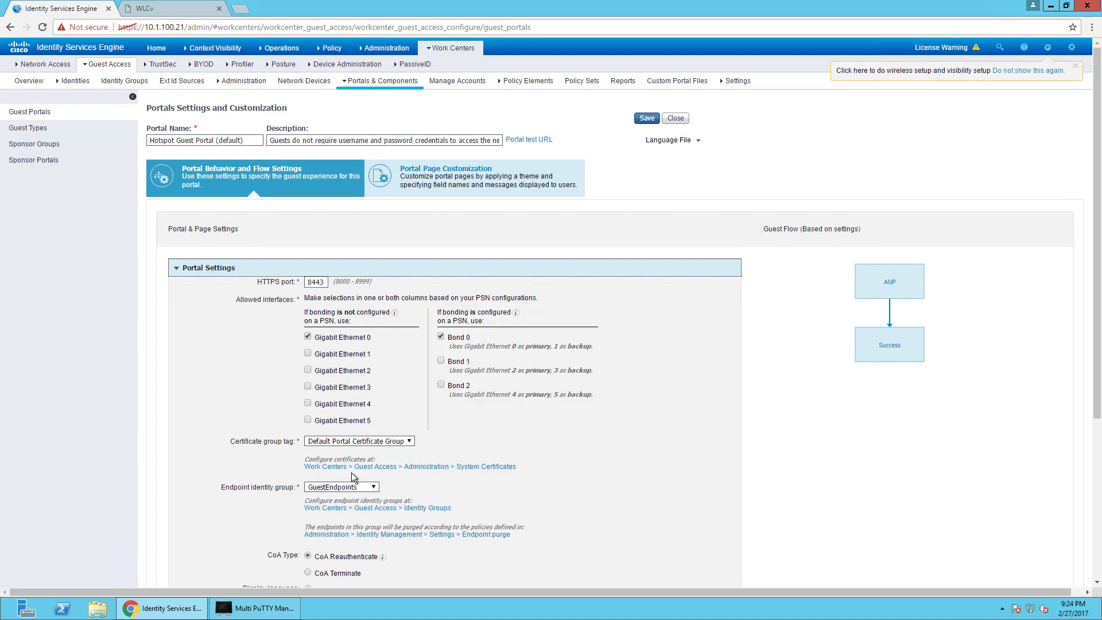
scroll(352, 473, down, 2)
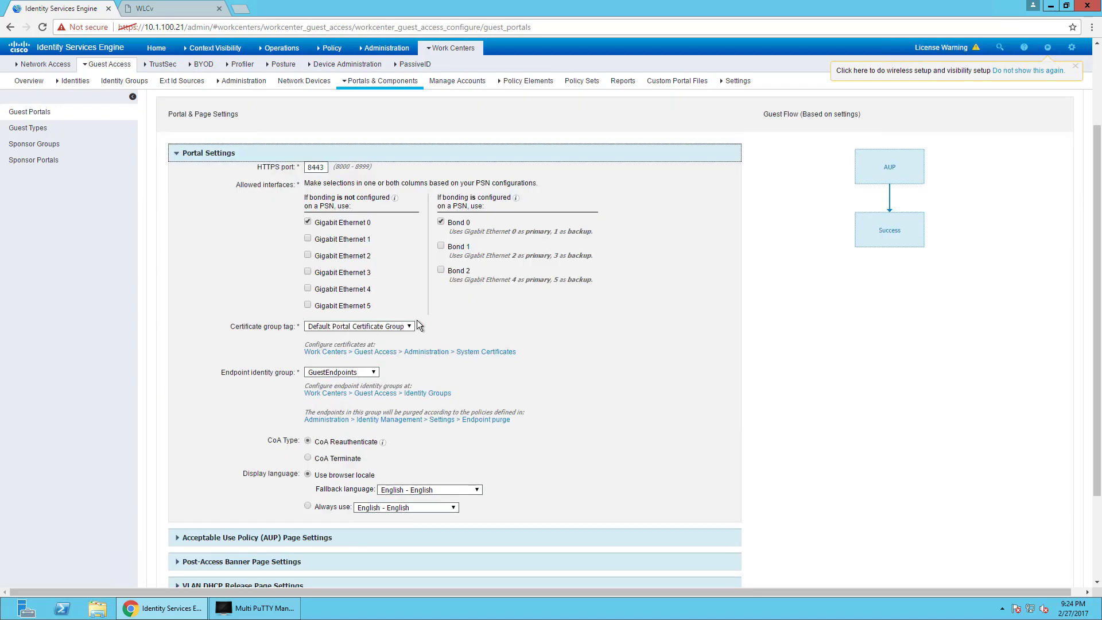
scroll(426, 480, down, 2)
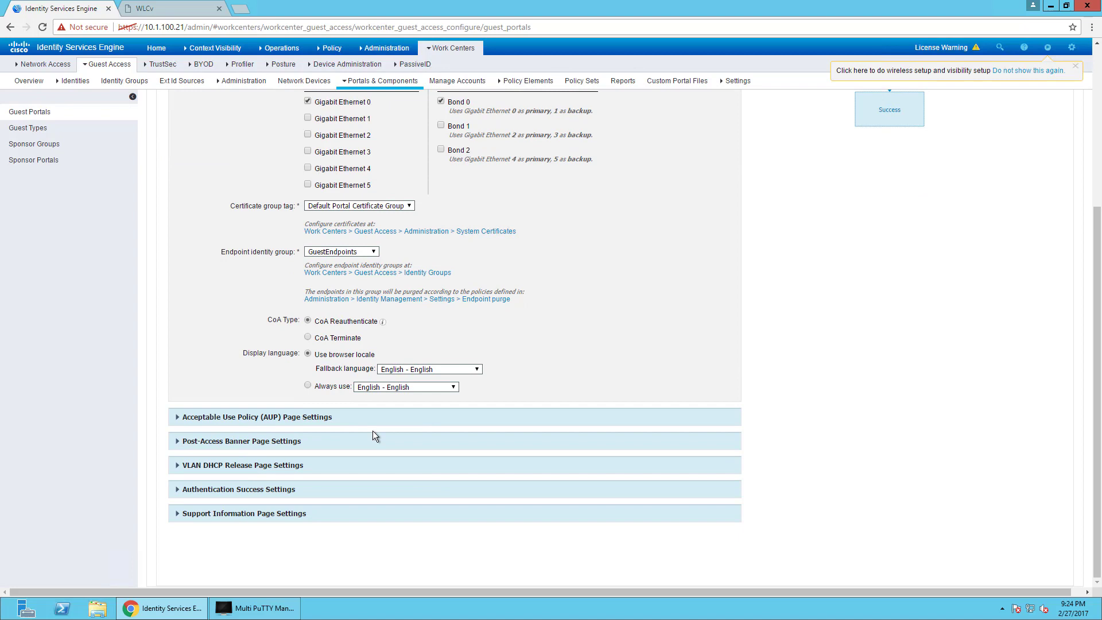
click(320, 417)
scroll(192, 445, down, 1)
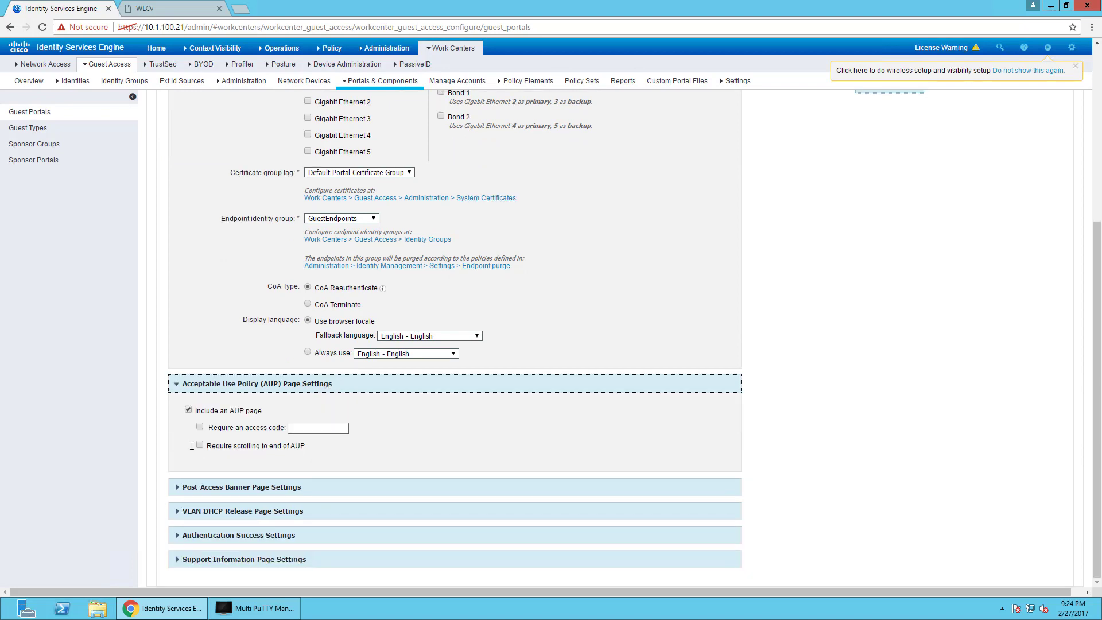
click(251, 487)
scroll(308, 522, down, 1)
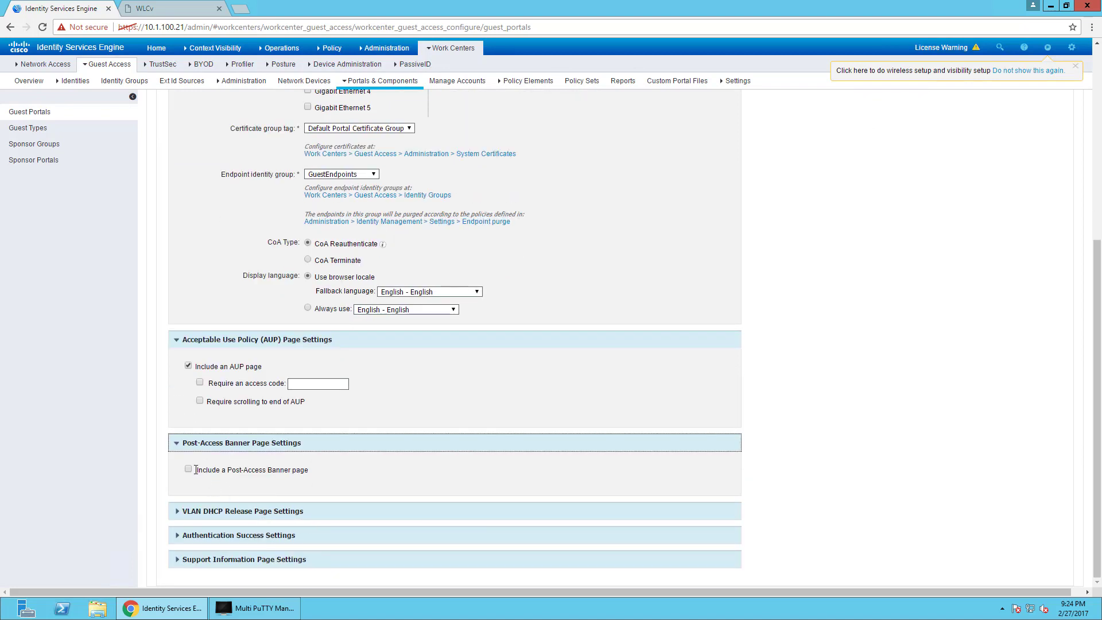
click(189, 469)
Review the VLAN DHCP release, authentication success and support information sections, then open Portal Page Customization.
click(297, 511)
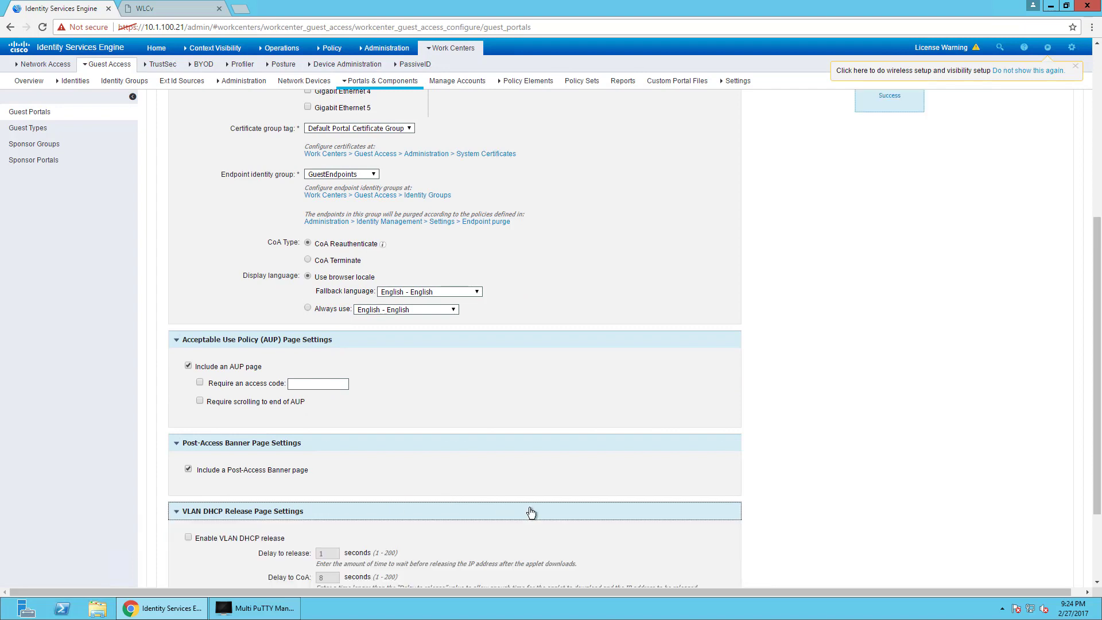
scroll(526, 508, down, 2)
click(370, 534)
scroll(384, 566, down, 2)
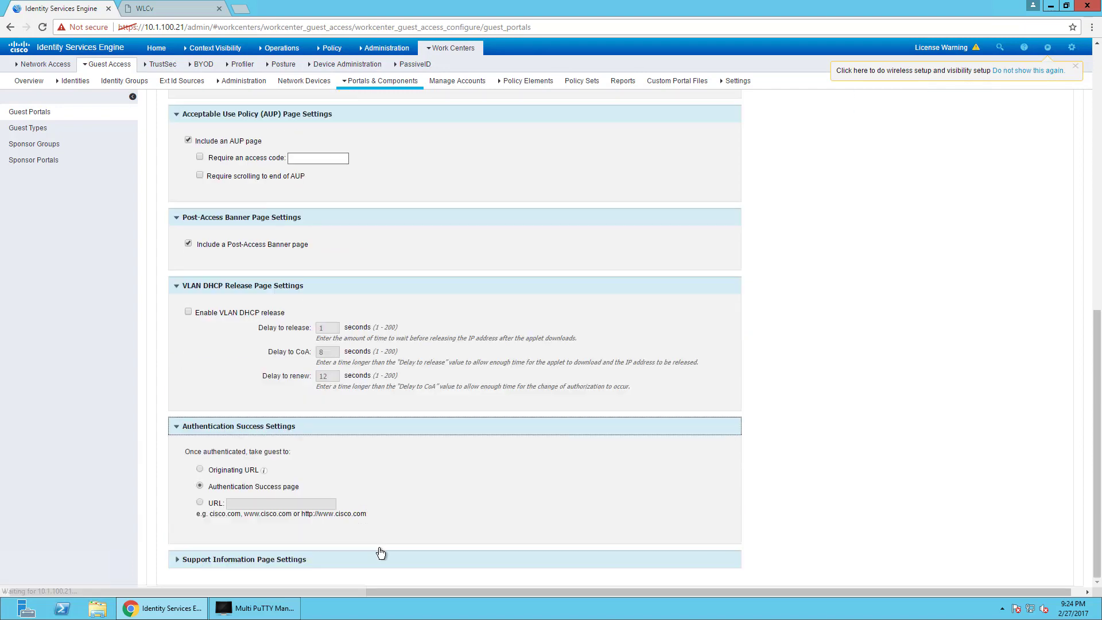
click(292, 559)
scroll(491, 556, down, 4)
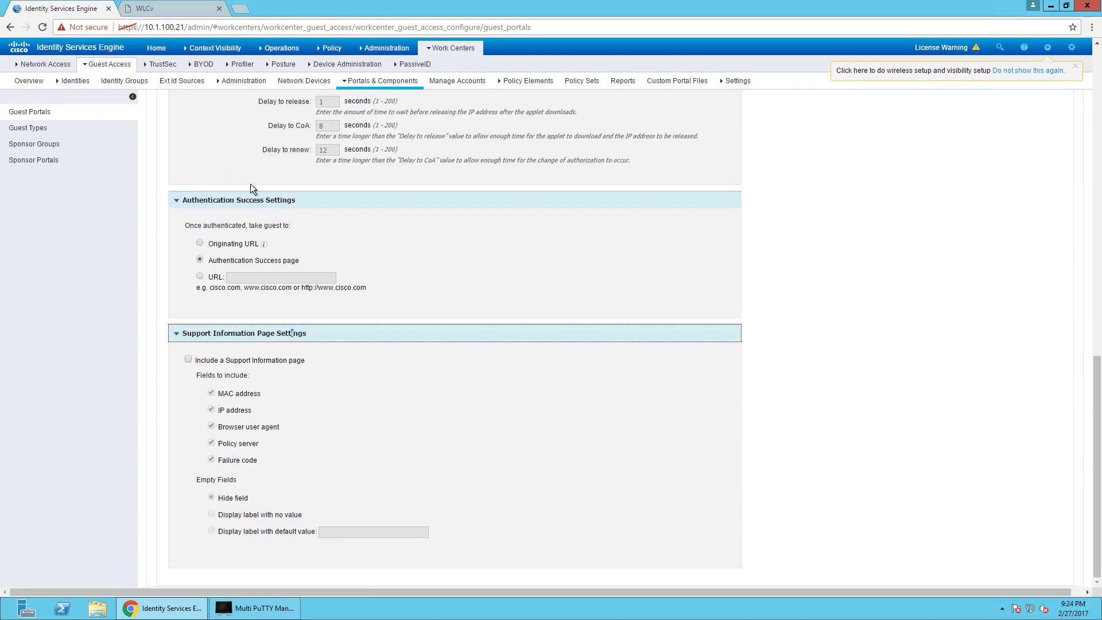
scroll(292, 435, up, 2)
scroll(327, 433, up, 15)
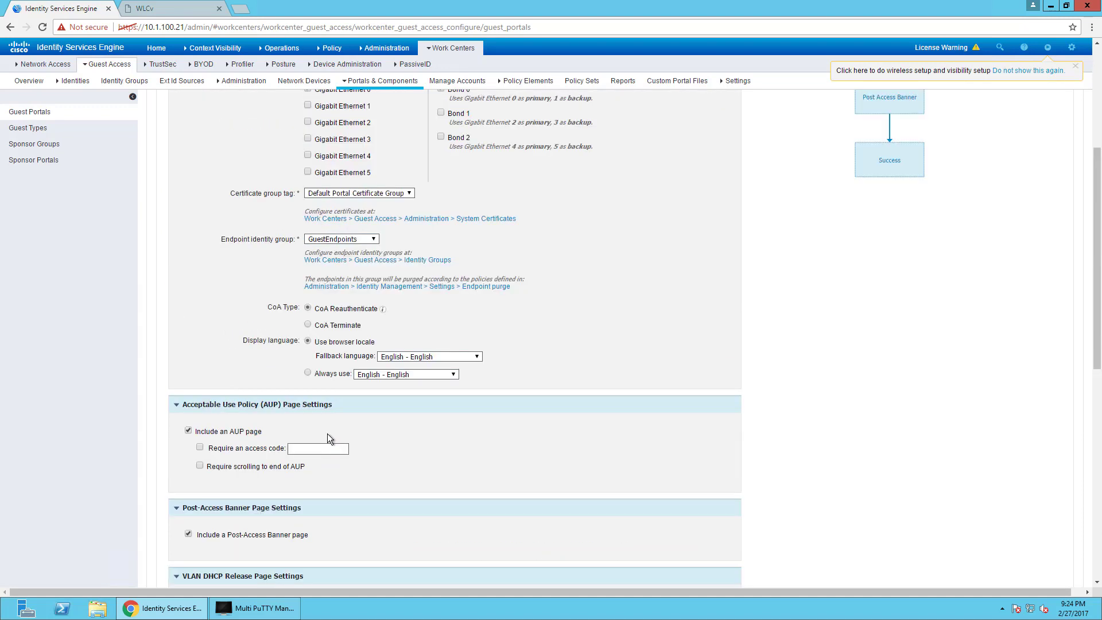
click(470, 184)
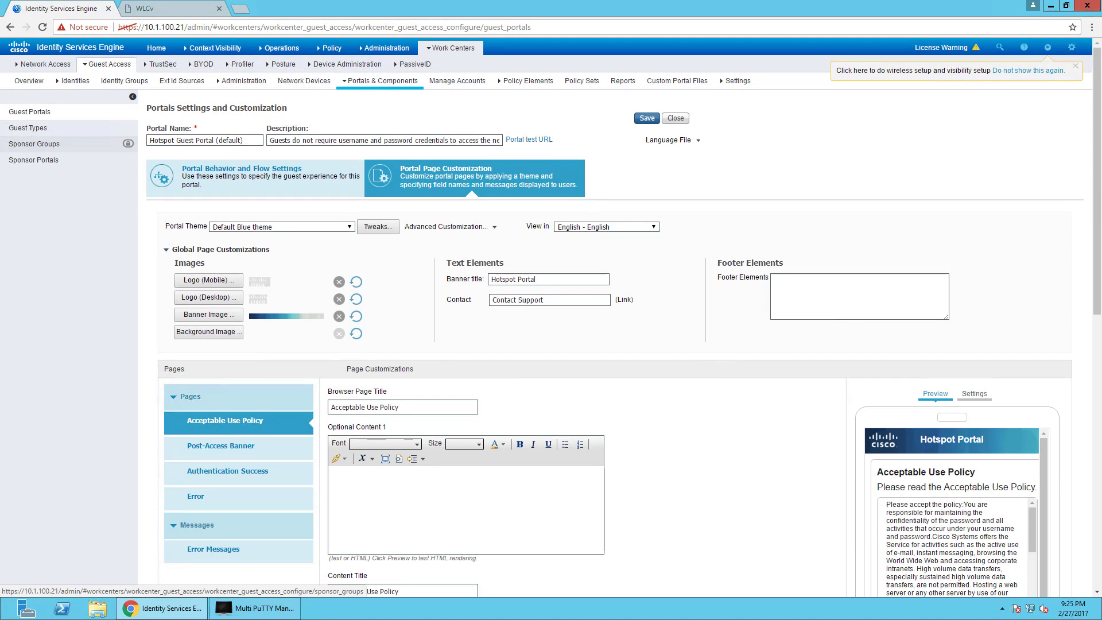
Save the Hotspot Guest Portal settings, including the post-access banner change.
click(647, 118)
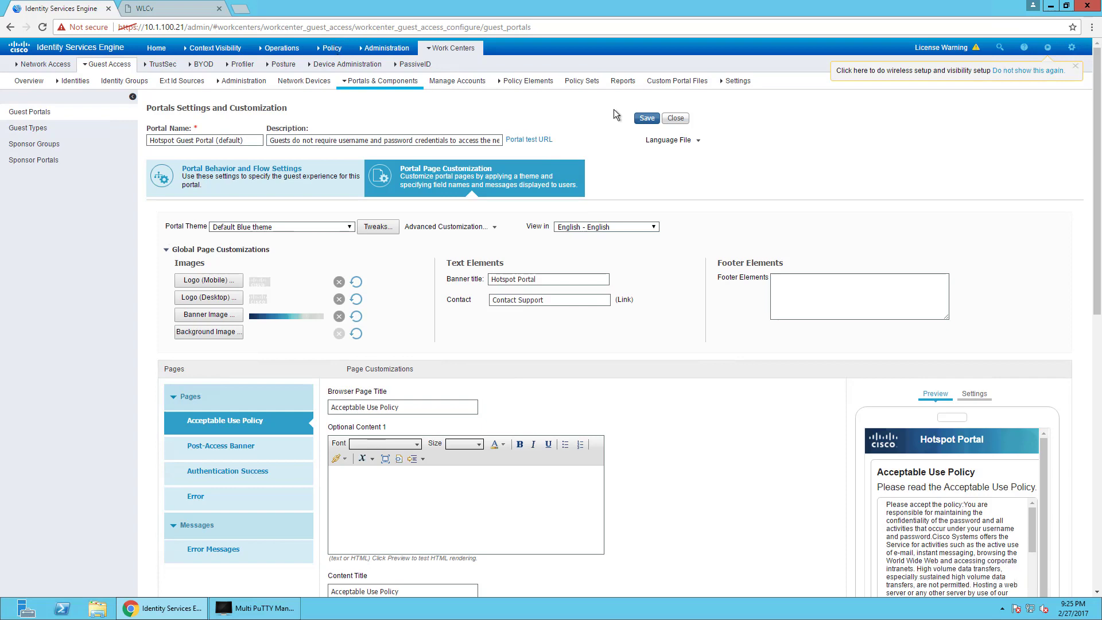
click(647, 118)
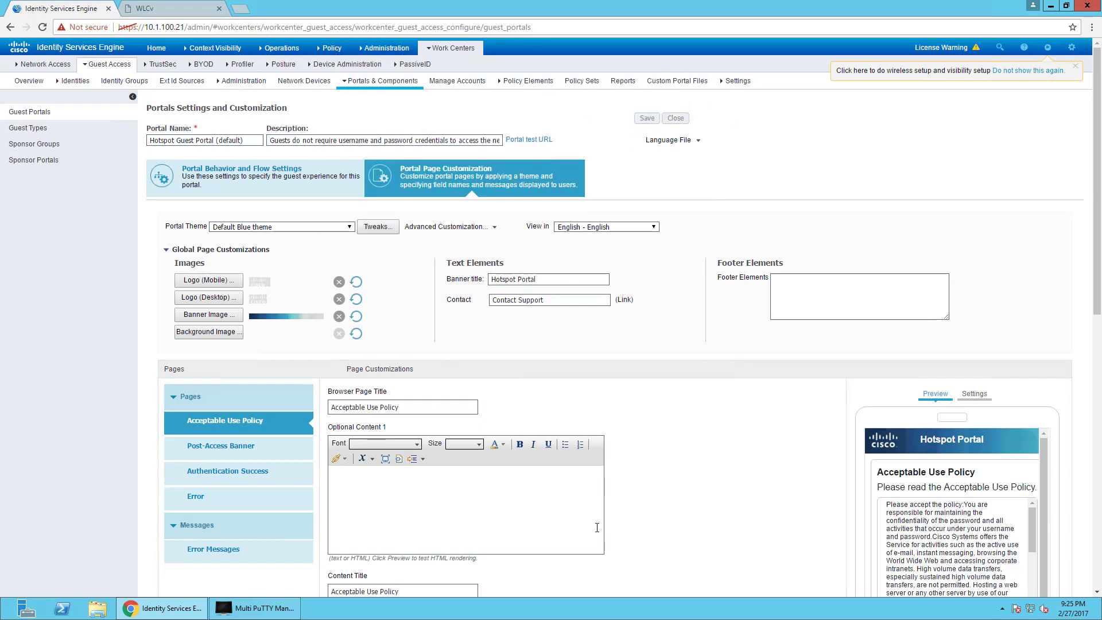
mouse_move(329, 52)
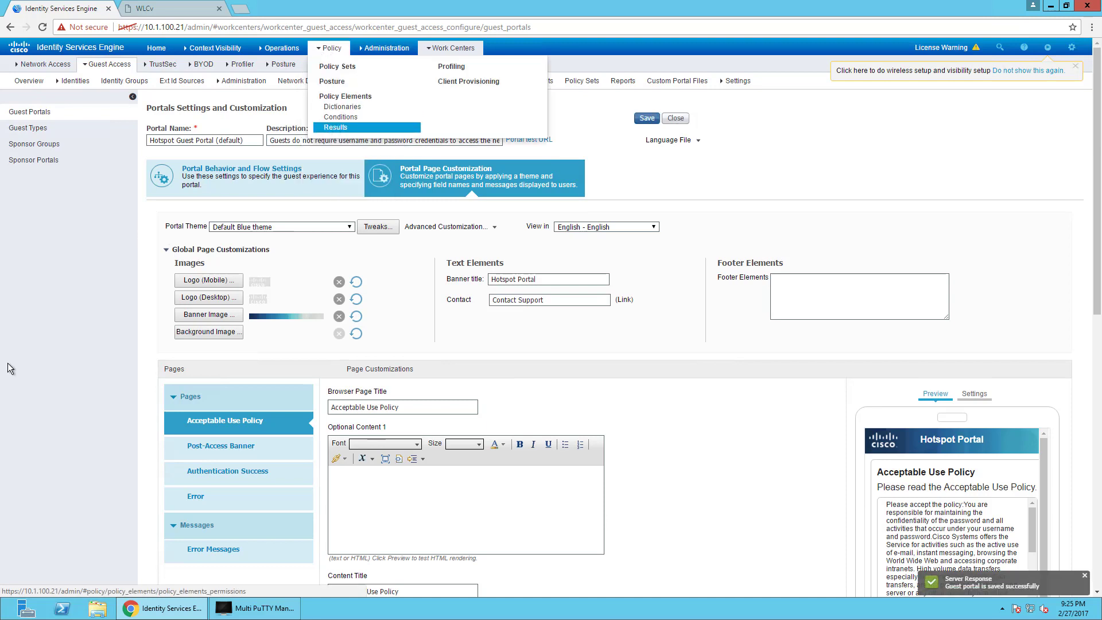
Go to Policy Elements > Results > Authorization Profiles and add a new profile.
click(334, 128)
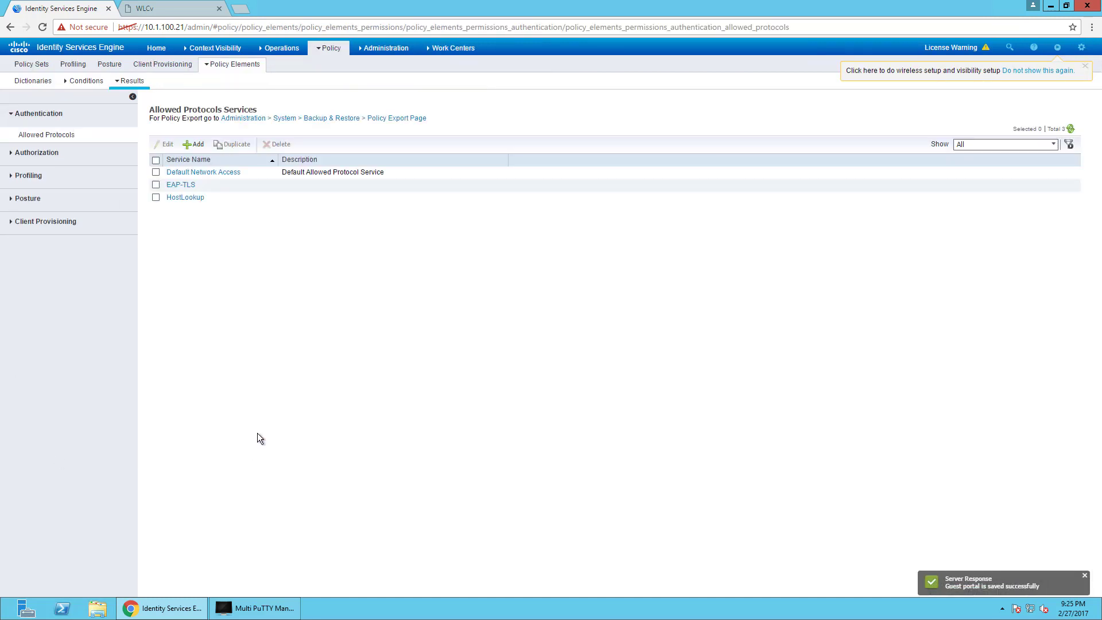
click(45, 154)
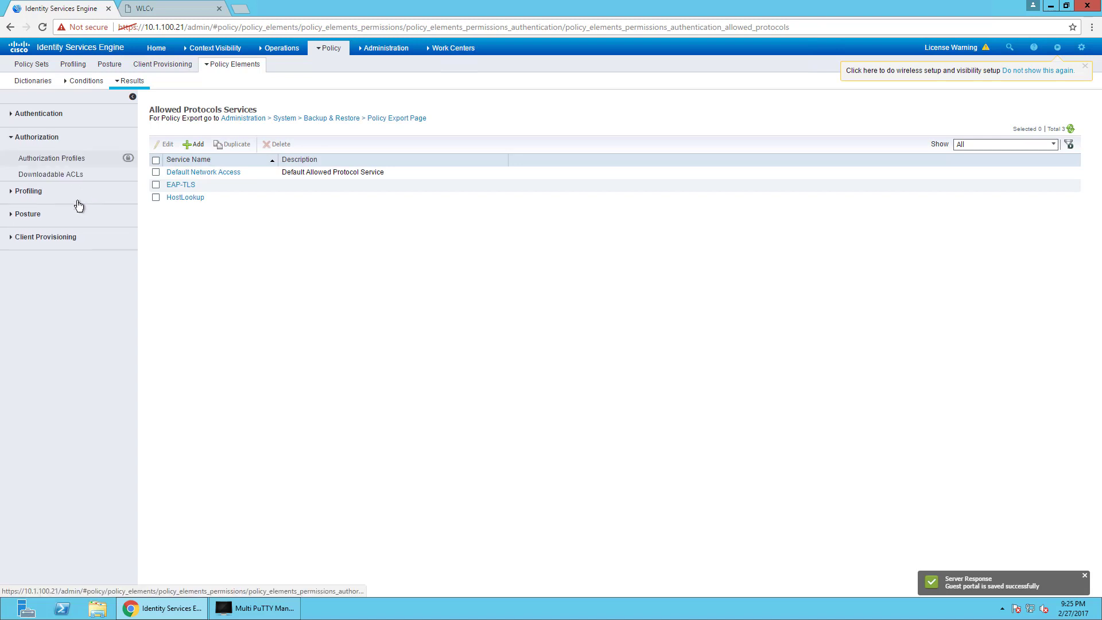
click(54, 158)
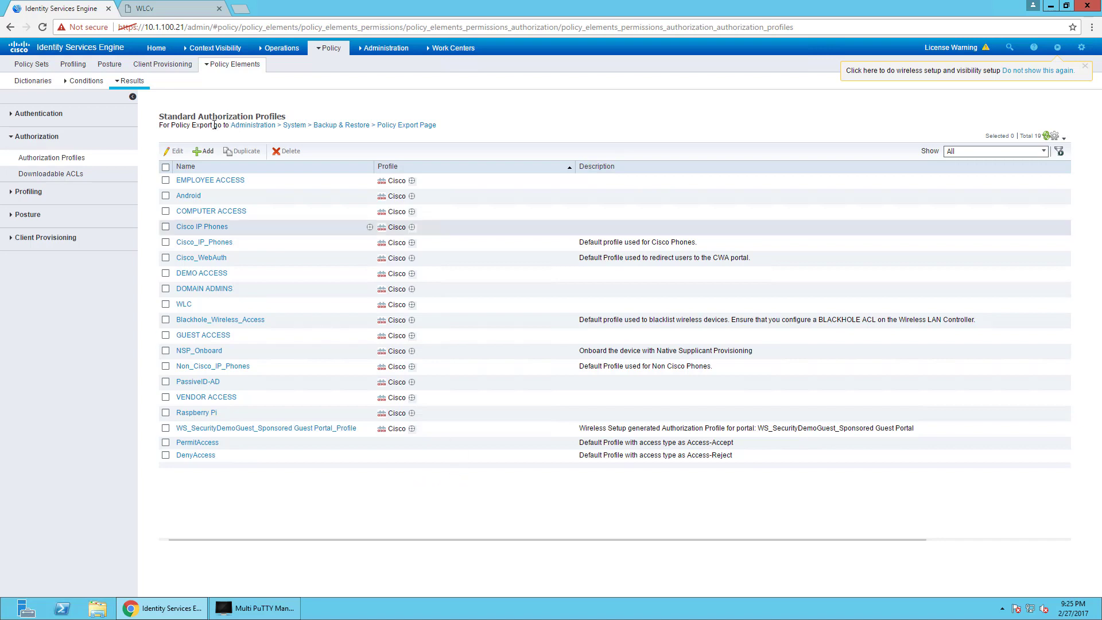
click(204, 151)
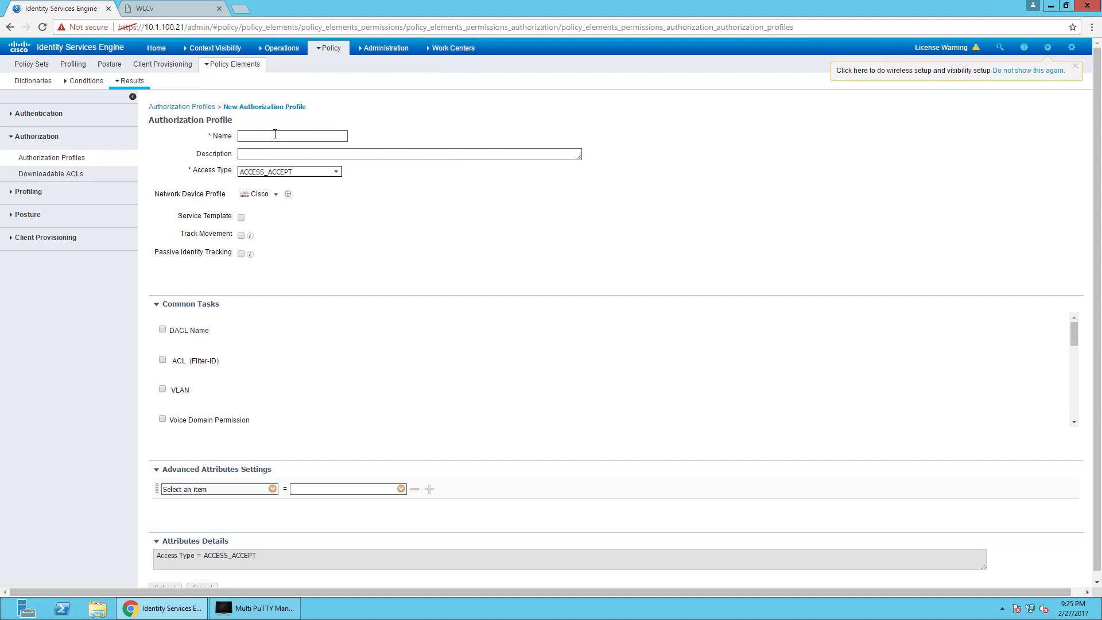
Name the new authorization profile Hotspot-Redirect.
text(HR)
key(BackSpace)
text(TestGuestSSID)
key(BackSpace)
key(BackSpace)
key(BackSpace)
key(BackSpace)
key(BackSpace)
key(BackSpace)
key(BackSpace)
key(BackSpace)
key(BackSpace)
key(BackSpace)
key(BackSpace)
key(BackSpace)
text(HotSo)
key(BackSpace)
key(BackSpace)
text(spot-Aut)
click(764, 303)
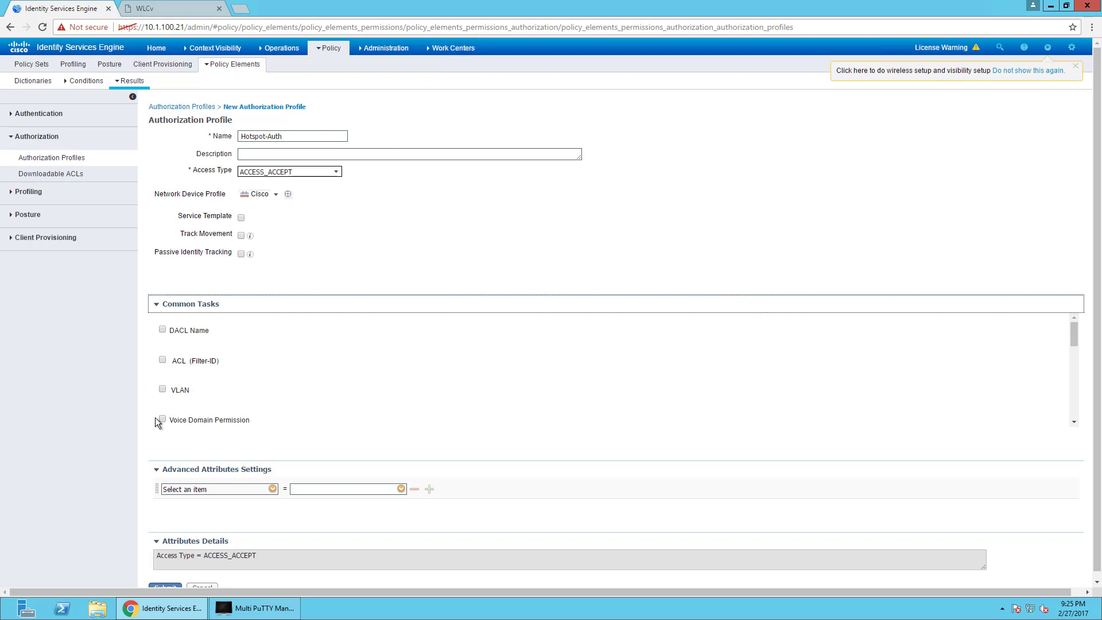
double_click(276, 136)
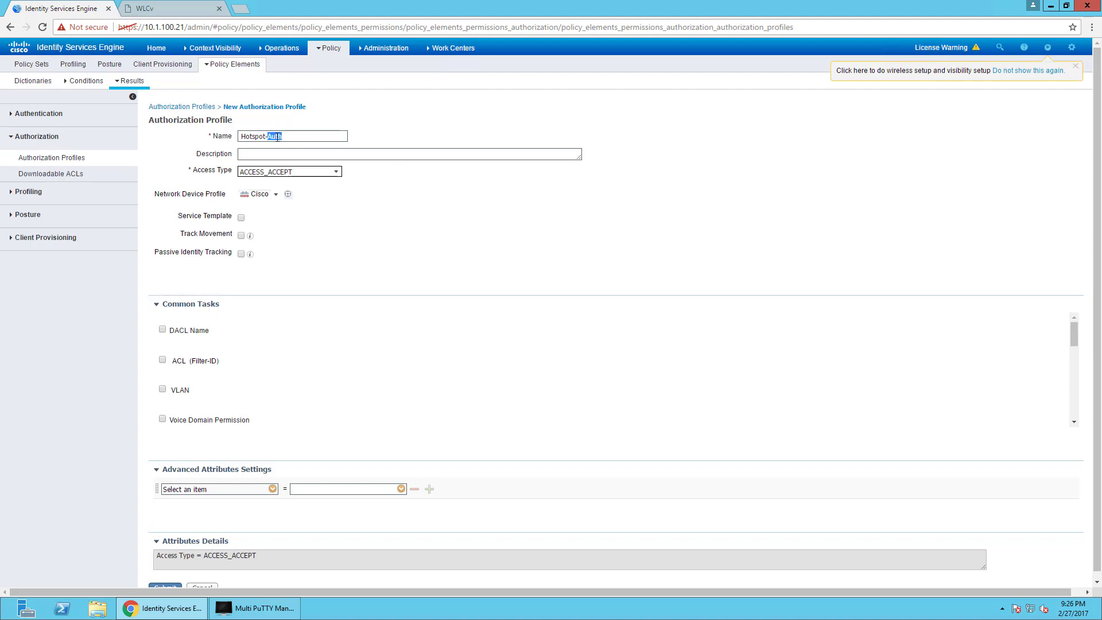
text(Redirect)
Enable Hot Spot web redirection to Hotspot Guest Portal (default).
scroll(238, 390, down, 1)
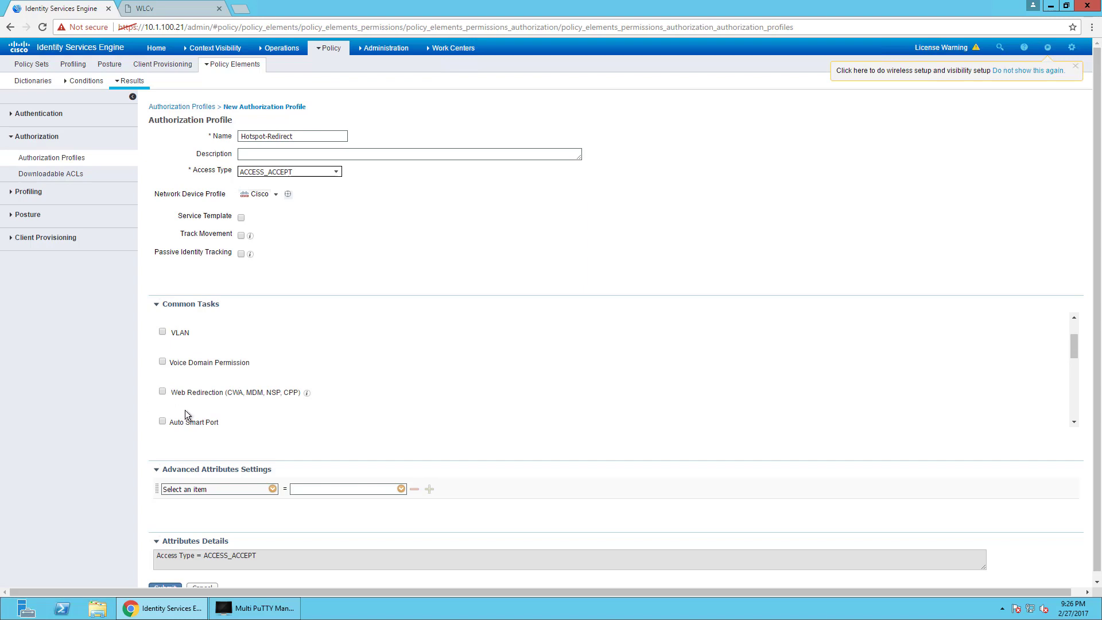
click(162, 391)
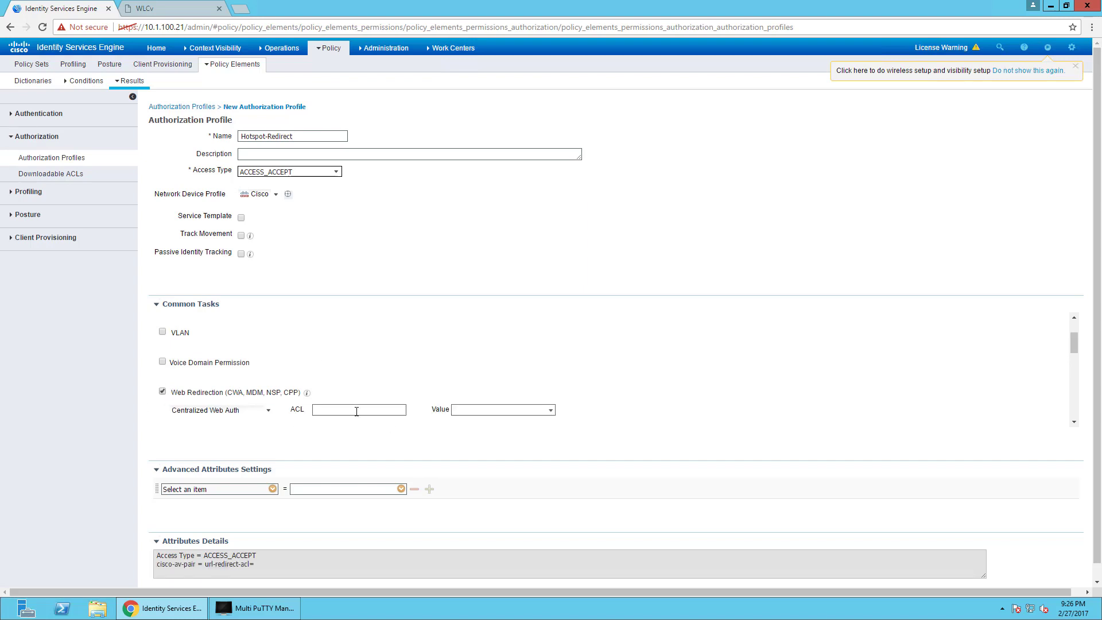
click(224, 411)
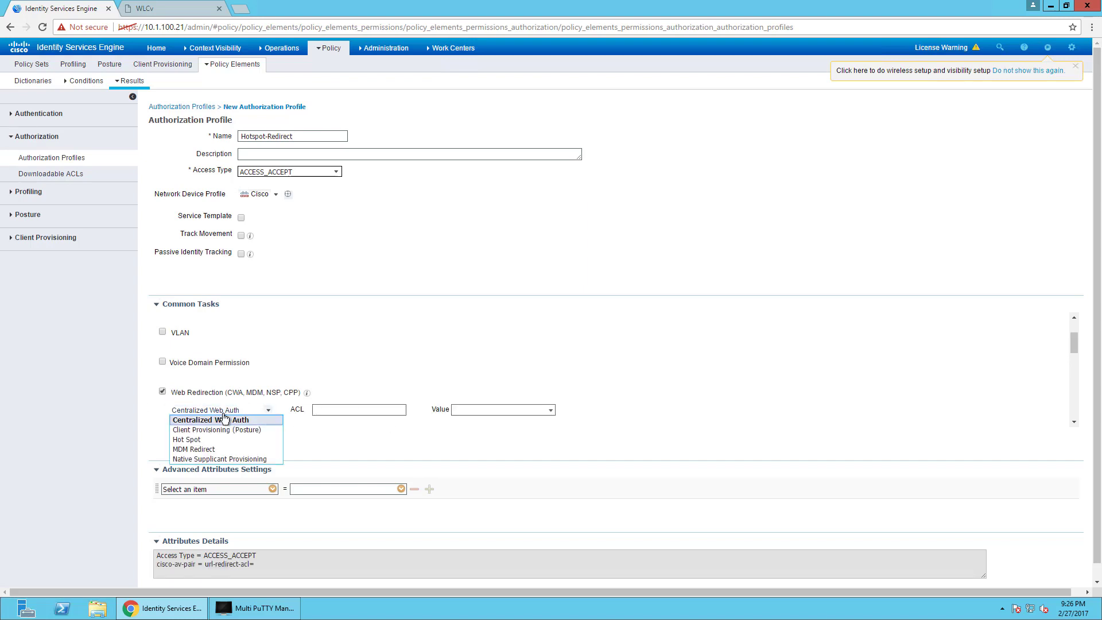
click(210, 440)
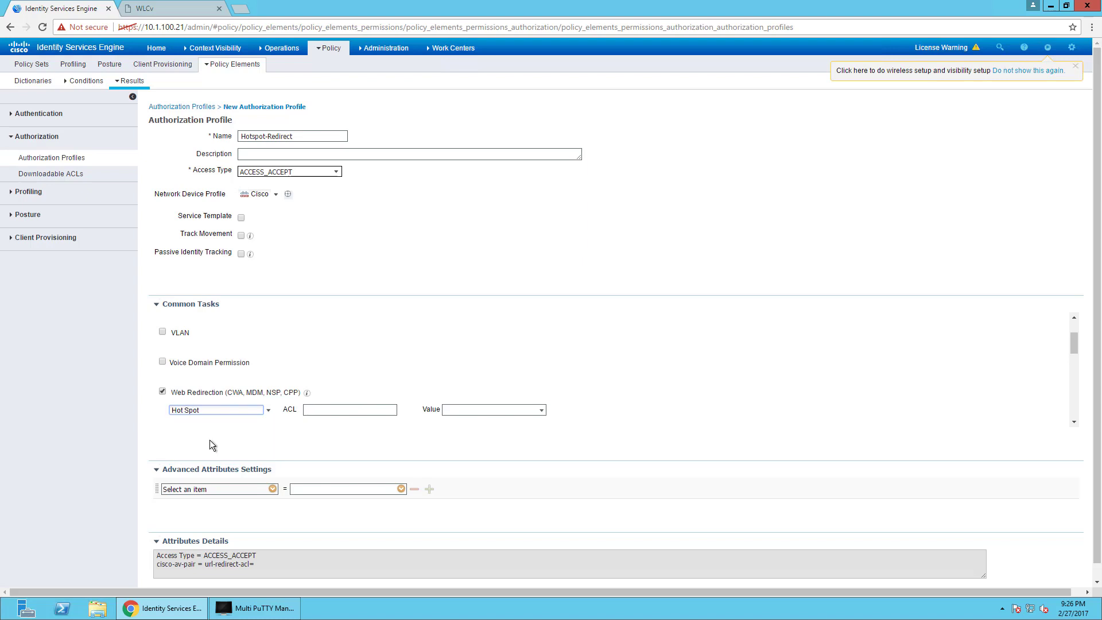
click(543, 409)
click(529, 412)
click(542, 410)
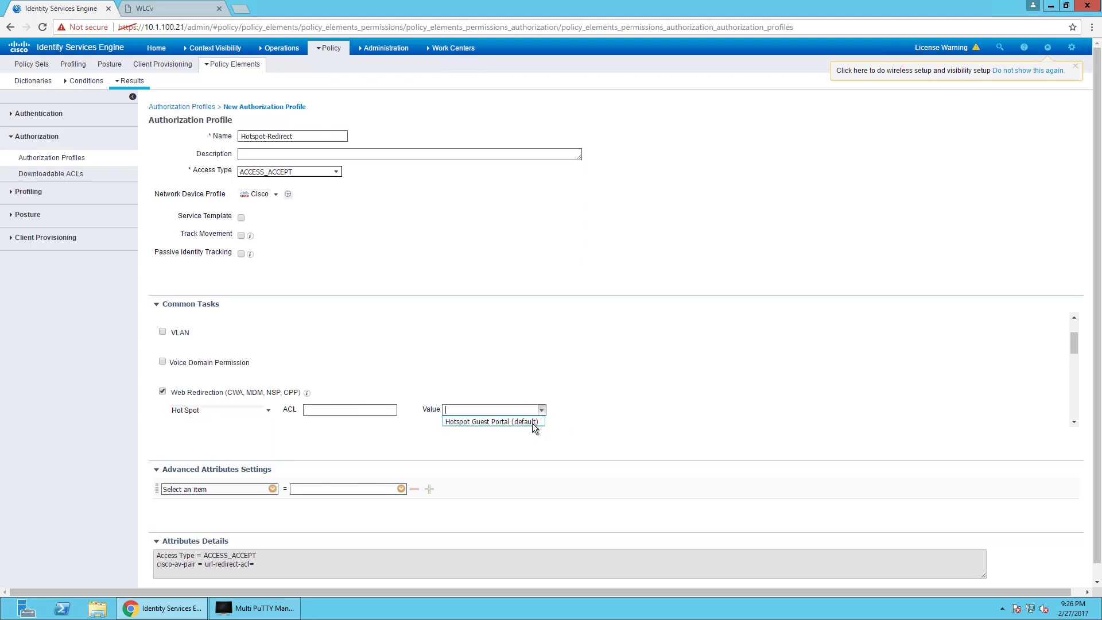
click(512, 422)
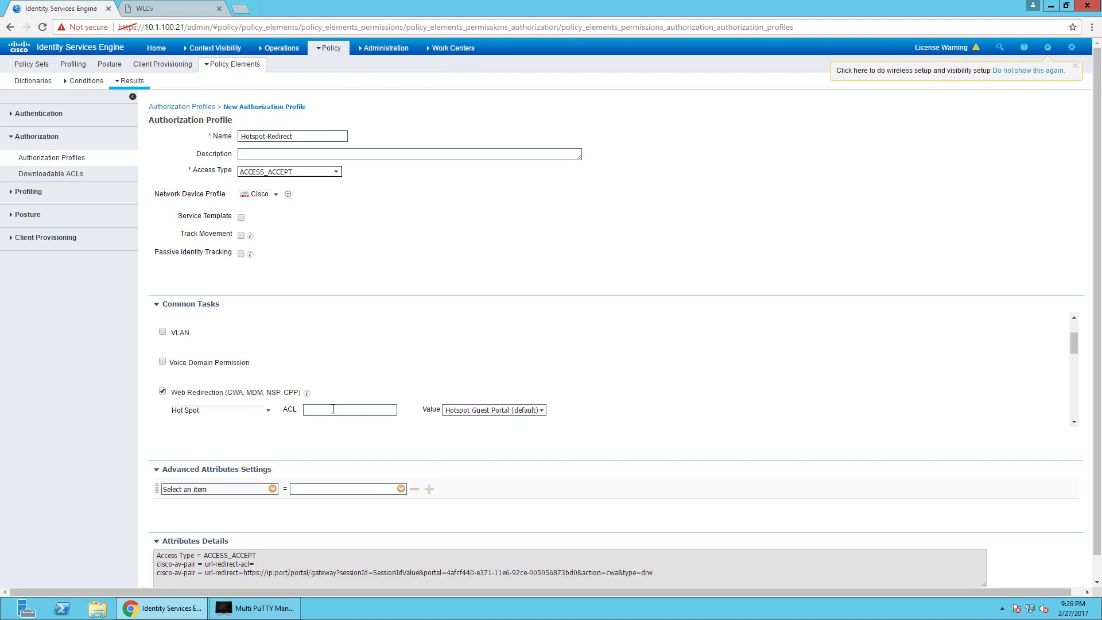
Set the redirect ACL to ACL_WEBAUTH_REDIRECT and submit the Hotspot-Redirect profile.
click(333, 409)
text(WEB_W)
key(BackSpace)
key(BackSpace)
key(BackSpace)
key(BackSpace)
text(AUTH_REDIRECL_)
text(WEBAUTH)
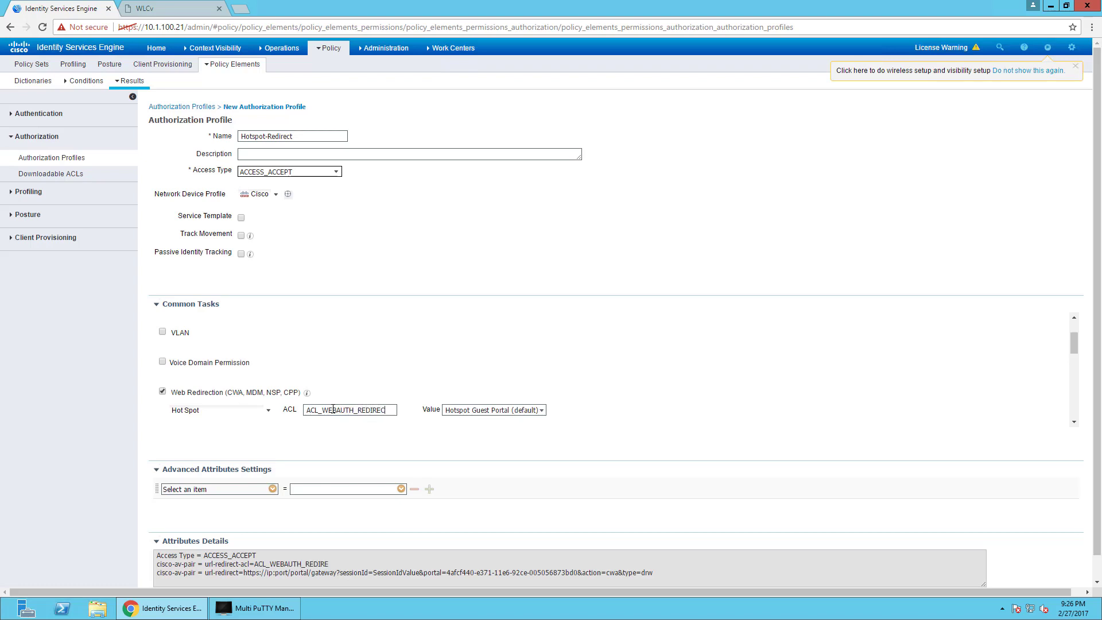
scroll(204, 406, down, 5)
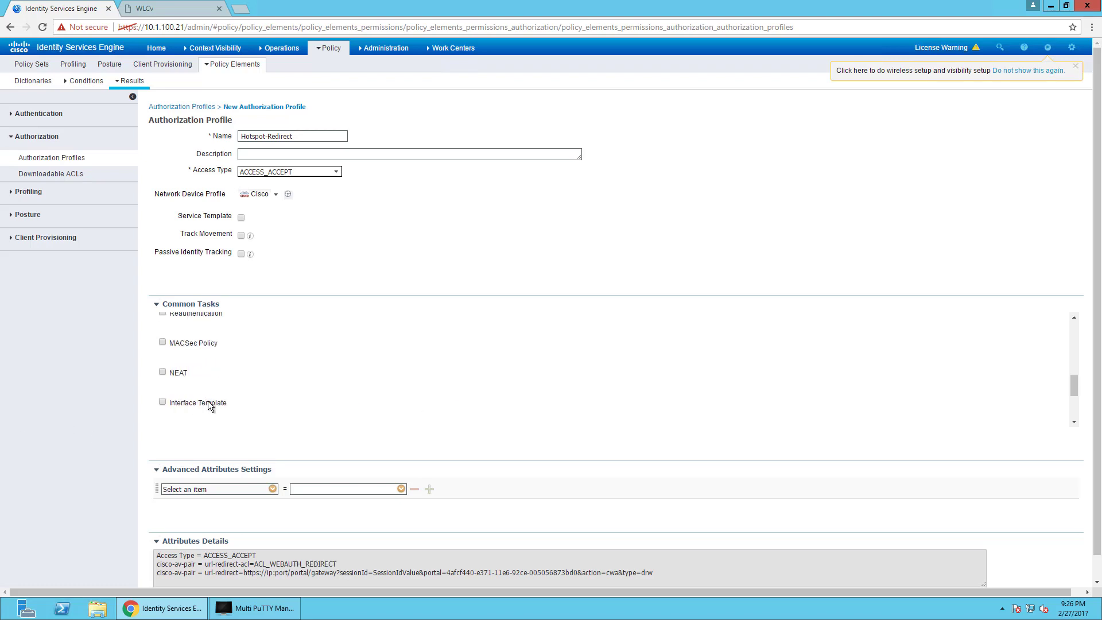
scroll(210, 405, up, 3)
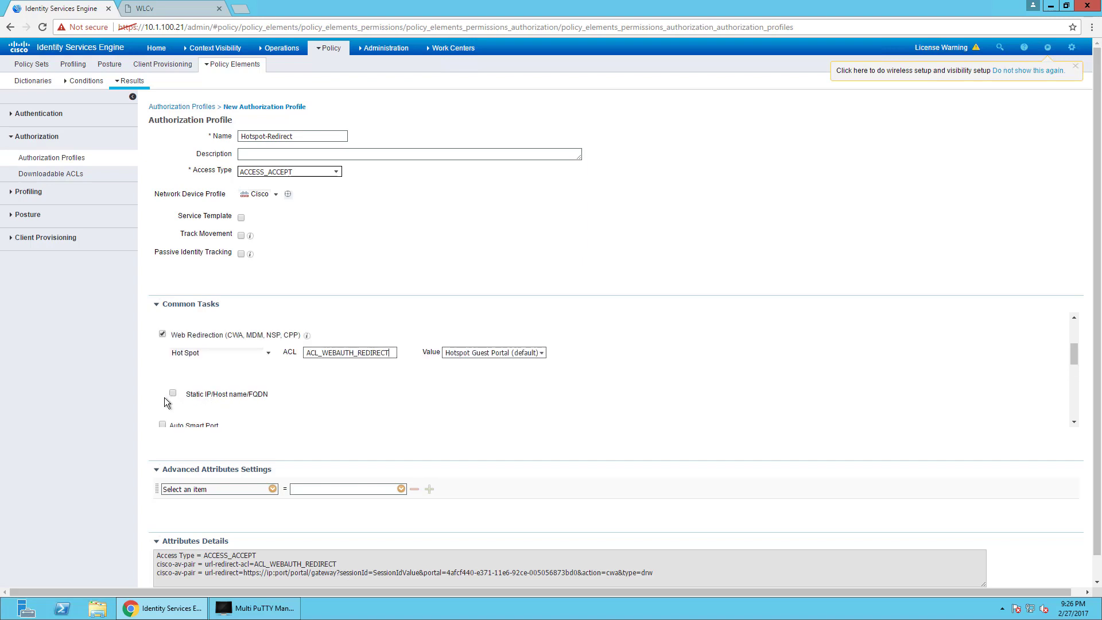
scroll(253, 401, down, 3)
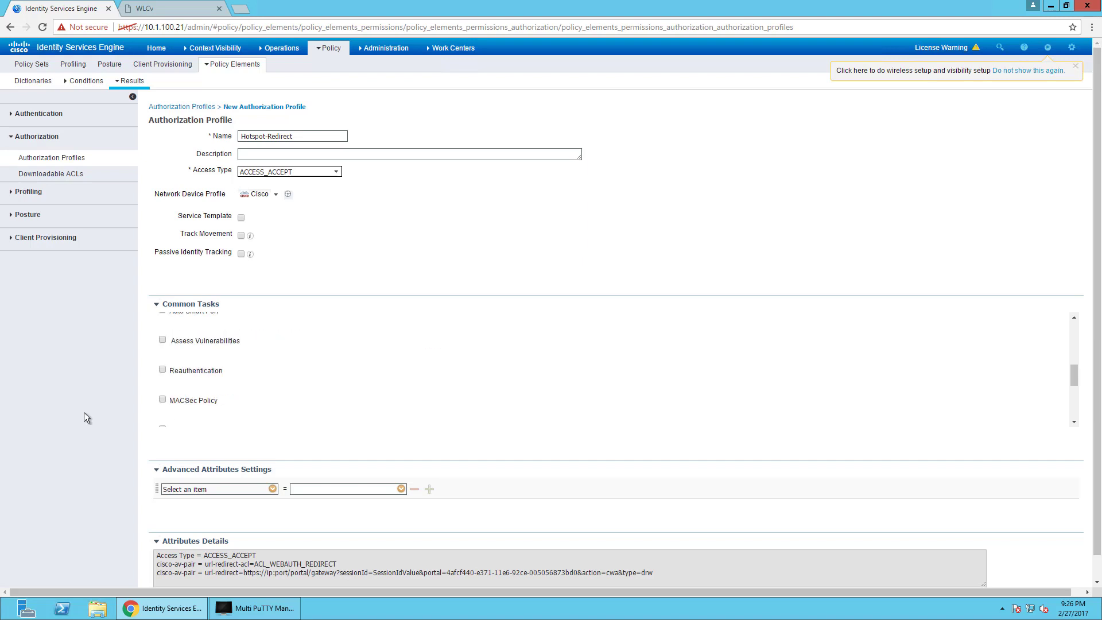
scroll(91, 466, down, 1)
click(171, 583)
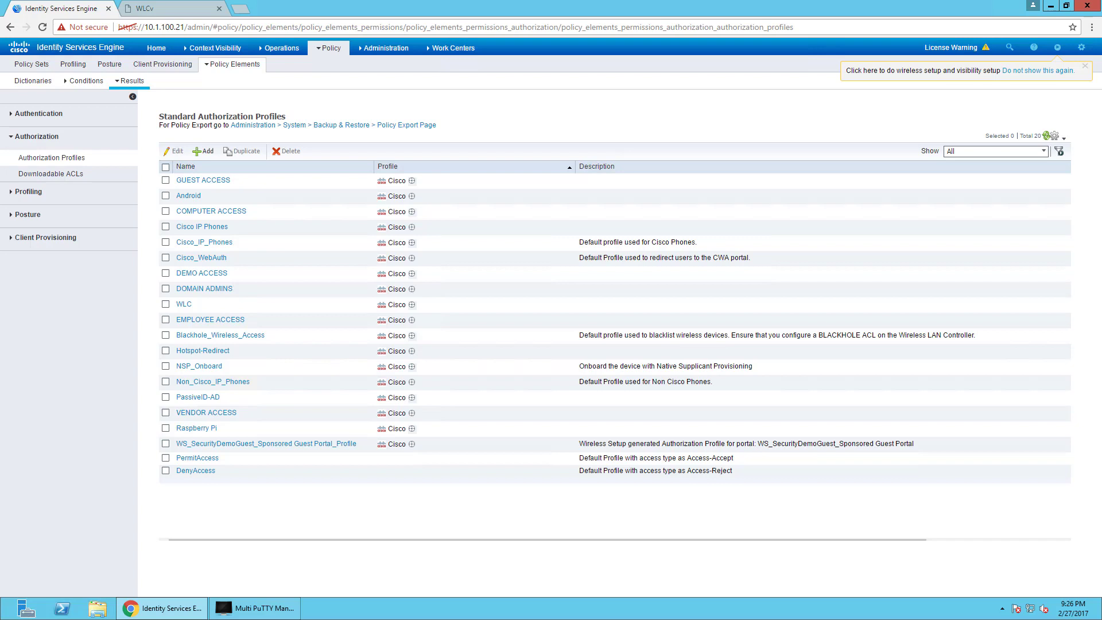
Go to Policy Sets, add an empty policy set, then discard it.
click(338, 53)
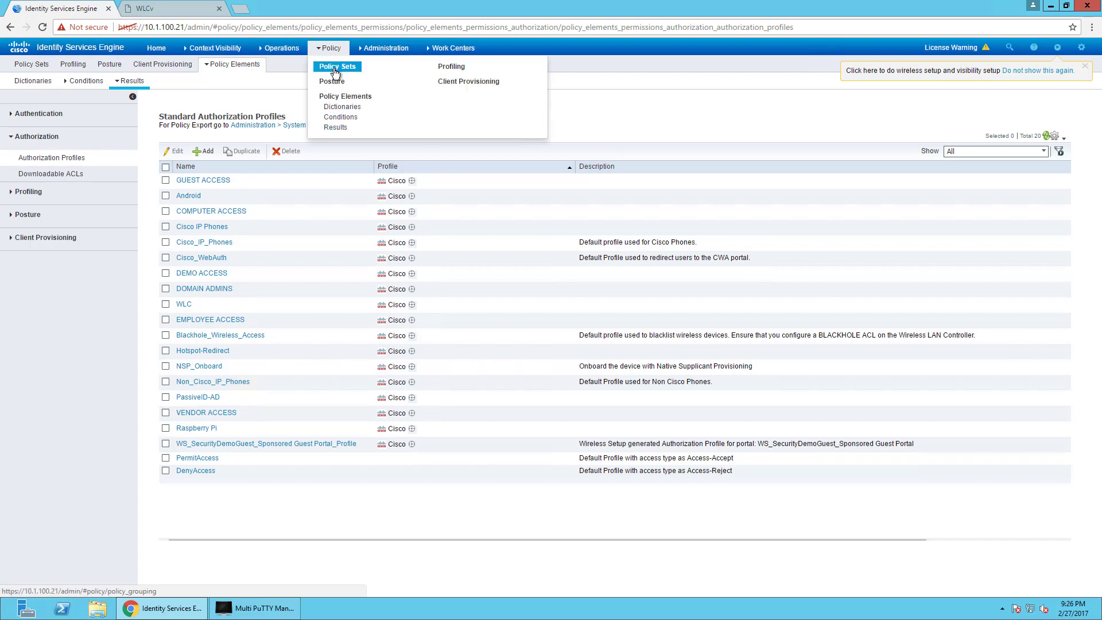
click(336, 72)
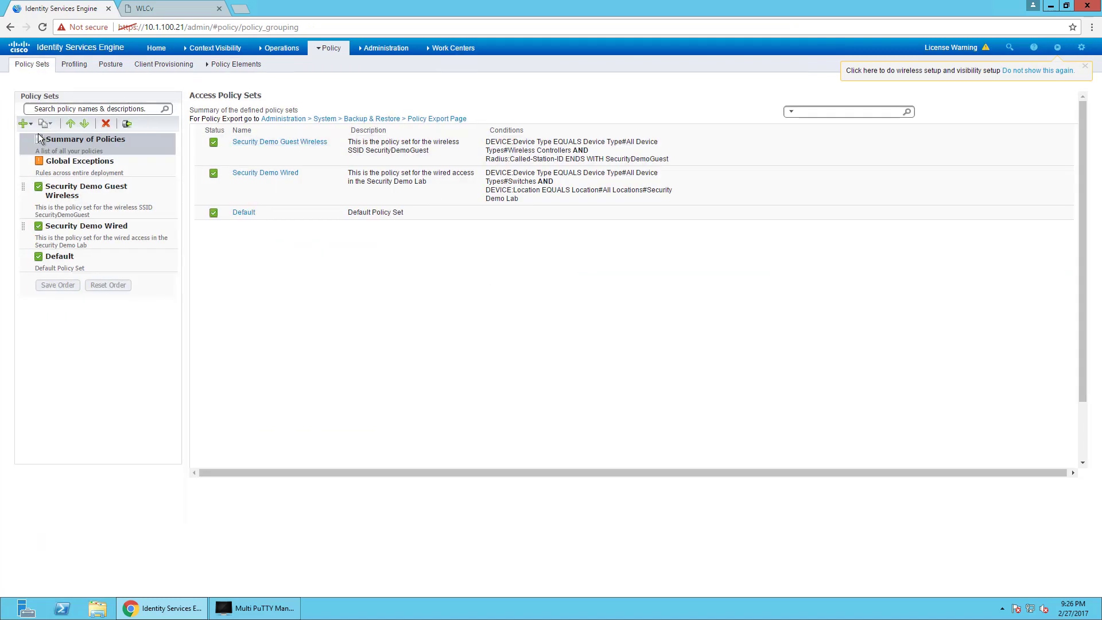
click(25, 123)
click(45, 136)
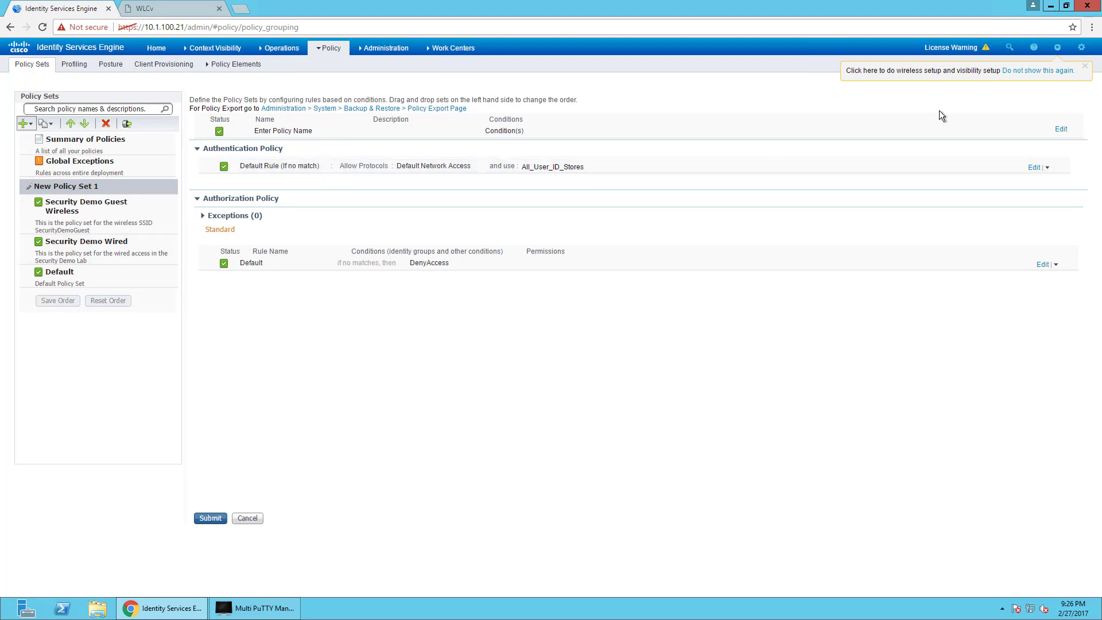
click(1061, 129)
click(248, 519)
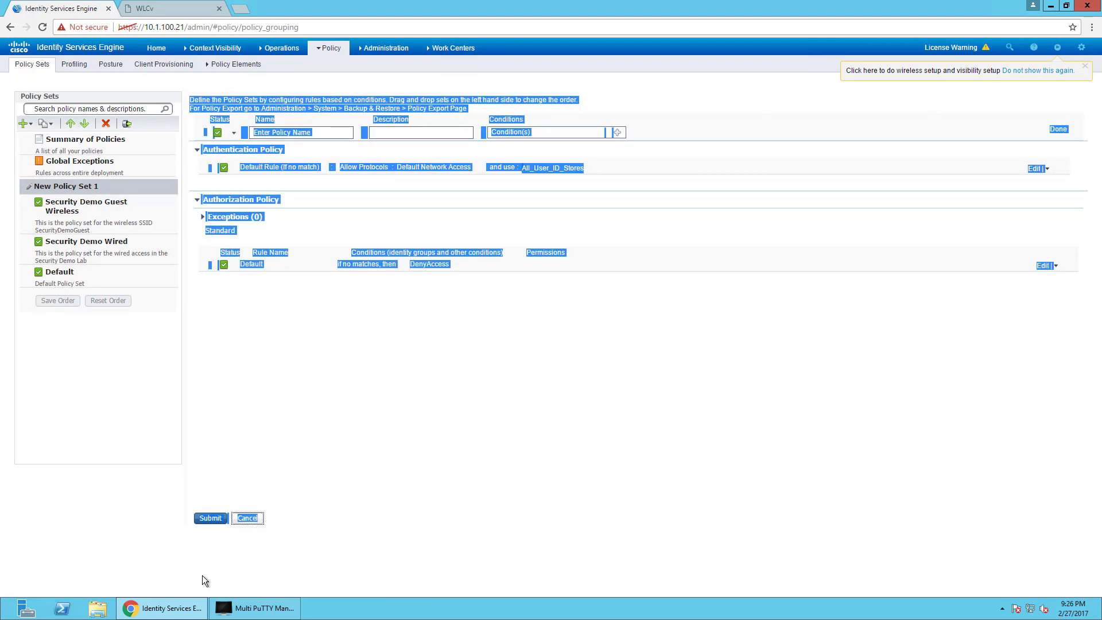
click(638, 79)
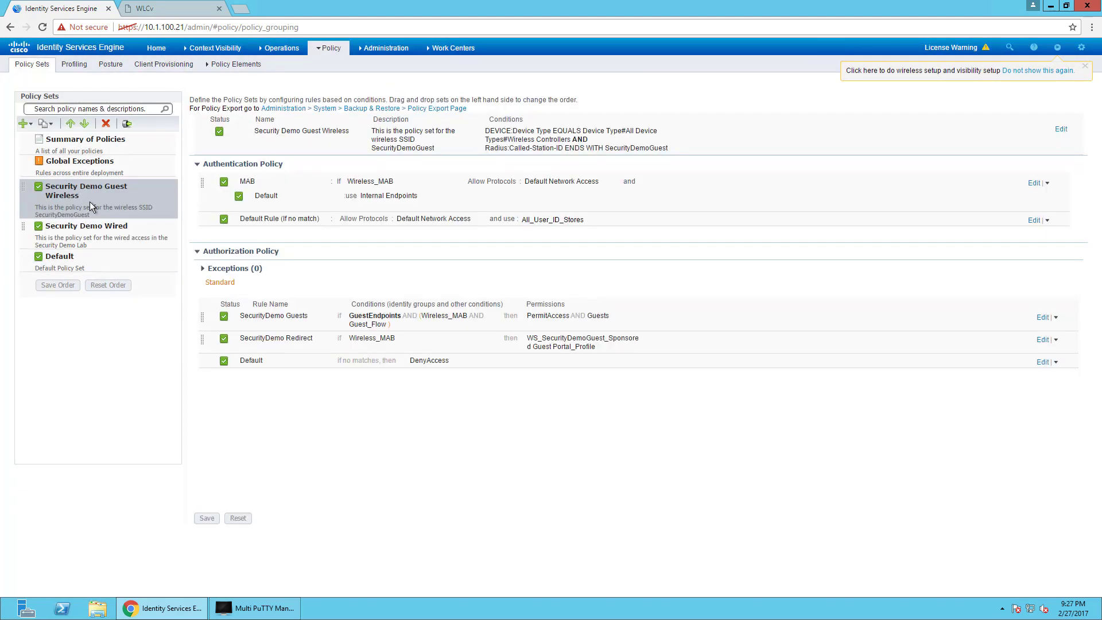
Duplicate the Security Demo Guest Wireless policy set and rename the copy TestGuestSSID.
click(50, 127)
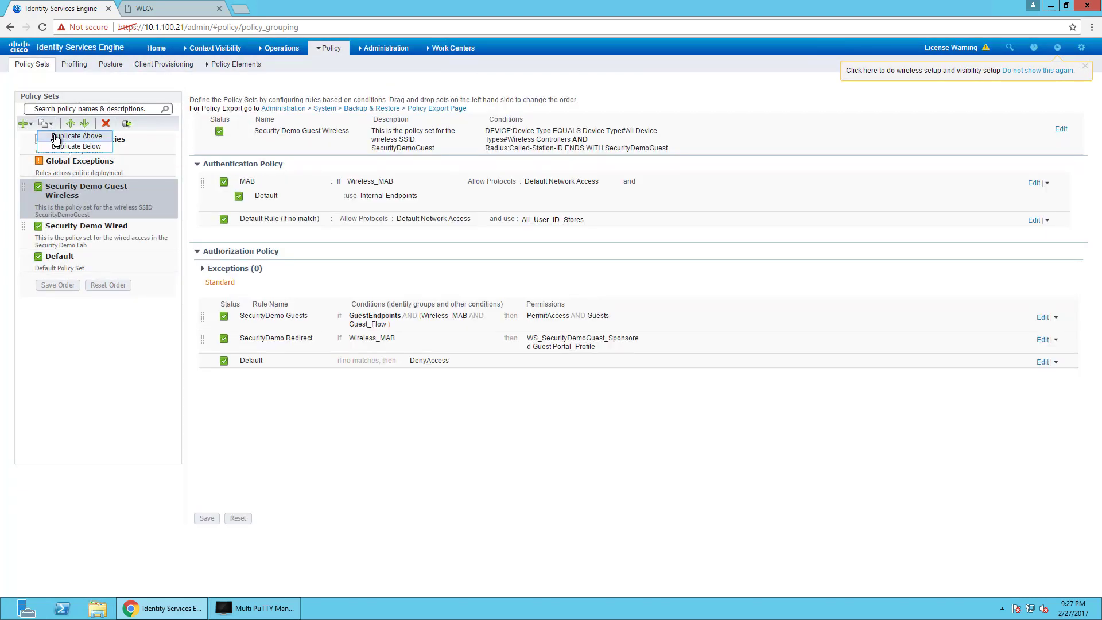
click(56, 138)
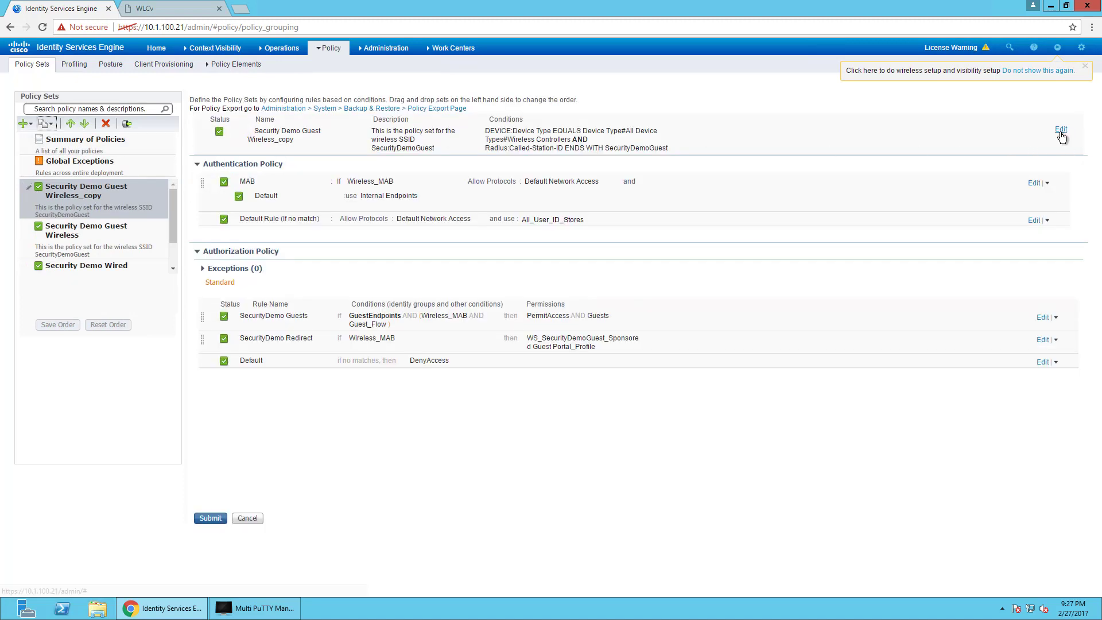
click(1061, 130)
triple_click(310, 136)
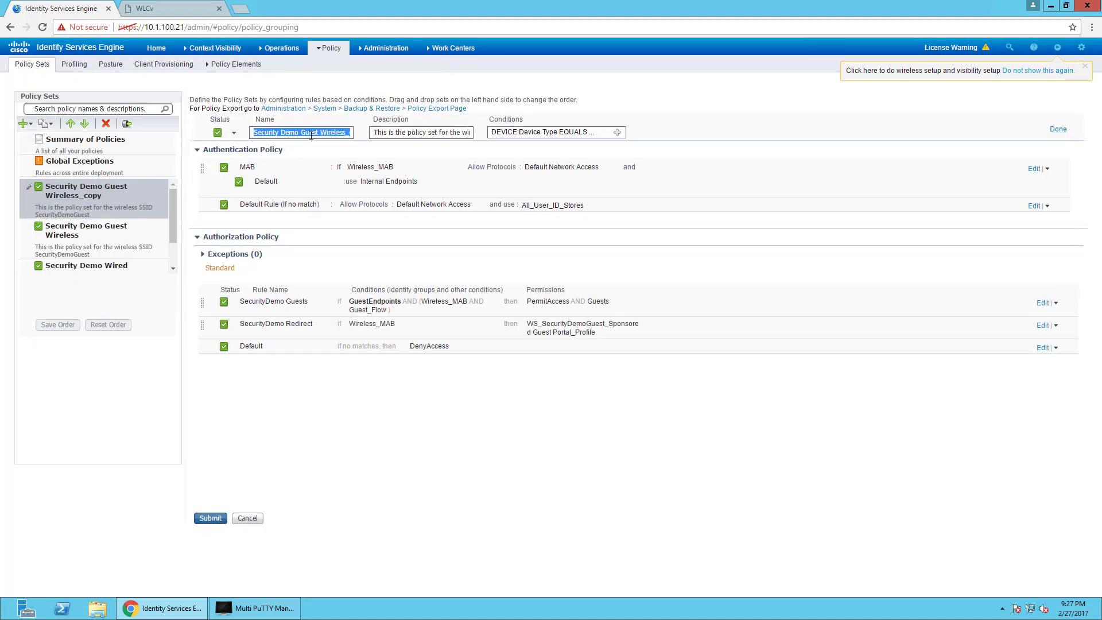
text(TestGuestSSID)
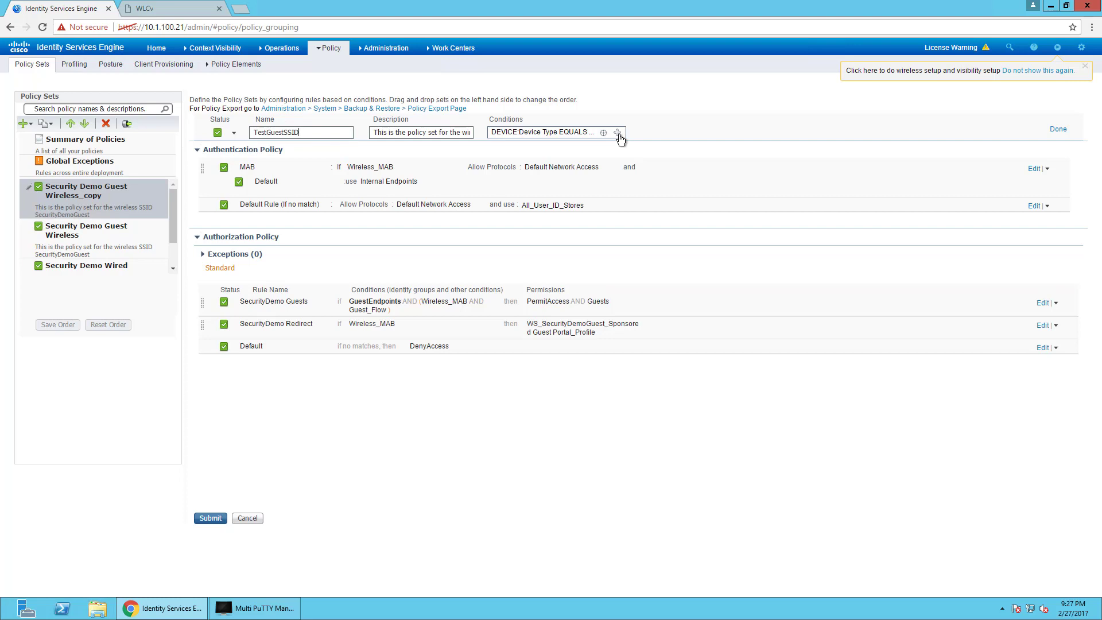
Change the Called-Station-ID Ends With condition from SecurityDemoGuest to TestGuestSSID.
click(618, 133)
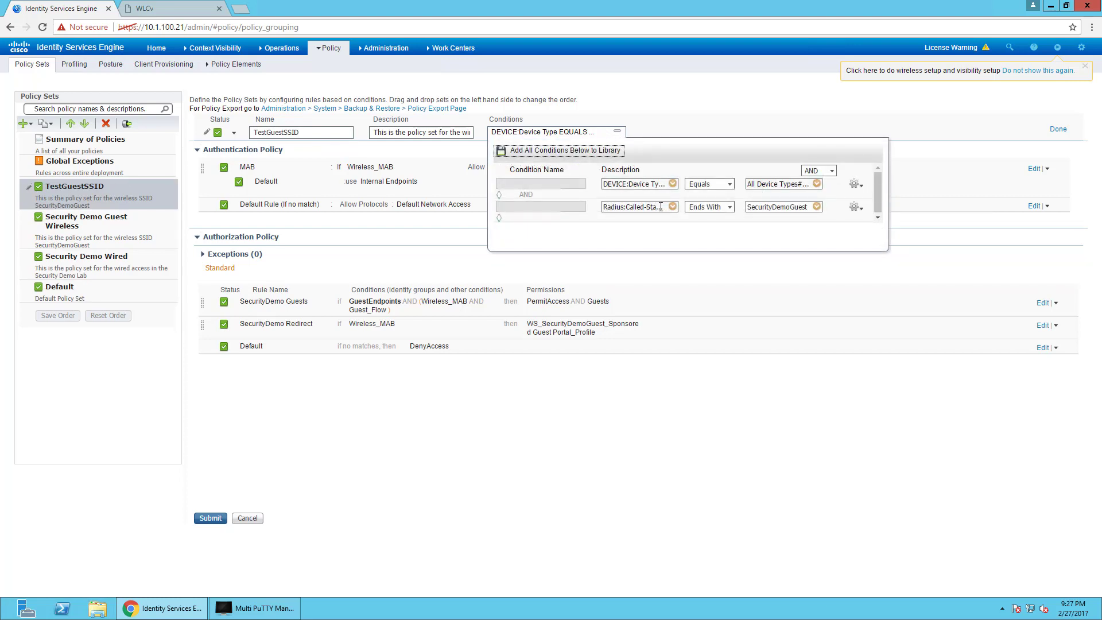
double_click(753, 206)
text(TestGuestSSID)
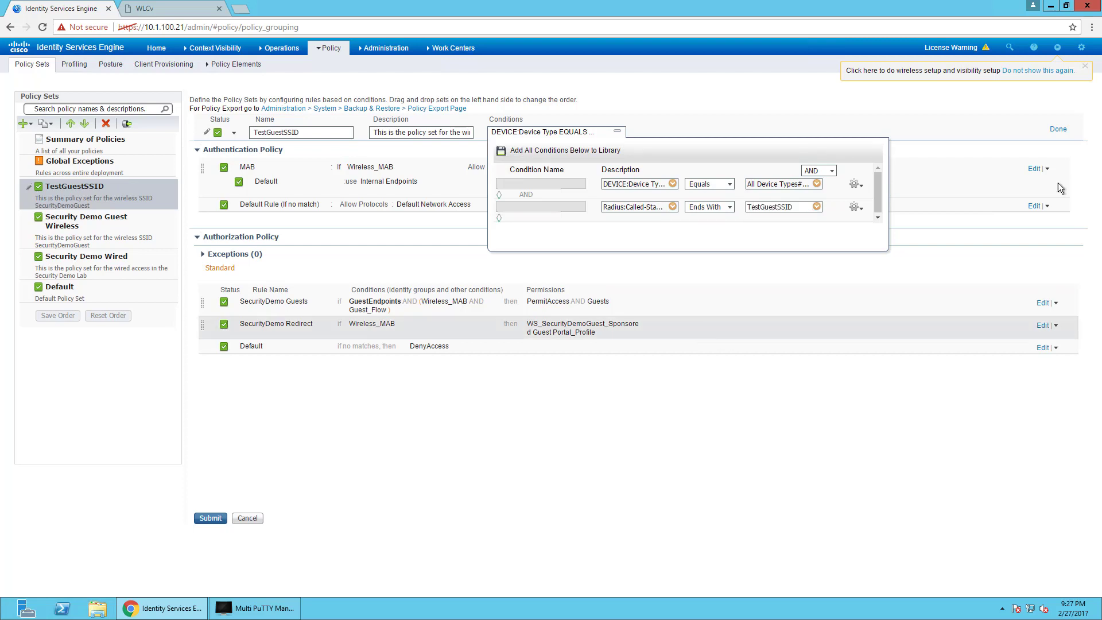
click(1063, 127)
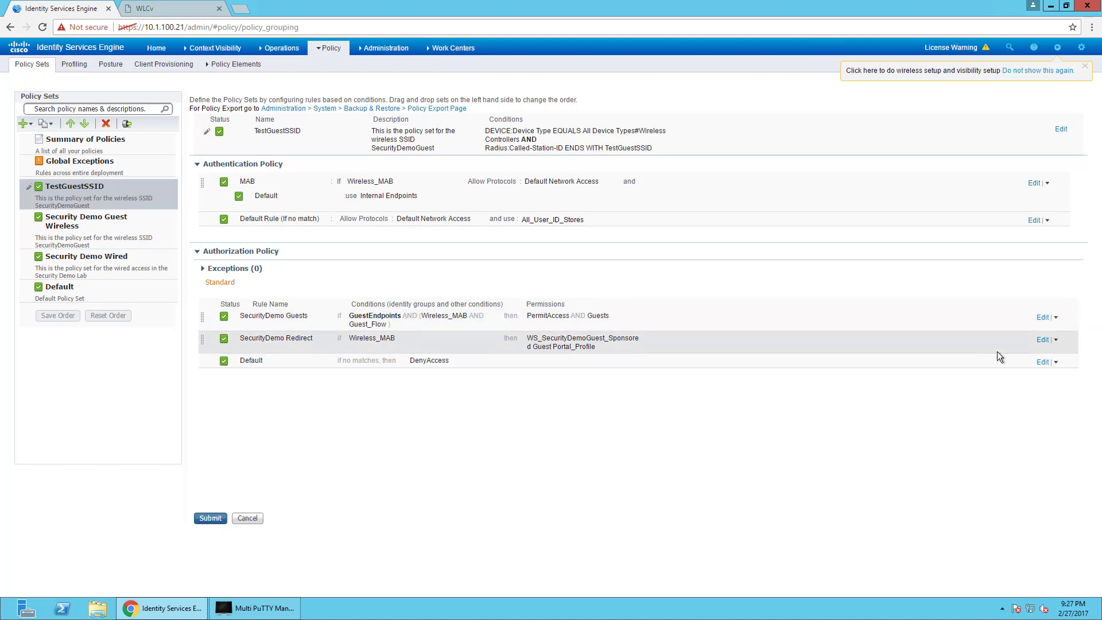
Set the SecurityDemo Redirect rule's permission to Standard > Hotspot-Redirect and save the policy set.
click(1042, 339)
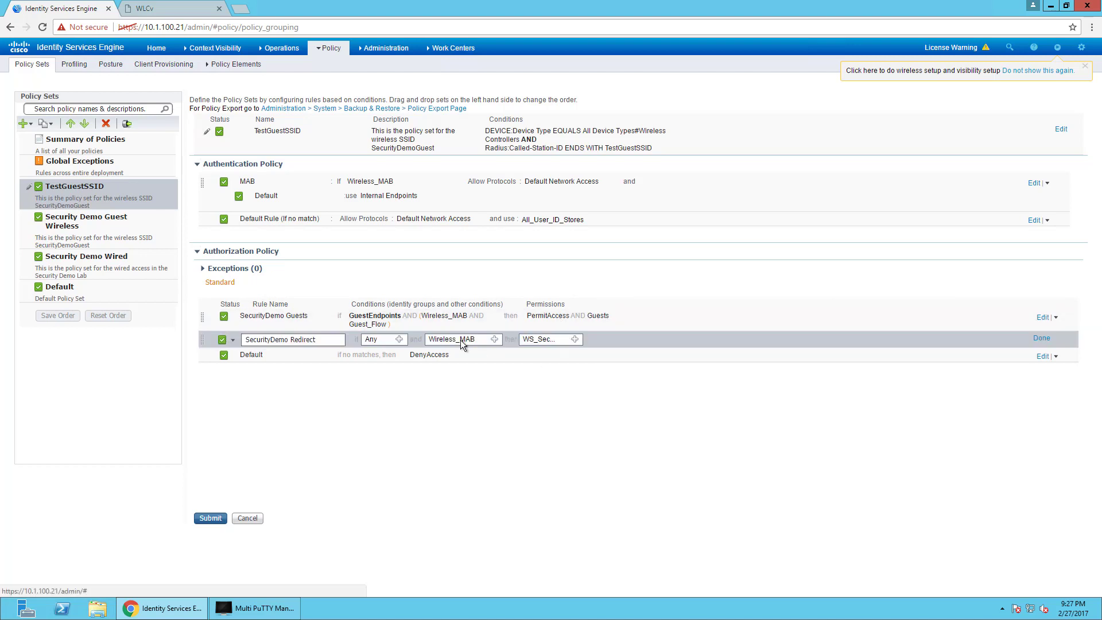
click(574, 341)
click(628, 362)
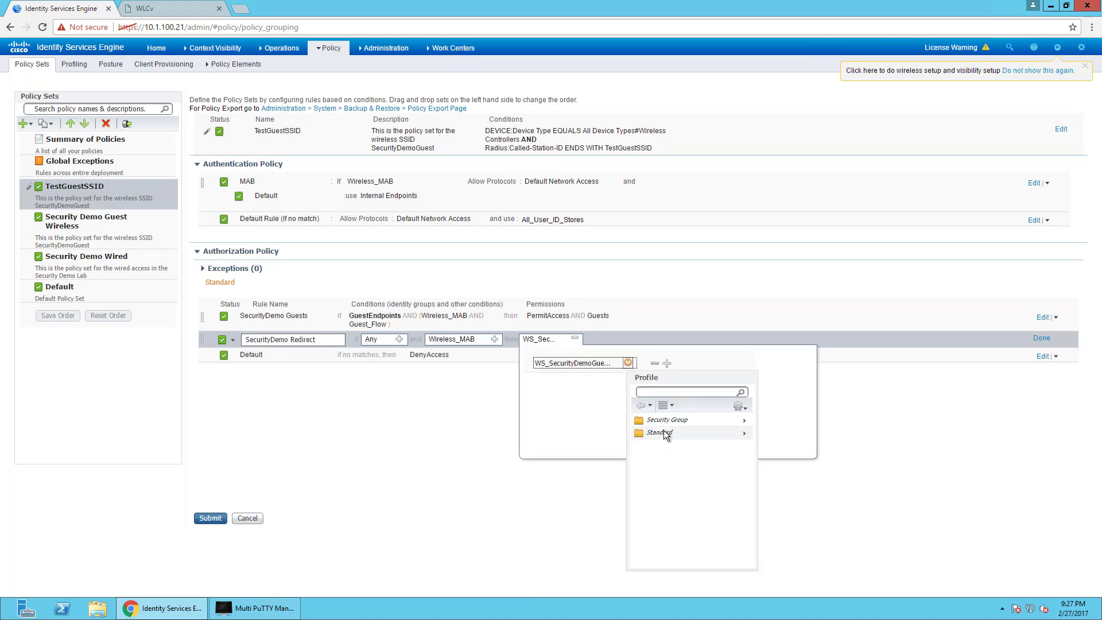
click(658, 433)
click(722, 432)
scroll(725, 470, down, 3)
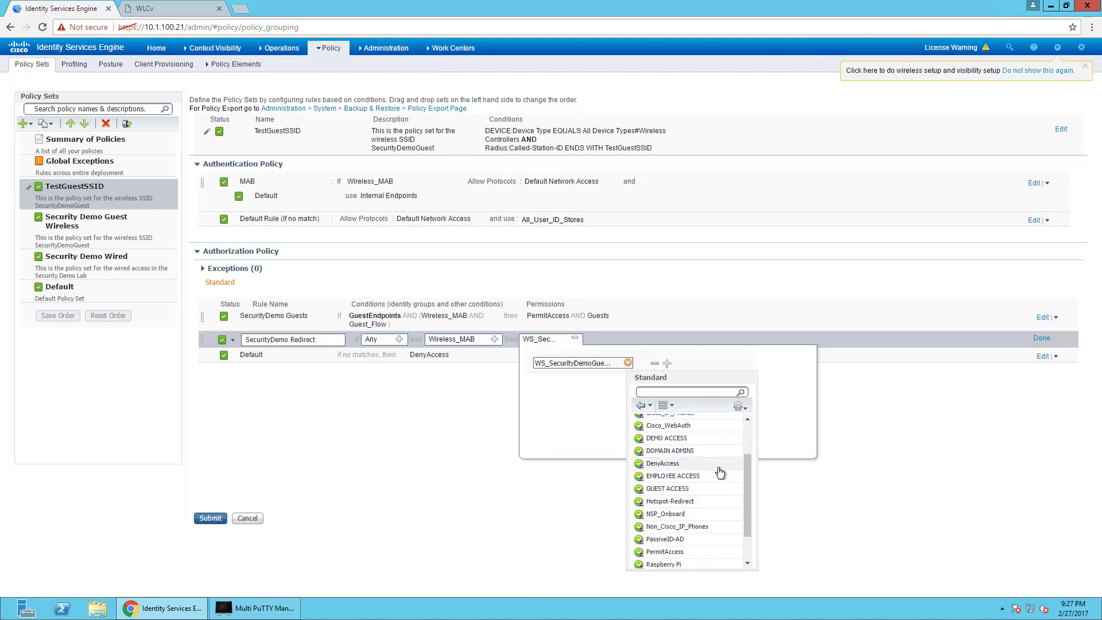
click(681, 501)
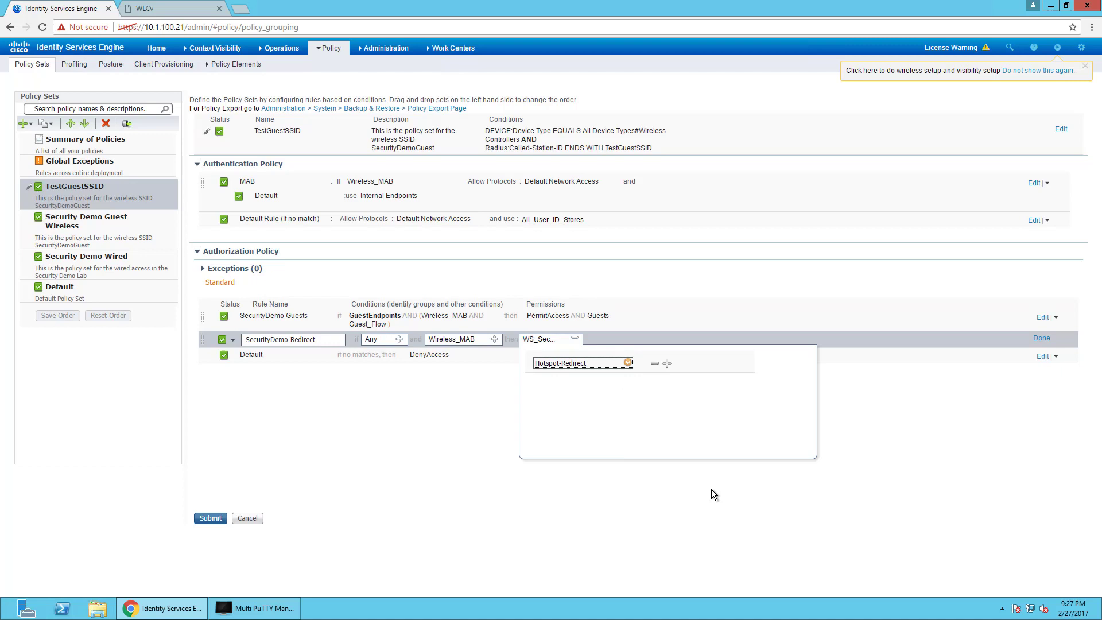
click(1041, 340)
click(210, 518)
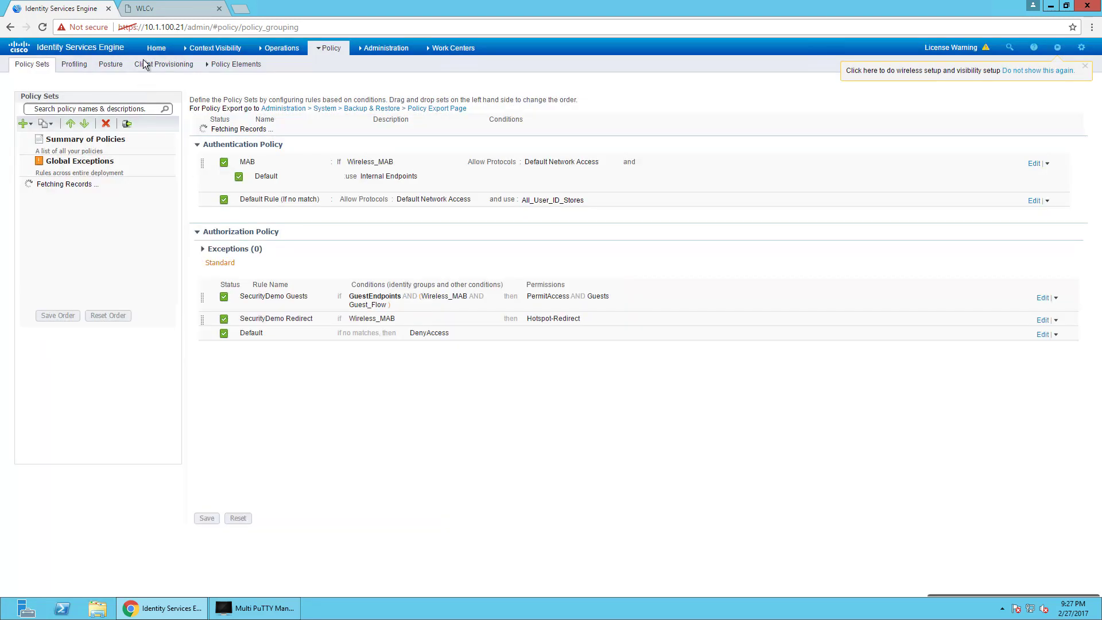
Check the controller's WLAN list, then open ISE's Policy Elements > Results.
click(170, 11)
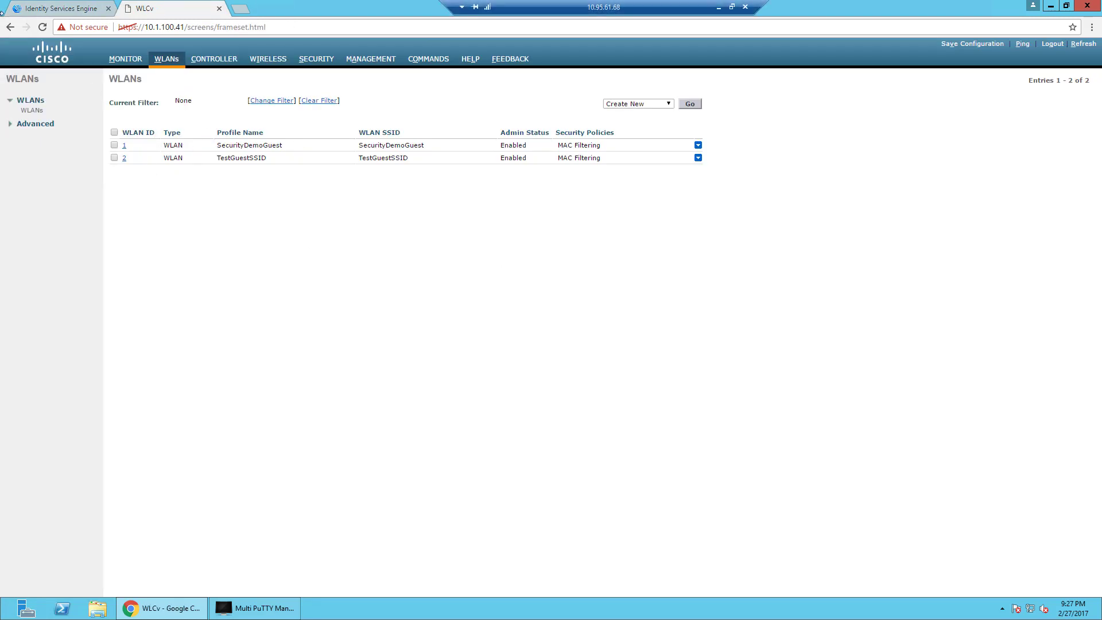
click(57, 8)
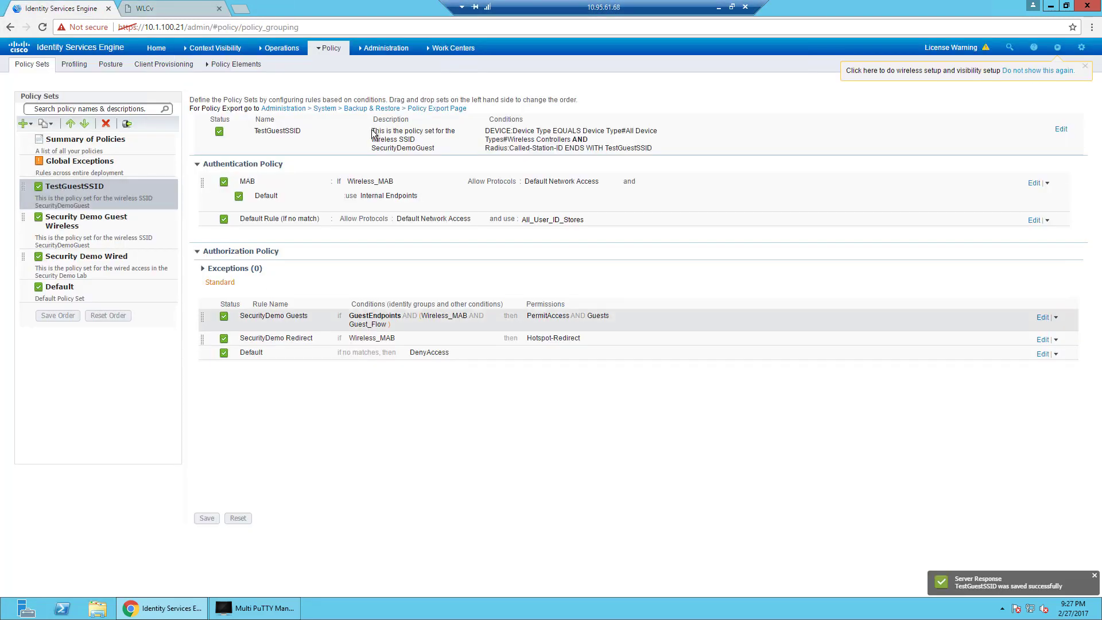
click(331, 50)
click(324, 129)
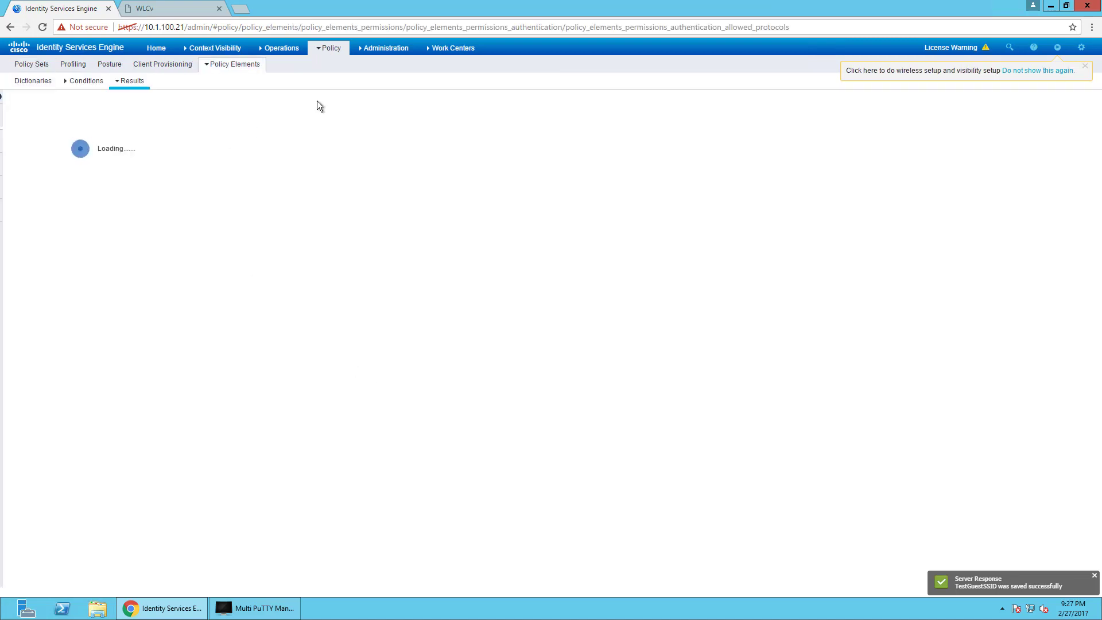
Create a Wireless-Guest authorization profile with Airspace ACL Name GUEST and save it.
click(79, 156)
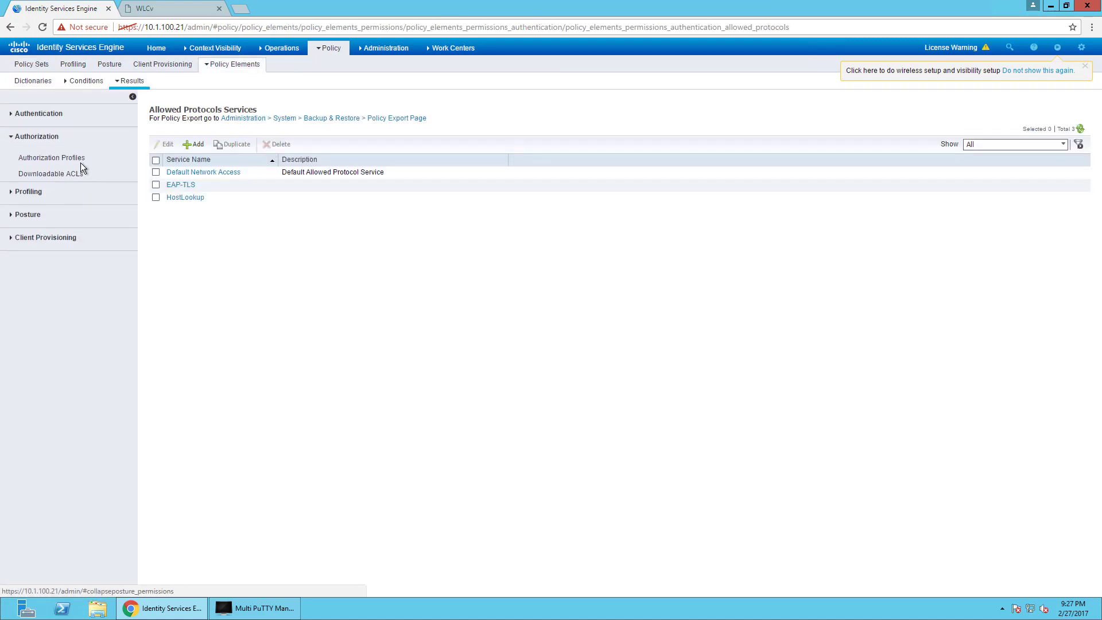
click(57, 159)
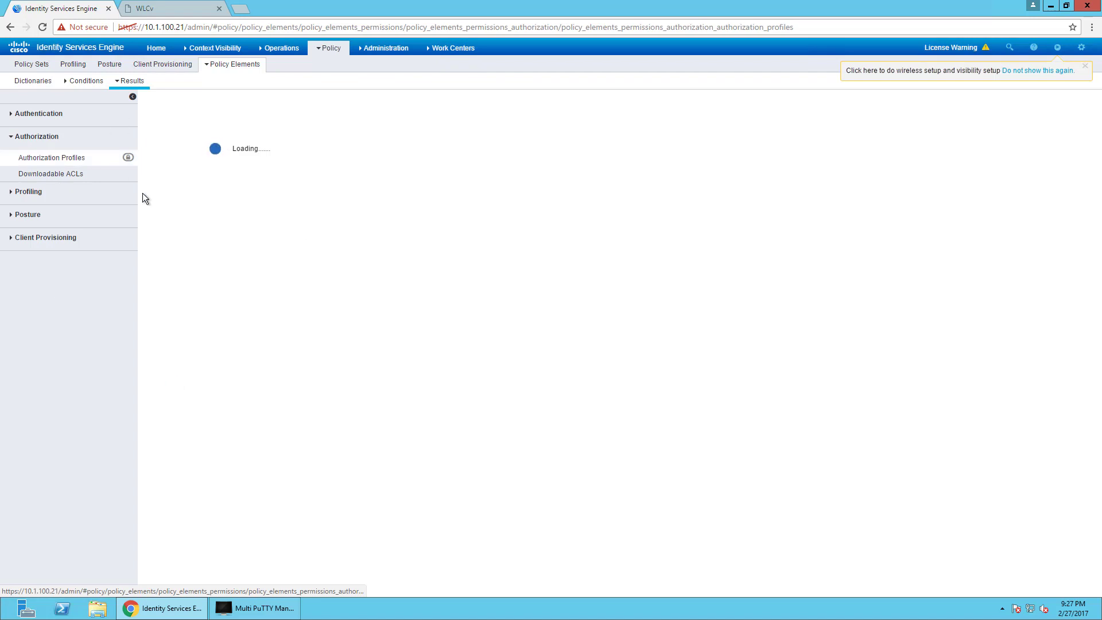
click(198, 154)
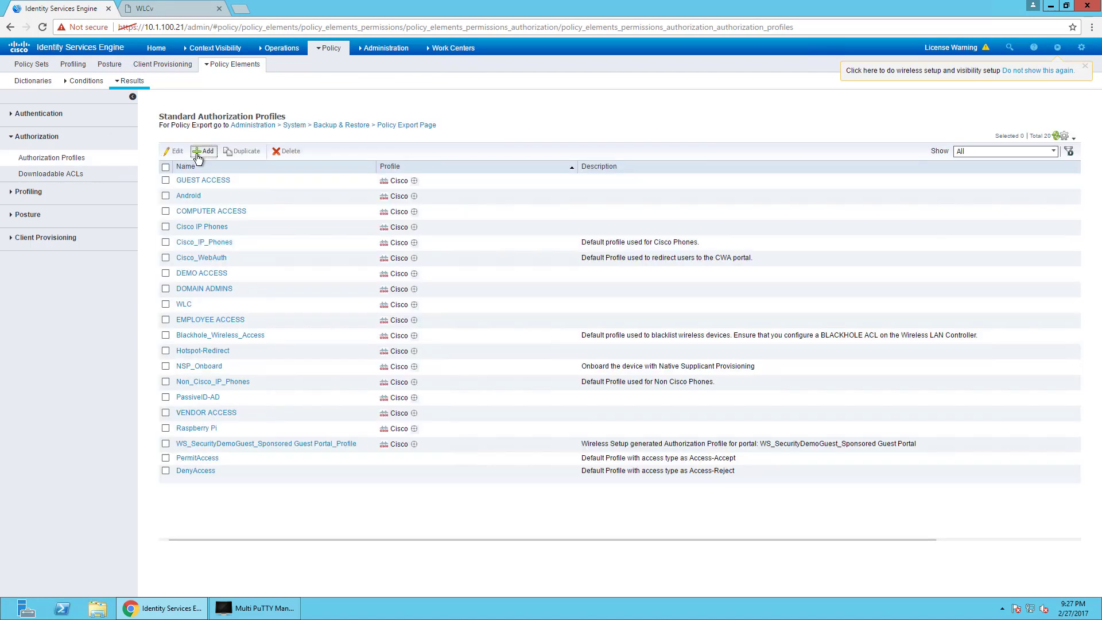
text(Wireless-Guest)
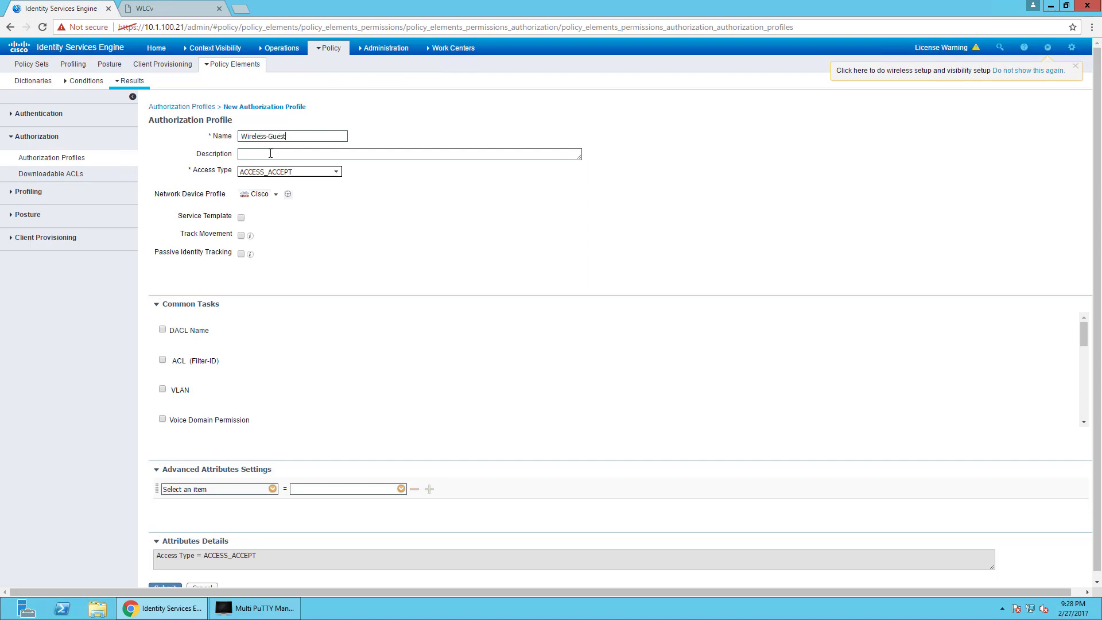
scroll(285, 333, down, 5)
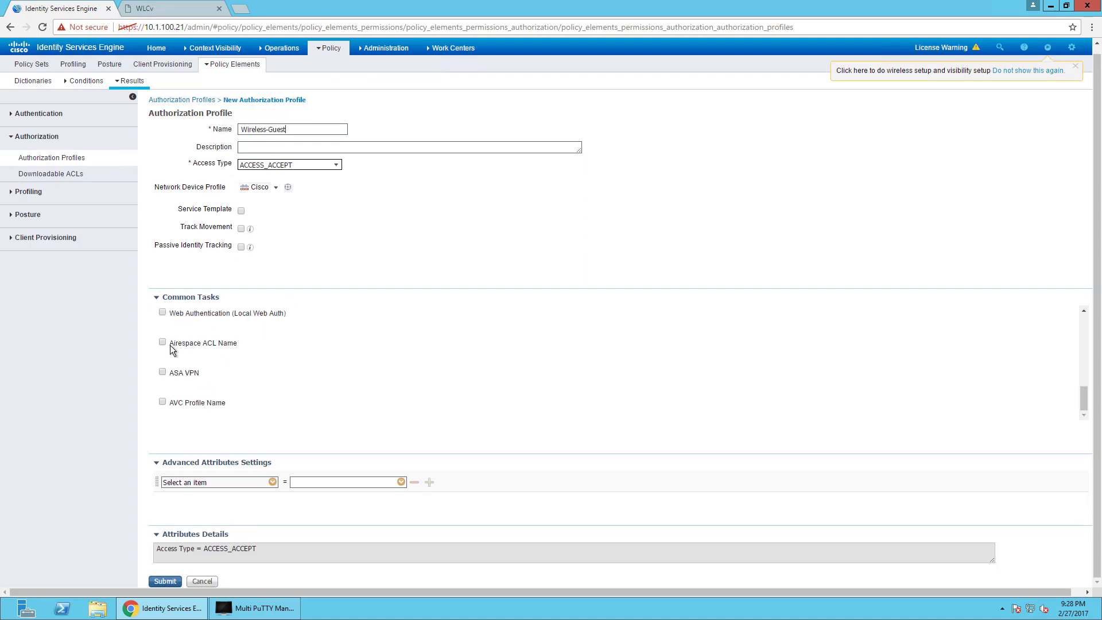
click(254, 343)
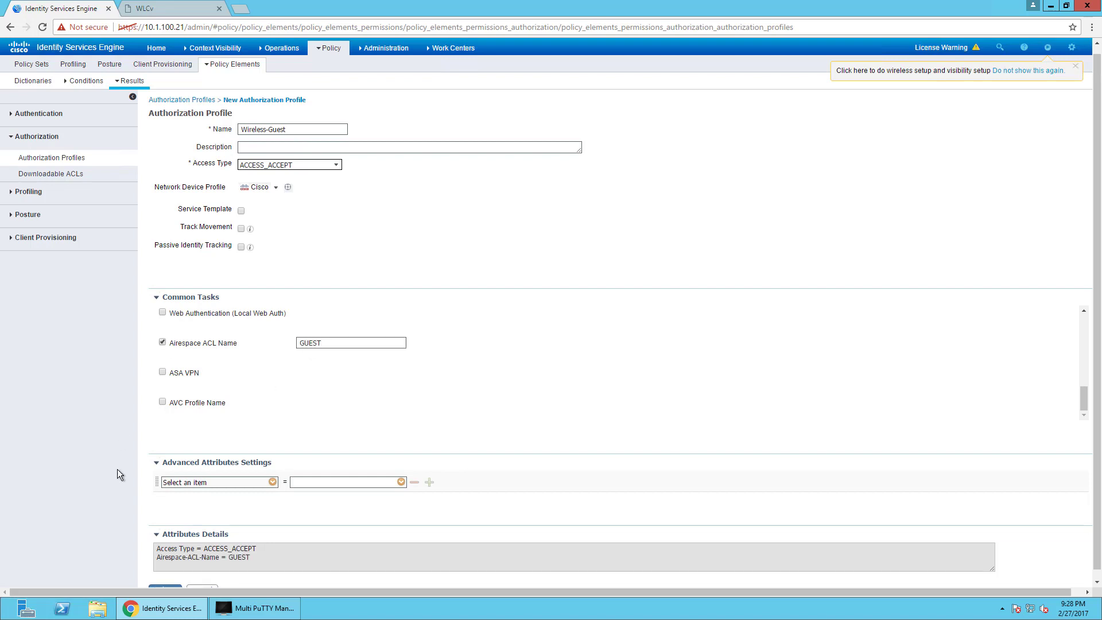
scroll(119, 474, down, 1)
click(165, 582)
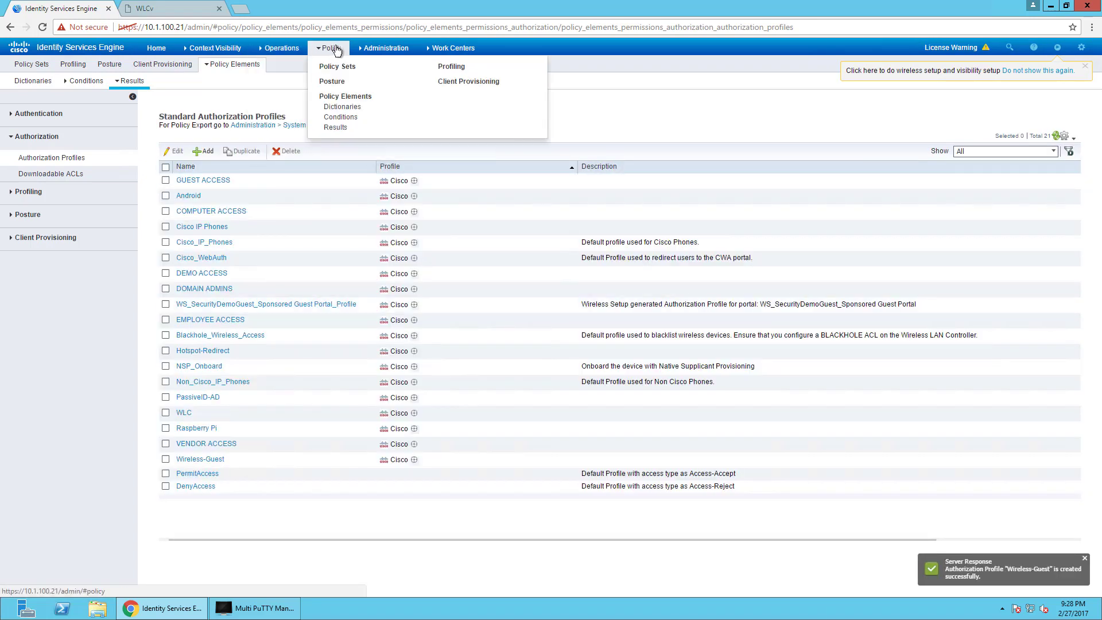
click(337, 67)
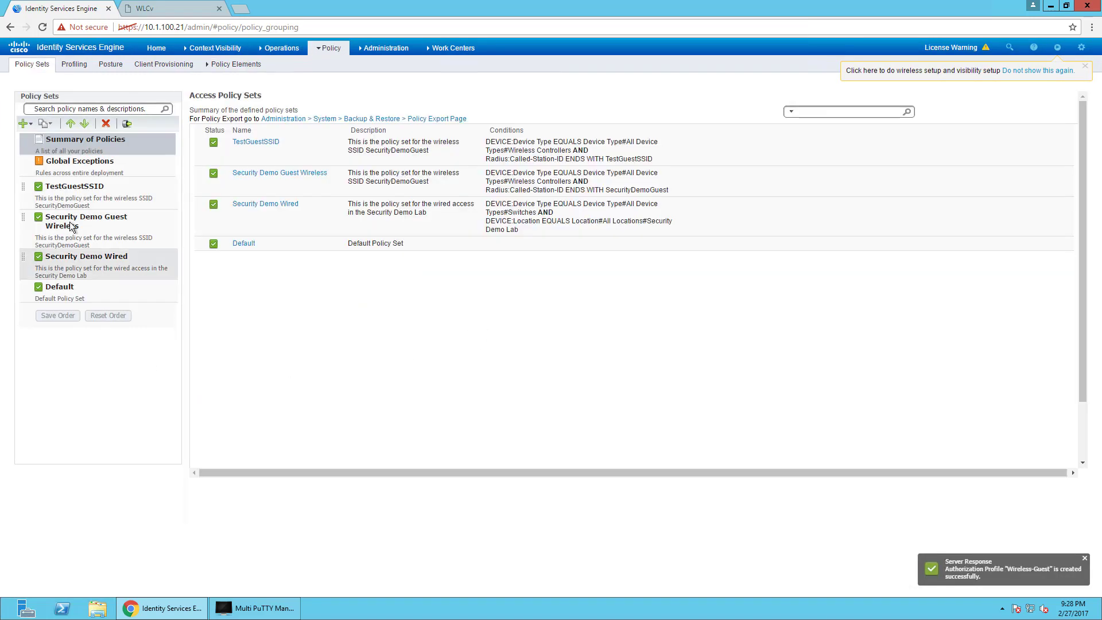
In TestGuestSSID, replace PermitAccess and Guests with Wireless-Guest on SecurityDemo Guests, then save.
click(74, 188)
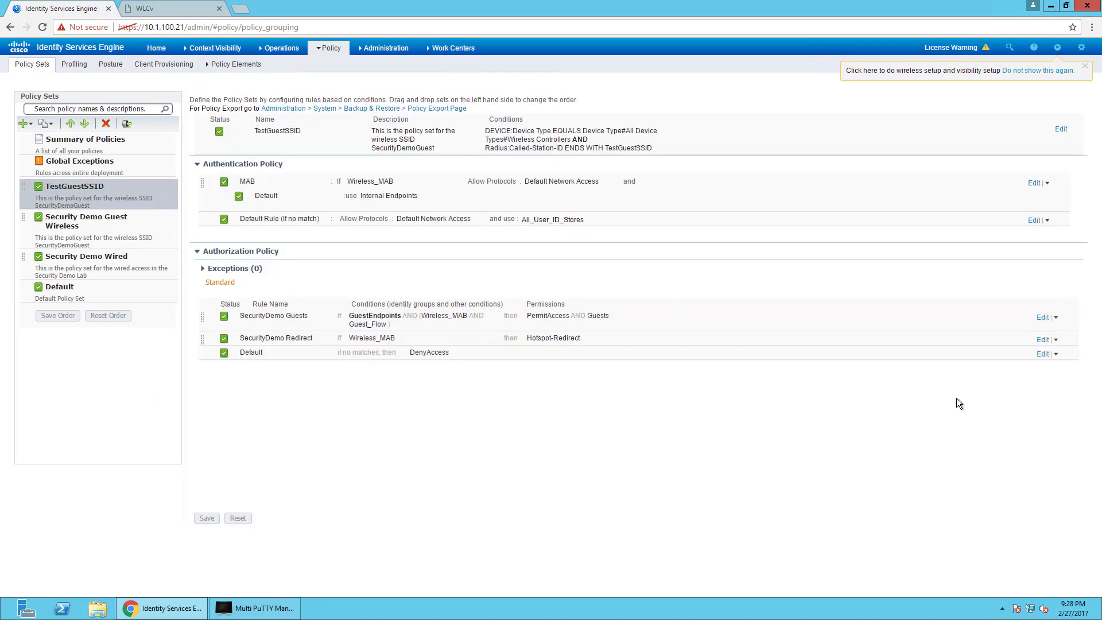
click(1043, 317)
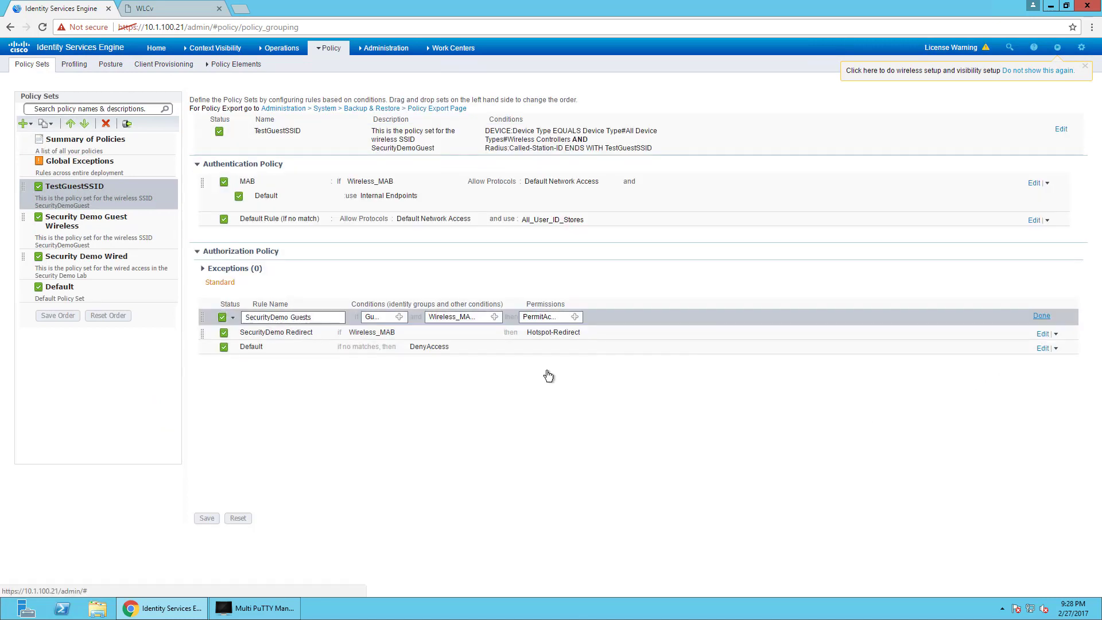
click(575, 317)
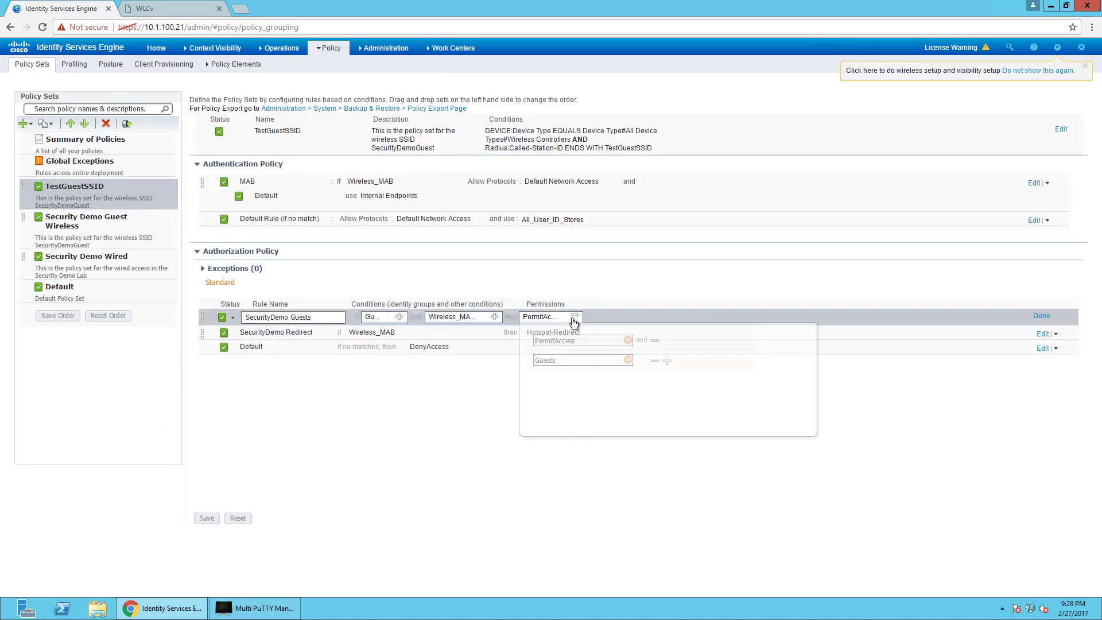
click(628, 341)
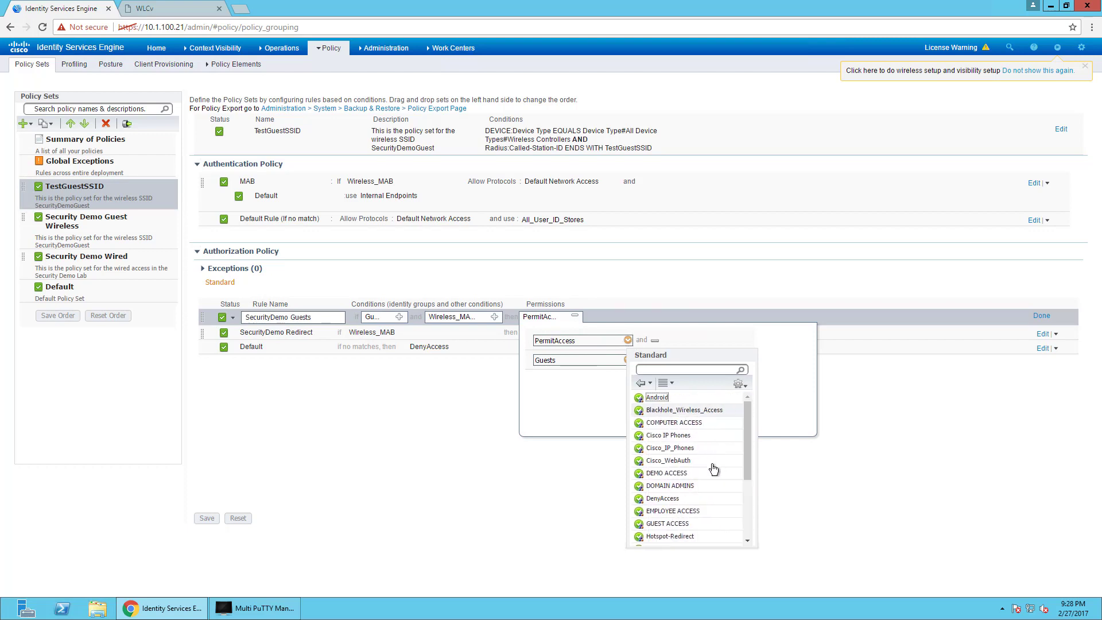
scroll(709, 498, down, 3)
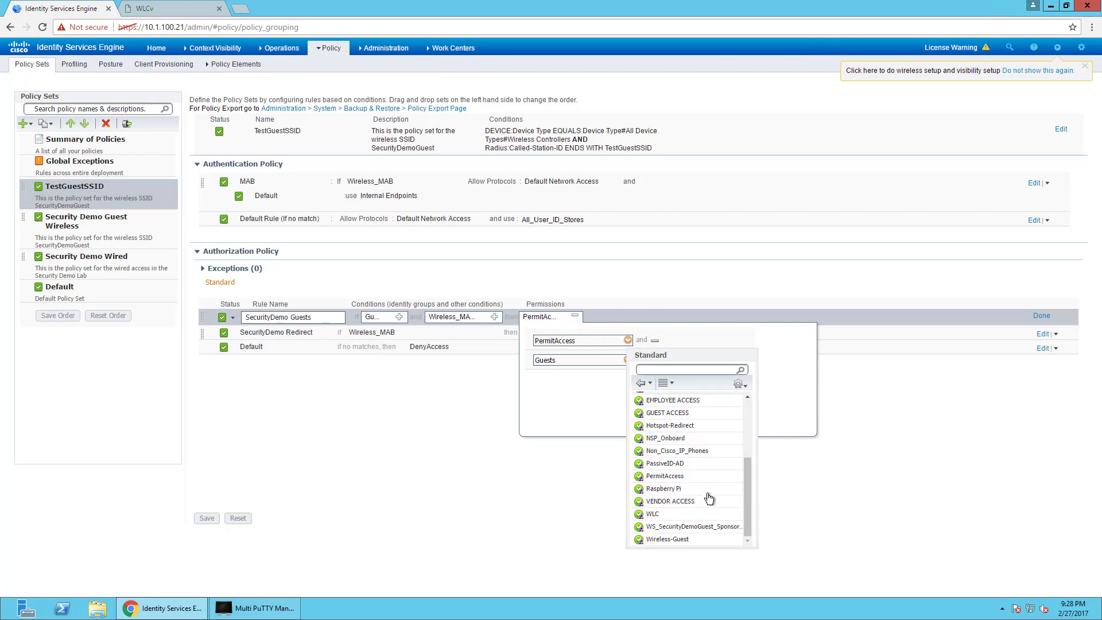
click(667, 540)
click(655, 360)
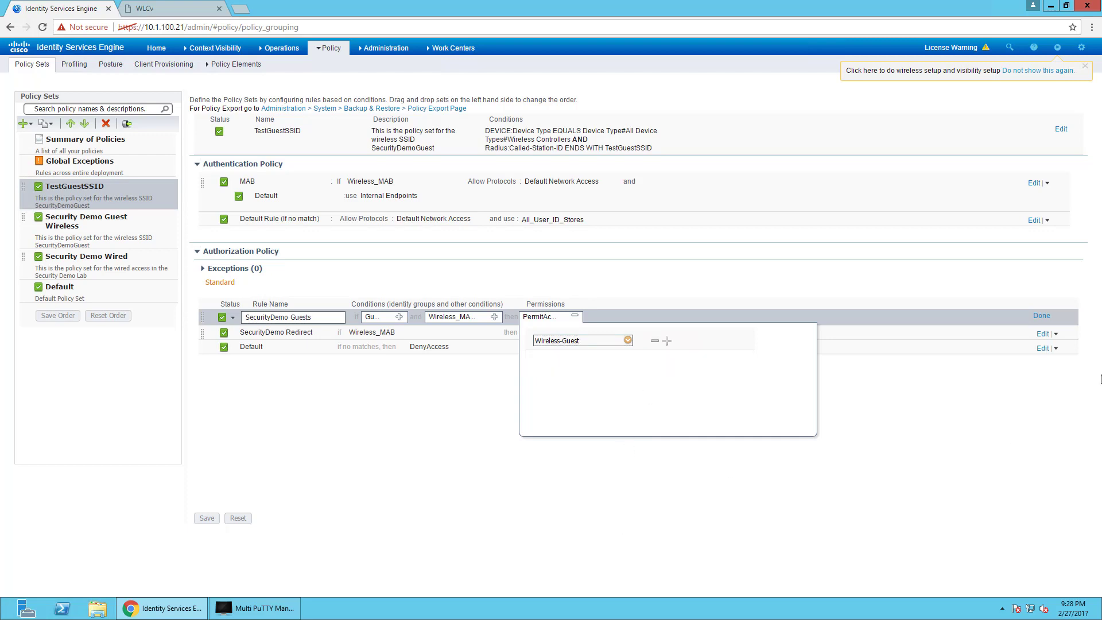
click(1044, 316)
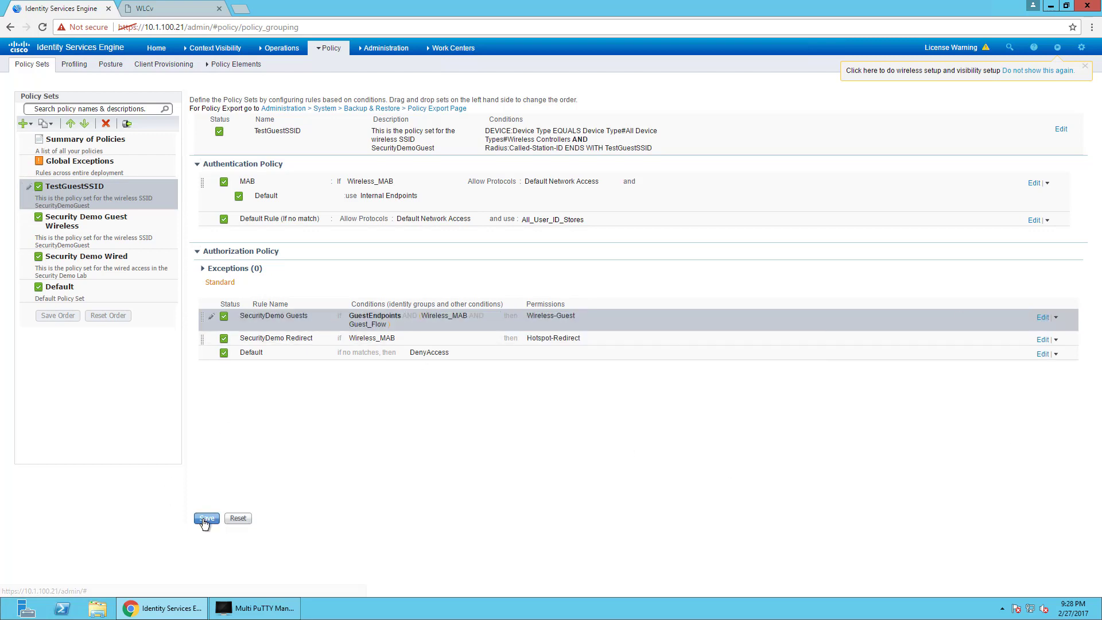
click(206, 518)
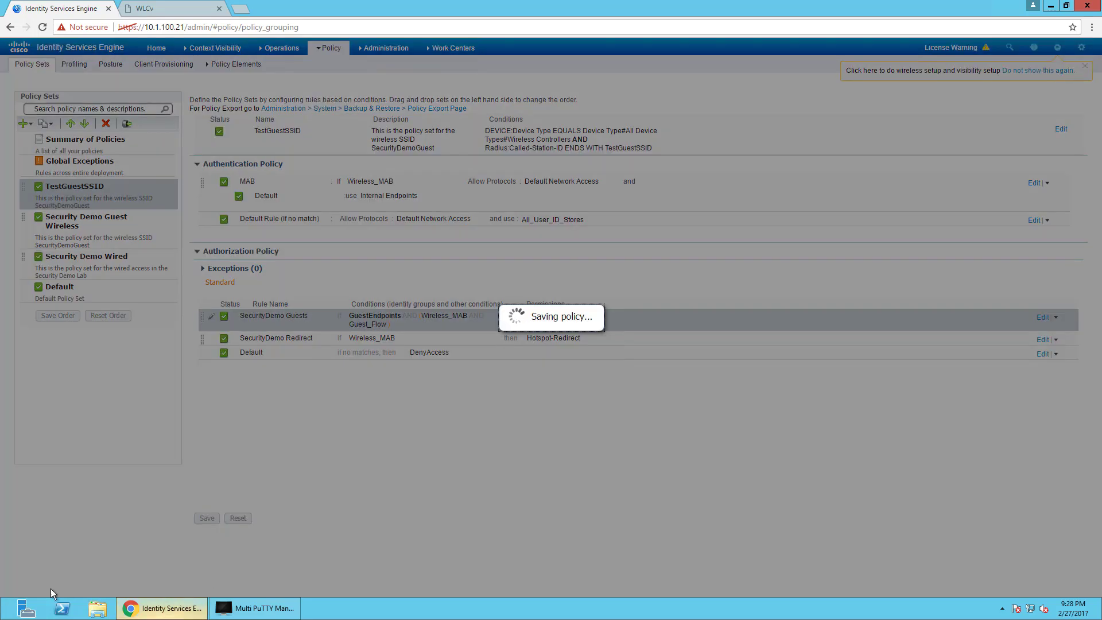
Launch VMware vSphere Client and log in to host 10.95.61.67, dismissing the evaluation notice.
key(super)
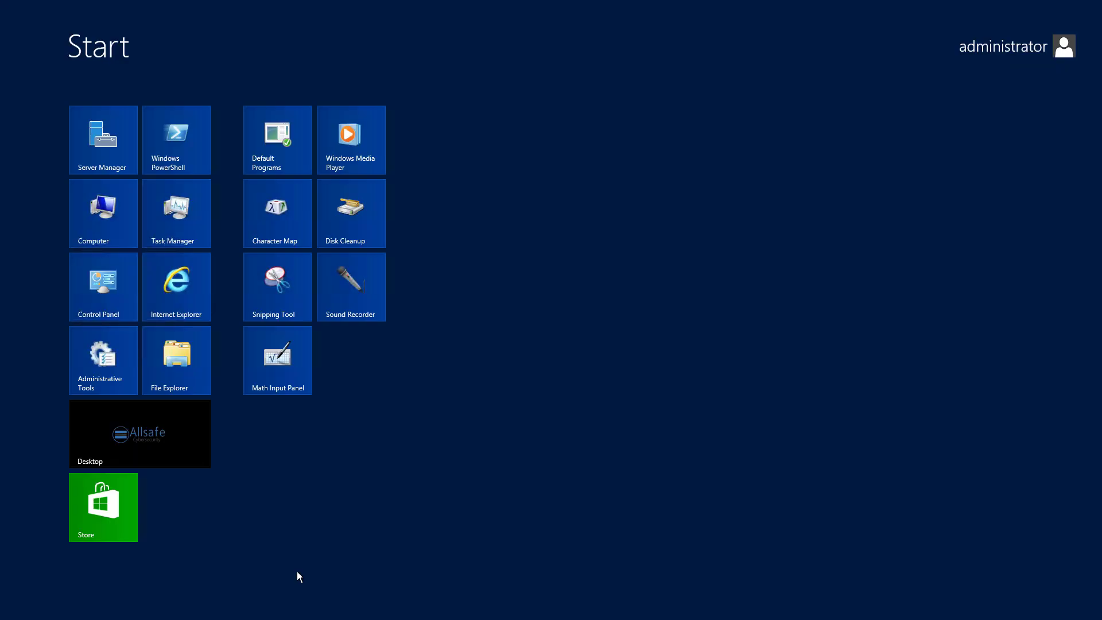
text(vm)
key(Return)
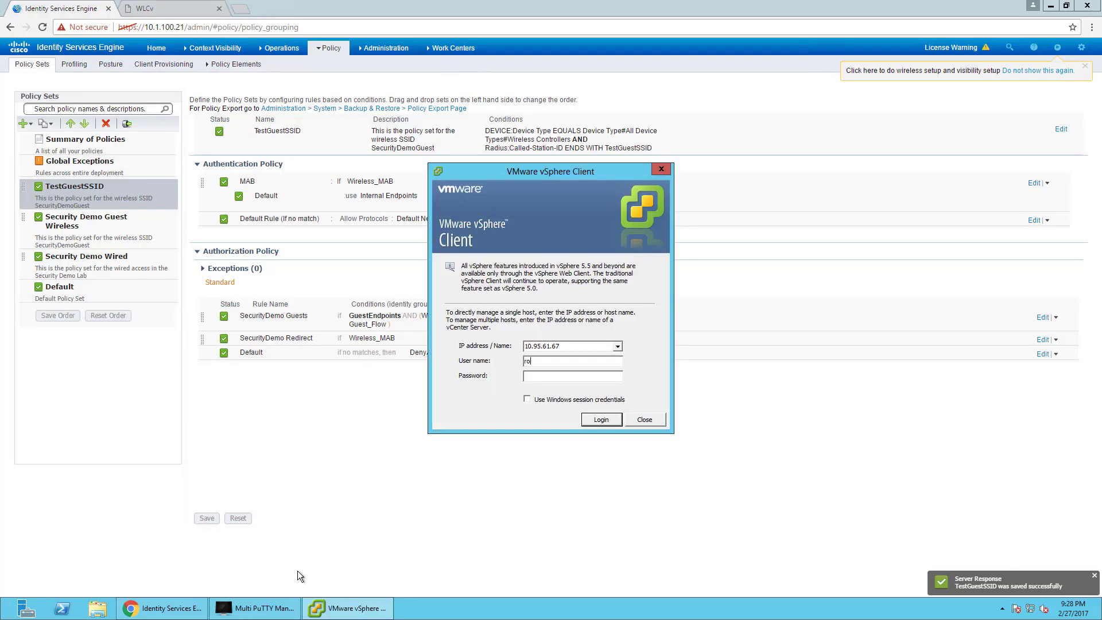
text(****)
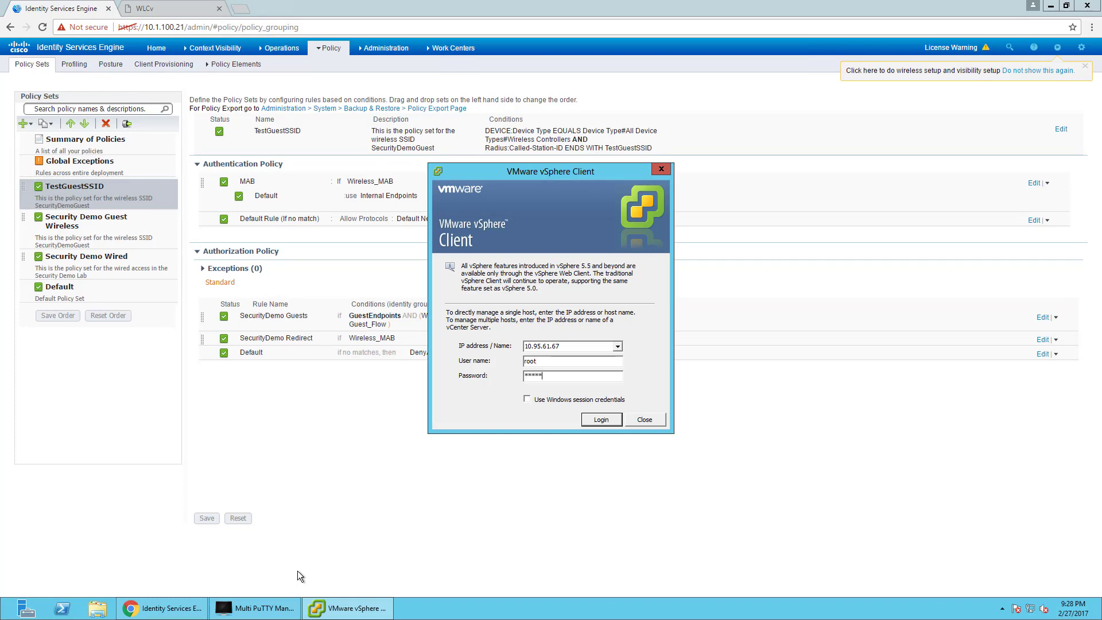
text(******)
key(Return)
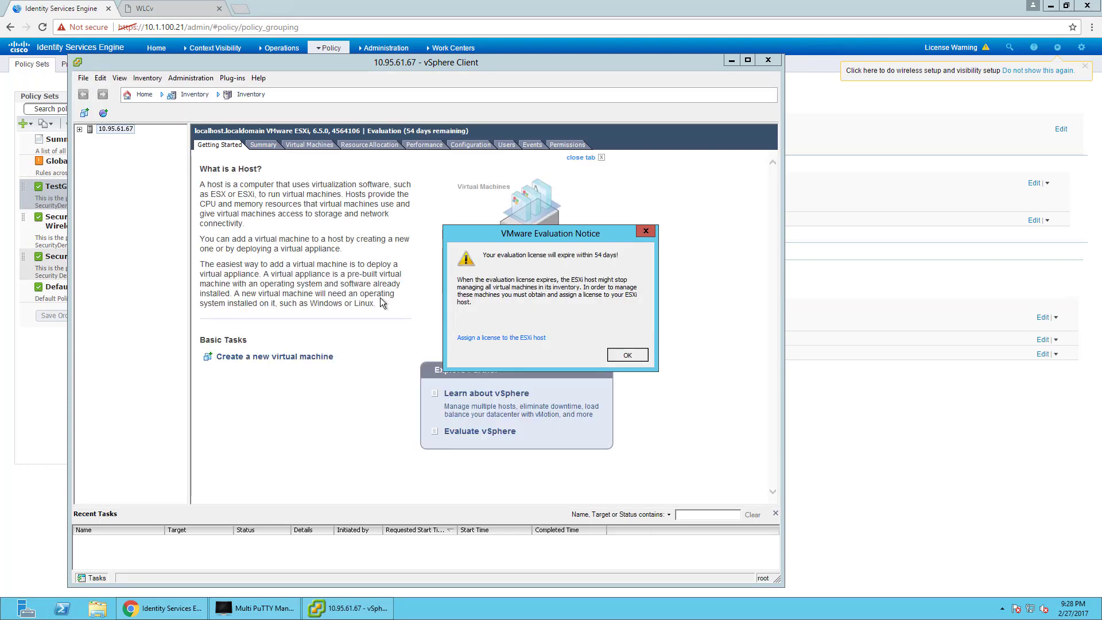
key(Return)
Open the console of the Guest-PC virtual machine.
click(79, 129)
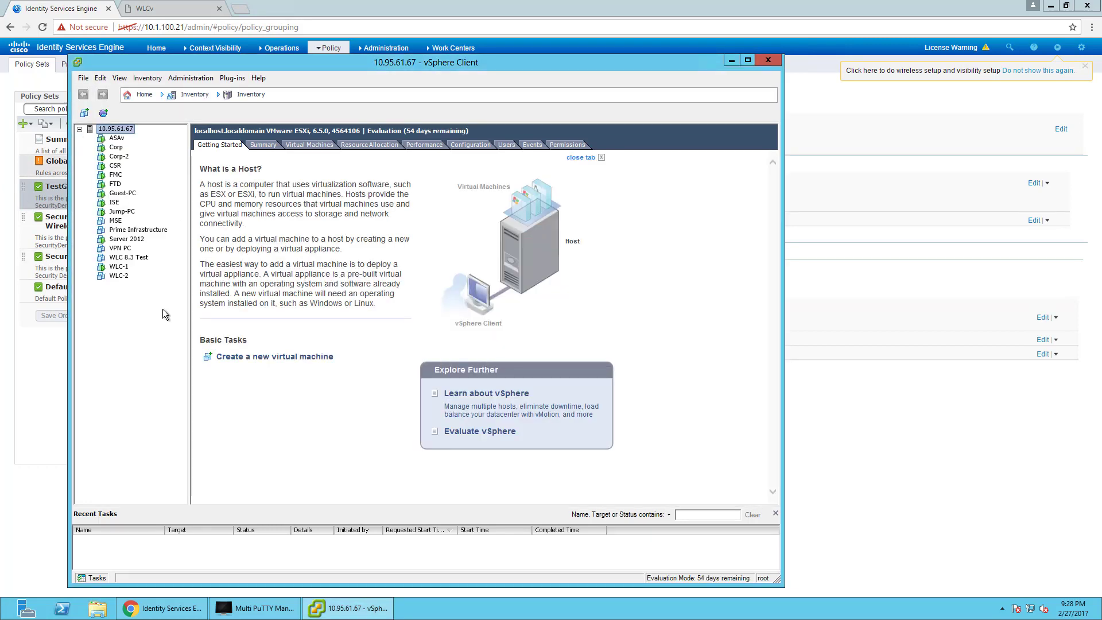
right_click(129, 194)
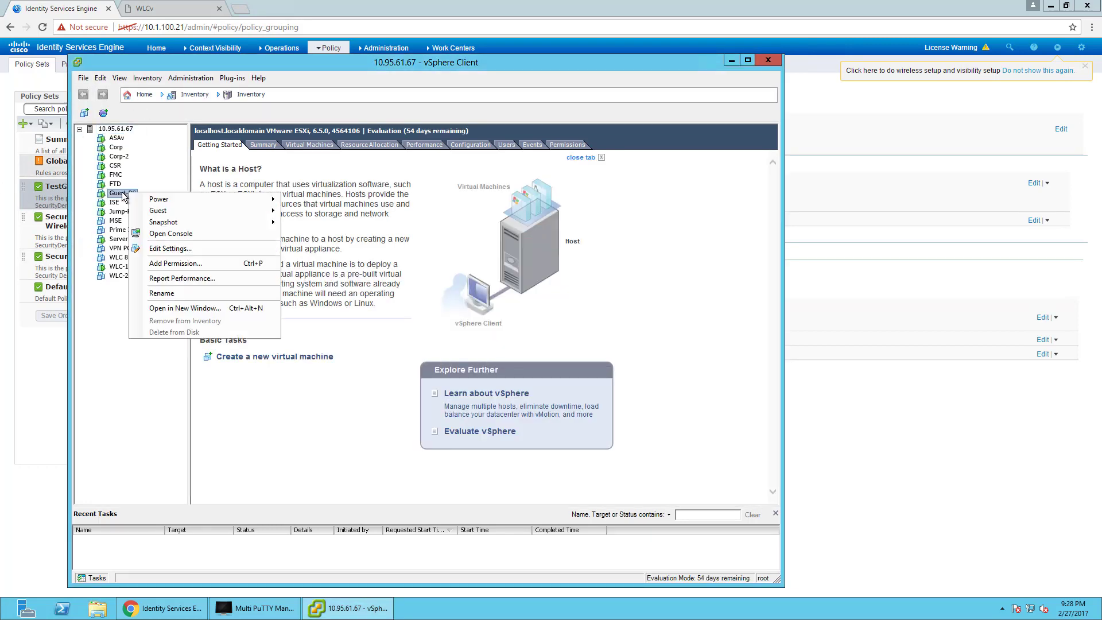
click(161, 232)
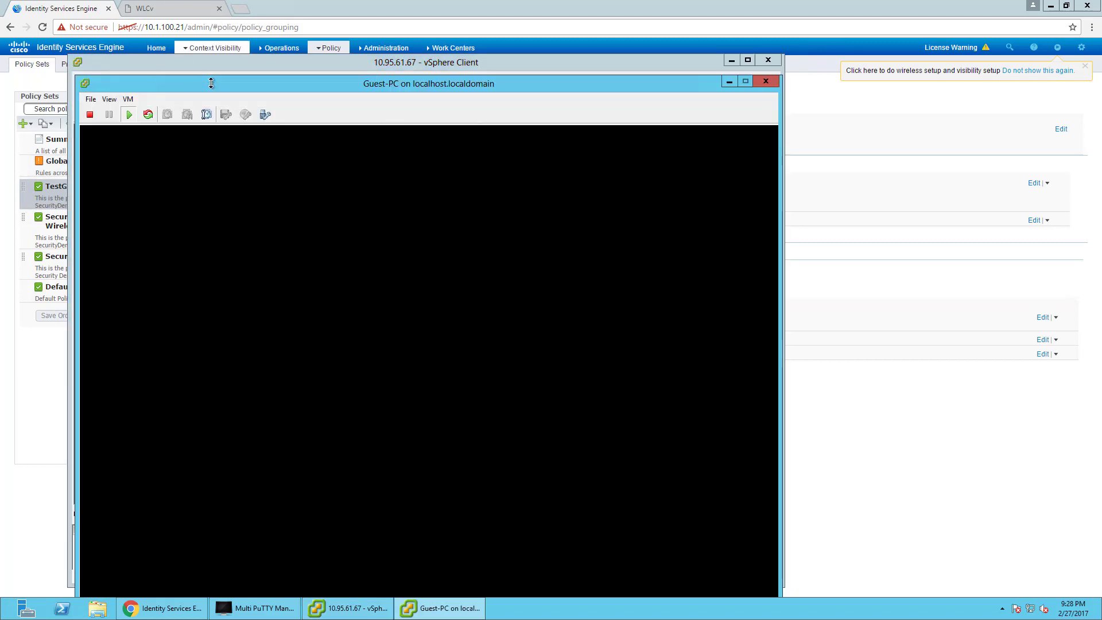
Connect the Guest-PC to the TestGuestSSID wireless network from the system tray.
drag(212, 81, 226, 8)
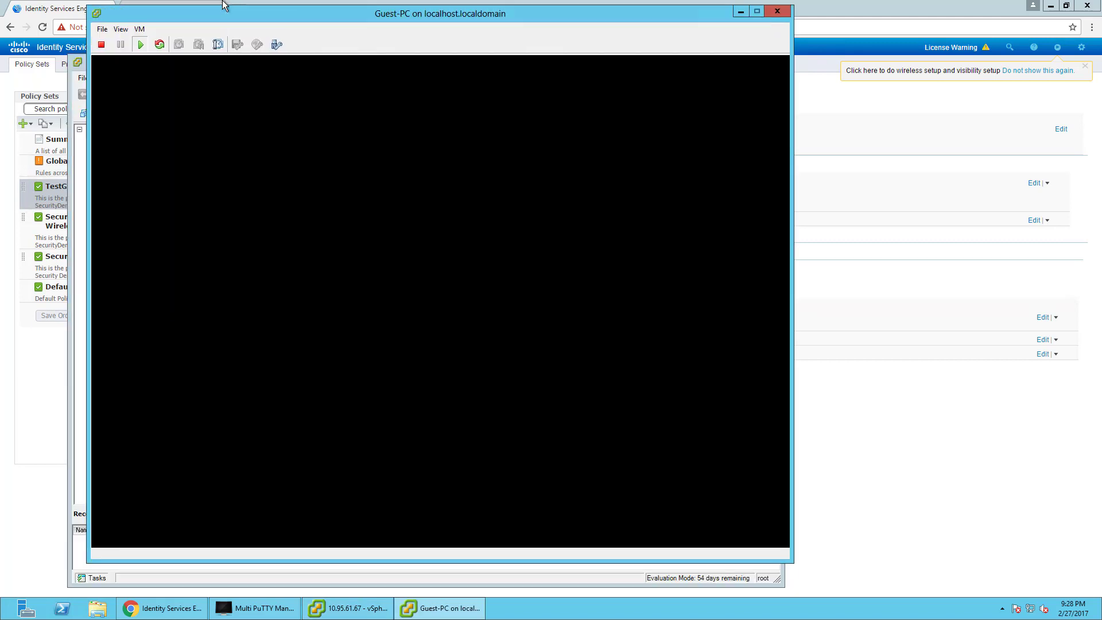
click(312, 283)
click(718, 533)
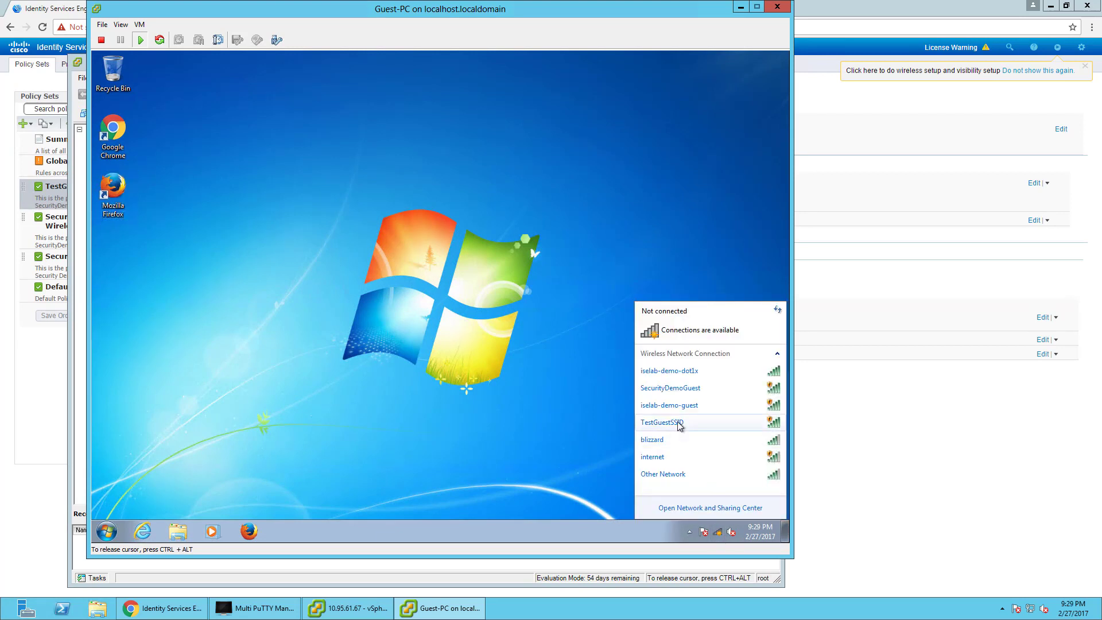
click(711, 424)
click(748, 466)
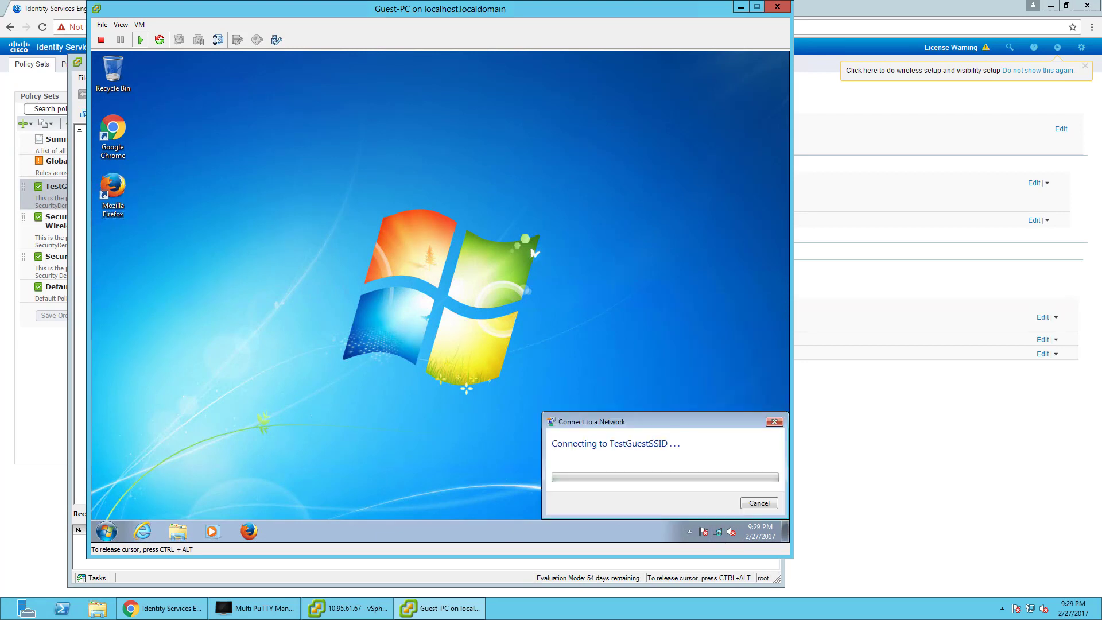
click(250, 529)
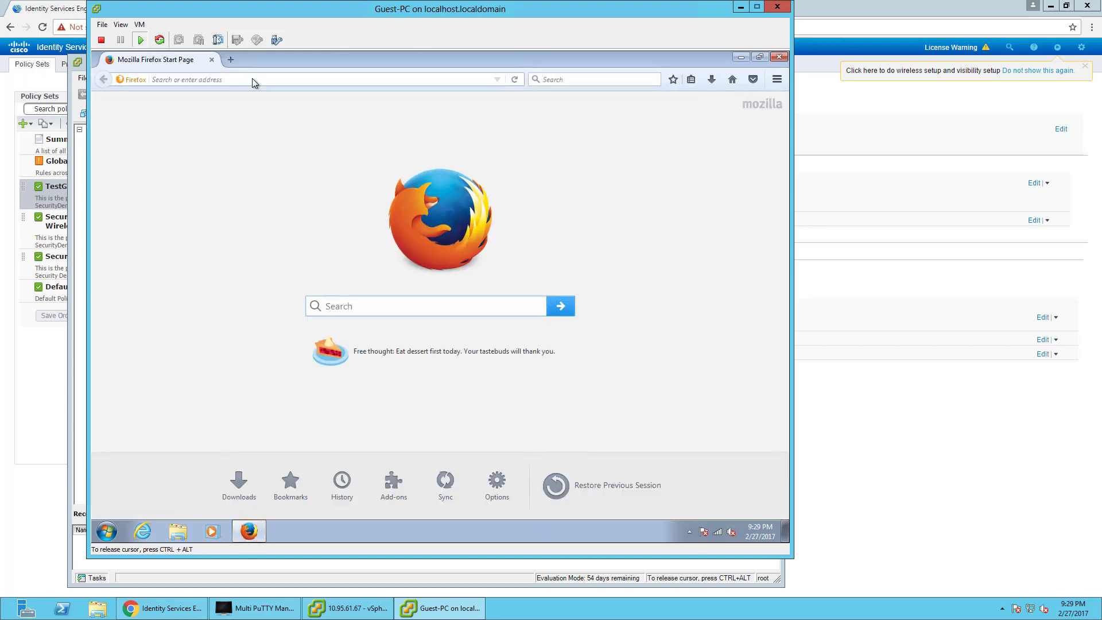
Browse to yahoo.com, accept the Hotspot portal's Acceptable Use Policy, and continue.
click(254, 79)
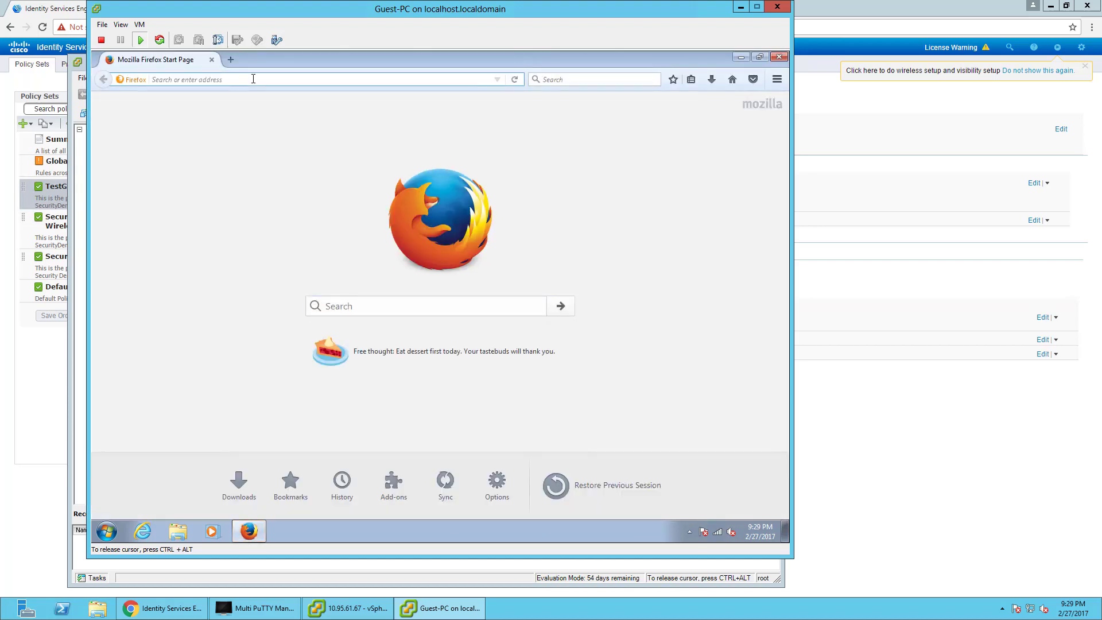
text(yahoo.com/)
key(Return)
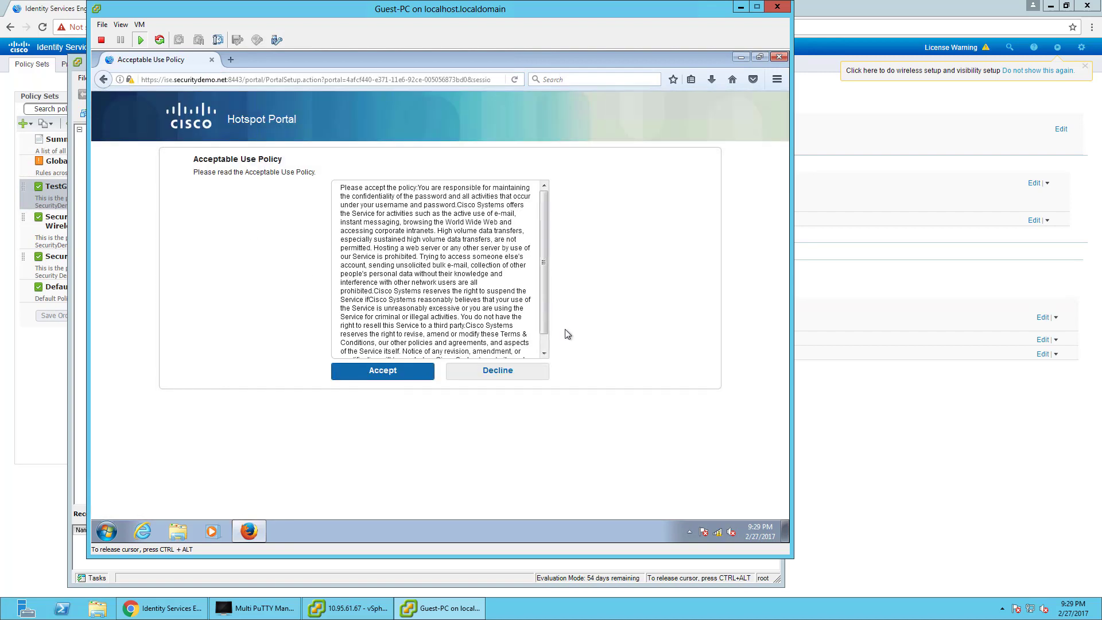
click(383, 374)
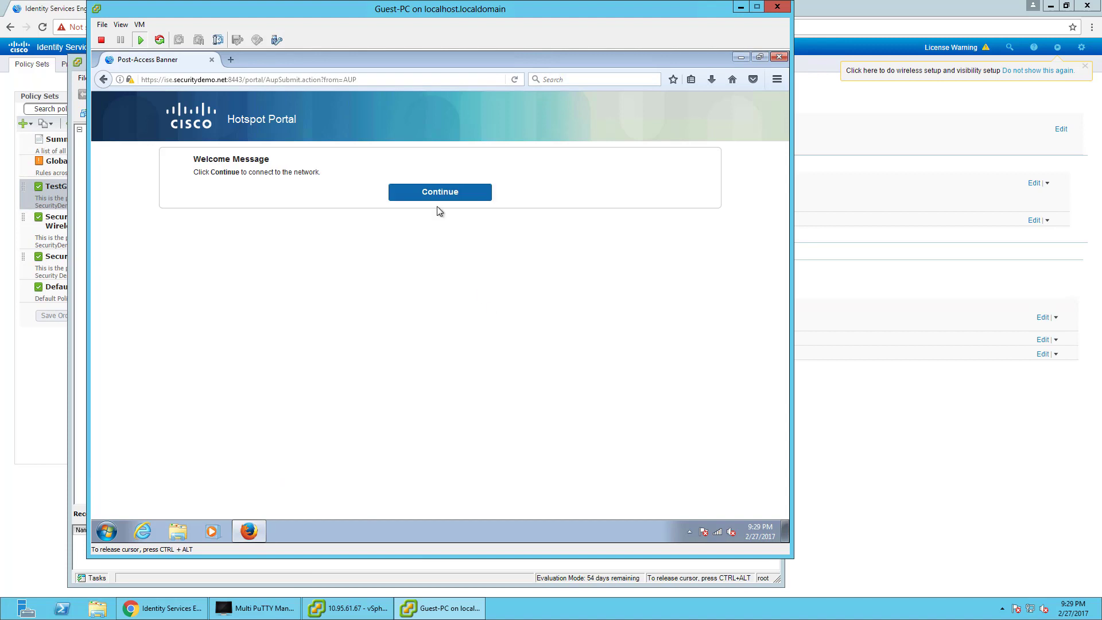
click(439, 195)
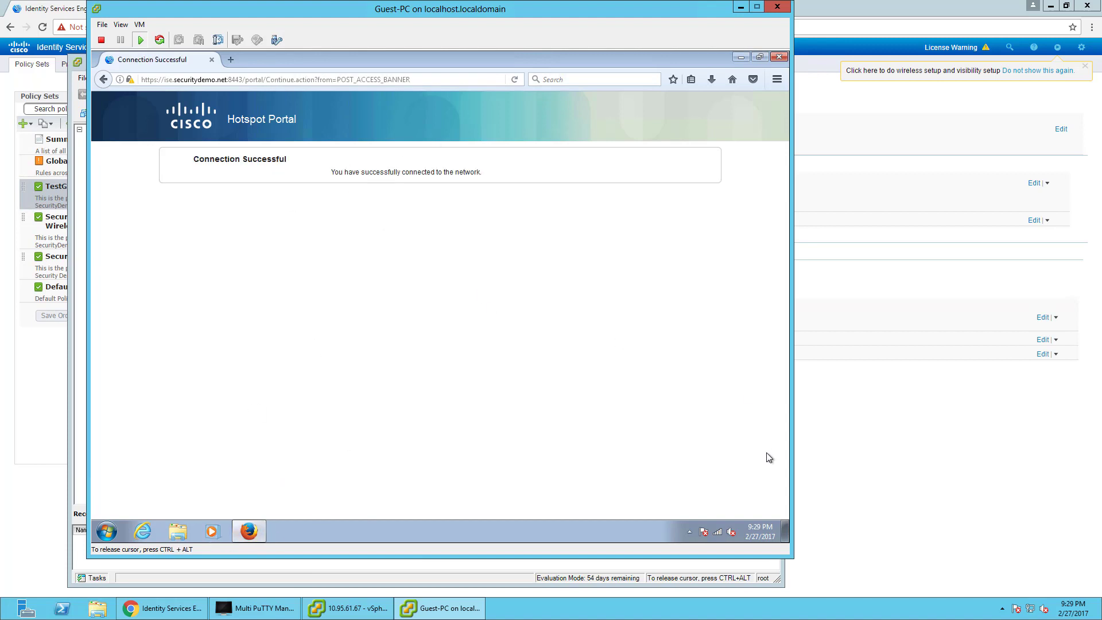
key(super)
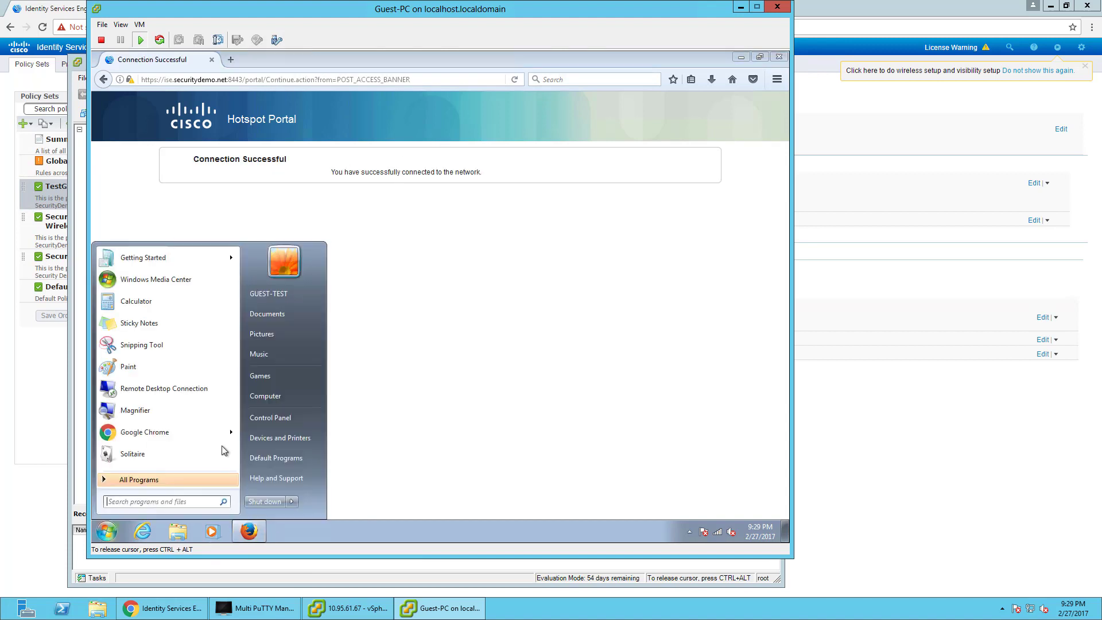
Open a command prompt and ping 10.1.100.10, then 10.1.100.40.
text(cmd)
key(Return)
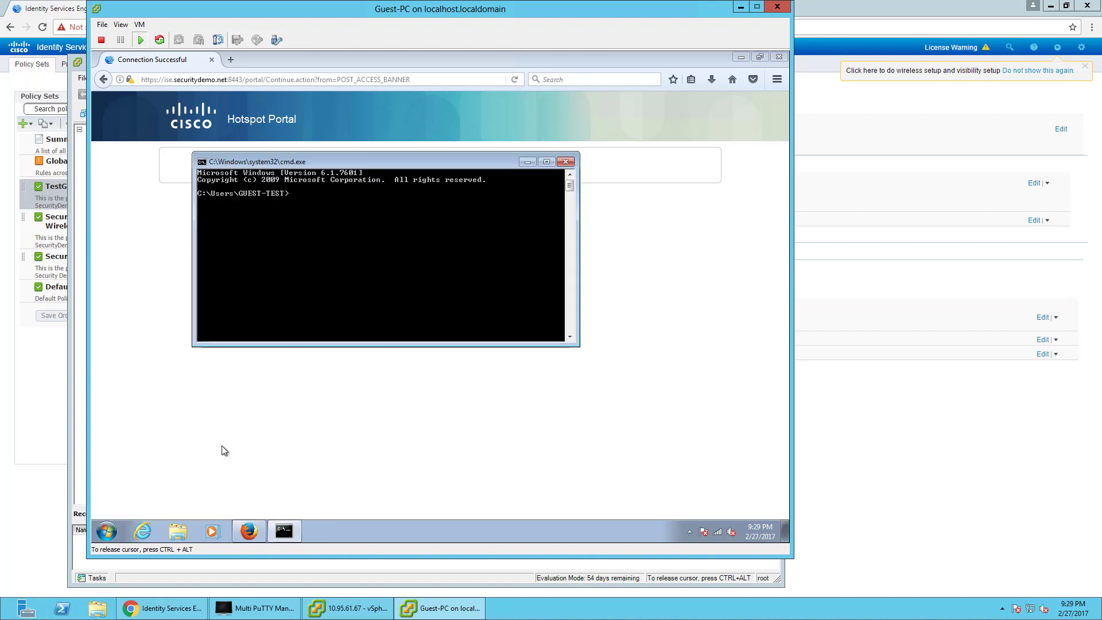
click(198, 56)
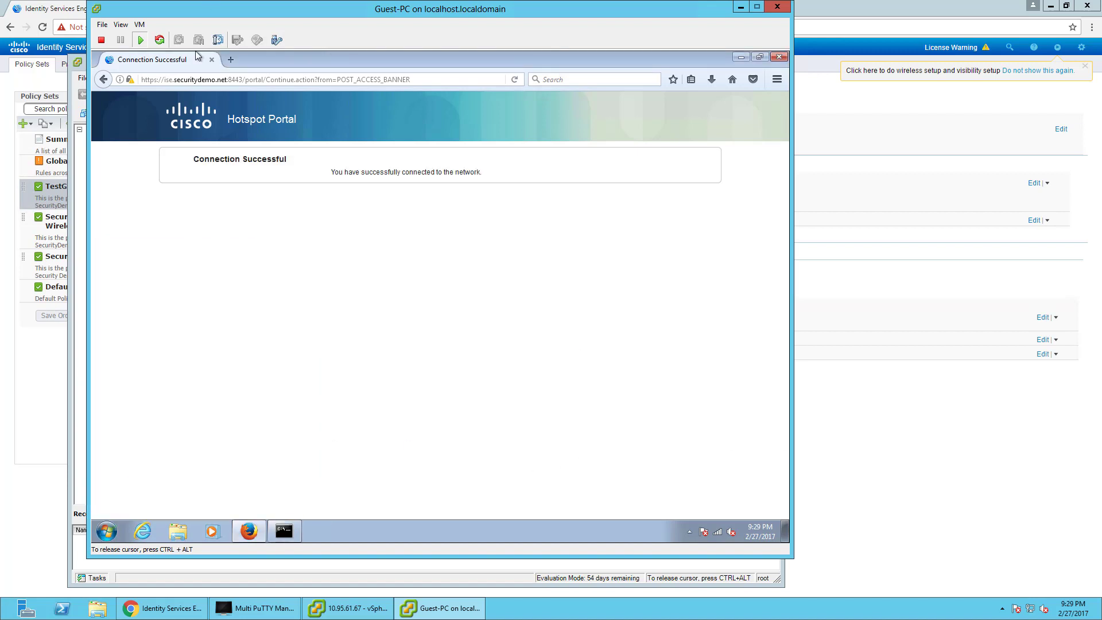
click(283, 532)
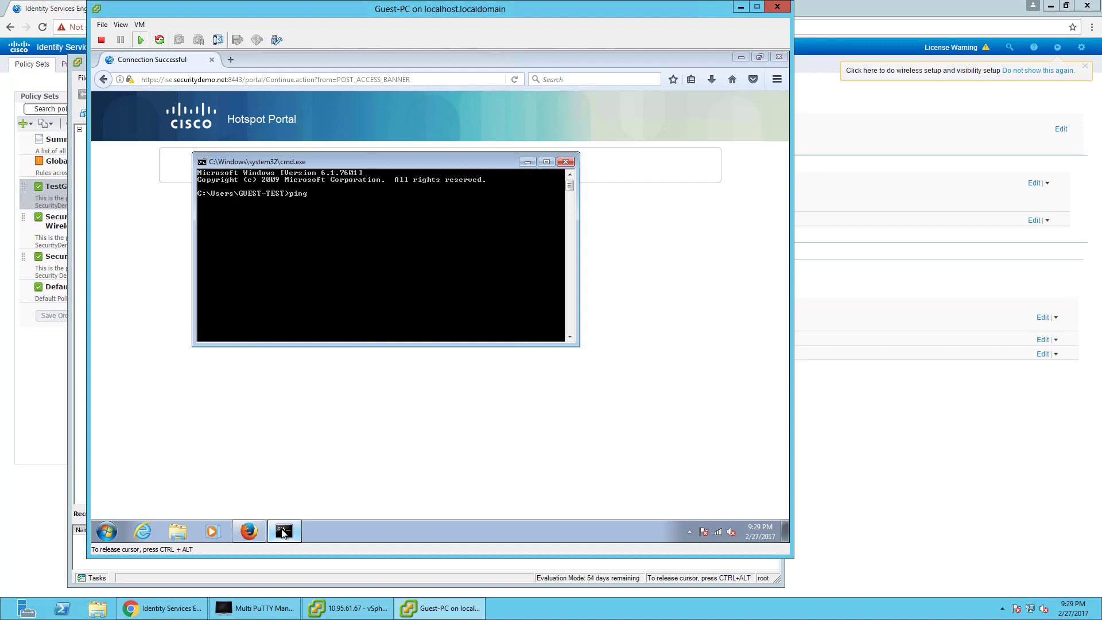
text(ng 10.1.)
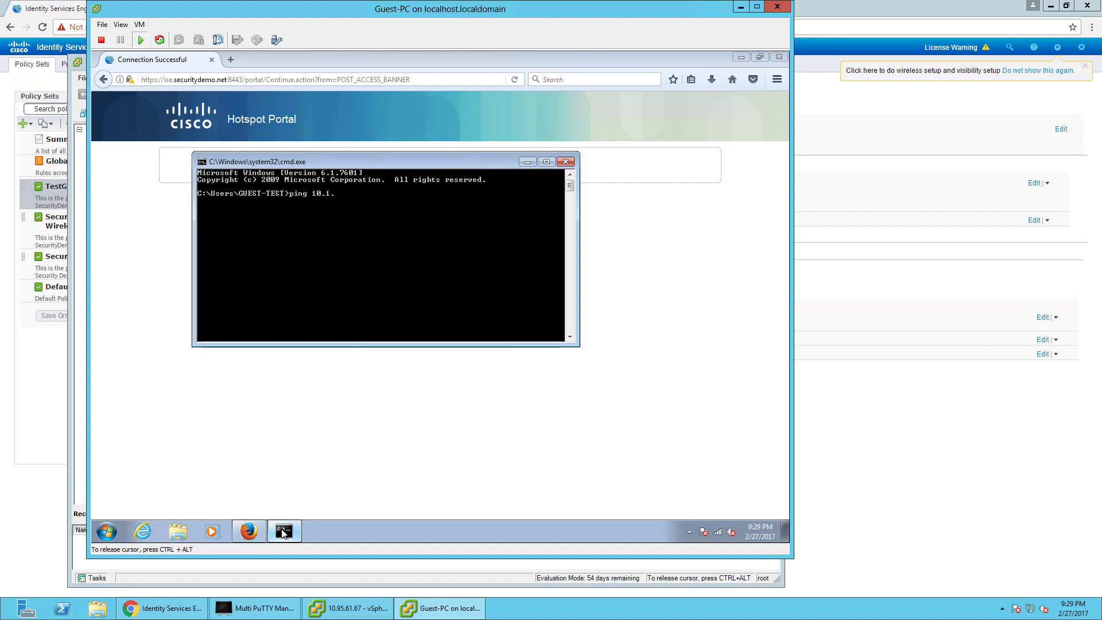
text(100.10)
key(Return)
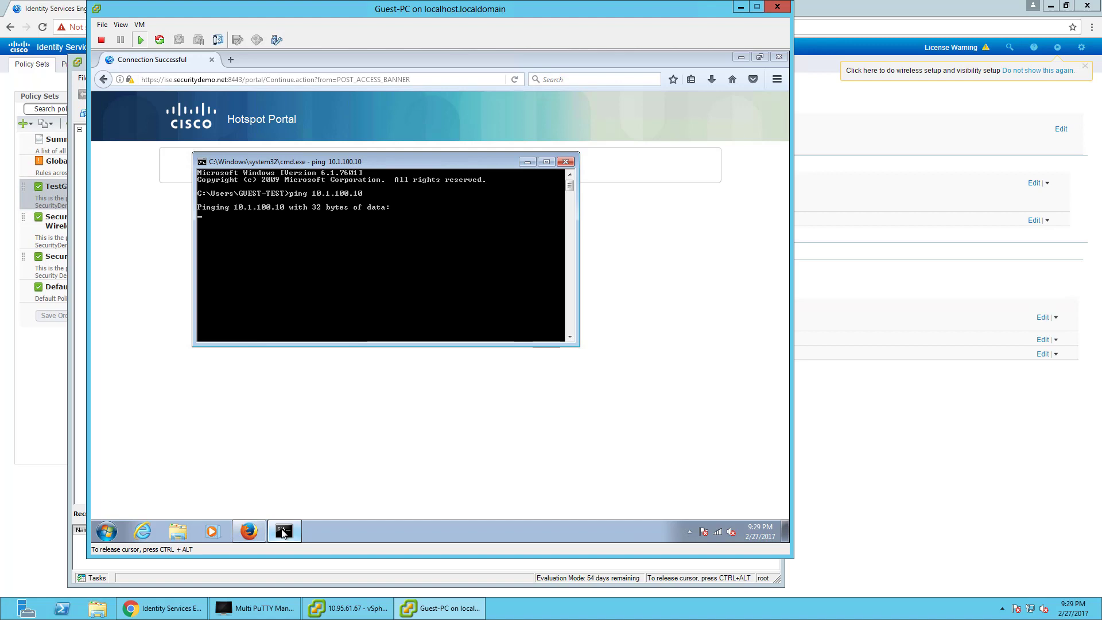
key(ctrl+c)
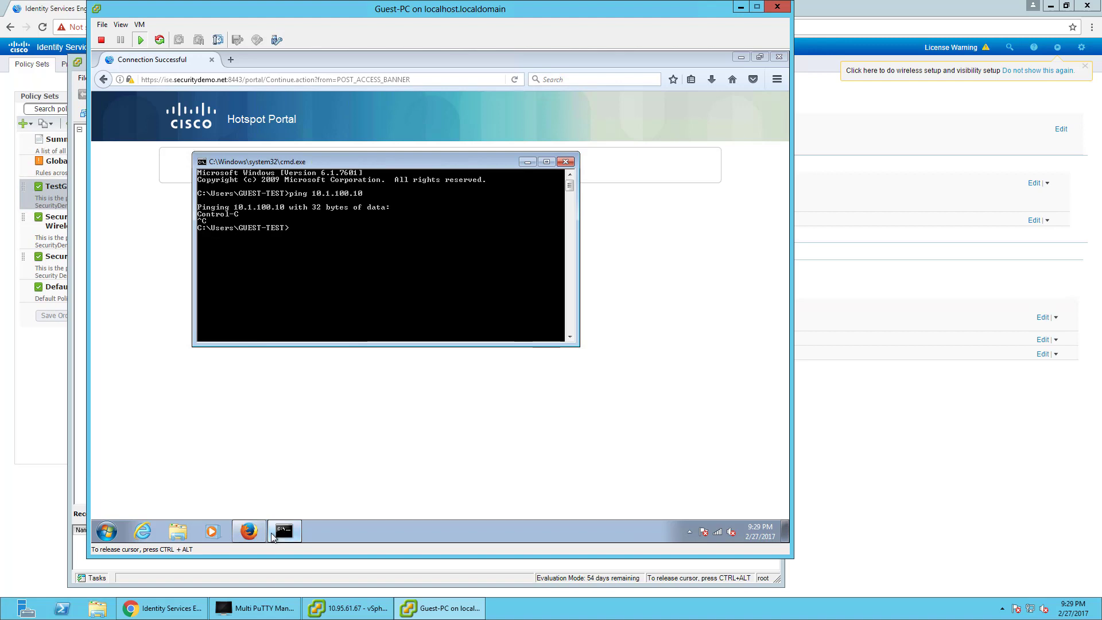
key(Up)
key(BackSpace)
key(BackSpace)
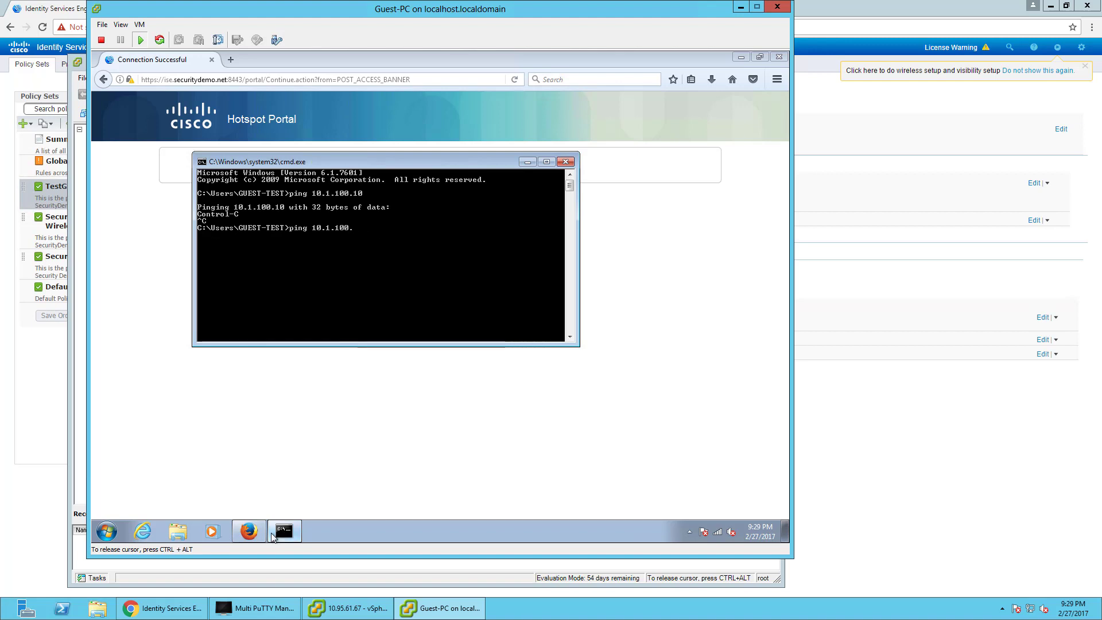
text(40)
key(Return)
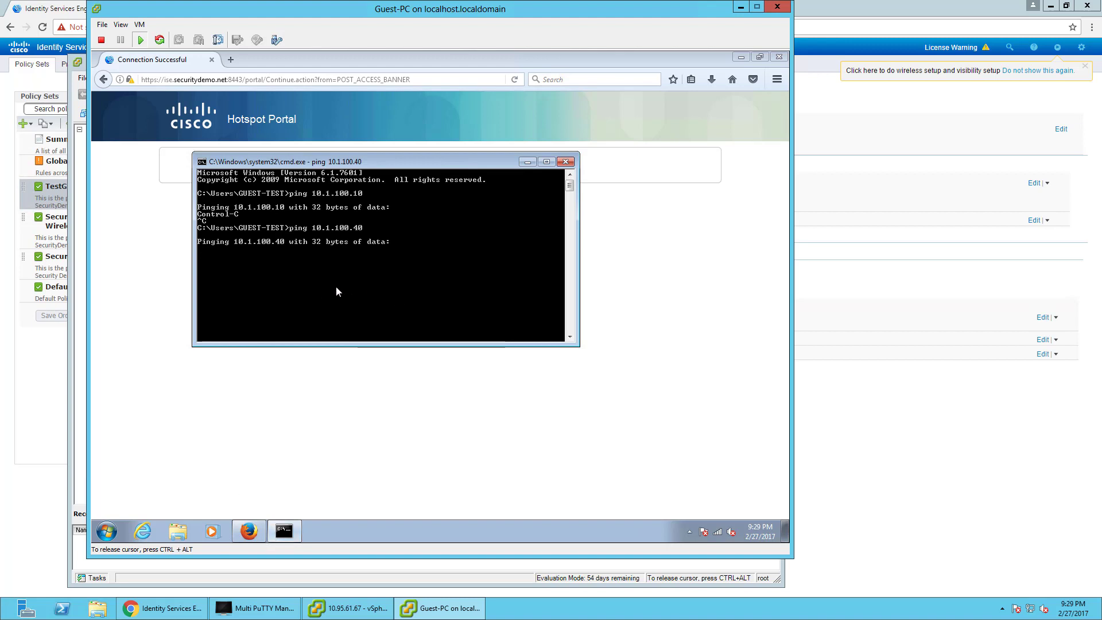
Turn off the LAN proxy server in Internet Properties and re-run the ping to 10.1.100.40.
click(96, 536)
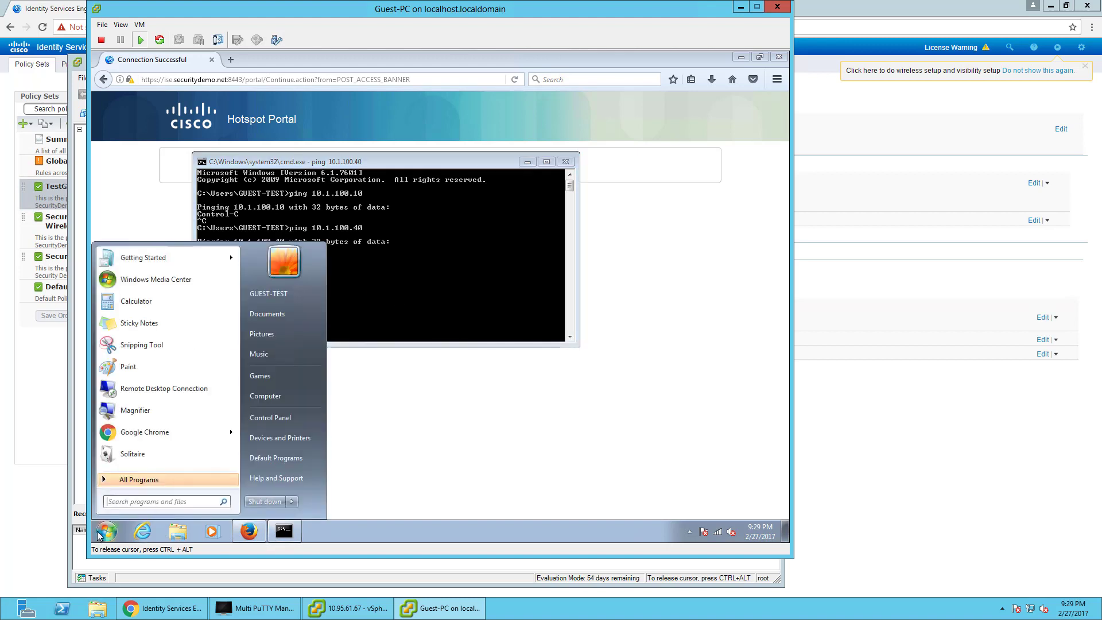
text(proxy)
key(Return)
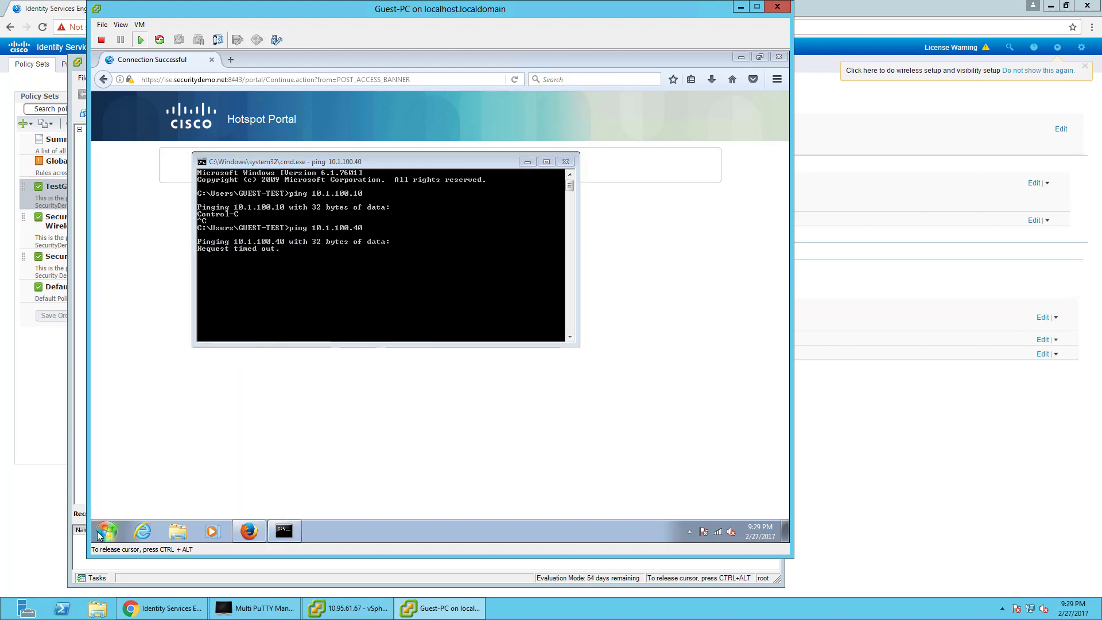
click(313, 297)
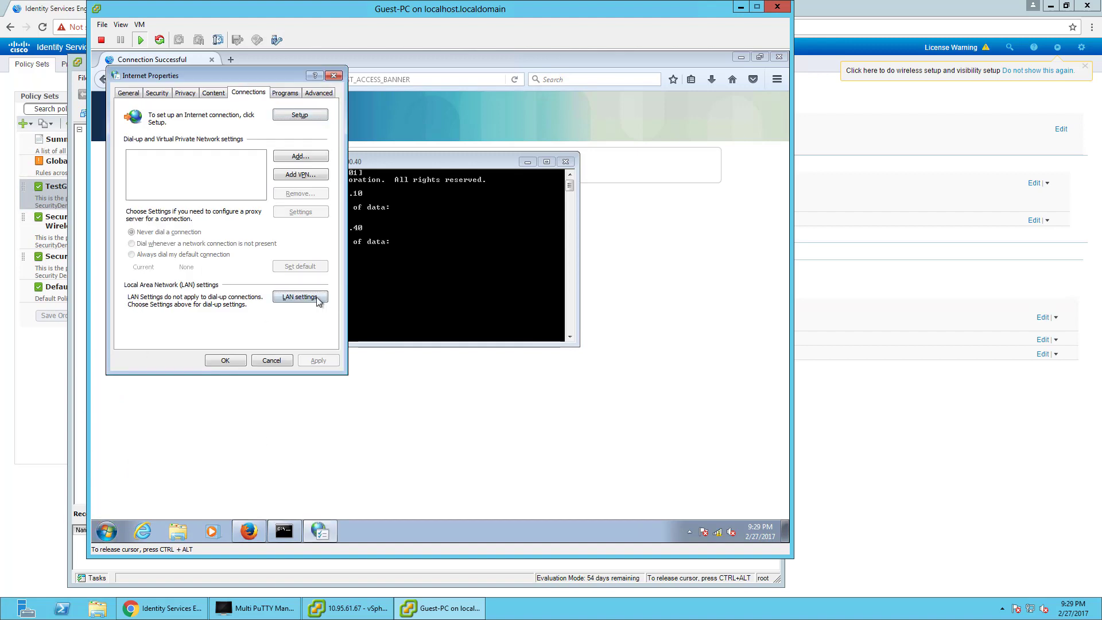
click(147, 208)
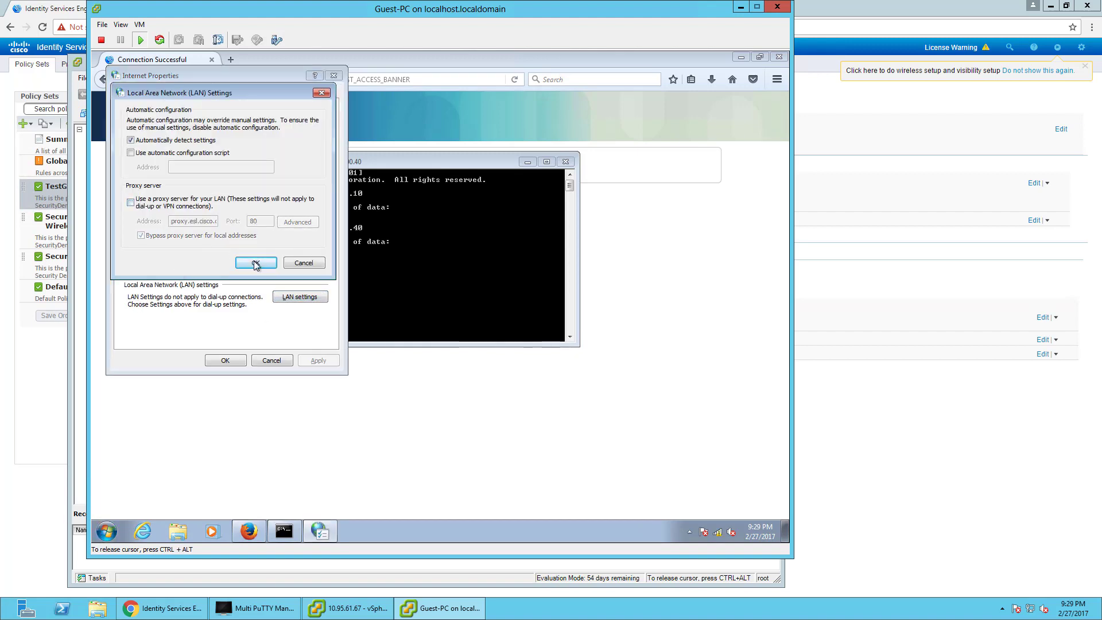
click(255, 262)
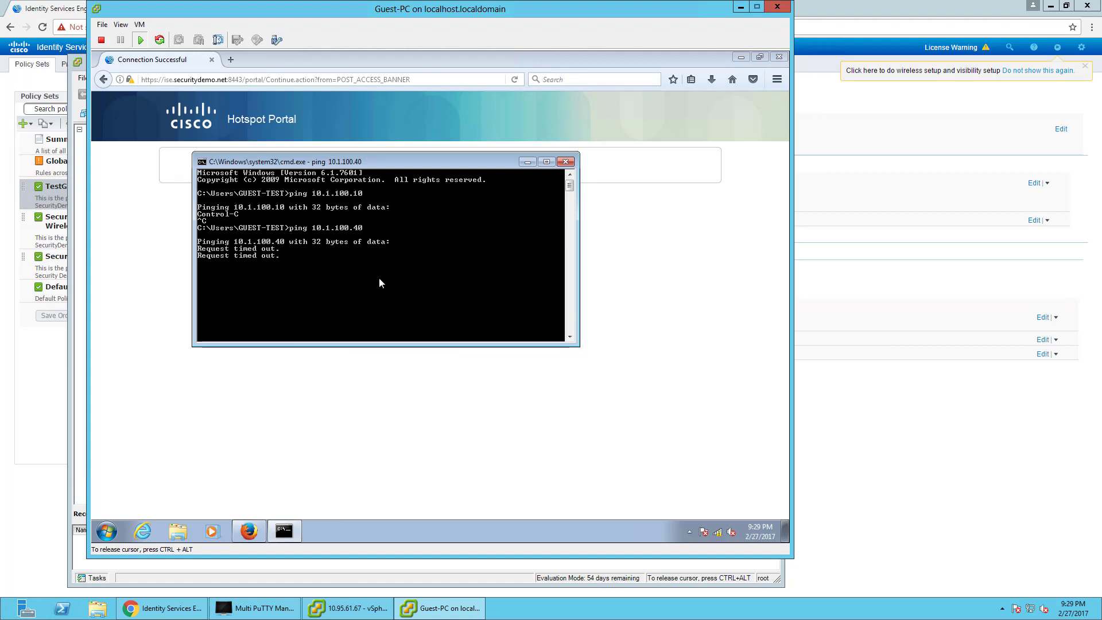
key(ctrl+c)
key(Up)
key(Return)
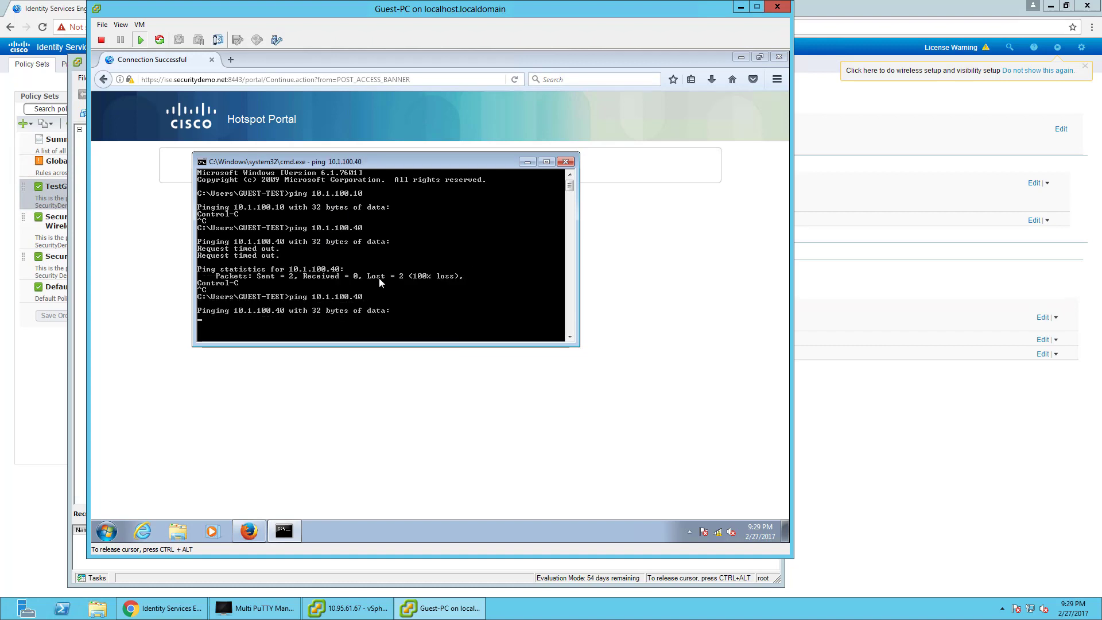
click(626, 460)
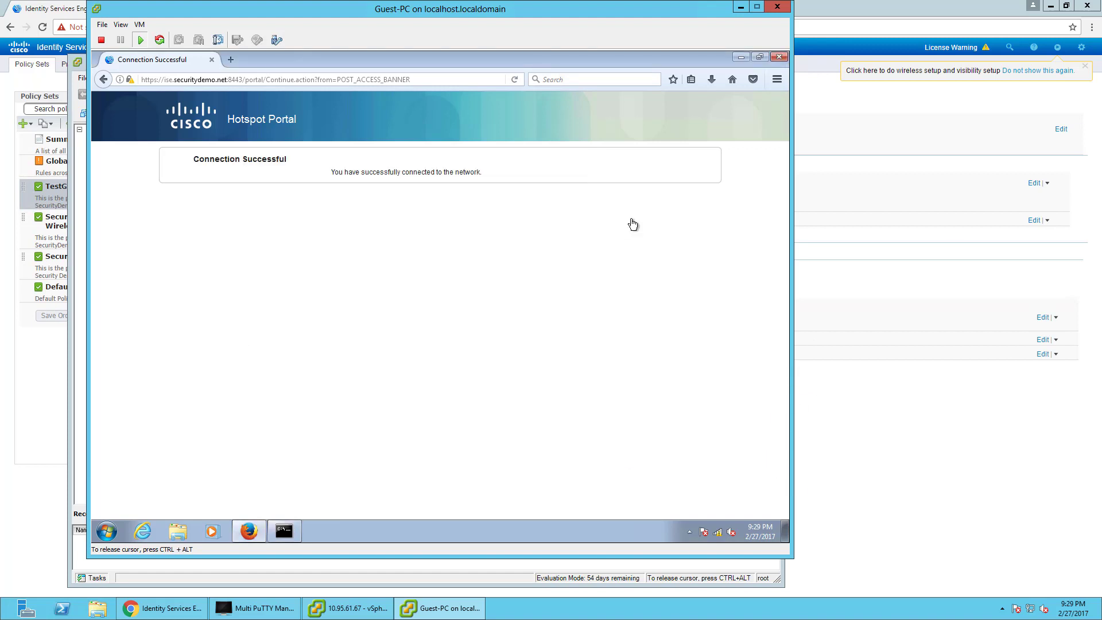
click(294, 533)
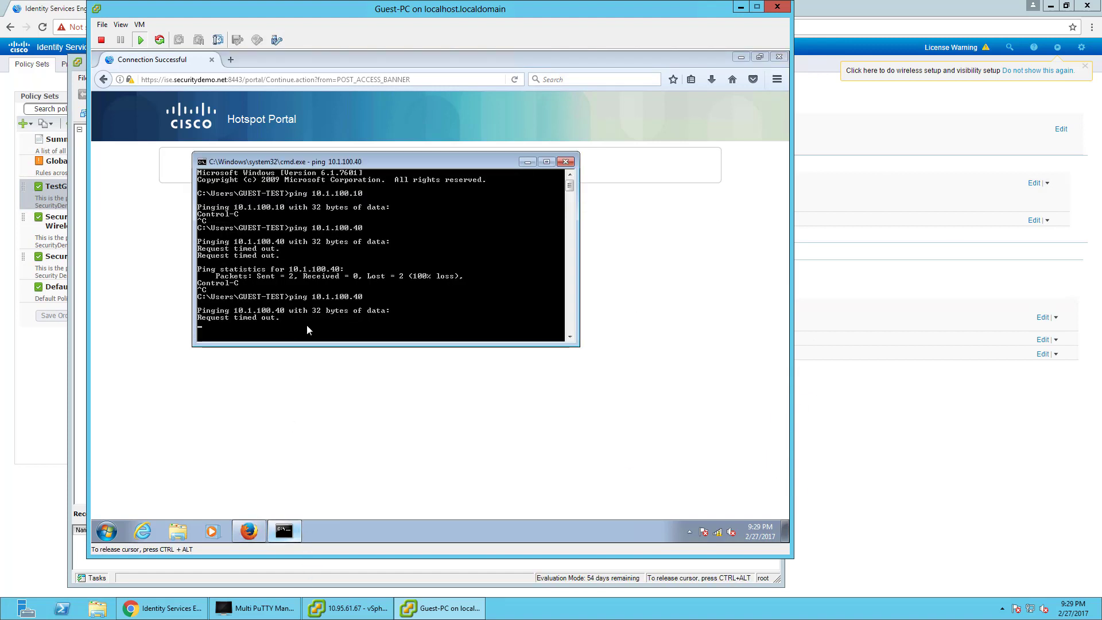
click(232, 66)
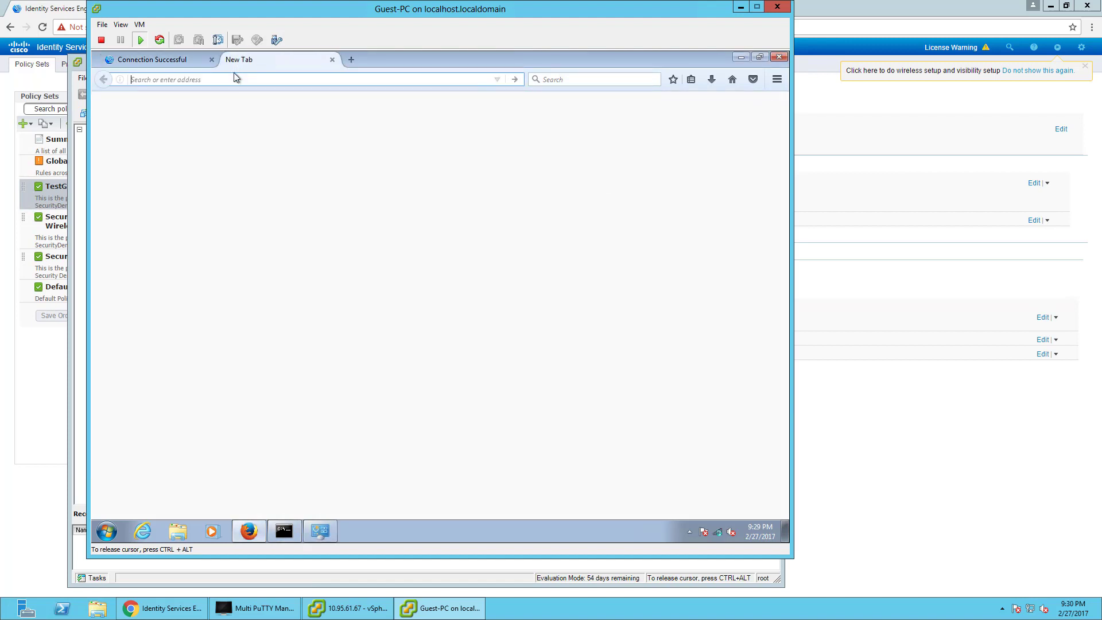
click(231, 60)
text(https:)
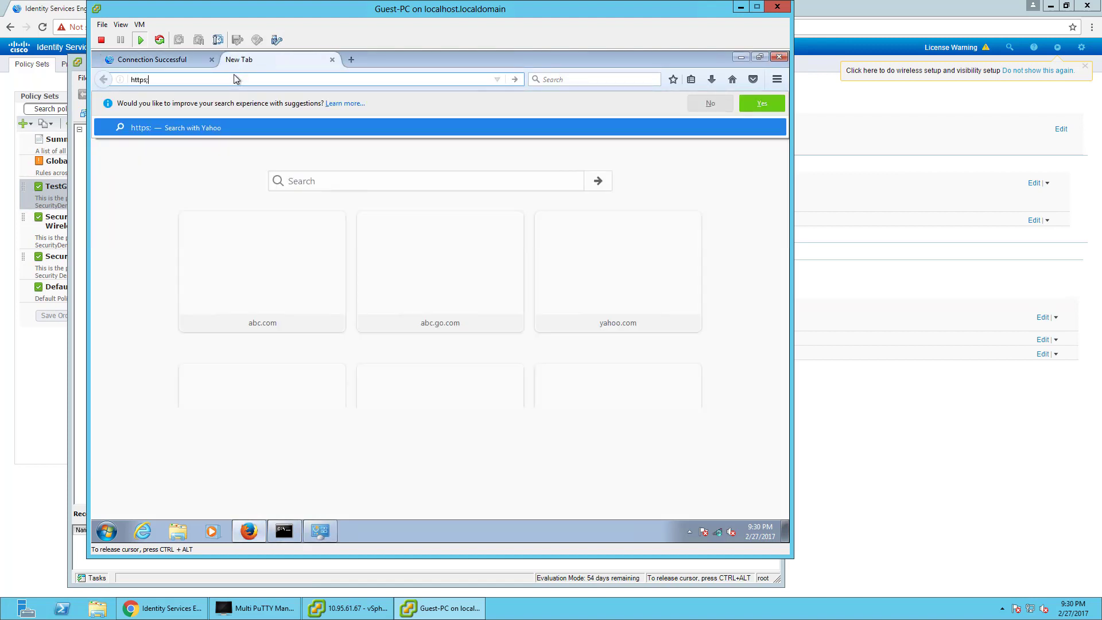
text(////10.1.10)
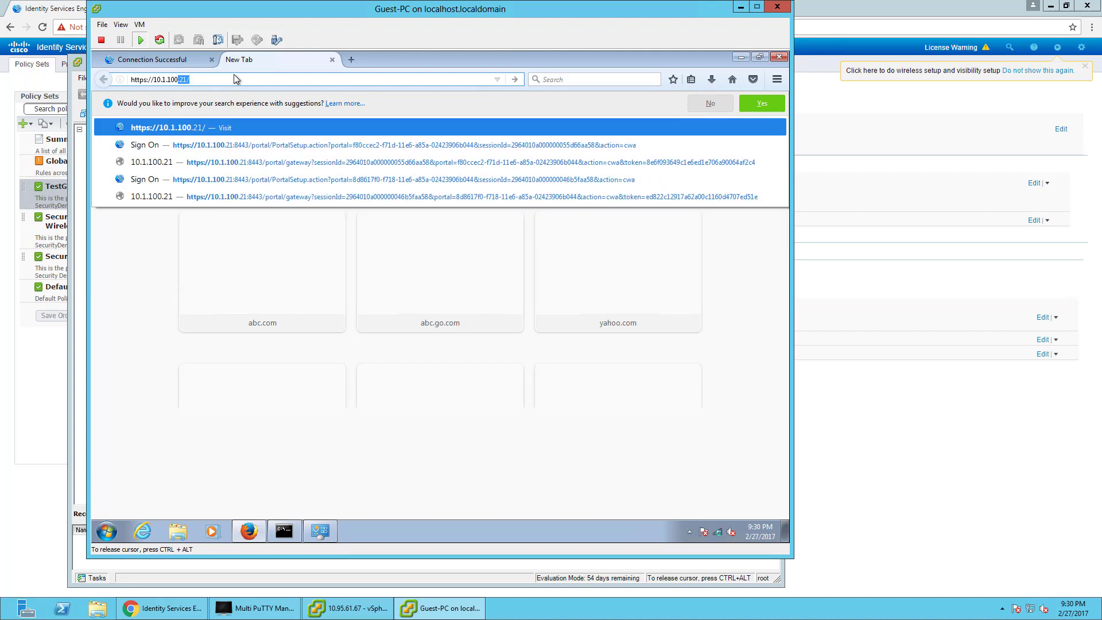
text(0.40)
key(Return)
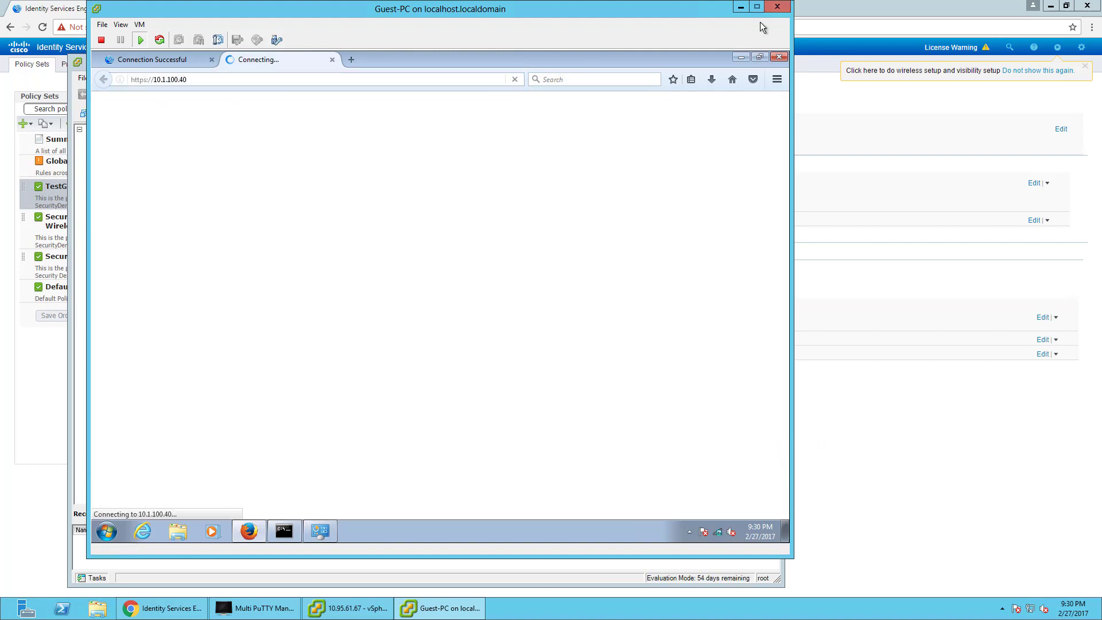
Minimize the guest console and vSphere Client, returning to the wireless controller page.
click(740, 7)
click(732, 60)
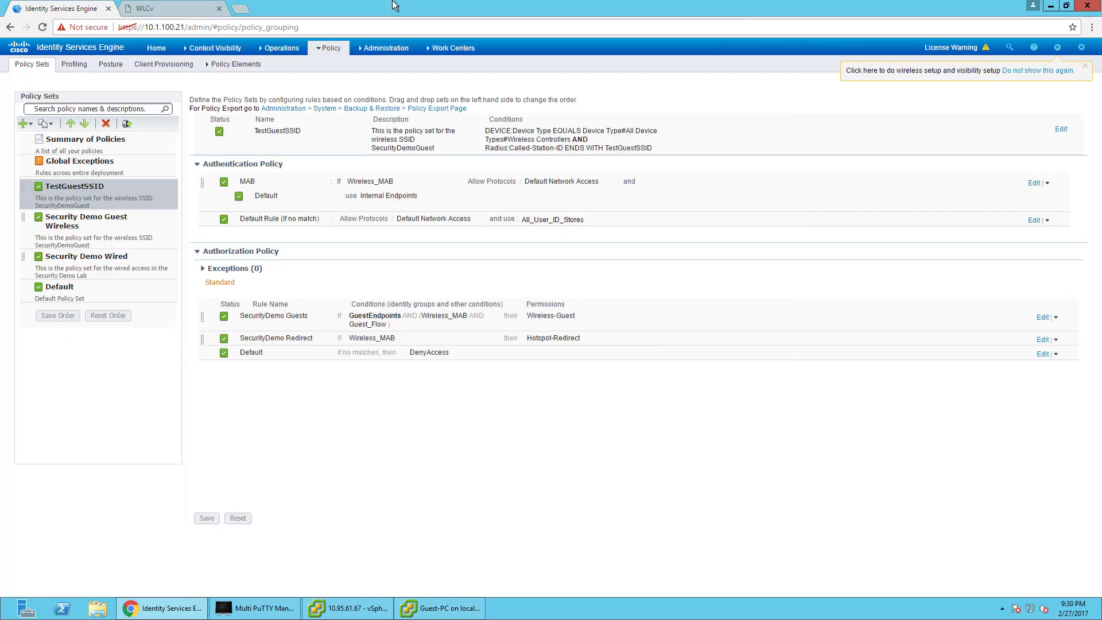
click(169, 8)
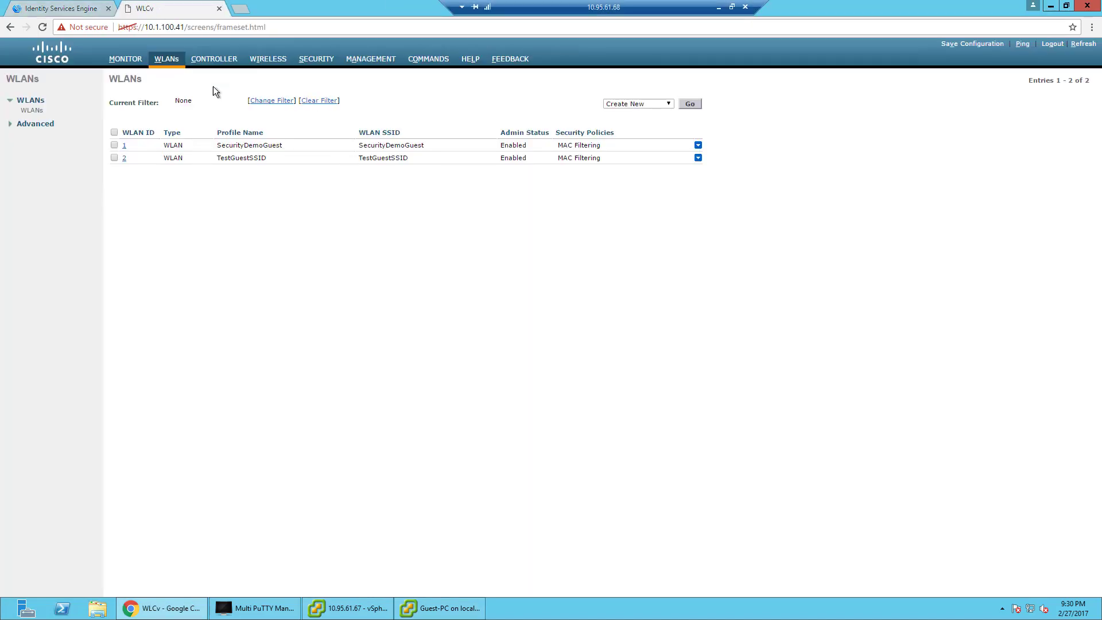
Under MONITOR > Clients, open the guest client's details and confirm its IPv4 ACL Name is GUEST.
click(125, 59)
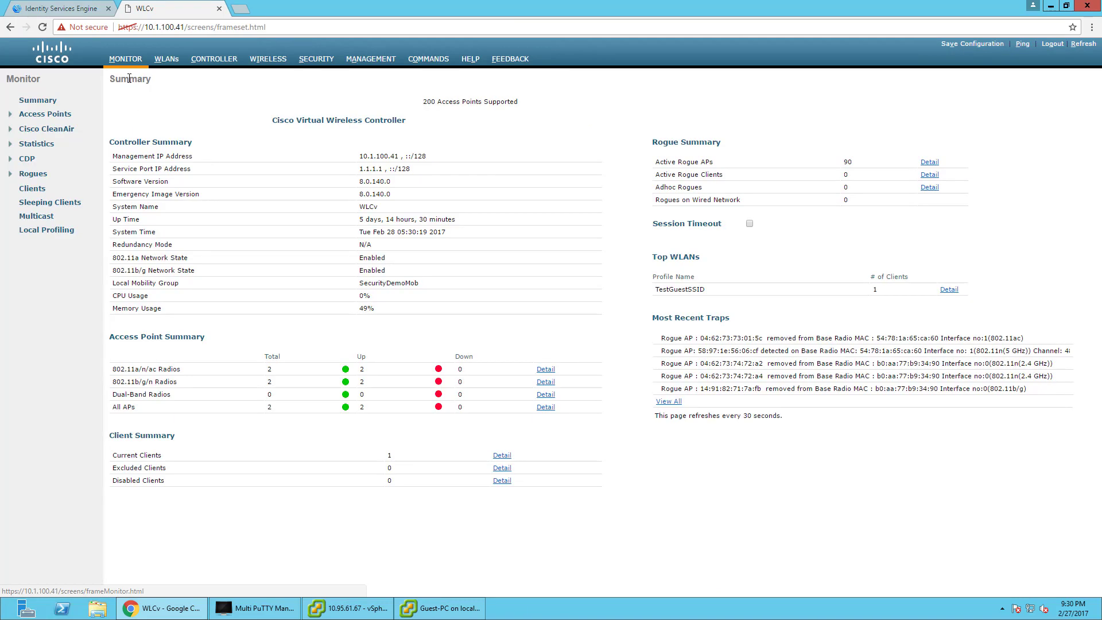
click(32, 188)
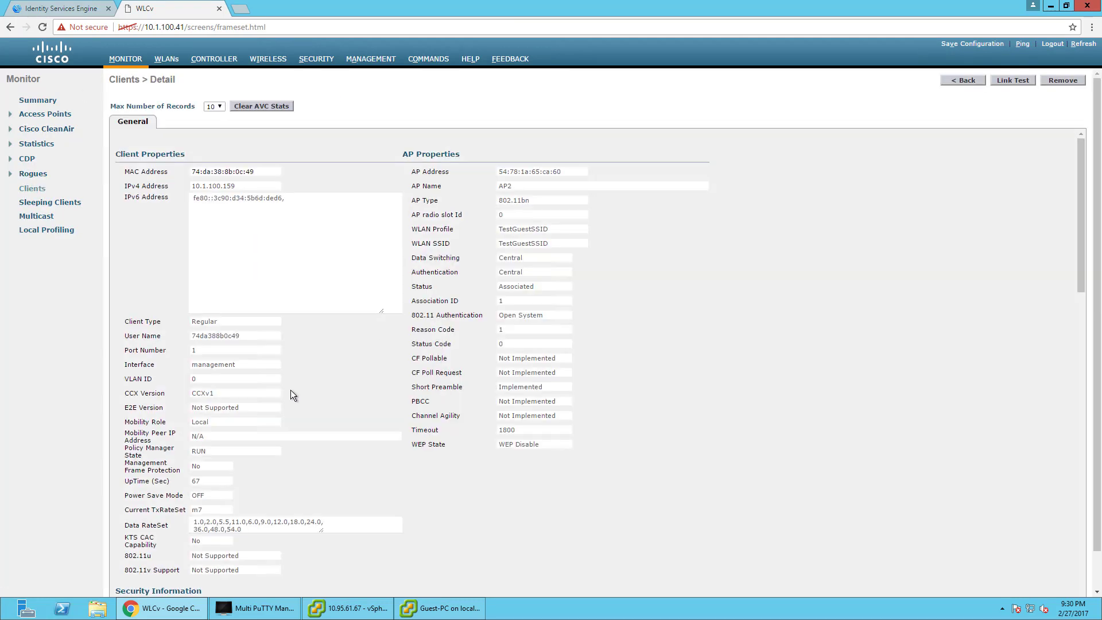
scroll(320, 436, down, 4)
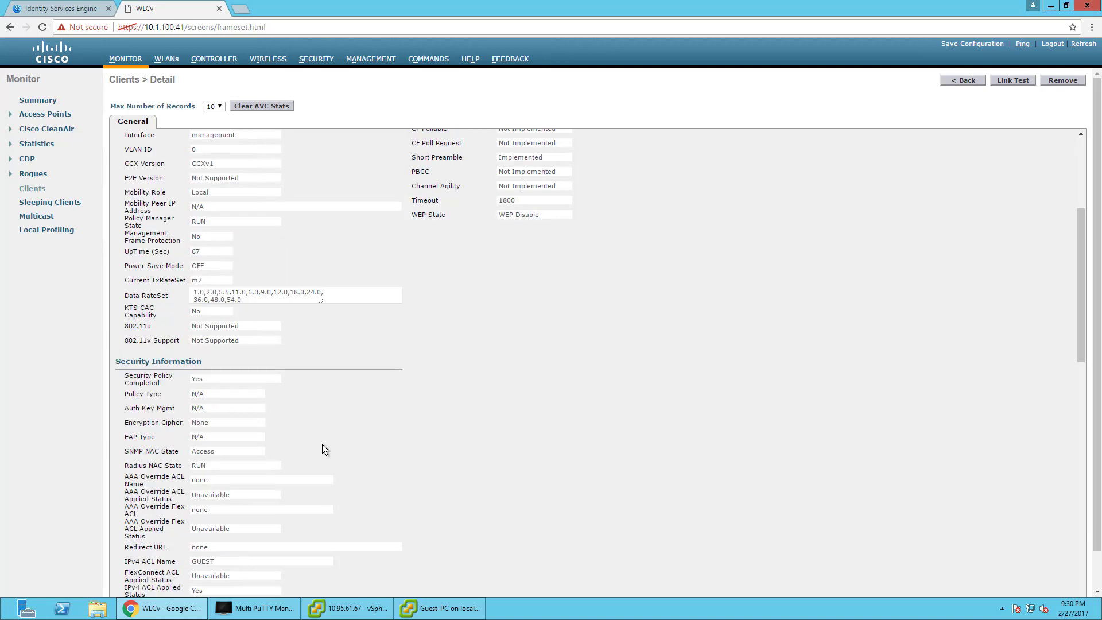
scroll(324, 454, down, 2)
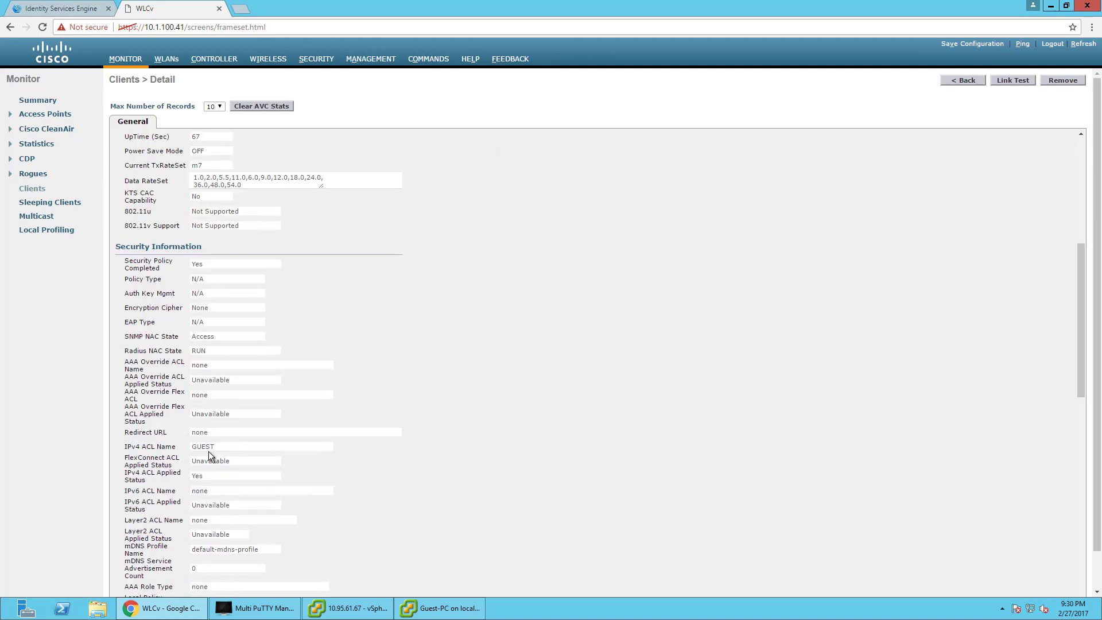
drag(213, 449, 185, 446)
scroll(450, 401, up, 6)
scroll(445, 435, down, 6)
scroll(273, 506, up, 6)
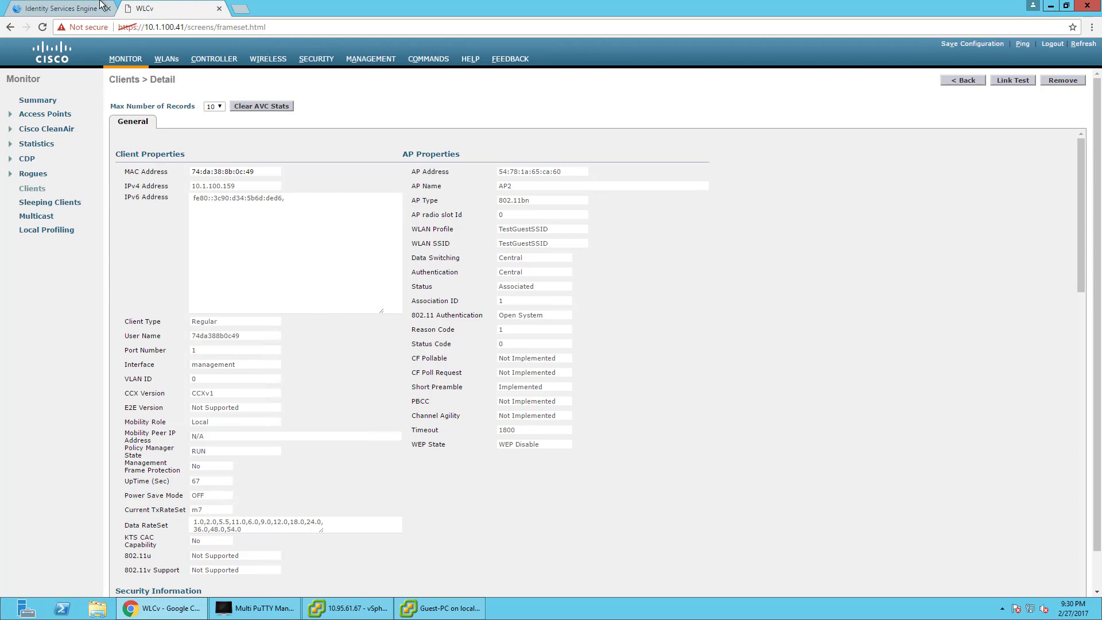
click(80, 9)
click(382, 49)
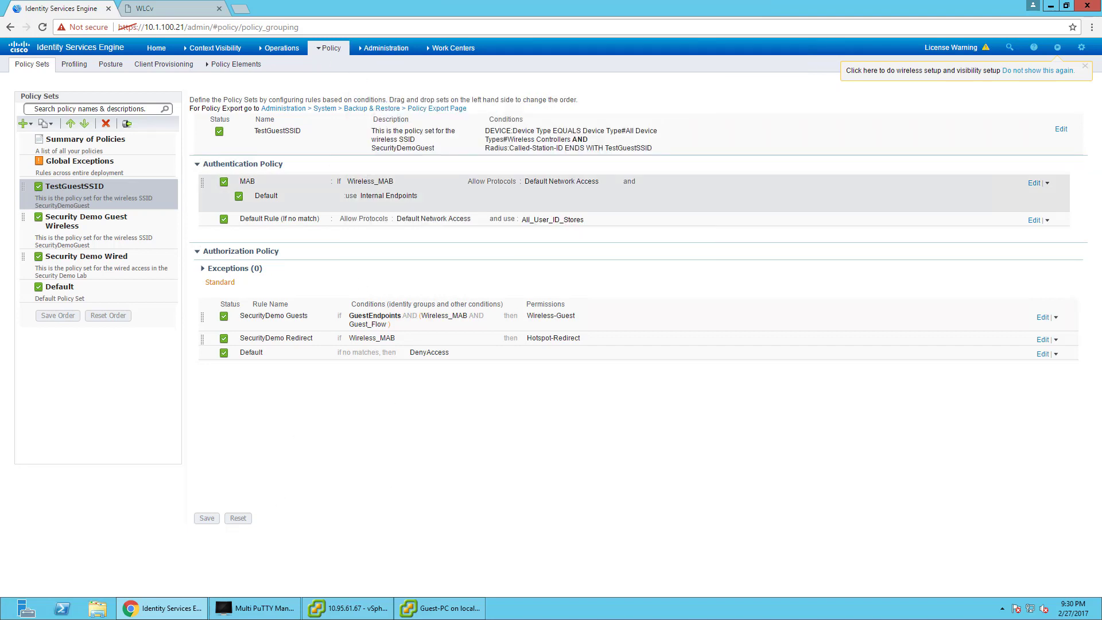
Disconnect the Guest-PC from TestGuestSSID via the tray network icon.
click(422, 610)
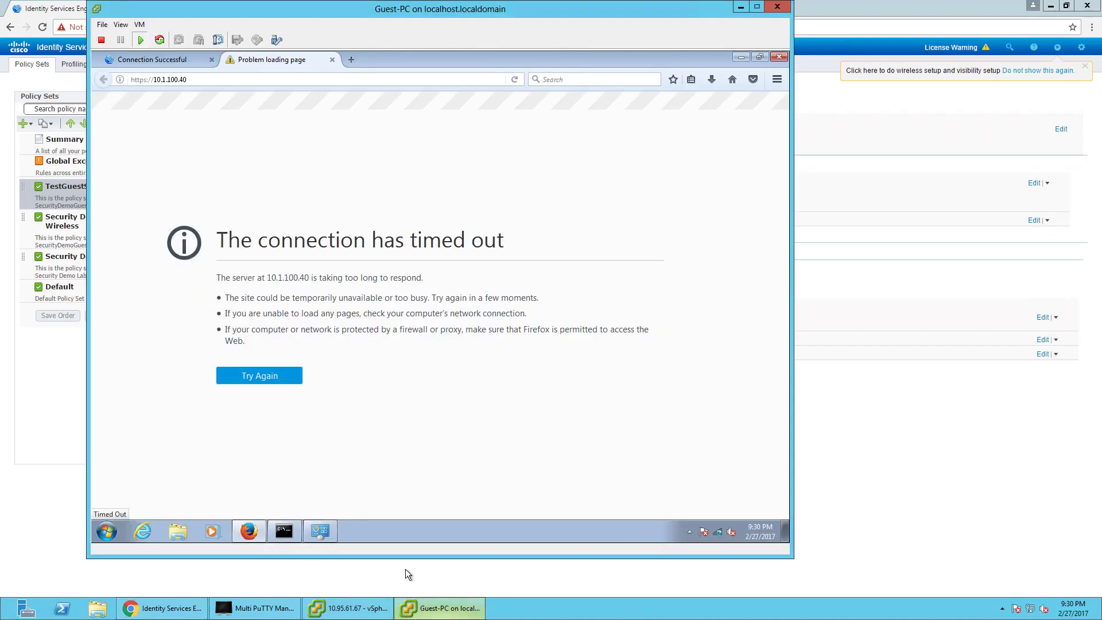
click(721, 532)
click(748, 373)
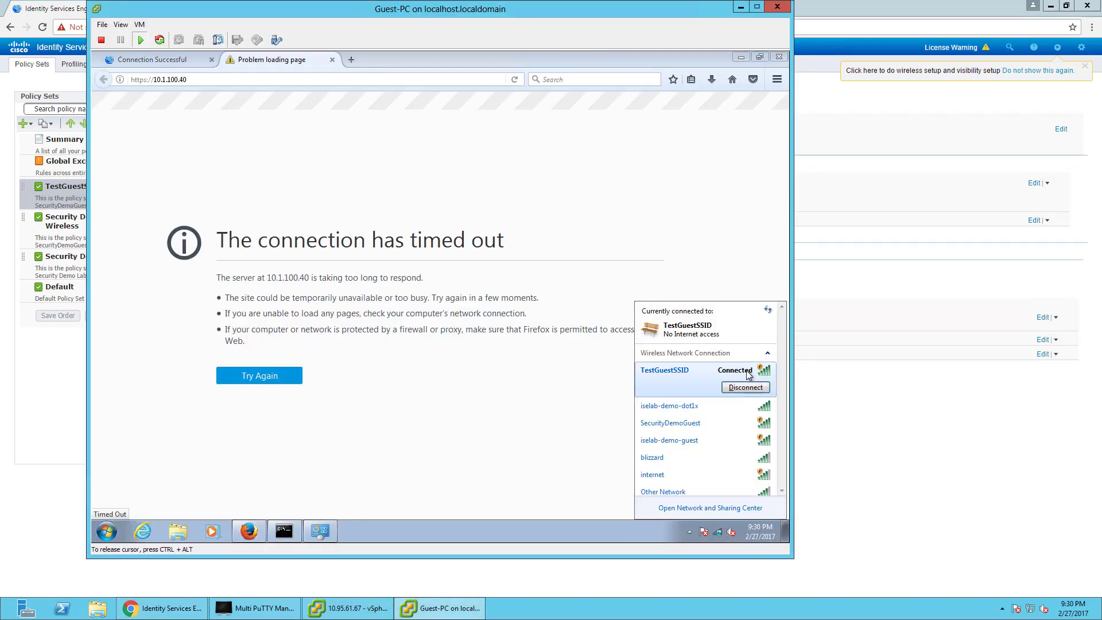
click(745, 388)
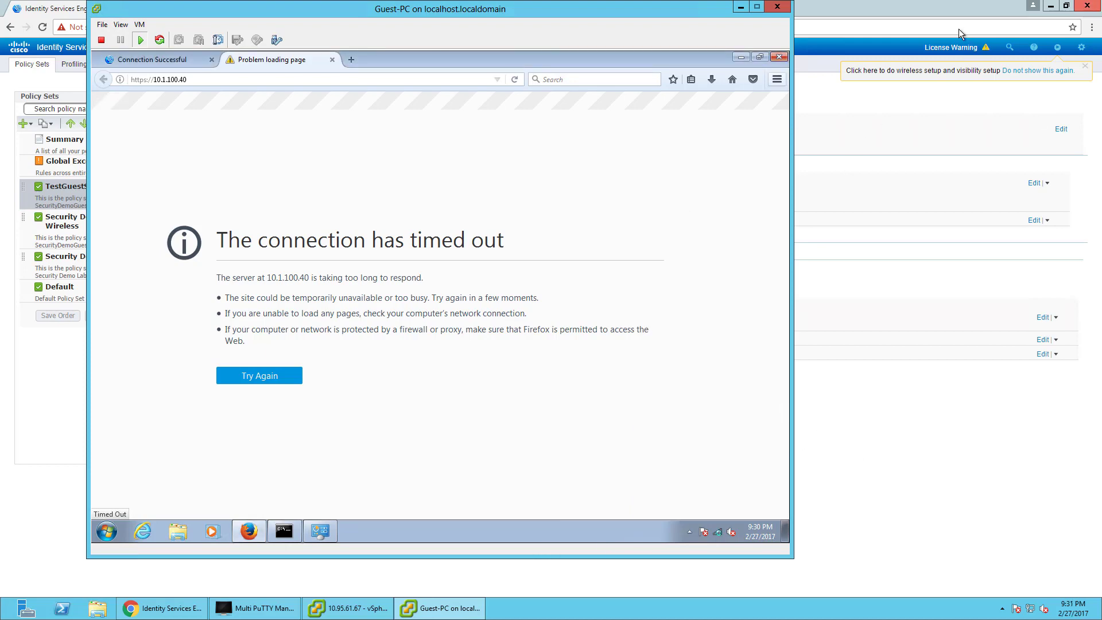
click(858, 51)
mouse_move(408, 50)
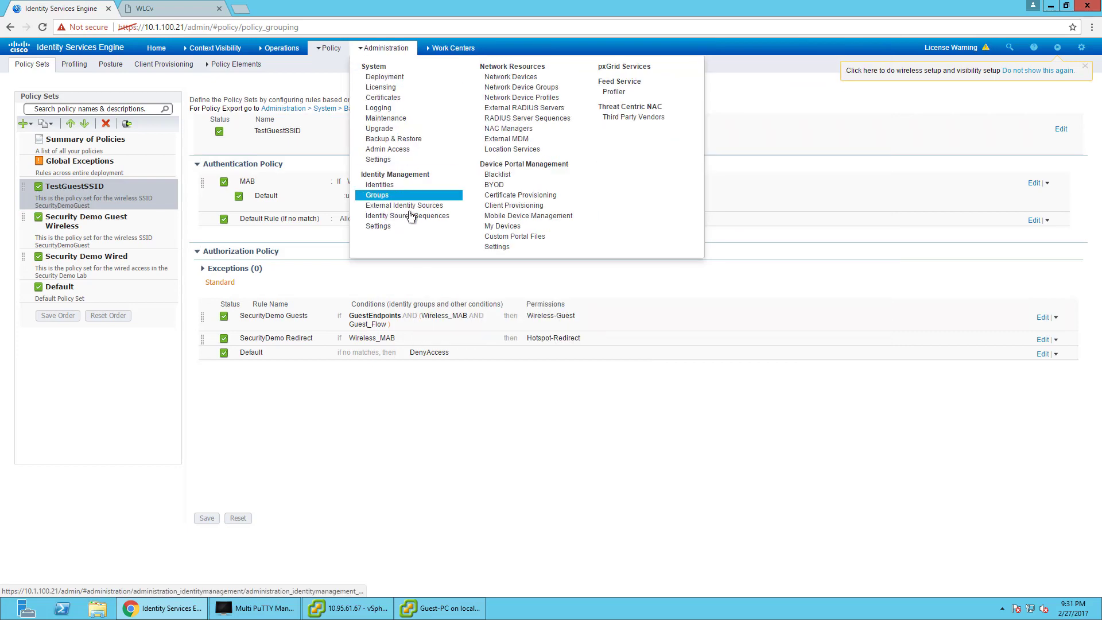
Go from BYOD Portals & Components to the Guest Access Portals & Components page in ISE Work Centers.
mouse_move(453, 48)
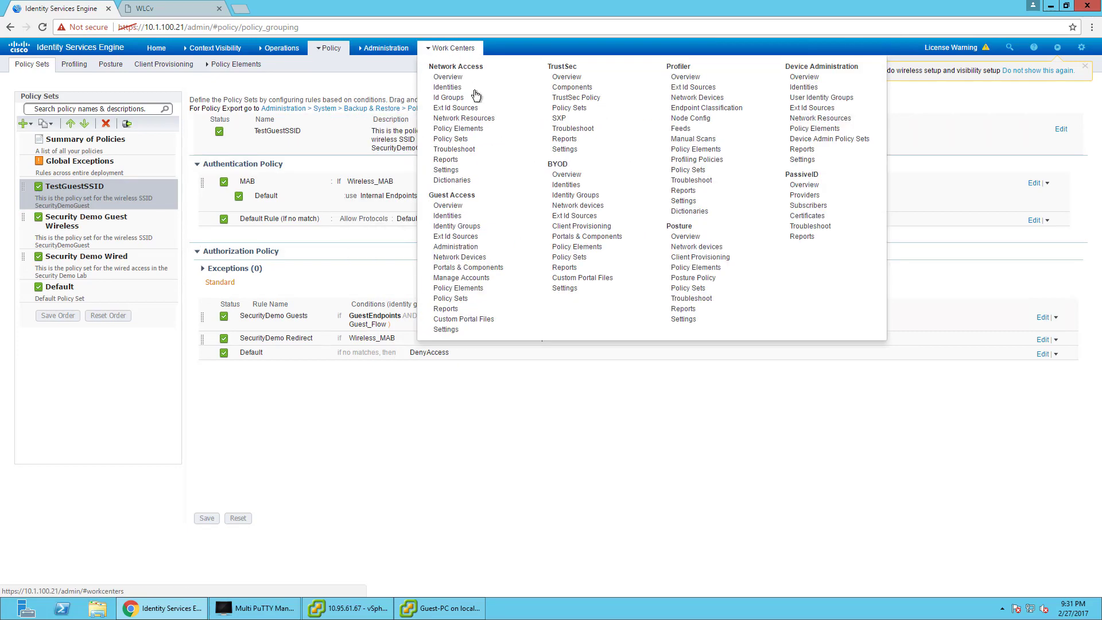
click(581, 236)
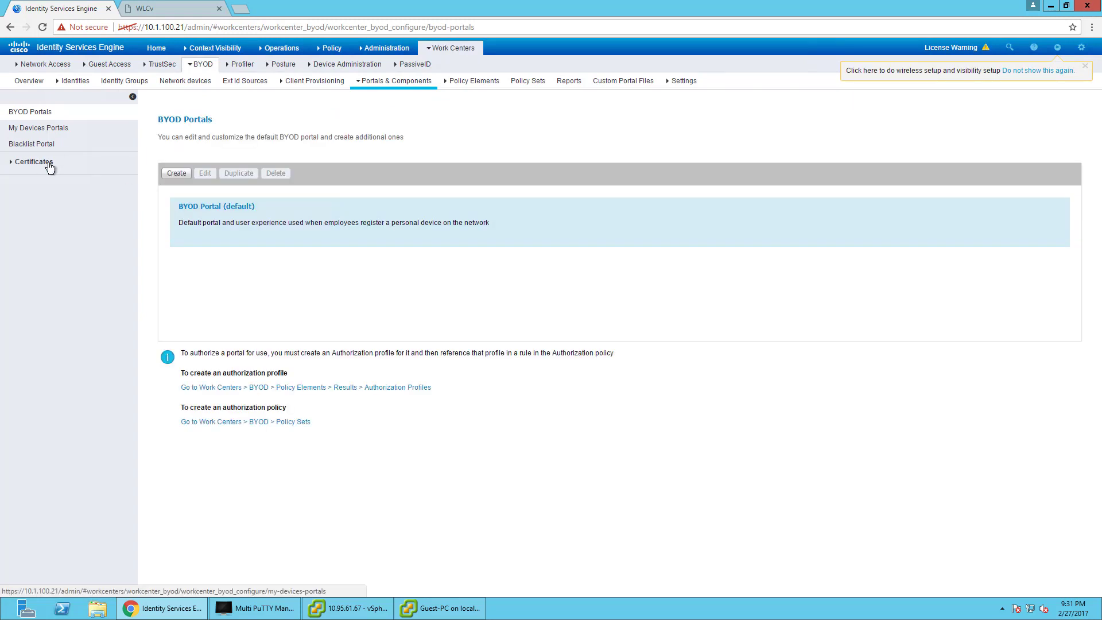
mouse_move(123, 68)
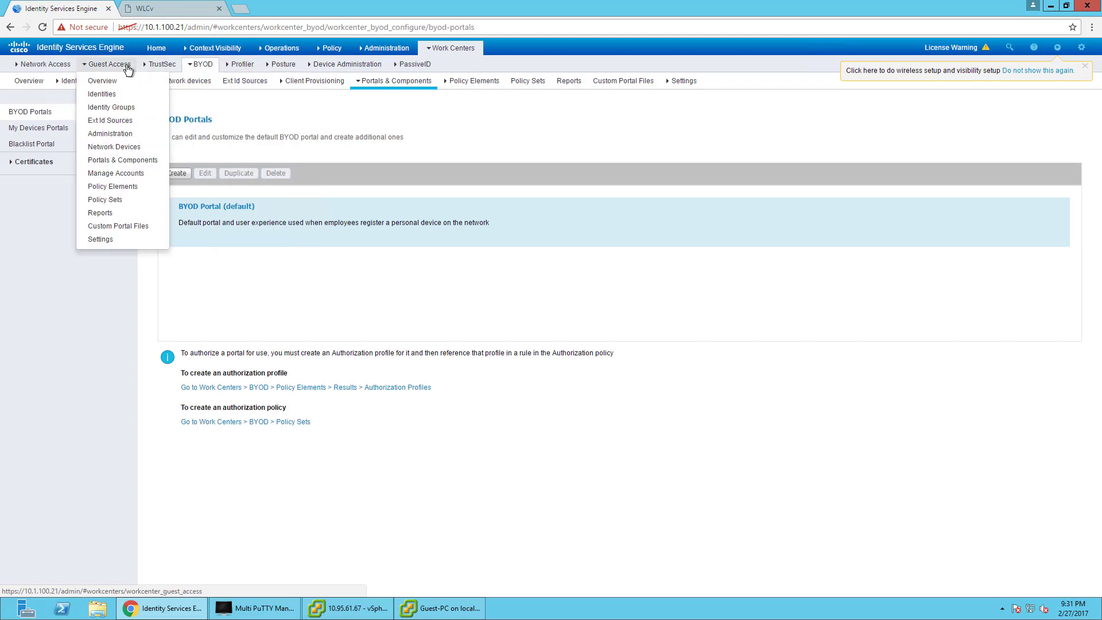
click(122, 160)
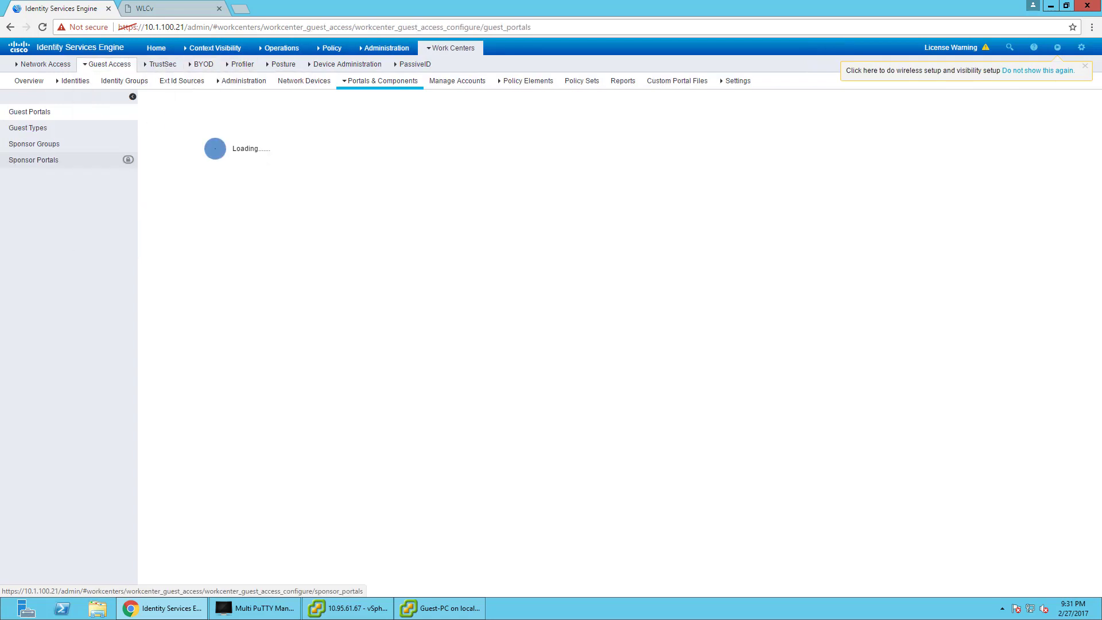
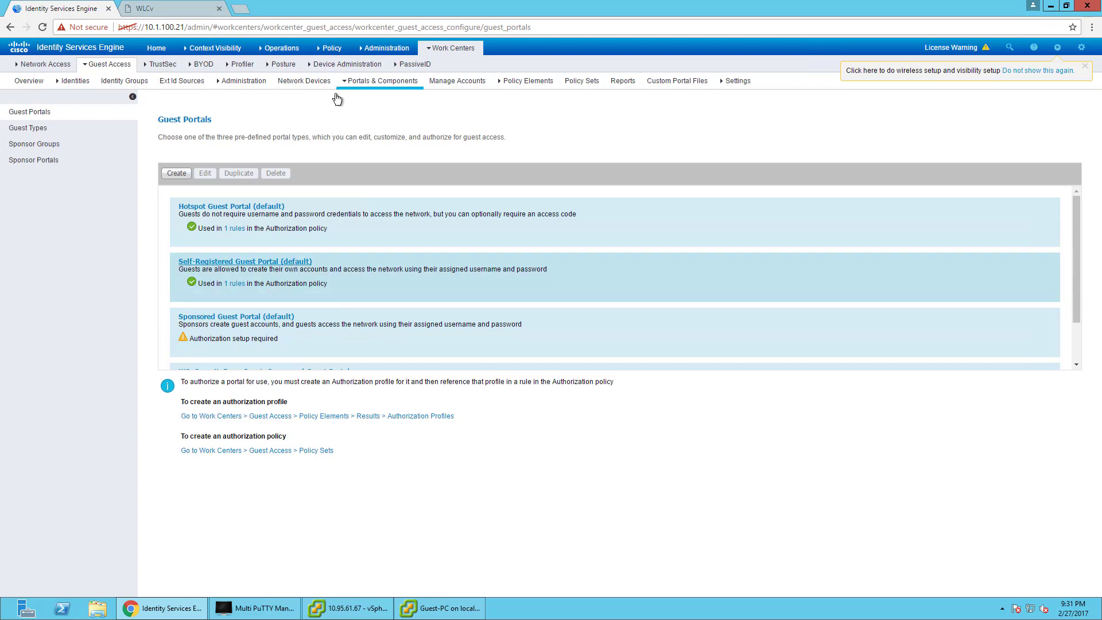
Browse the authorization result types under Policy > Policy Elements > Results.
click(330, 48)
click(338, 128)
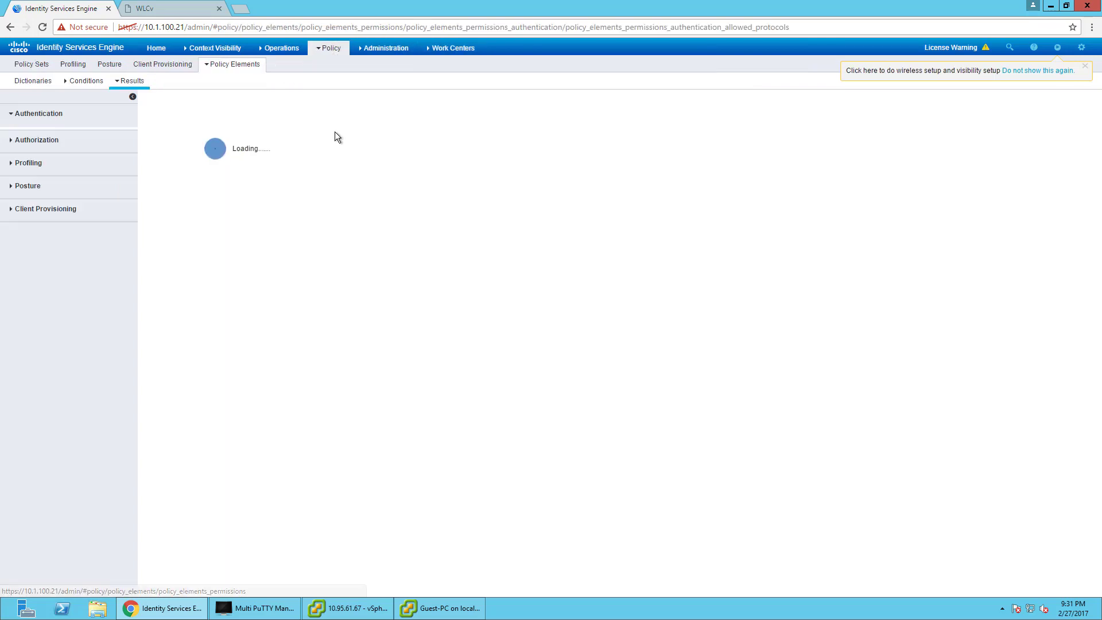
click(50, 154)
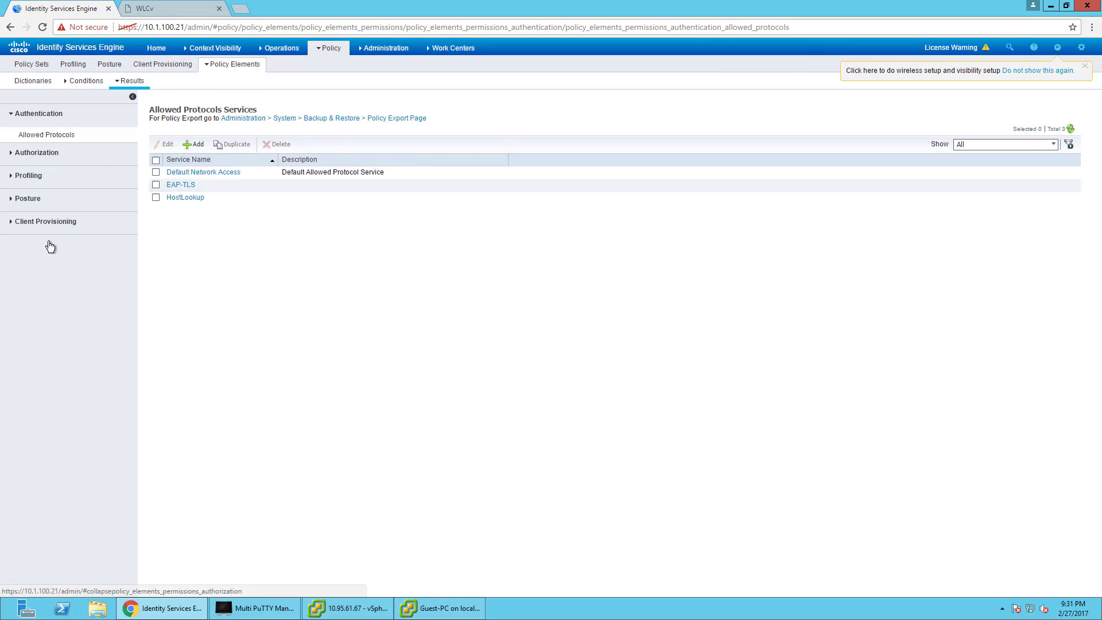
Open Self-Registered Guest Portal (default) from Guest Access Portals & Components for editing.
mouse_move(327, 53)
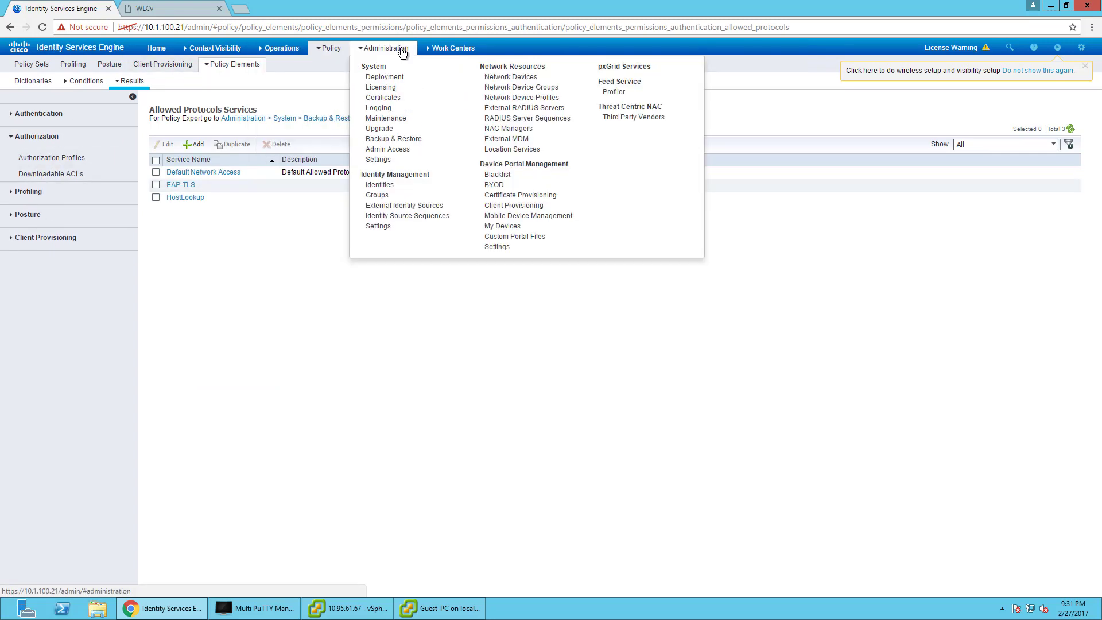
mouse_move(432, 51)
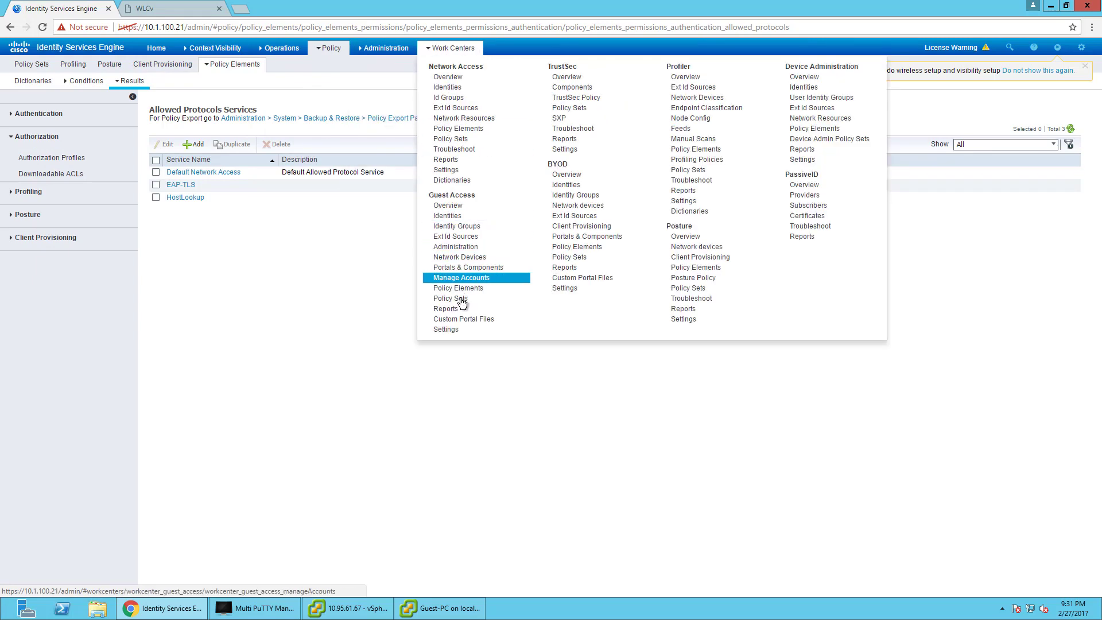
click(466, 268)
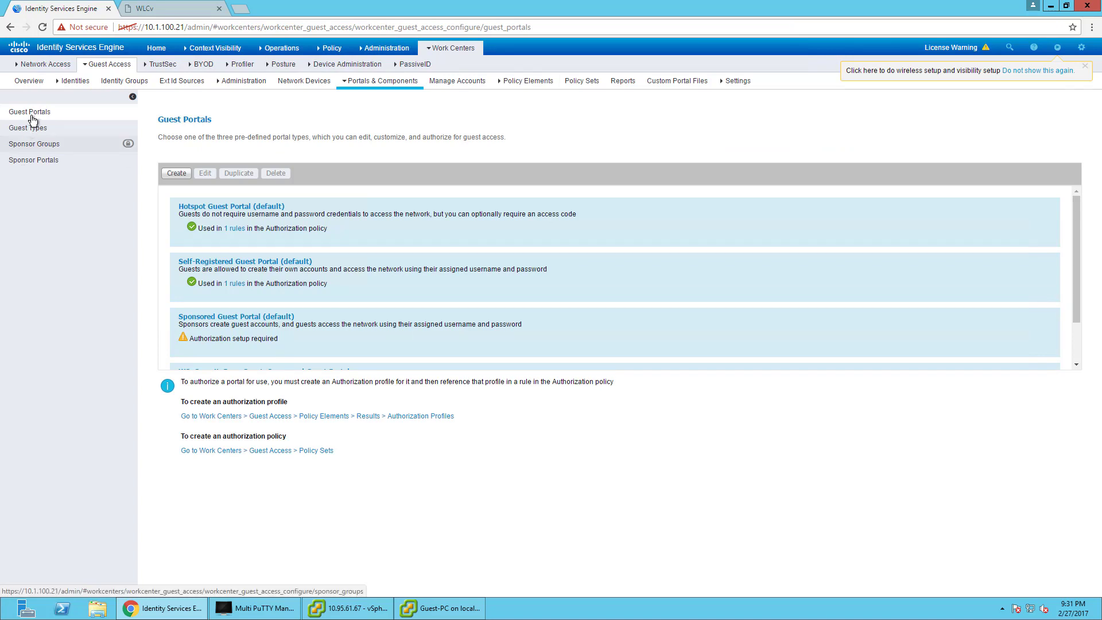
click(239, 262)
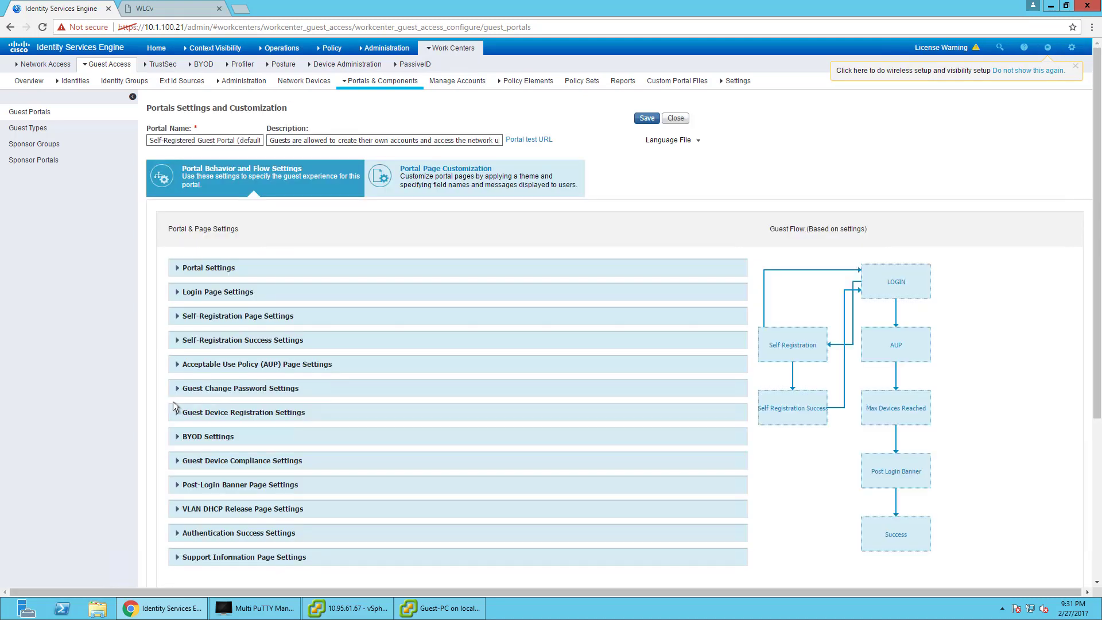
Expand the portal's Portal Settings and Login Page Settings sections.
scroll(220, 270, down, 2)
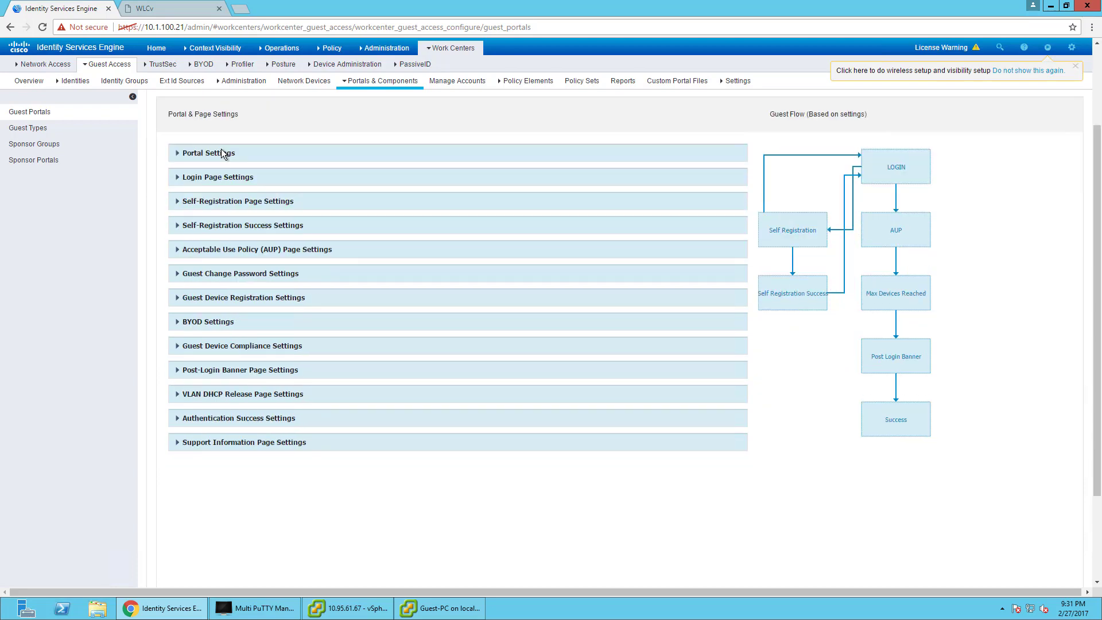
click(222, 153)
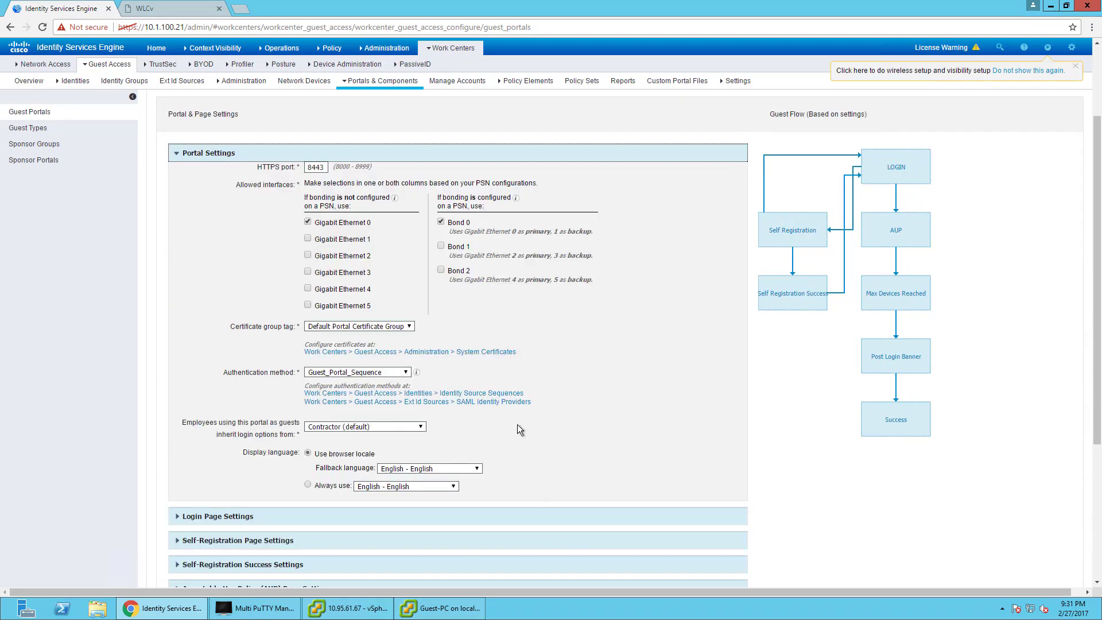
scroll(261, 441, down, 4)
click(231, 347)
scroll(405, 432, down, 3)
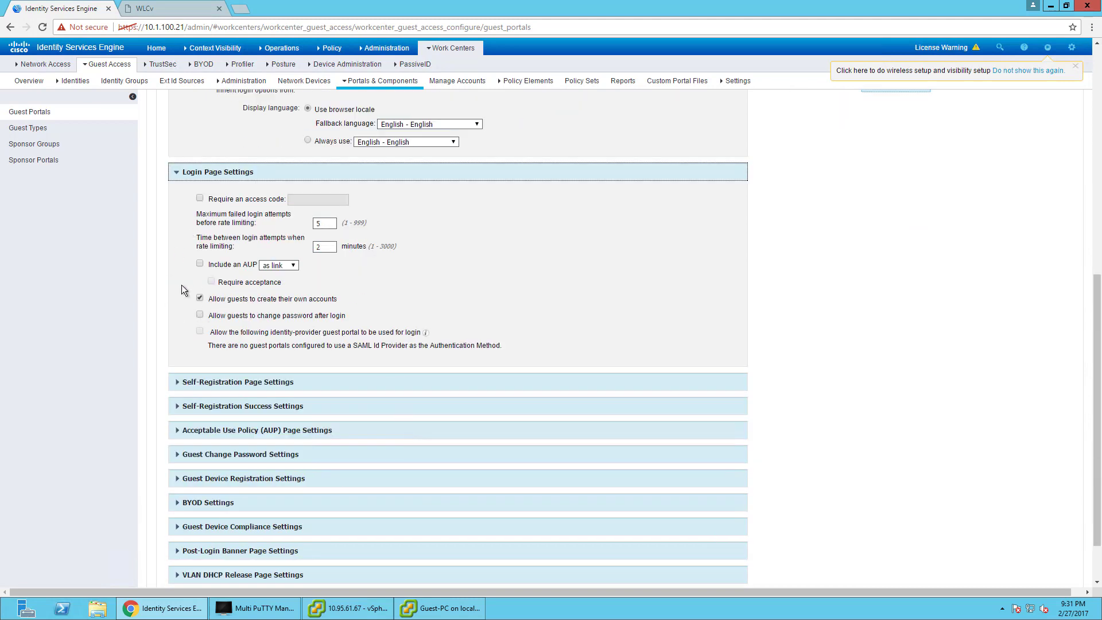
drag(286, 298, 209, 313)
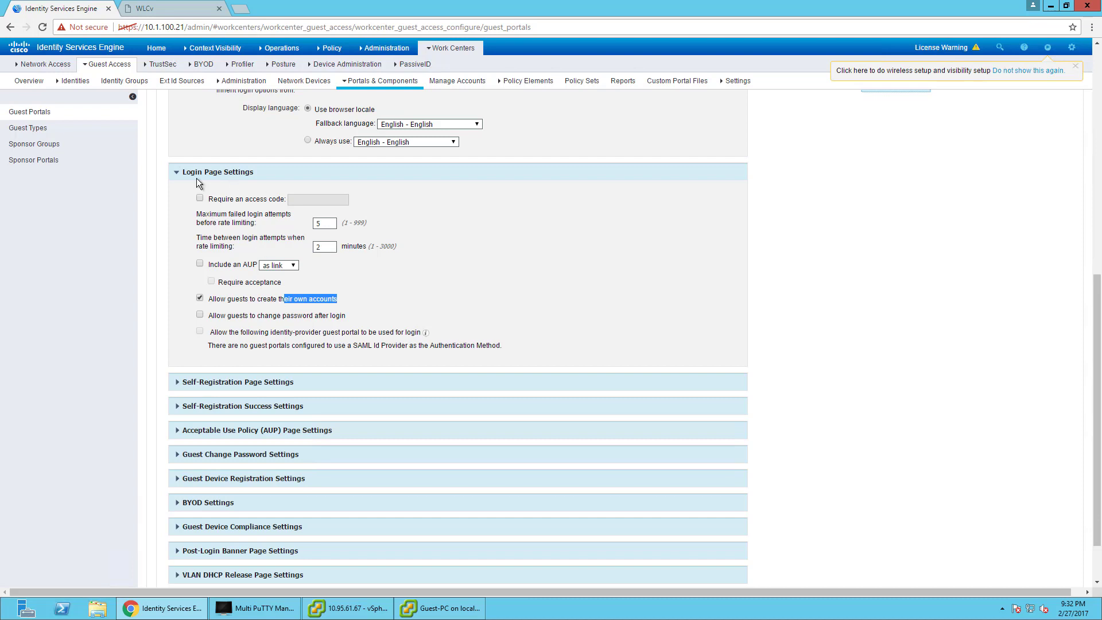
Turn on 'Require an access code' for the login page and fill in the access code.
click(200, 198)
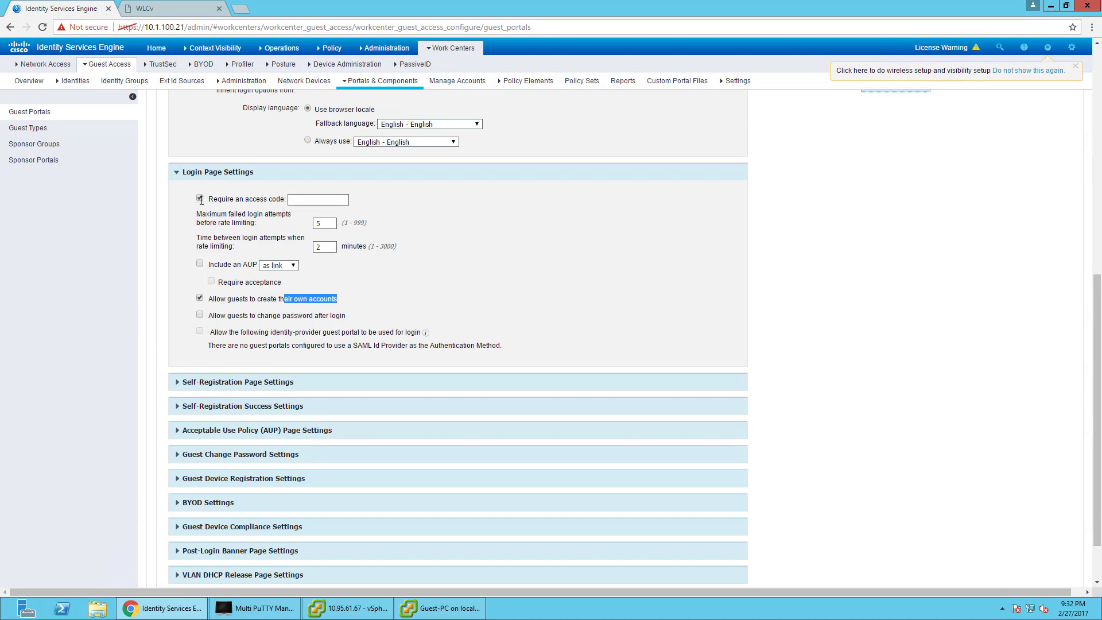
click(195, 199)
click(201, 201)
click(200, 198)
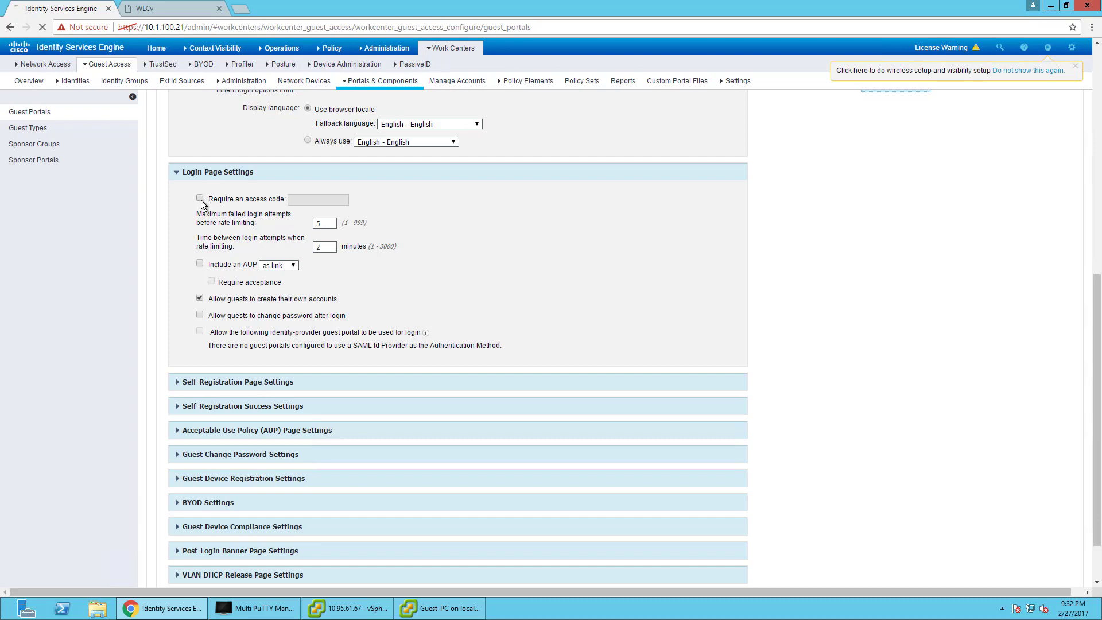
click(310, 198)
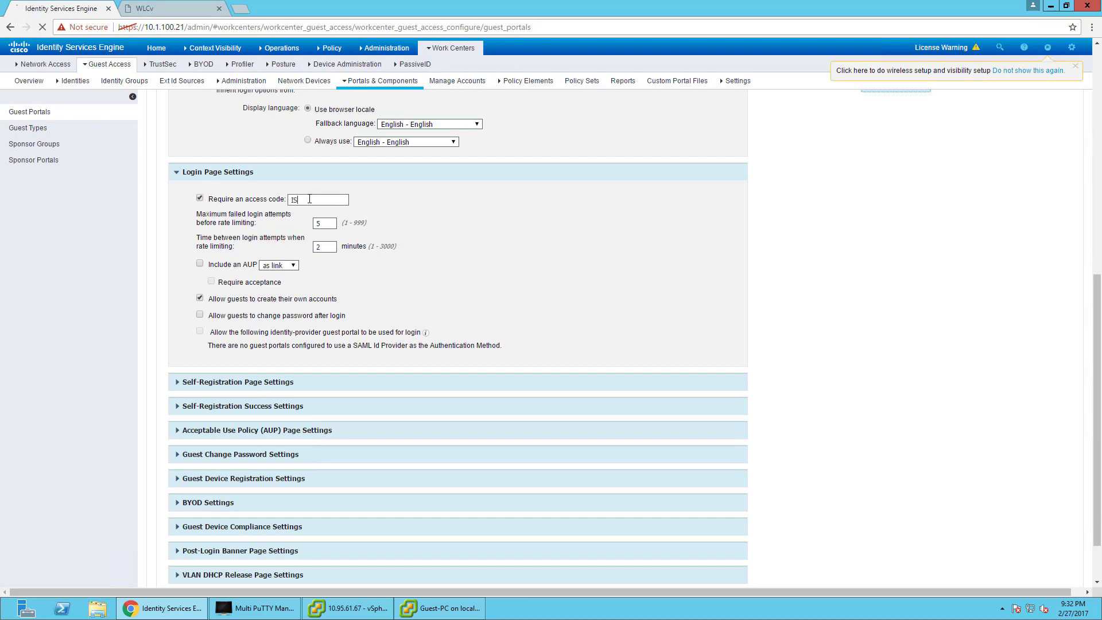
click(251, 383)
Scroll through Self-Registration Page Settings and expand the Self-Registration Success settings.
scroll(404, 433, down, 4)
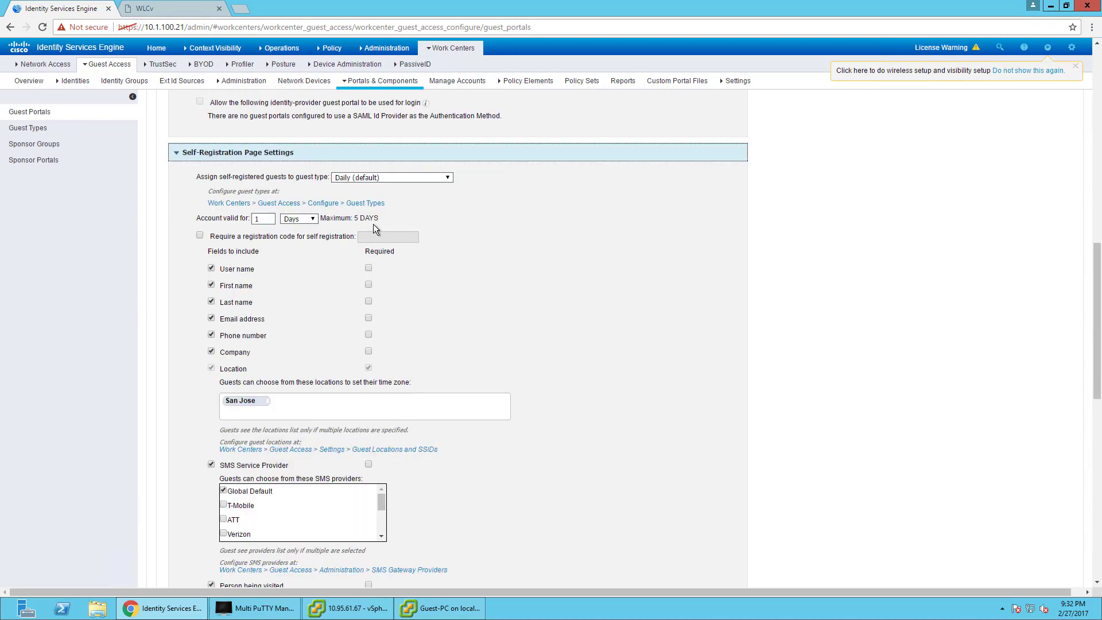
scroll(289, 462, down, 3)
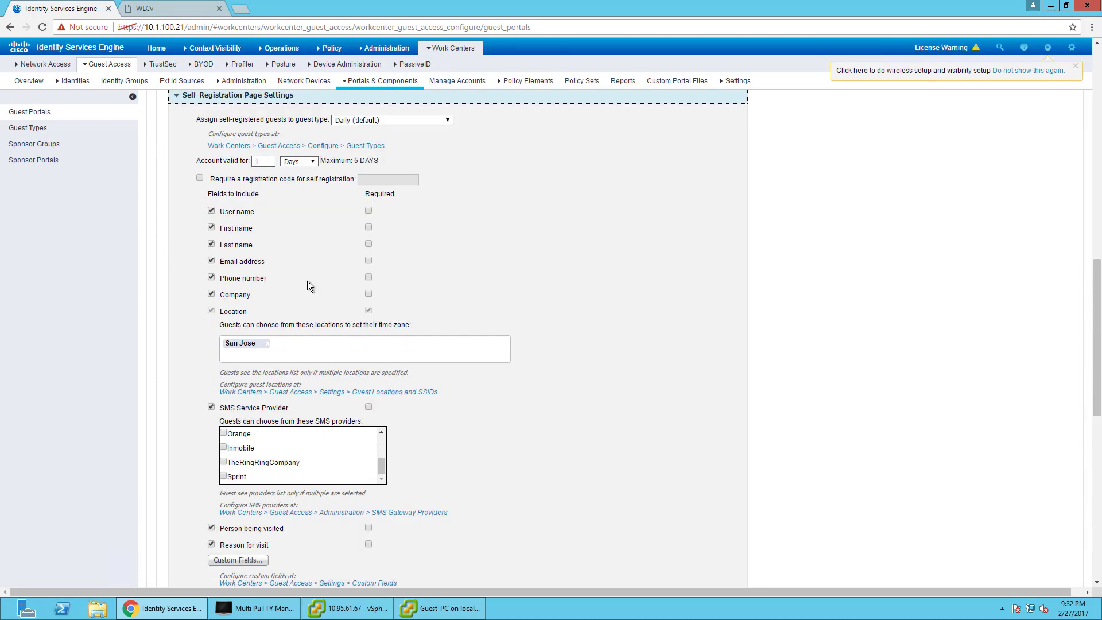
scroll(307, 280, down, 3)
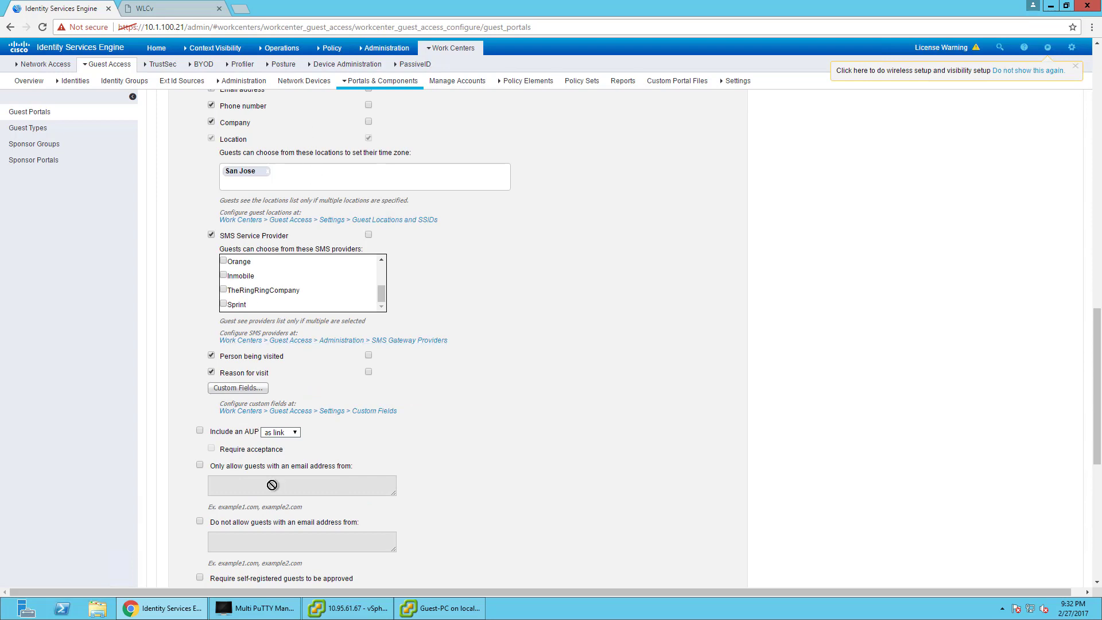
scroll(272, 485, down, 7)
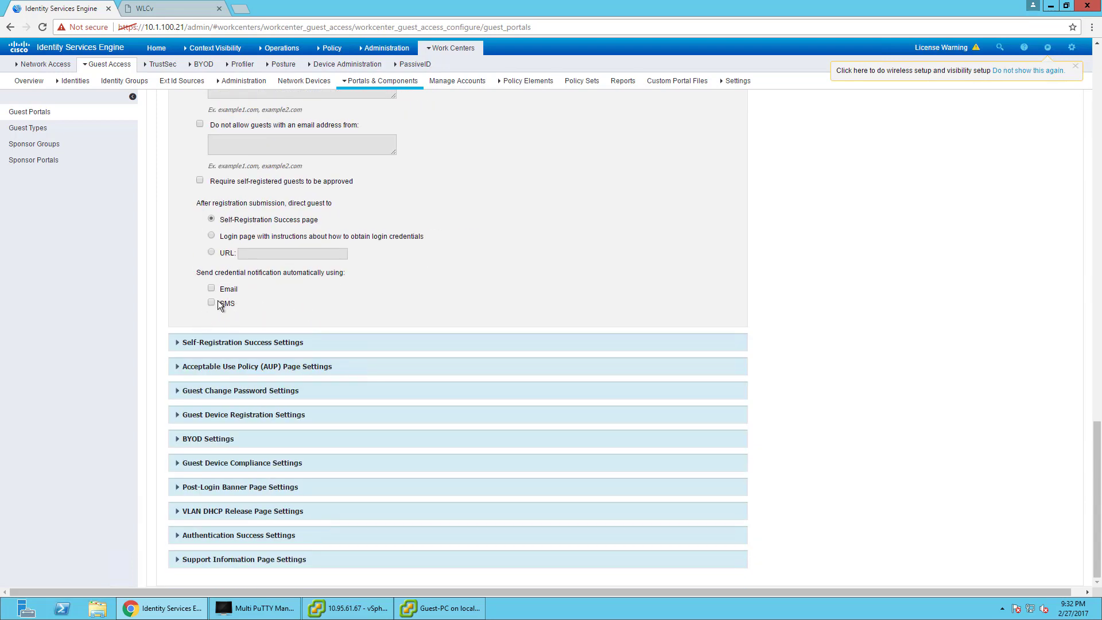
click(224, 348)
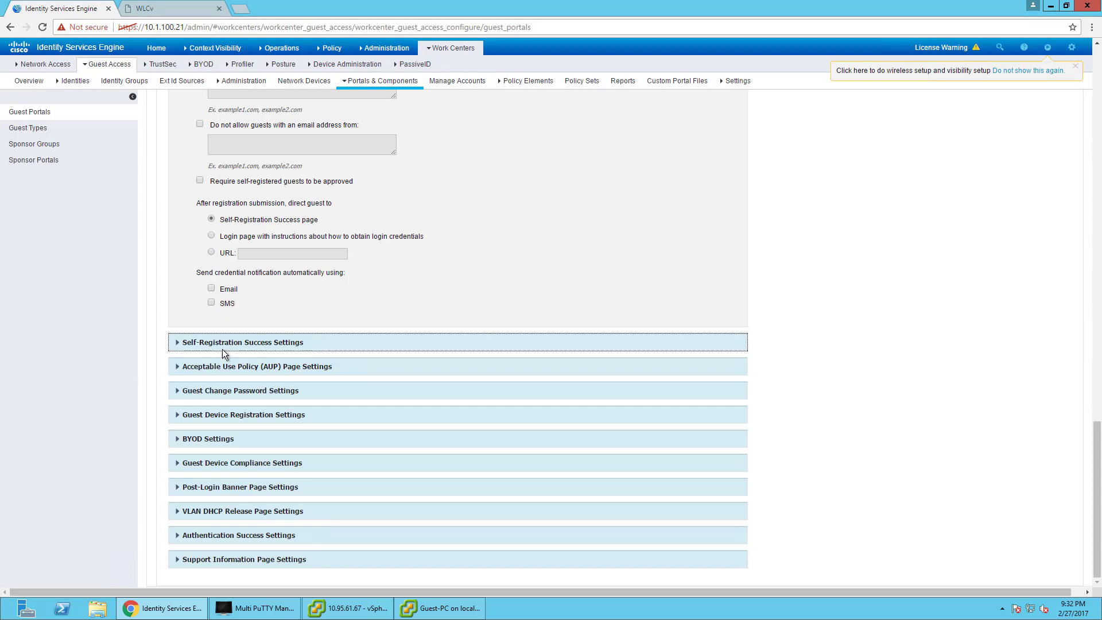
scroll(227, 439, down, 4)
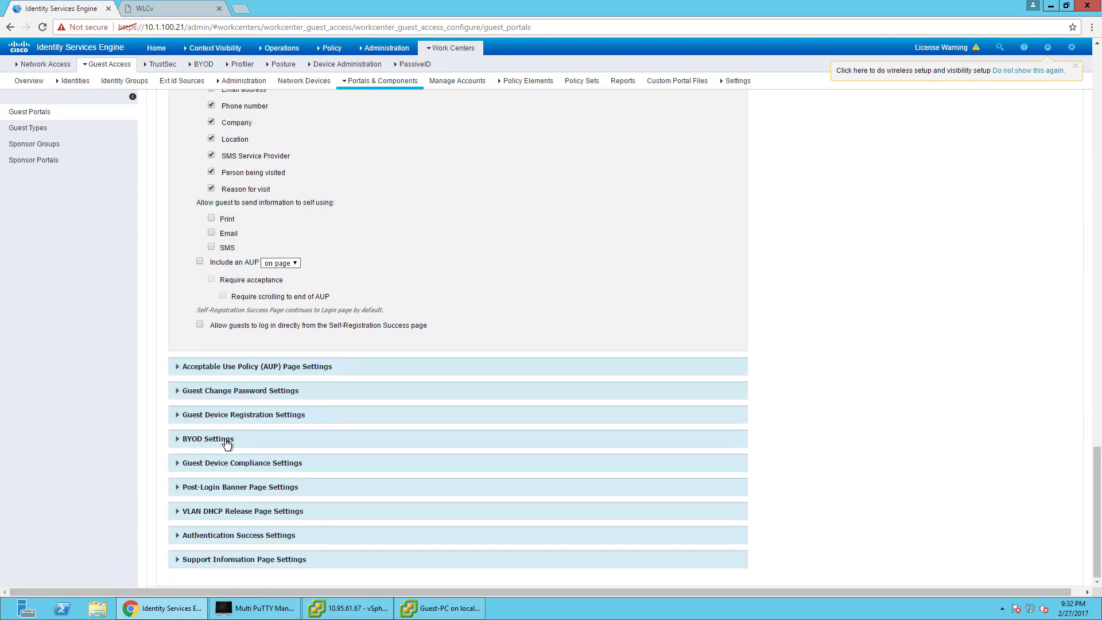
scroll(456, 477, up, 6)
scroll(442, 465, down, 6)
scroll(316, 414, down, 2)
Expand the AUP Page and Guest Change Password settings, then scroll back to the top.
click(216, 368)
scroll(201, 427, down, 3)
click(221, 392)
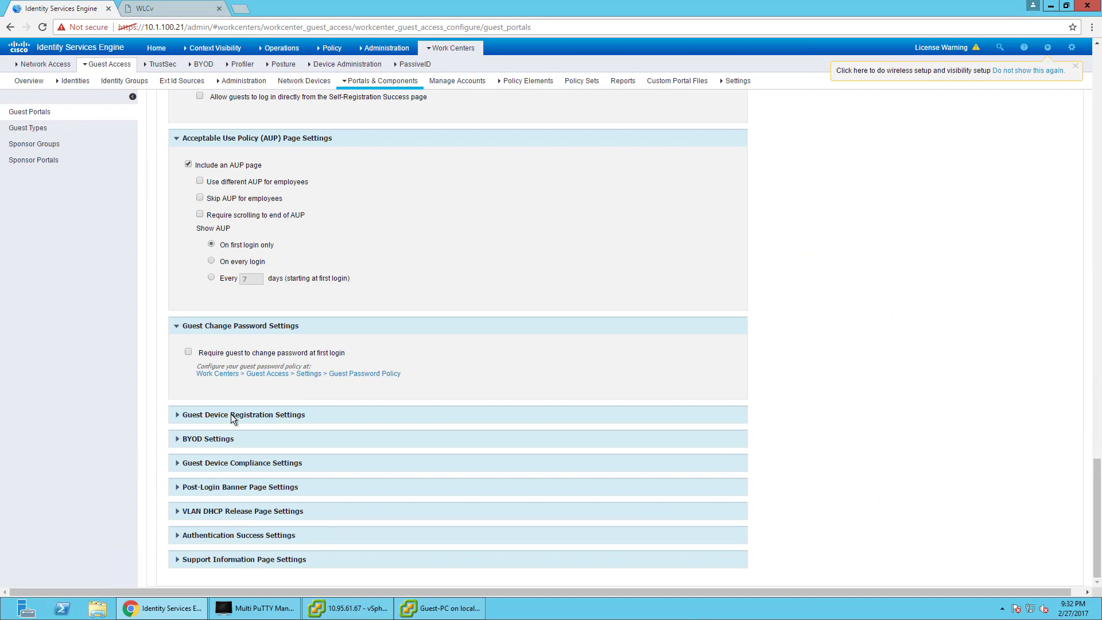
scroll(343, 230, up, 4)
scroll(354, 257, up, 8)
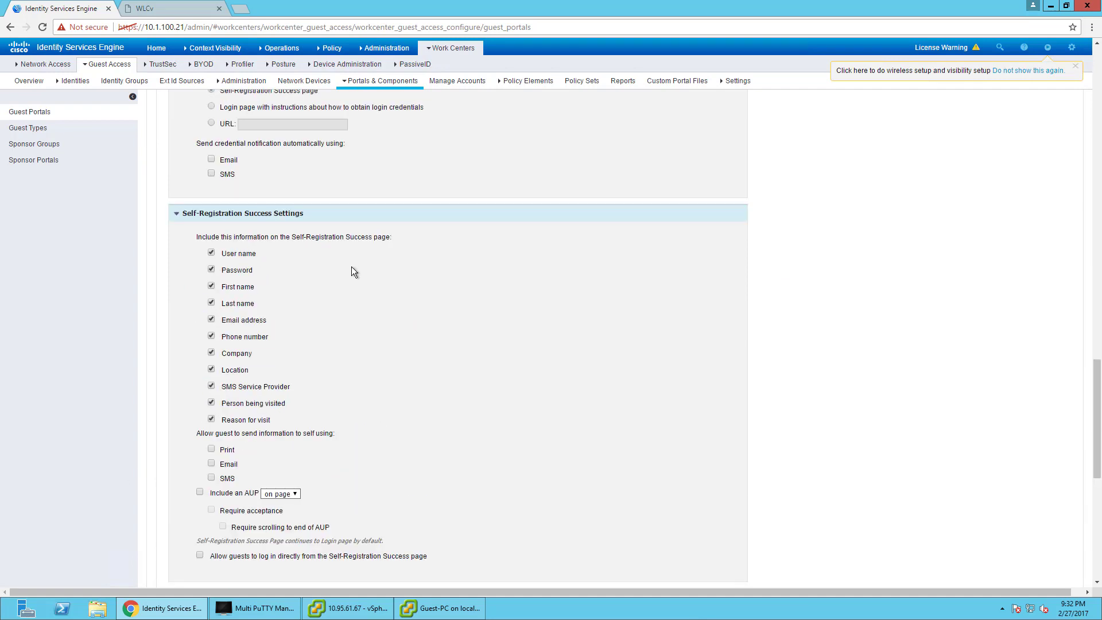
scroll(194, 391, up, 1)
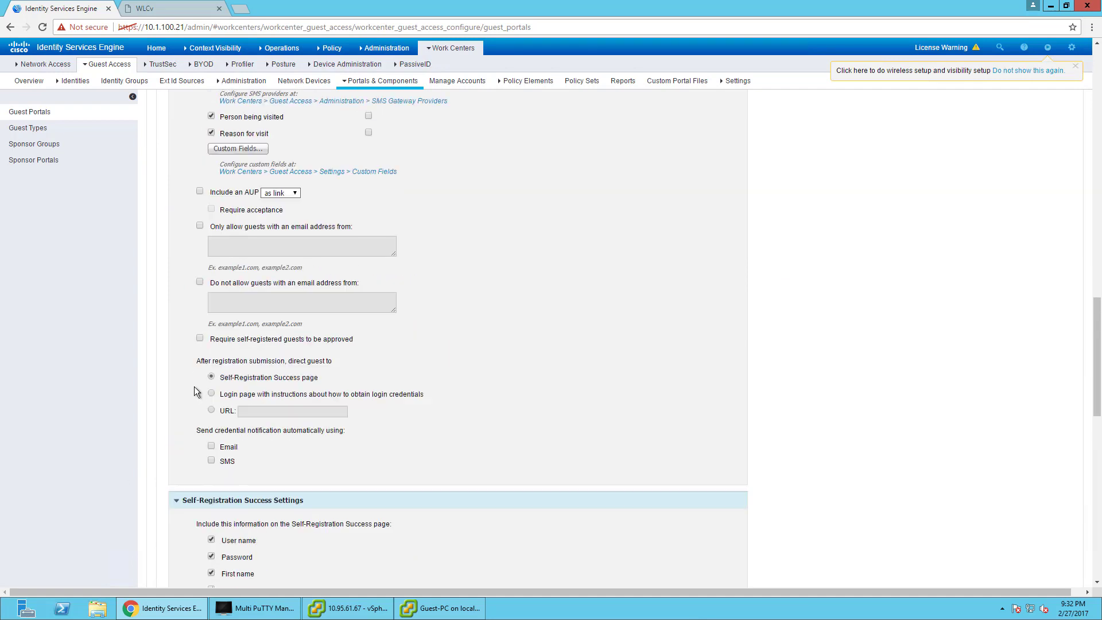
scroll(206, 281, up, 10)
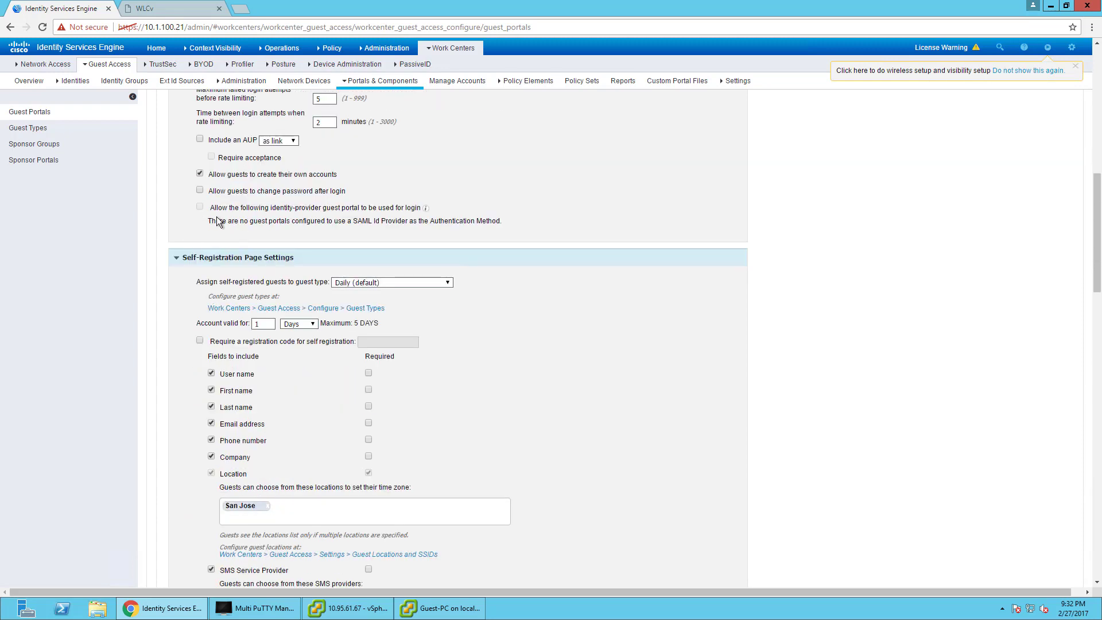
scroll(289, 225, up, 1)
scroll(583, 320, up, 7)
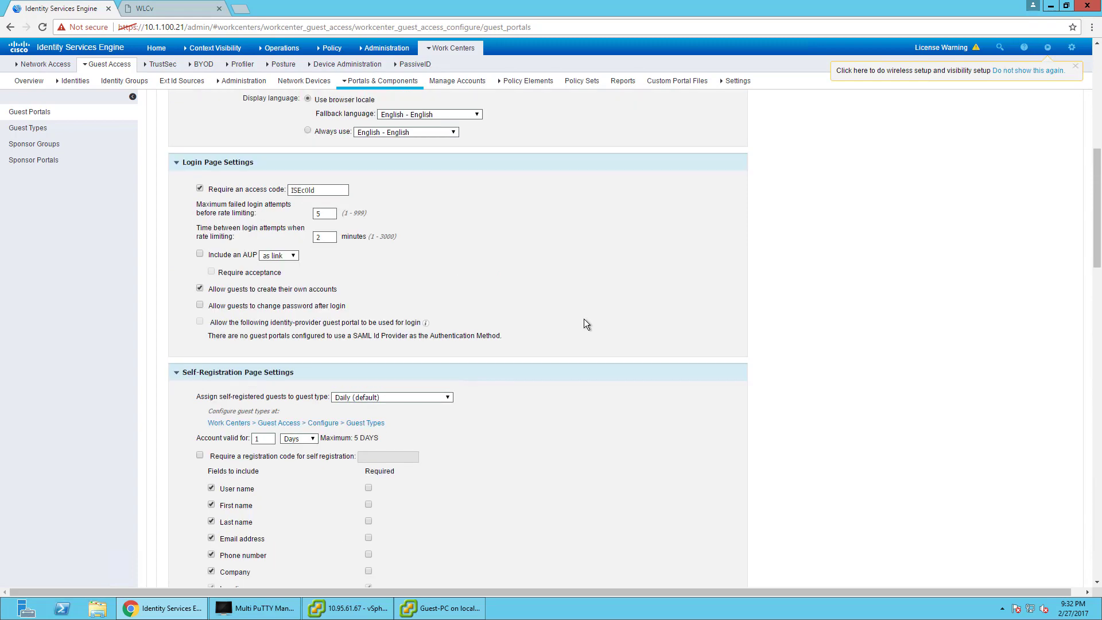
scroll(583, 332, up, 2)
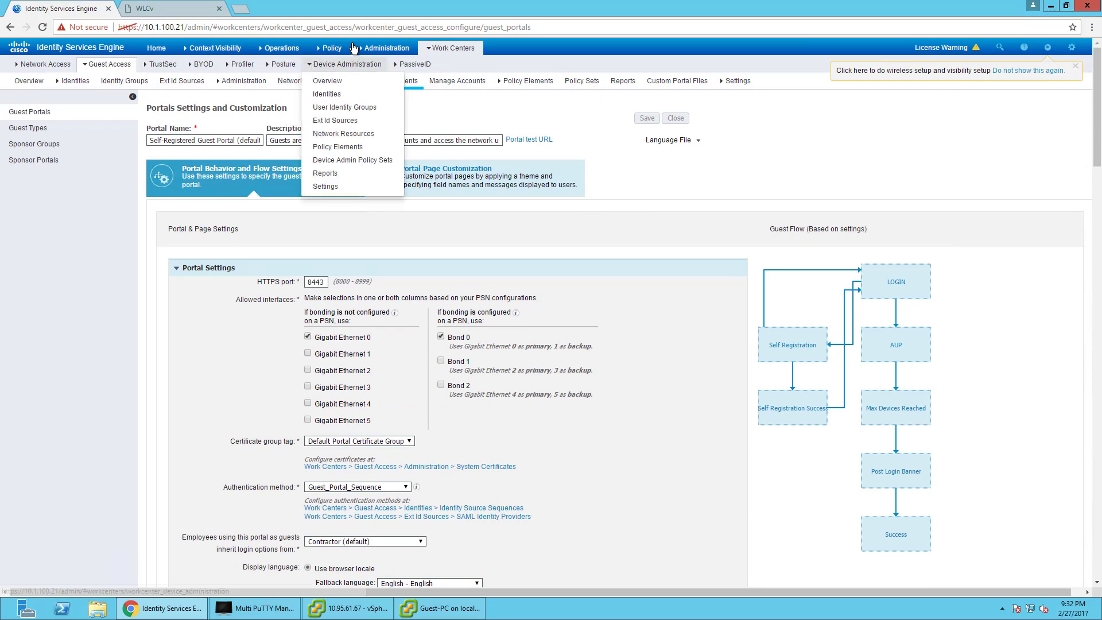
Cancel the discard prompt when heading to Policy Results, keeping the portal edits.
mouse_move(342, 47)
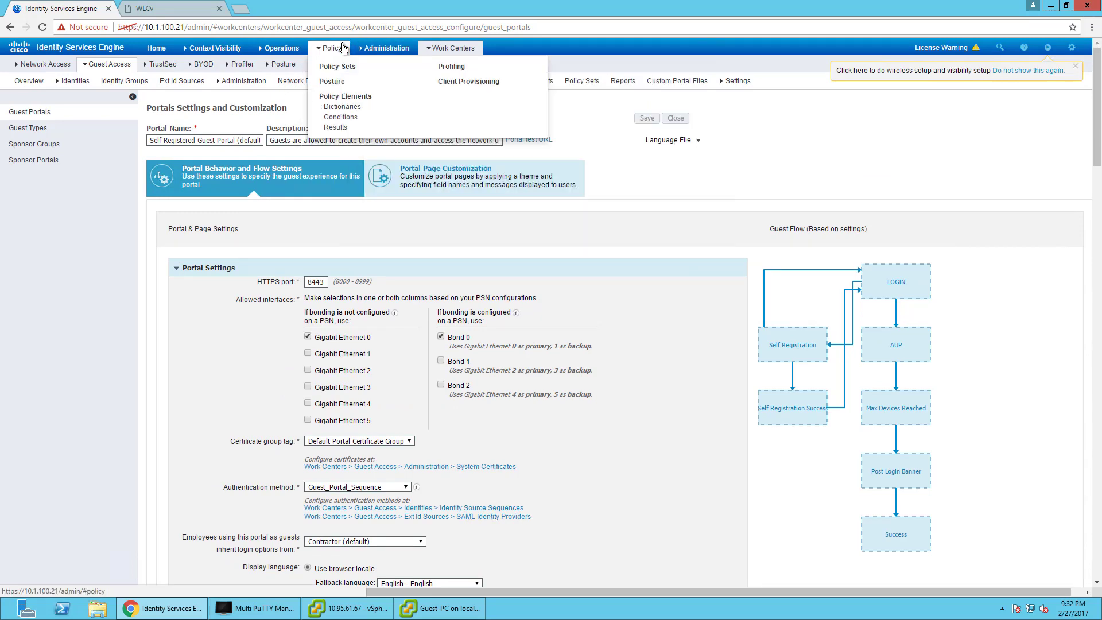
click(336, 127)
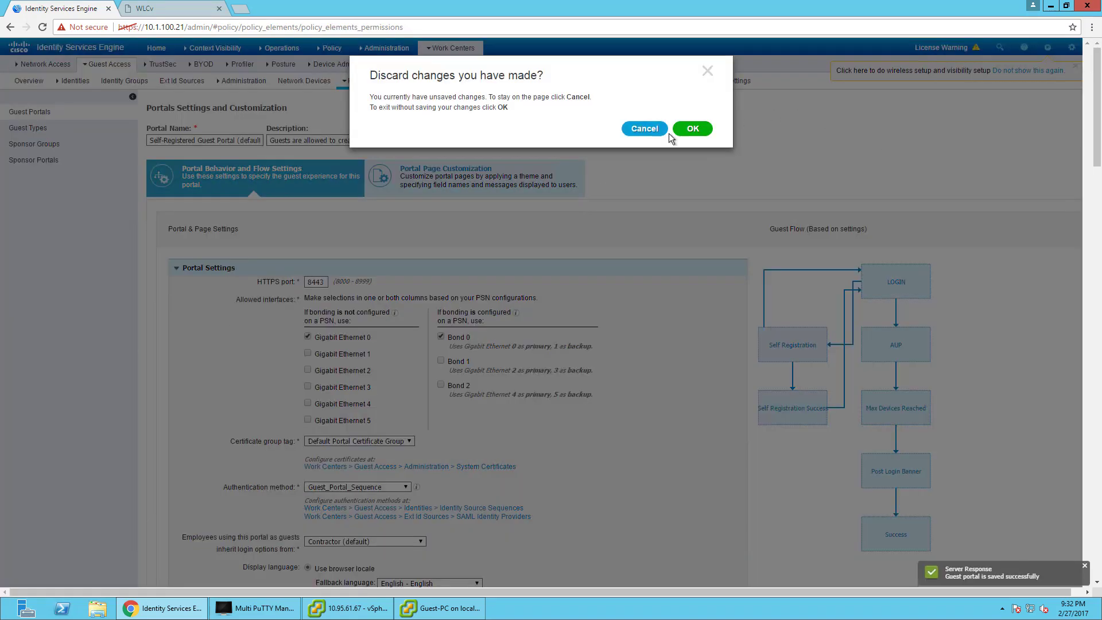
click(632, 128)
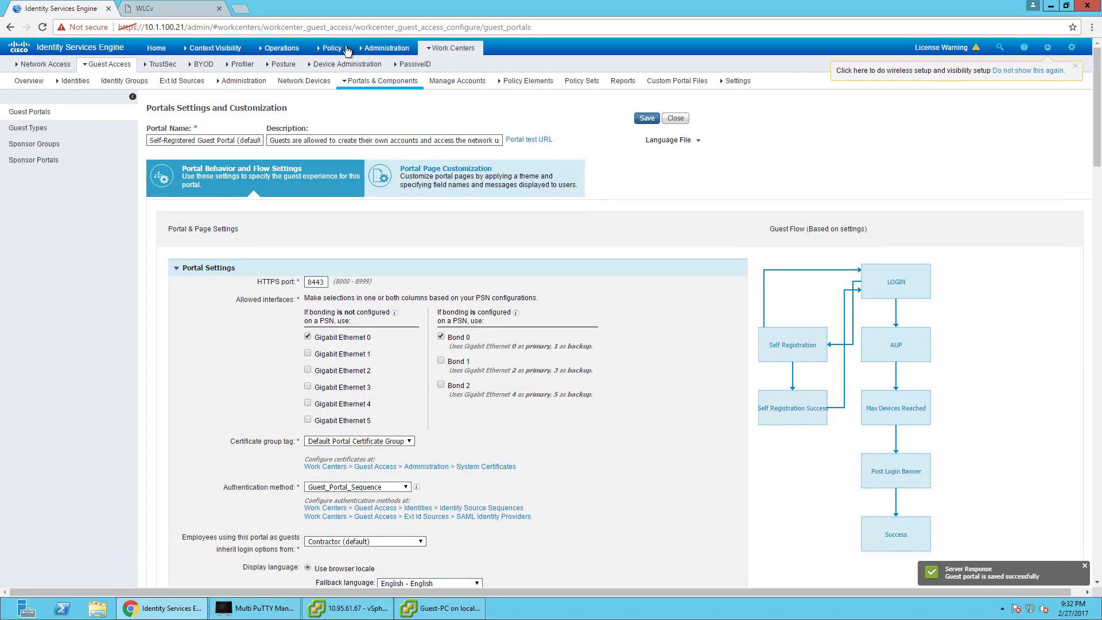
Open the Hotspot-Redirect profile from Results > Authorization > Authorization Profiles.
mouse_move(343, 51)
click(336, 128)
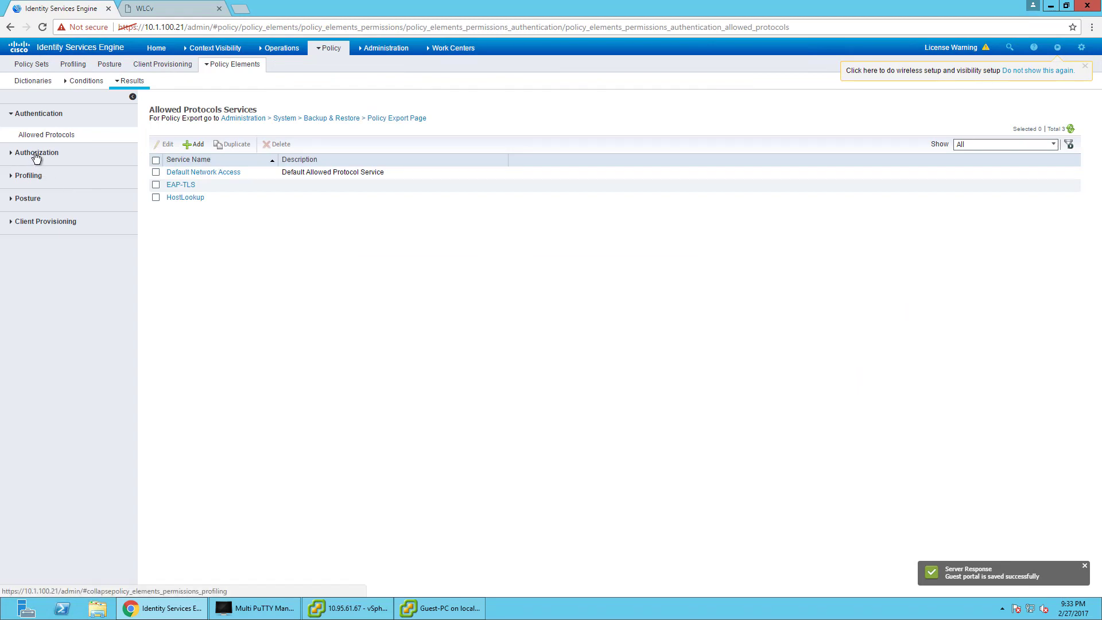
click(36, 153)
click(41, 161)
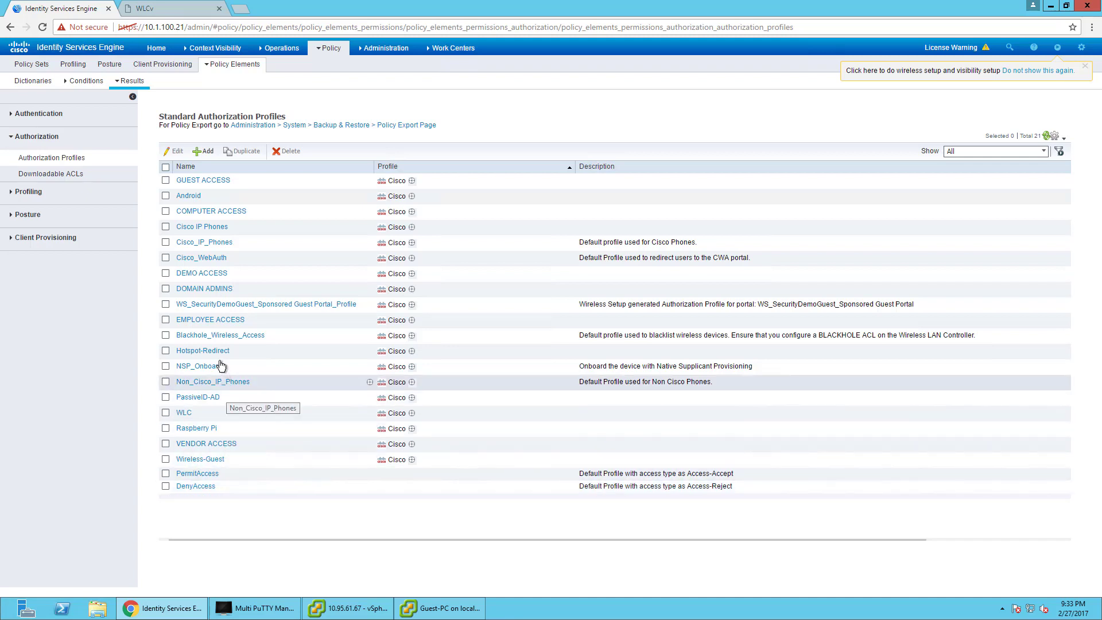
click(203, 350)
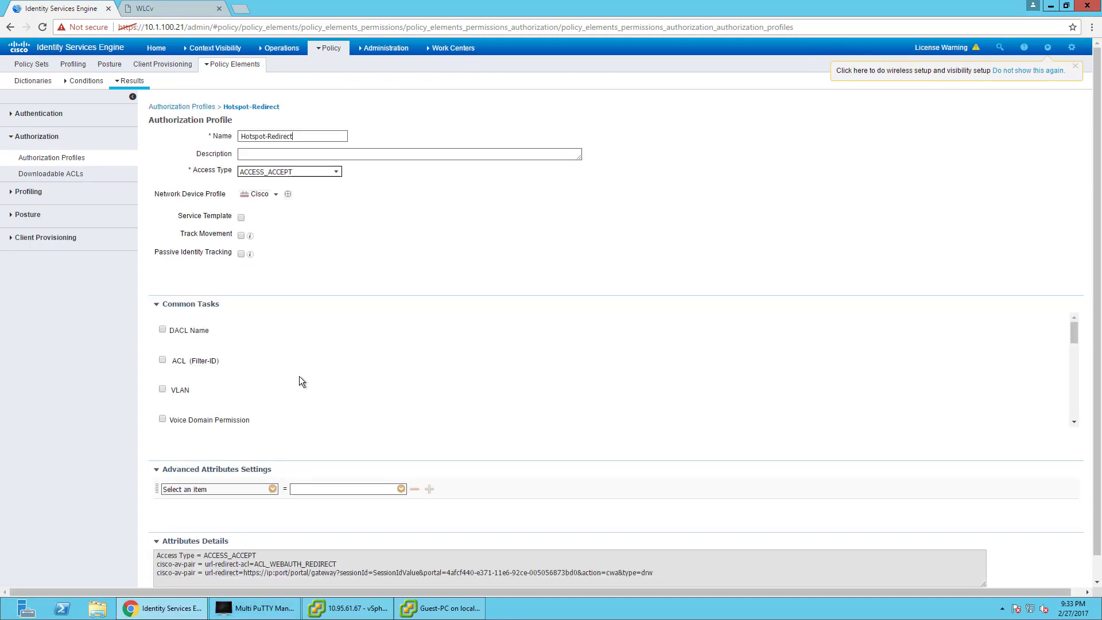
Set Hotspot-Redirect to Centralized Web Auth with Self-Registered Guest Portal (default) and save it.
scroll(298, 377, down, 2)
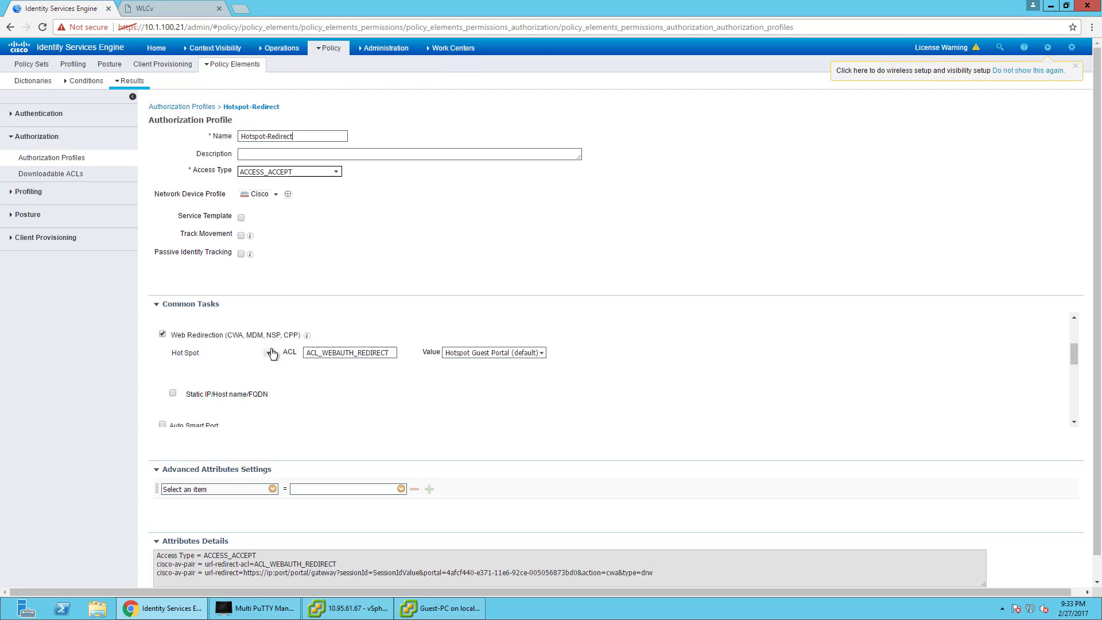
click(268, 354)
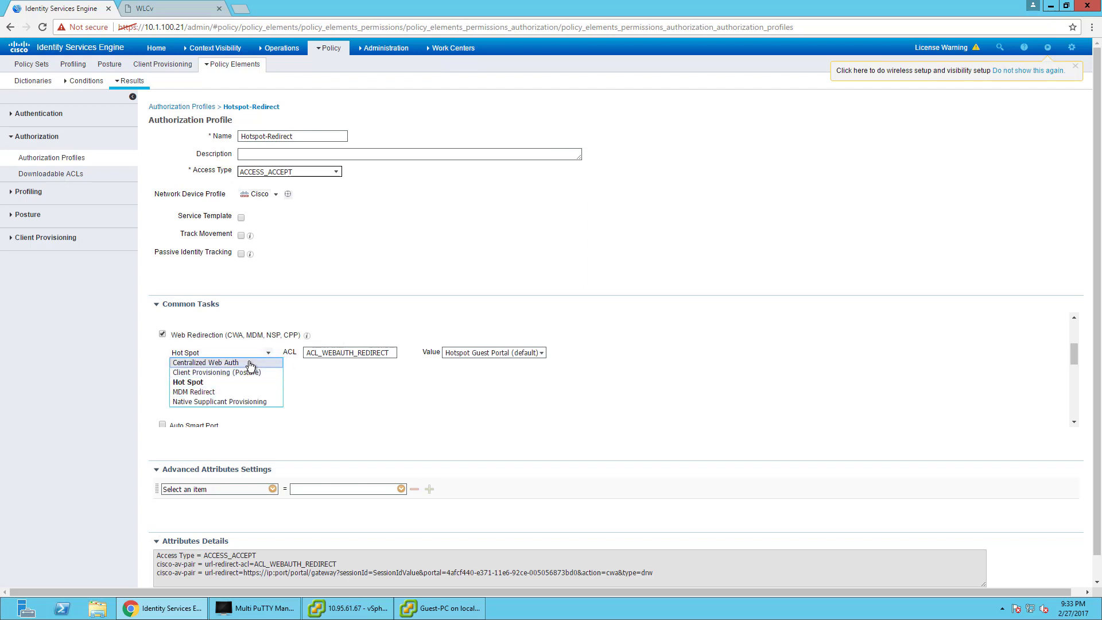
click(250, 364)
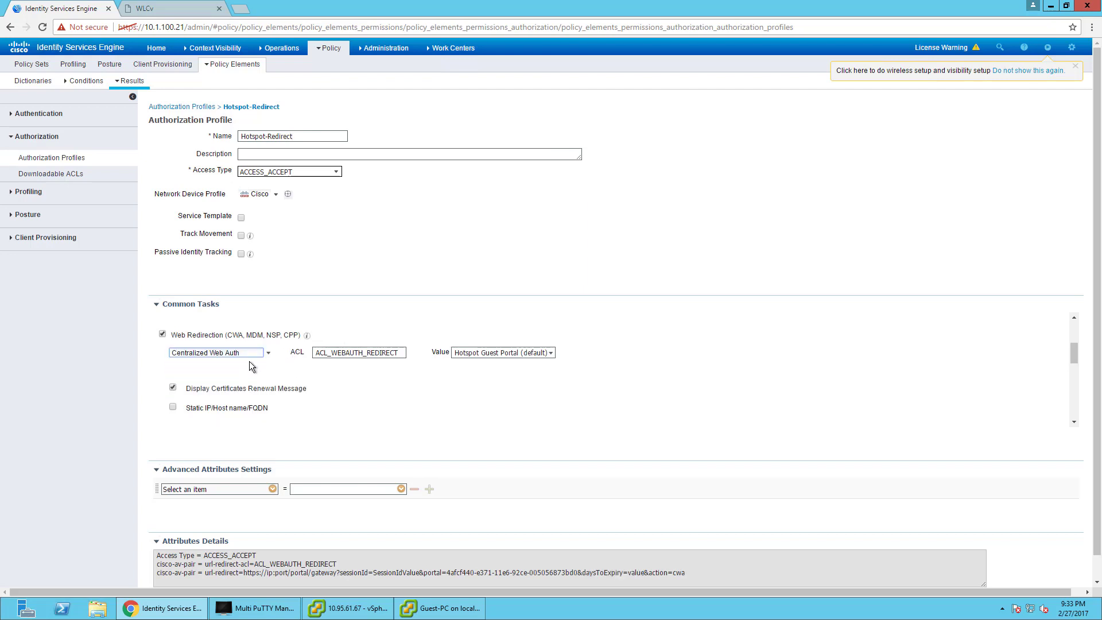
click(550, 352)
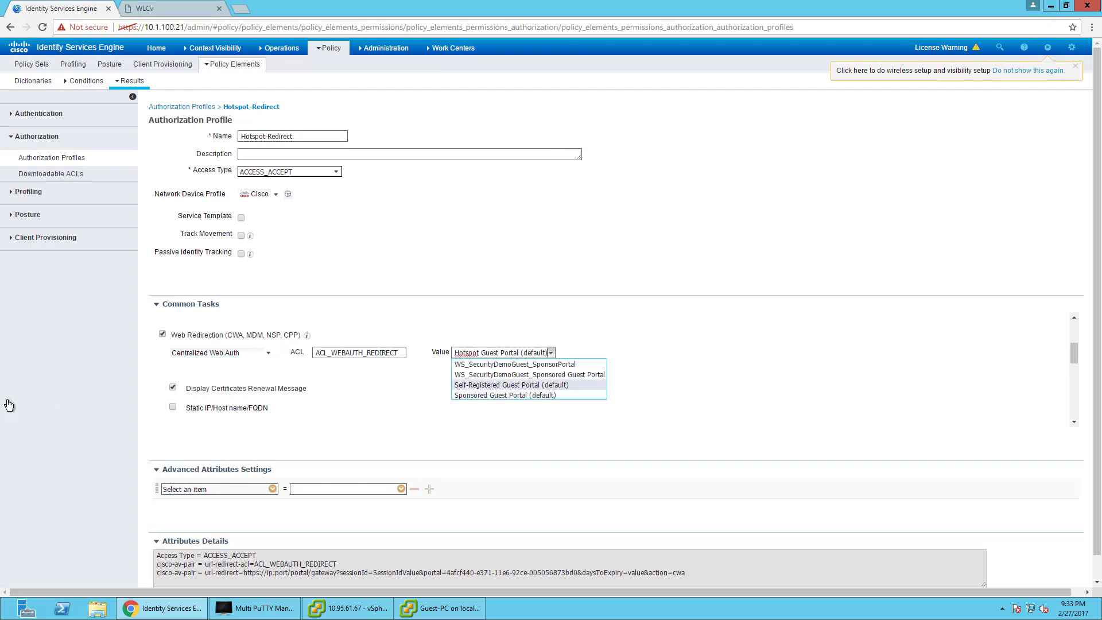
click(511, 385)
scroll(74, 393, down, 2)
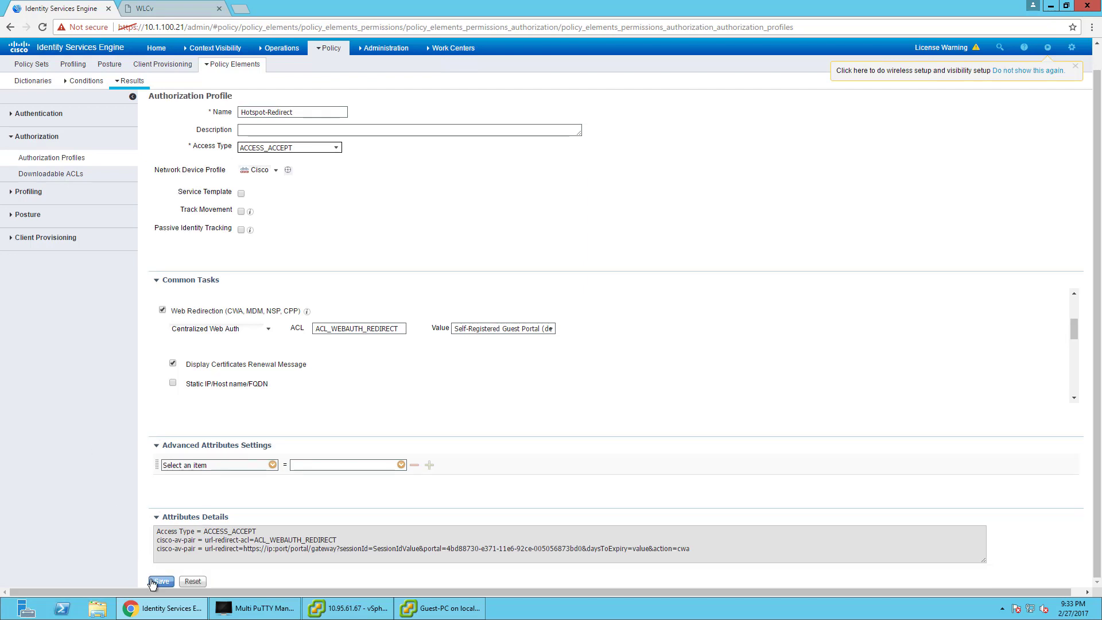
click(151, 582)
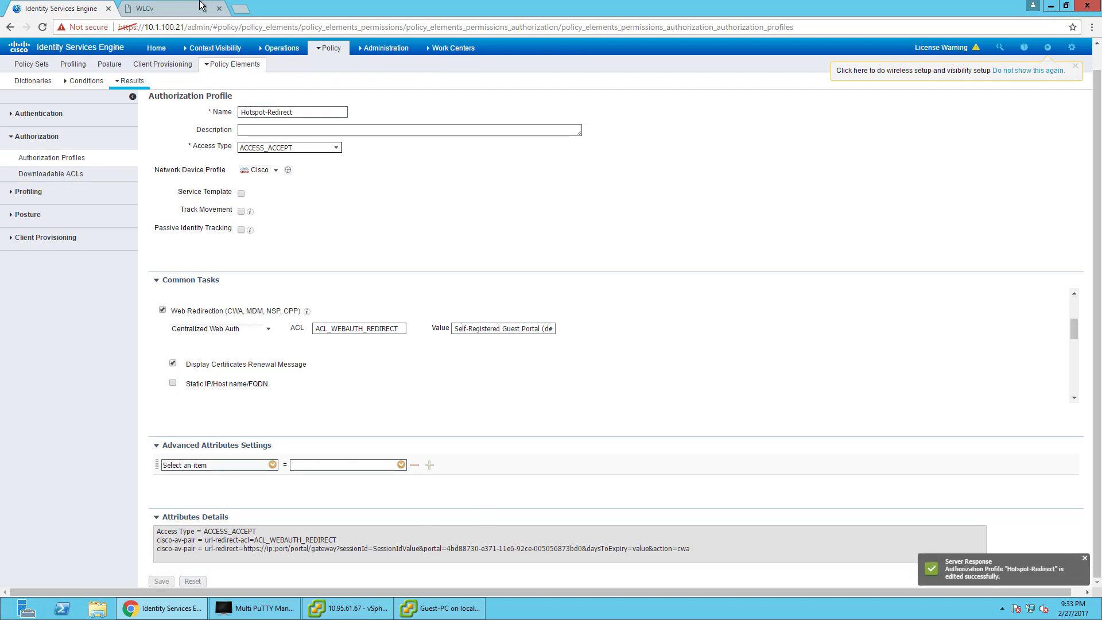
click(184, 8)
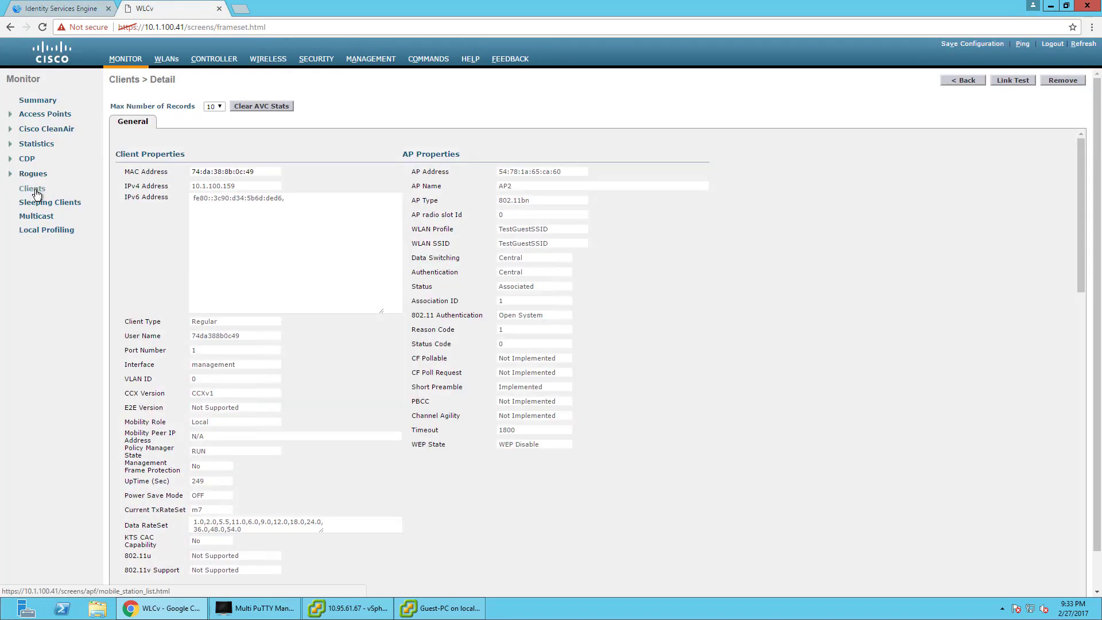
Remove the guest client from the WLC's Monitor > Clients list and confirm.
click(33, 188)
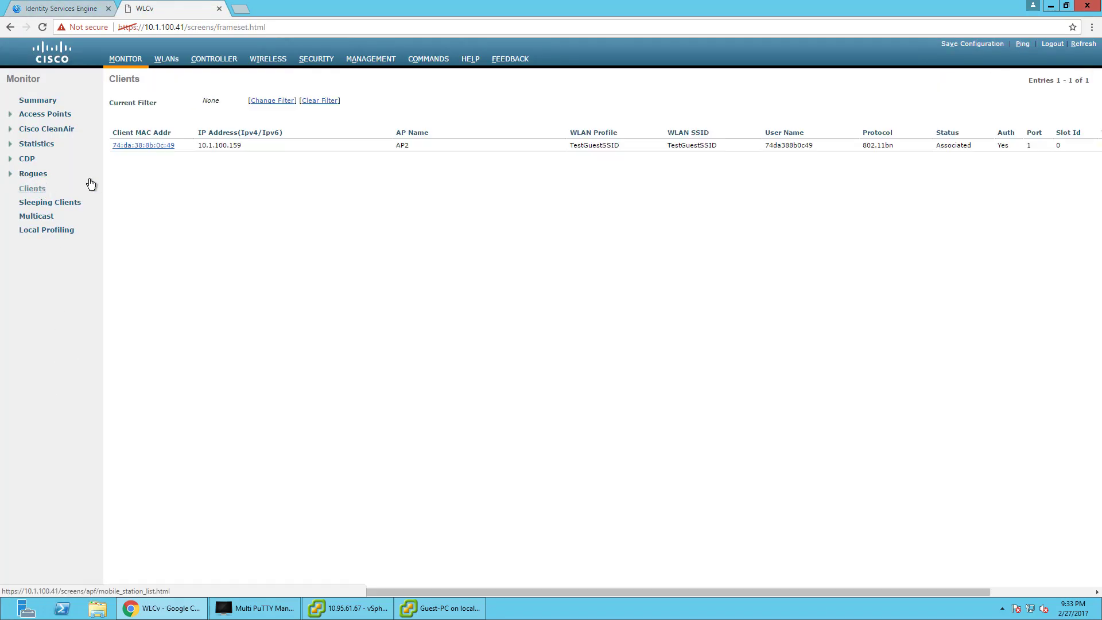
drag(573, 592, 1002, 584)
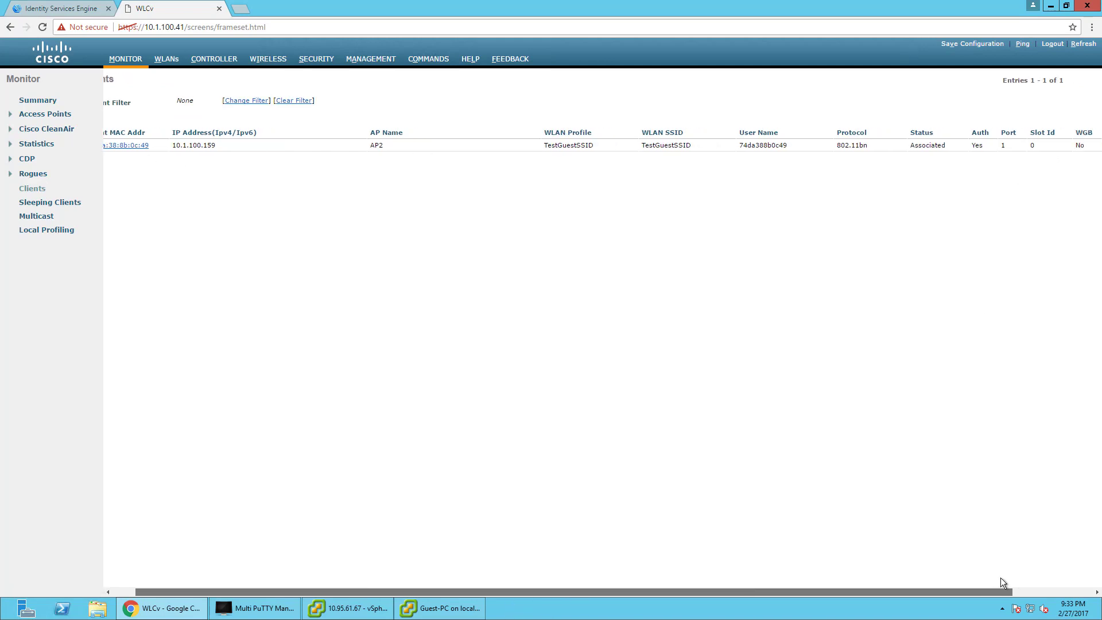
mouse_move(1093, 148)
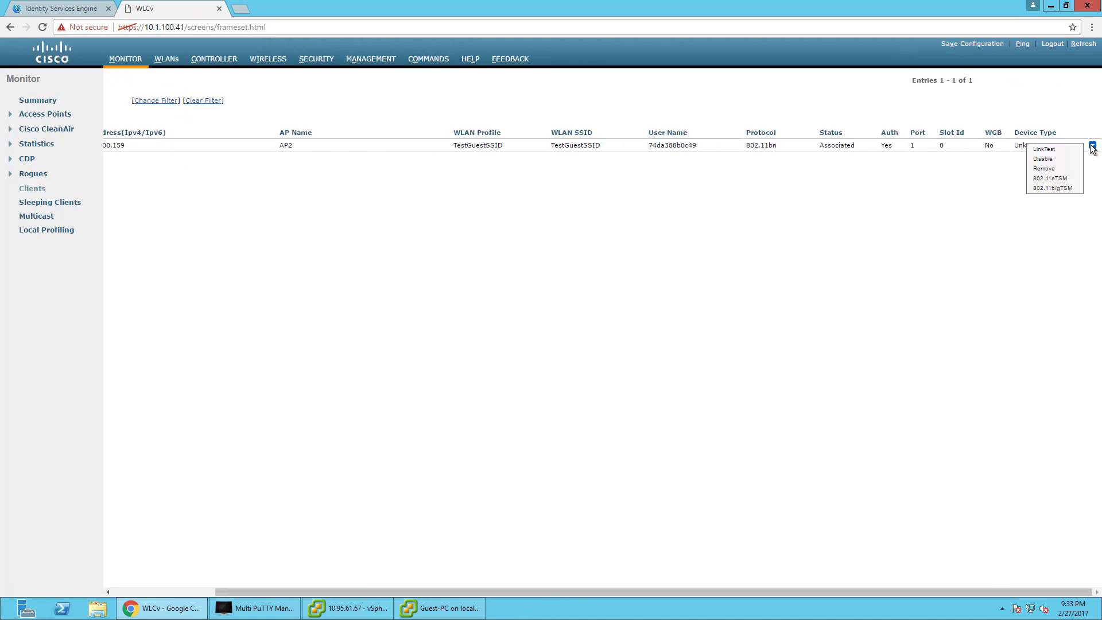
click(1050, 168)
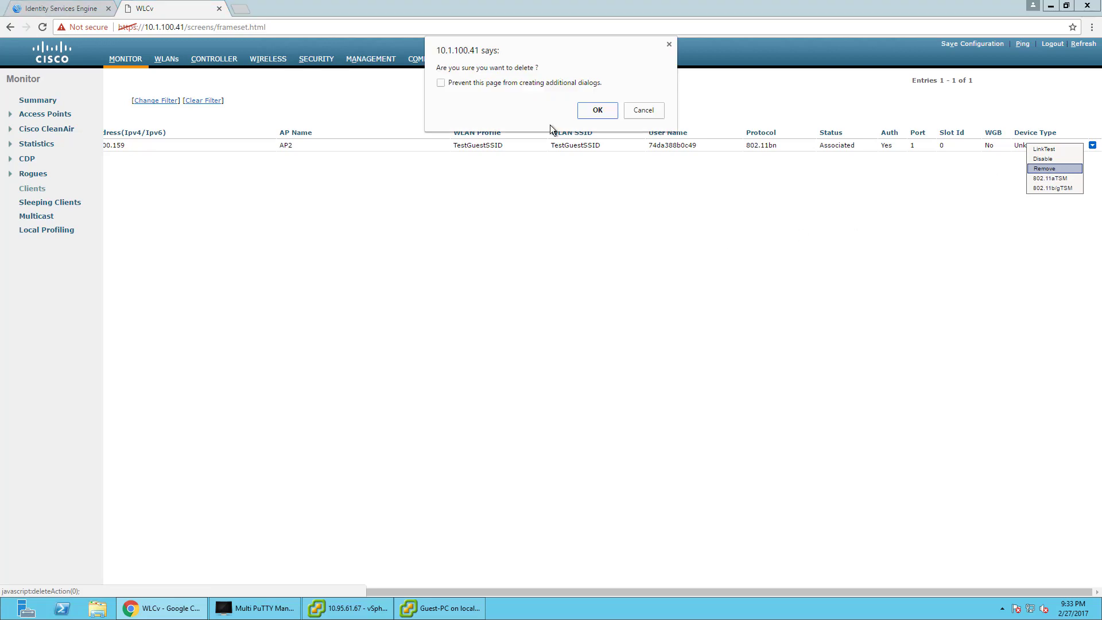
click(598, 110)
click(642, 109)
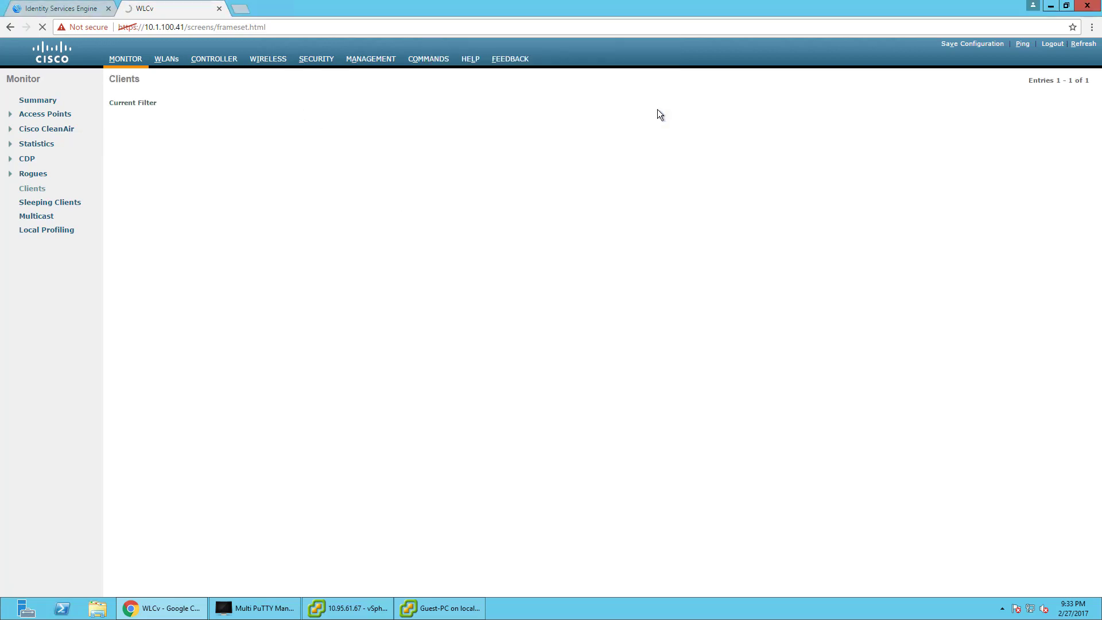
click(49, 3)
click(155, 7)
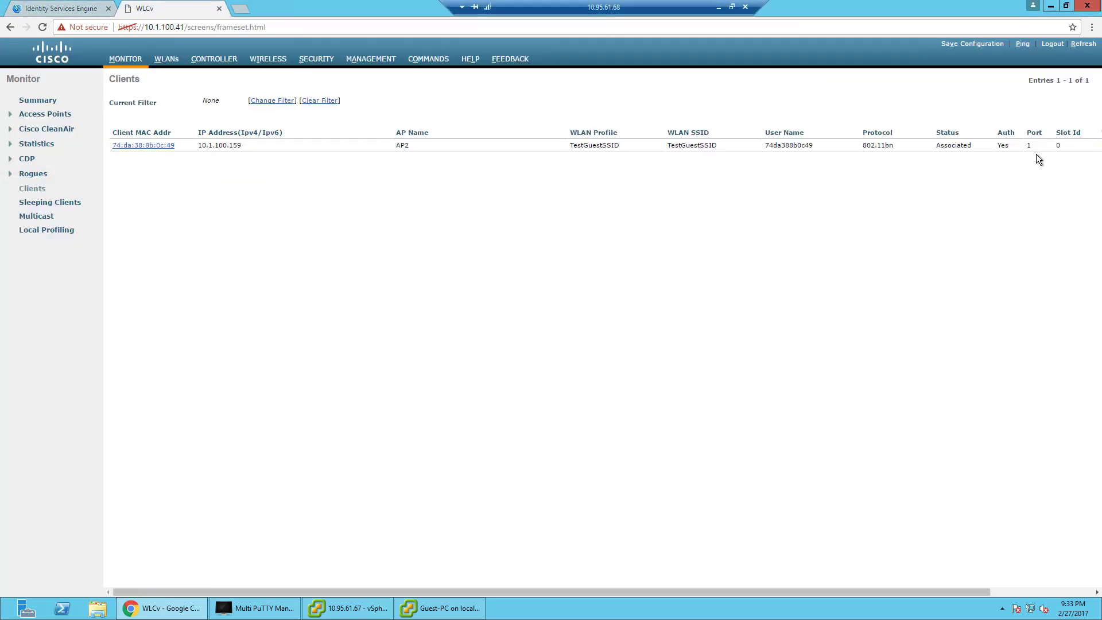
Check the Guest-PC's wireless connections, then remove the guest client from the WLC again.
drag(456, 591, 558, 590)
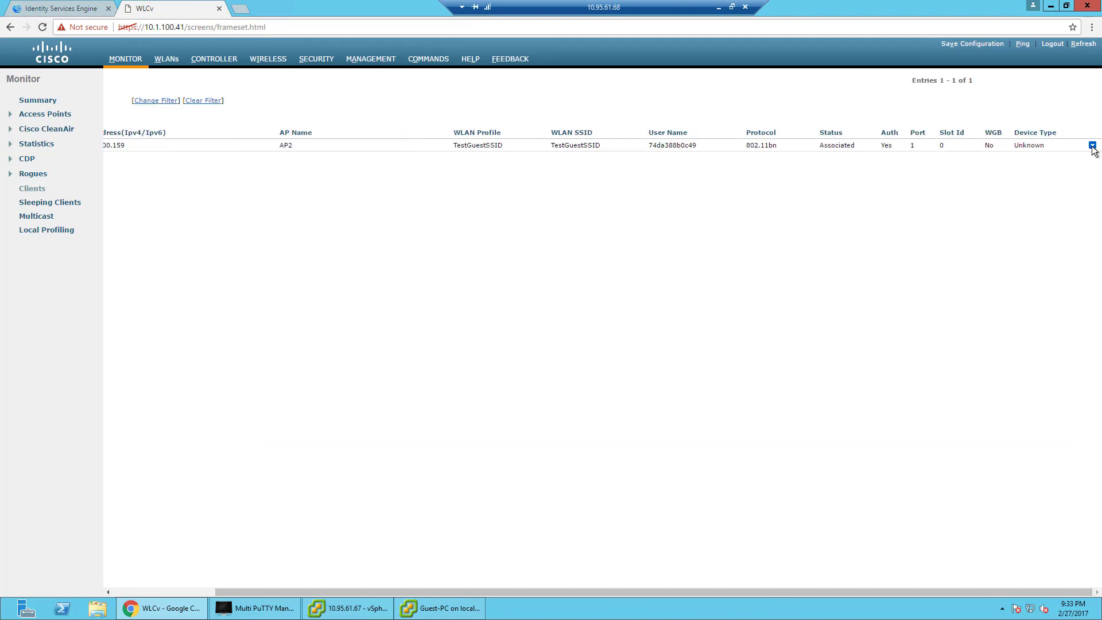
click(437, 613)
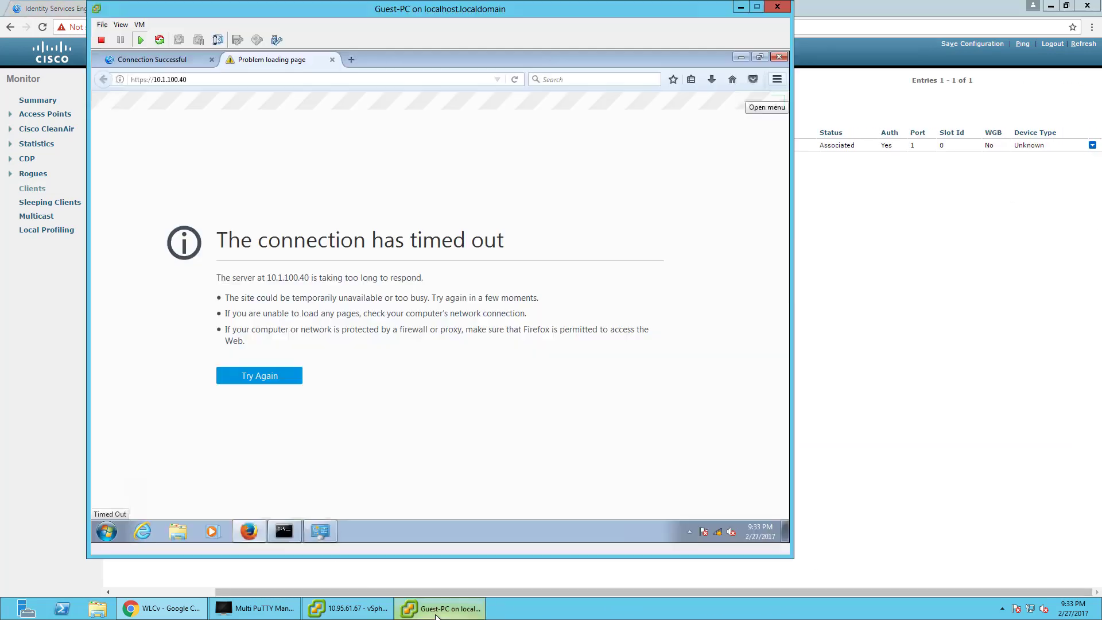
click(720, 535)
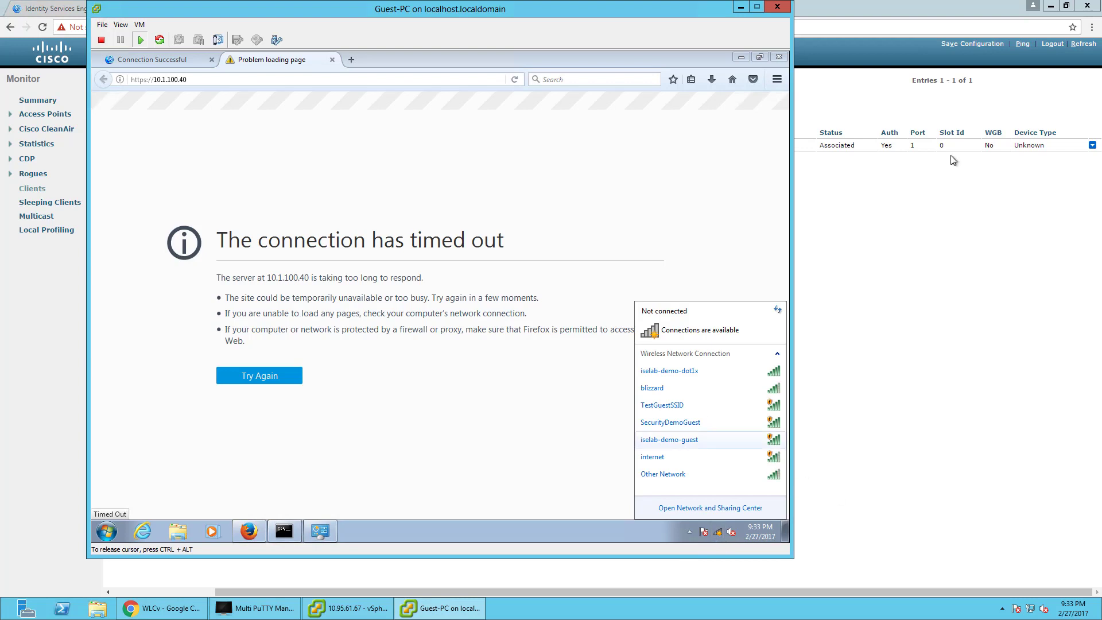
click(1078, 391)
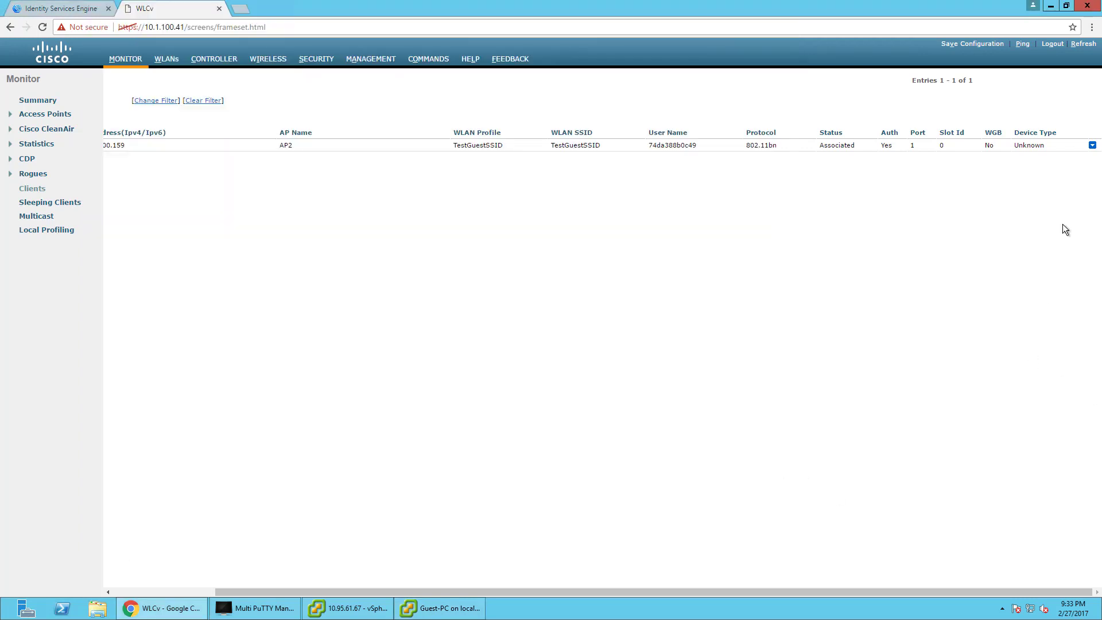
click(1093, 147)
click(1045, 168)
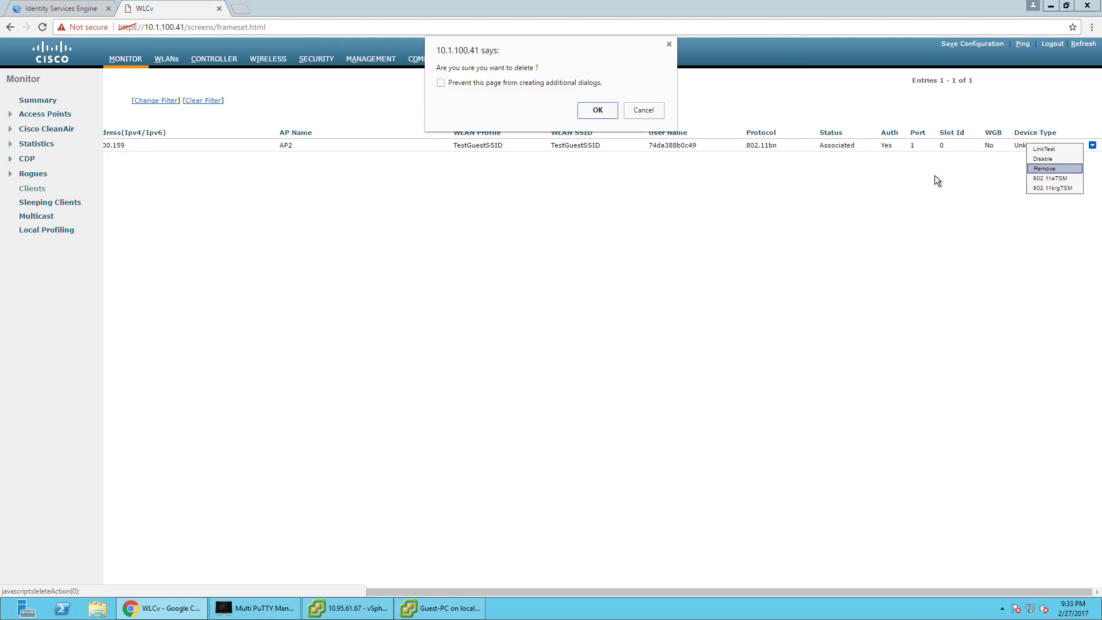
click(588, 112)
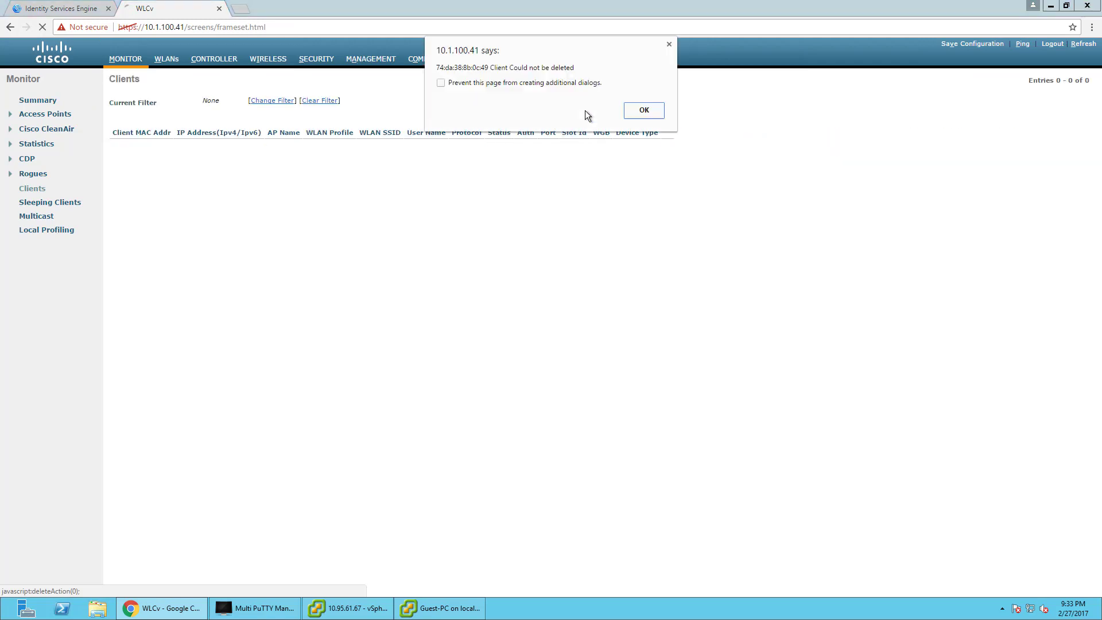
click(632, 113)
click(61, 8)
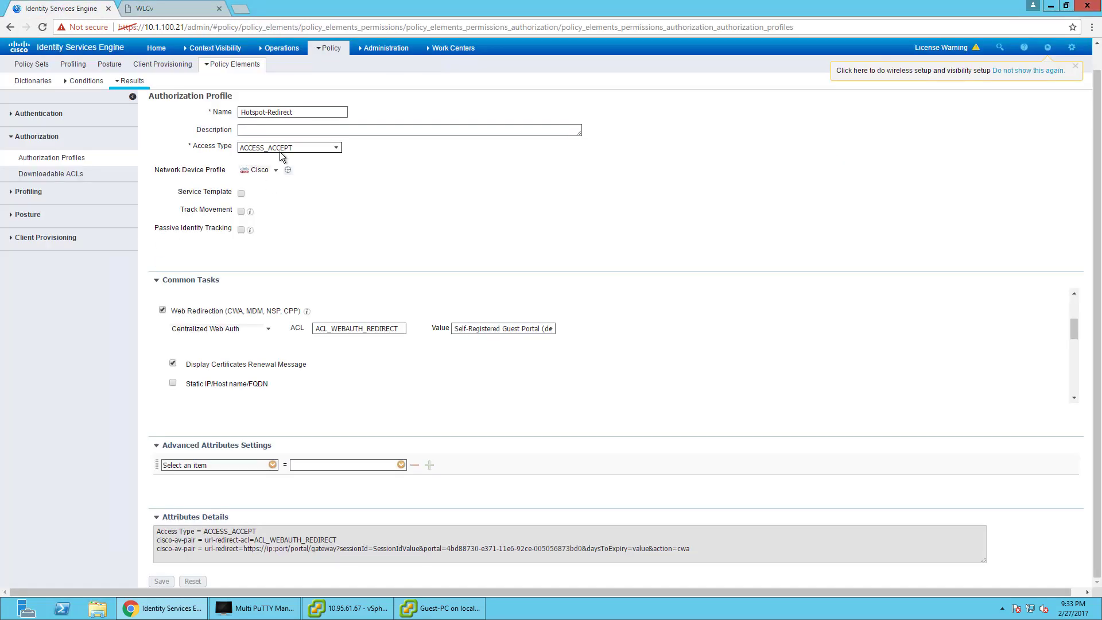
Open the endpoints view and filter it to Network Device name wlc.
mouse_move(213, 48)
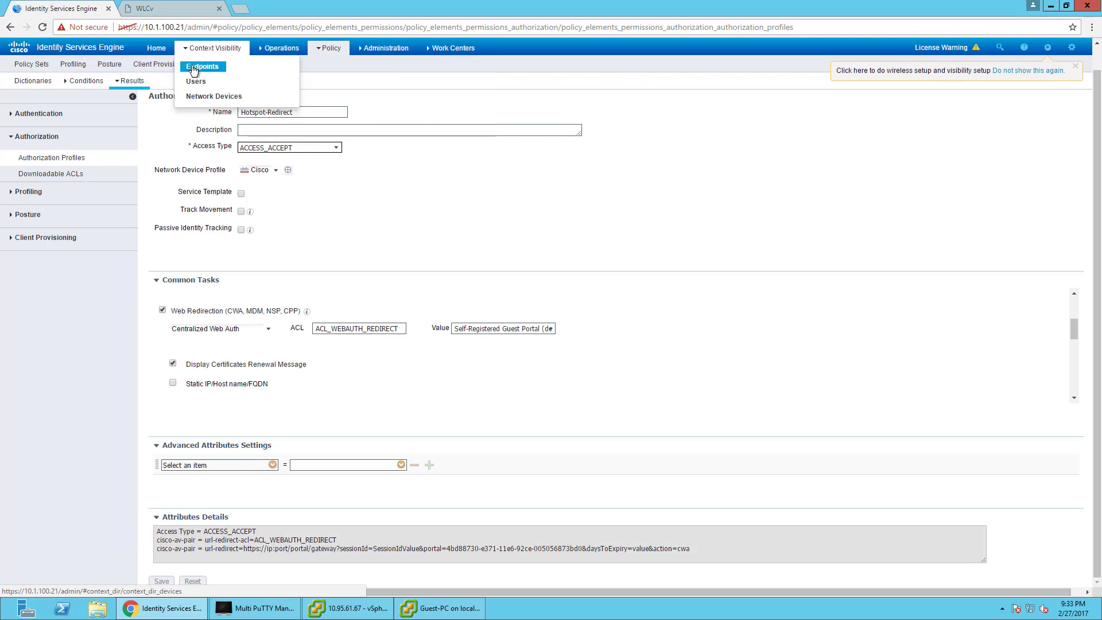
click(193, 66)
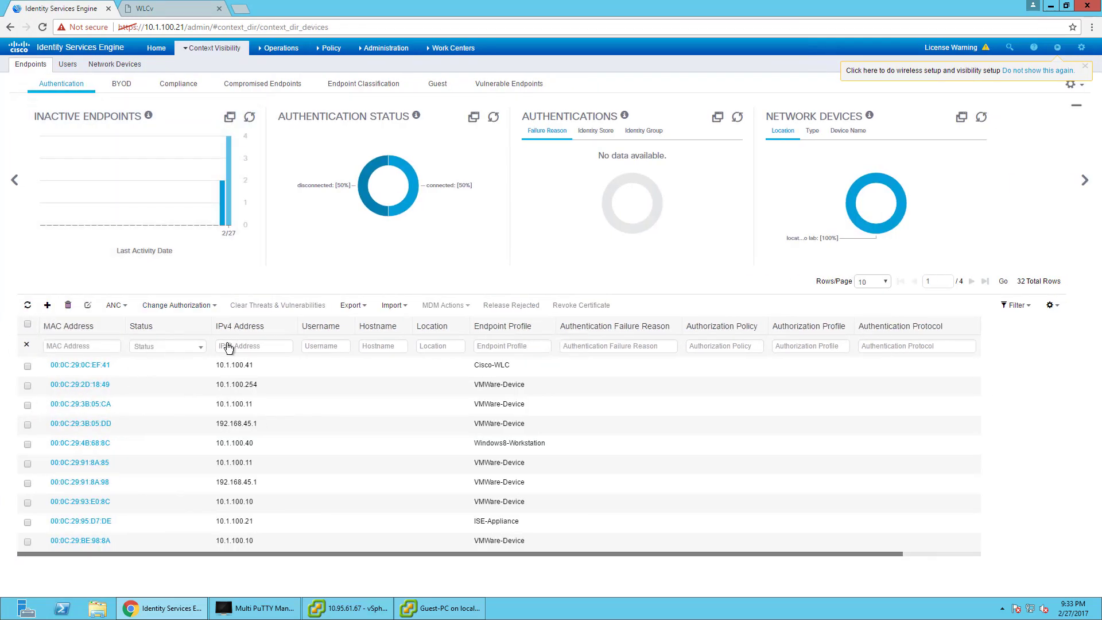
mouse_move(282, 59)
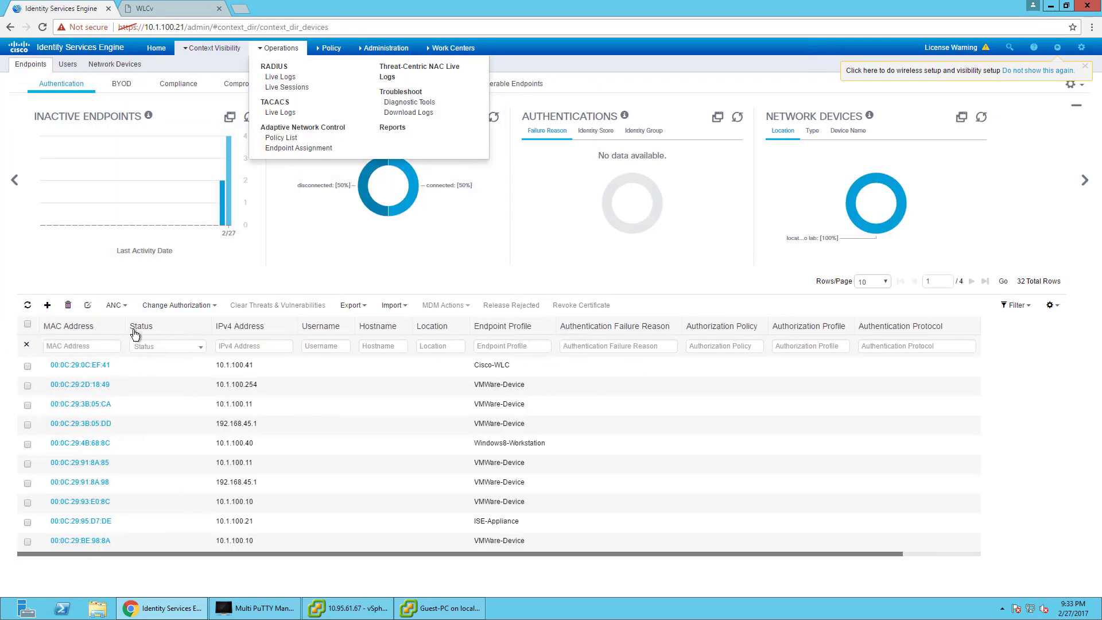
click(90, 332)
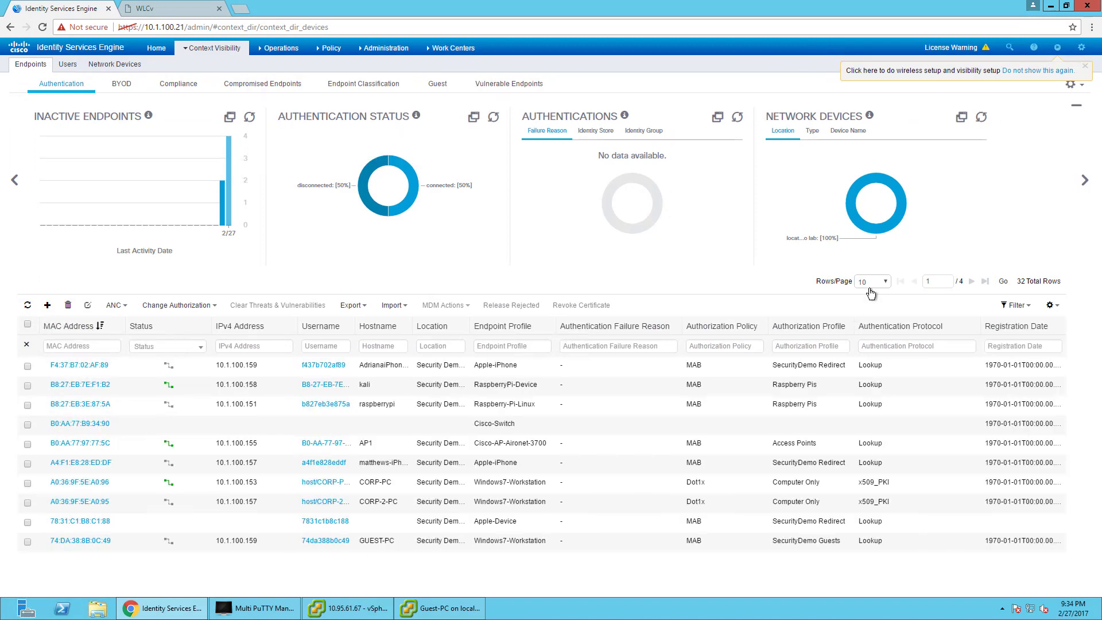
click(857, 135)
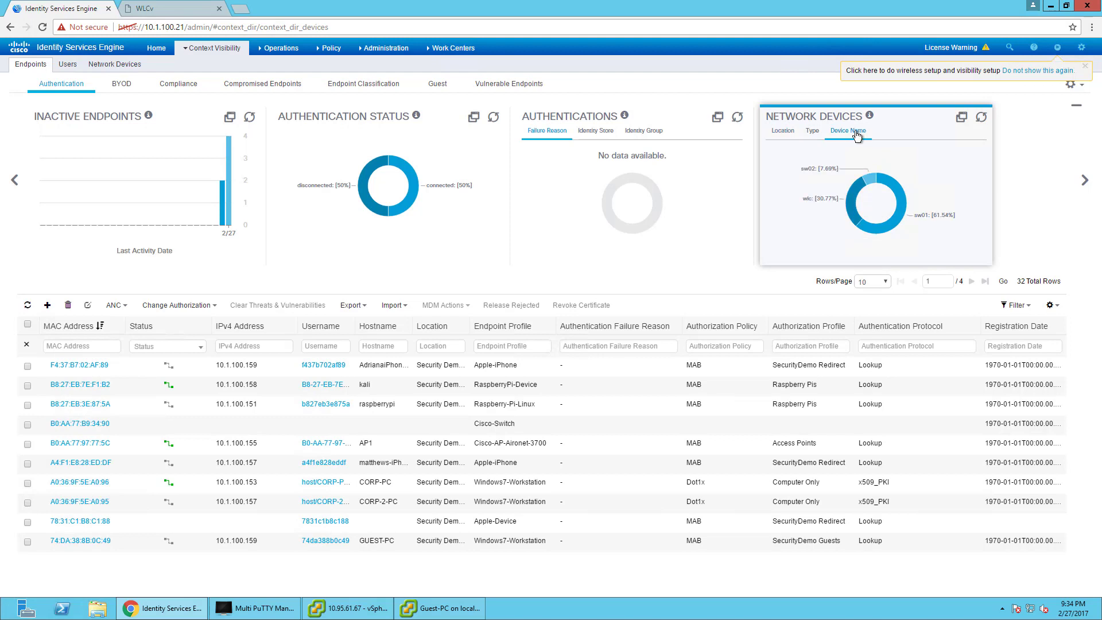
click(850, 203)
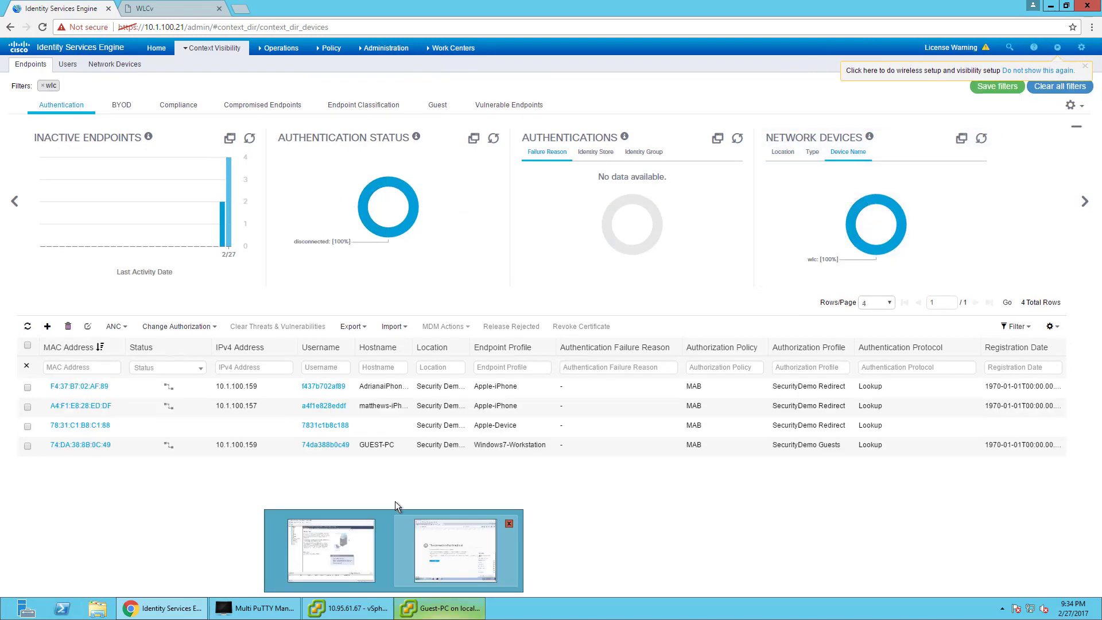
Delete the selected GUEST-PC endpoint via Trash > Selected and confirm.
click(27, 446)
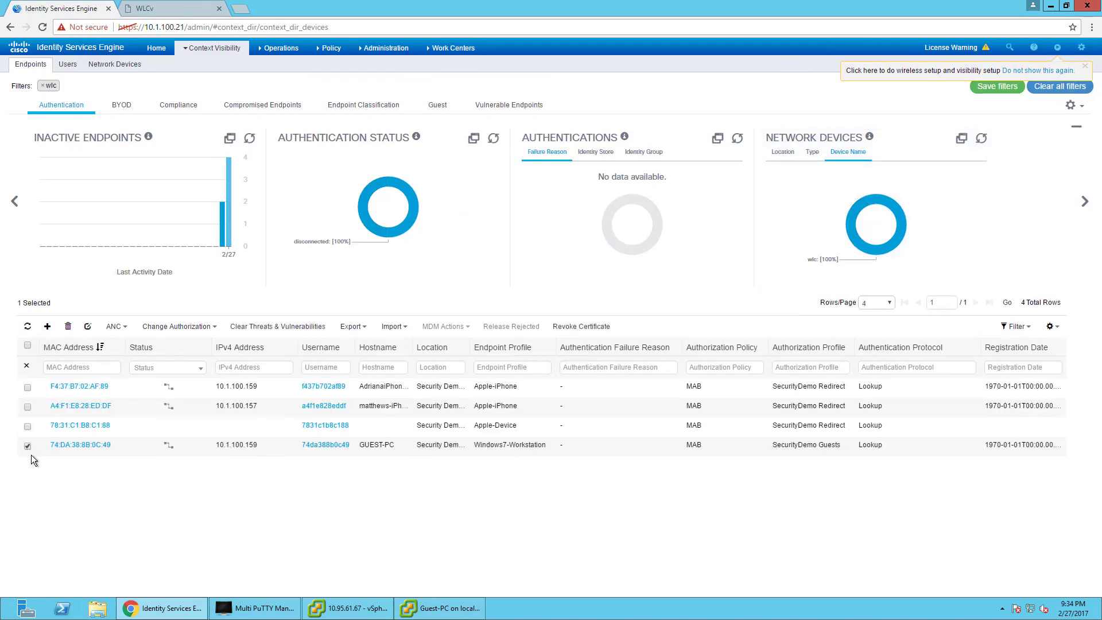
click(68, 329)
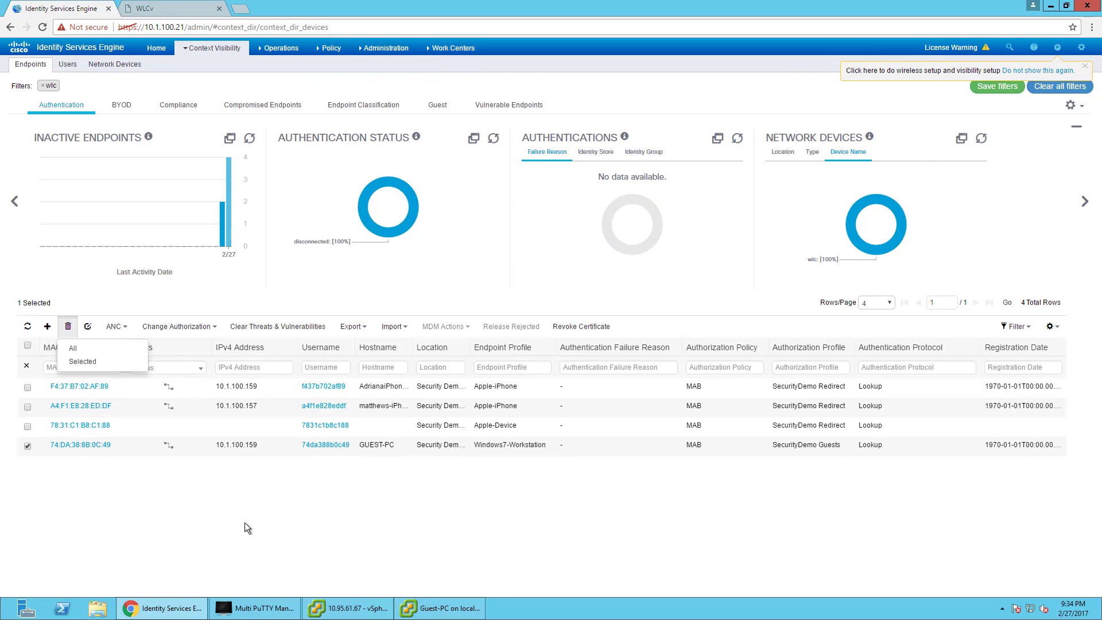
click(79, 362)
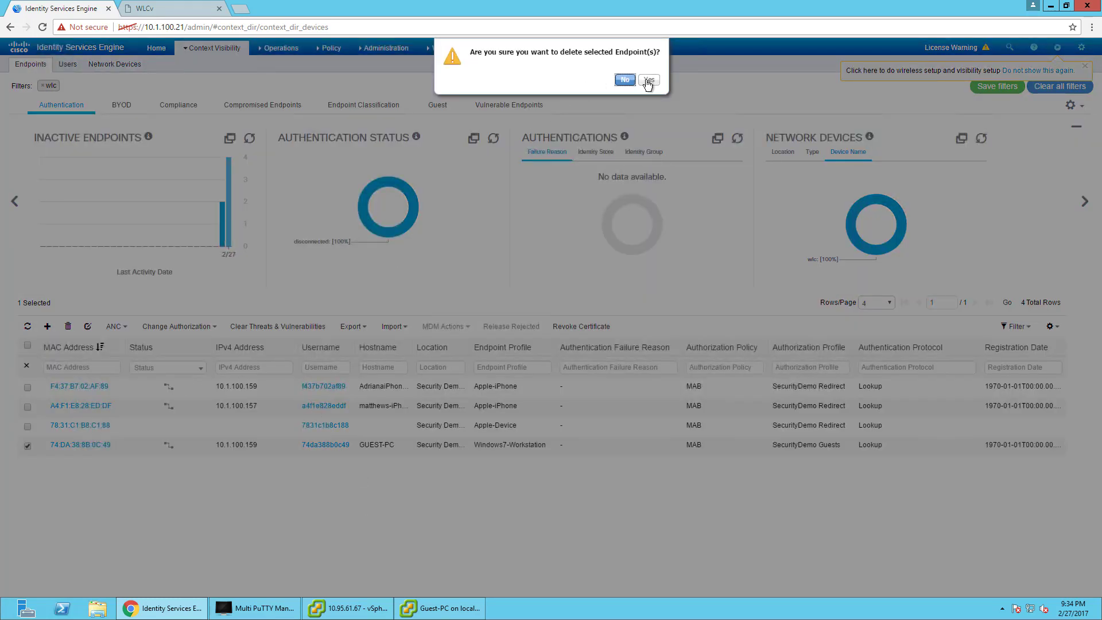
click(647, 79)
Return the Guest-PC to its desktop, then come back to the ISE endpoints page.
click(443, 612)
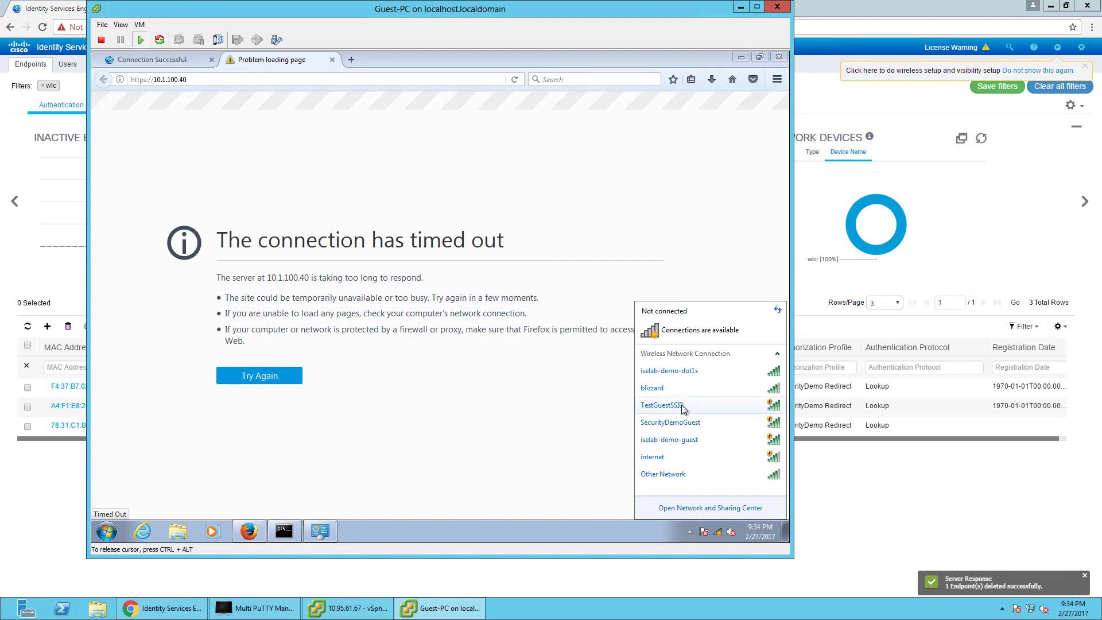
click(785, 530)
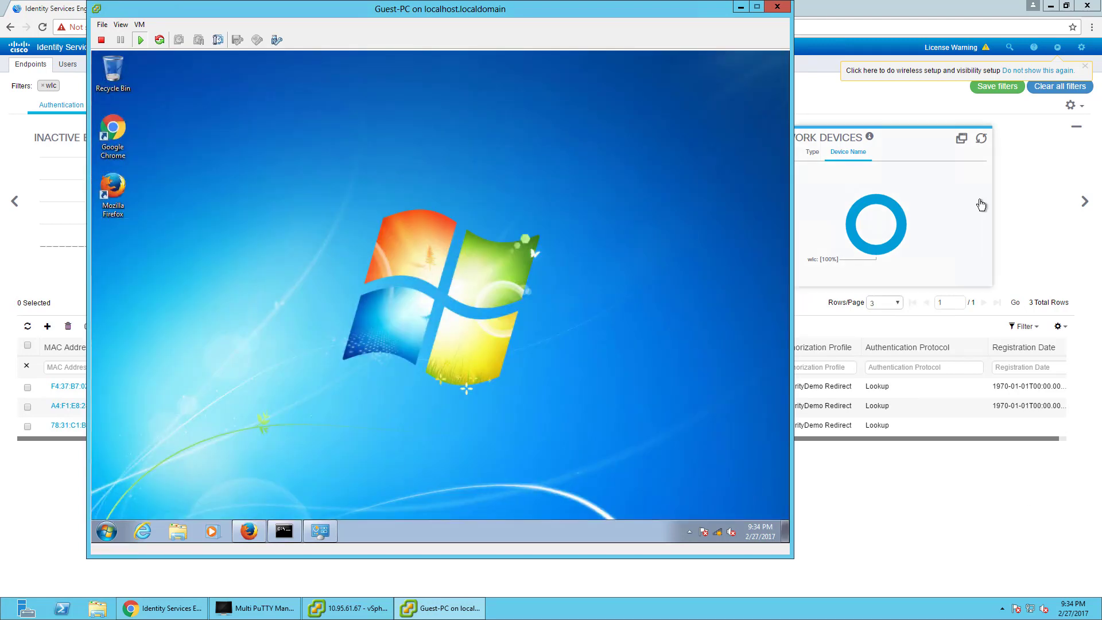
click(830, 461)
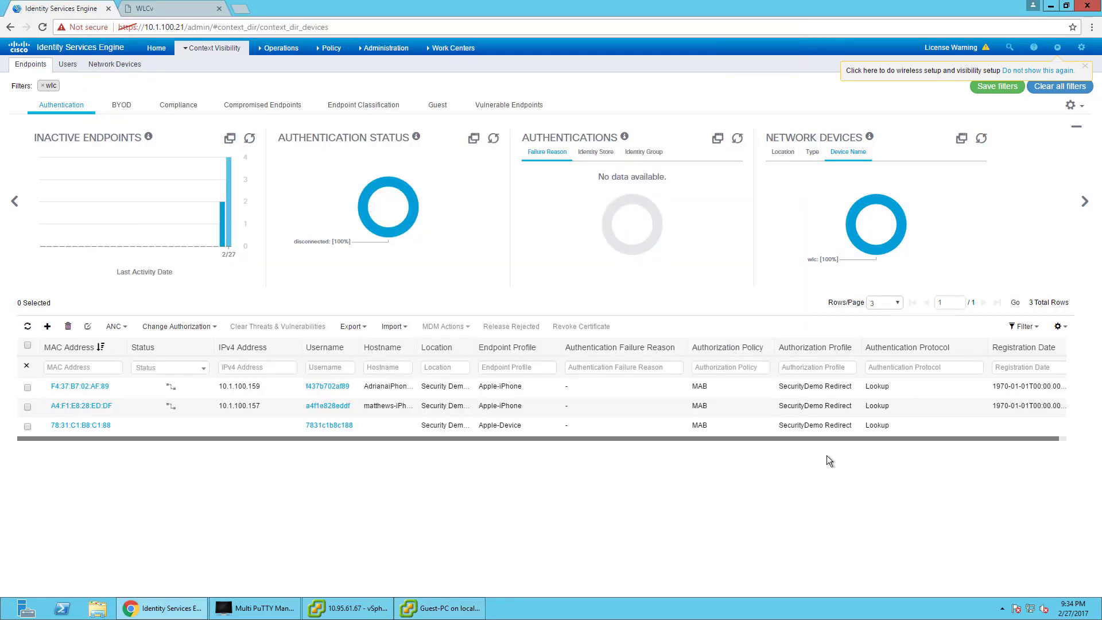
click(436, 48)
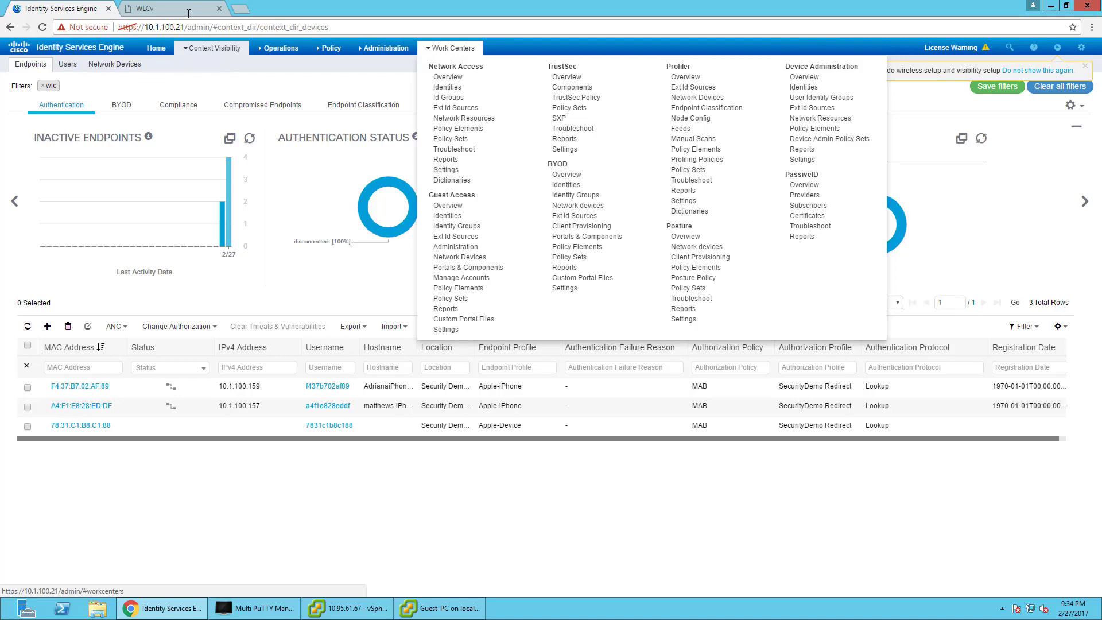
key(ctrl+Tab)
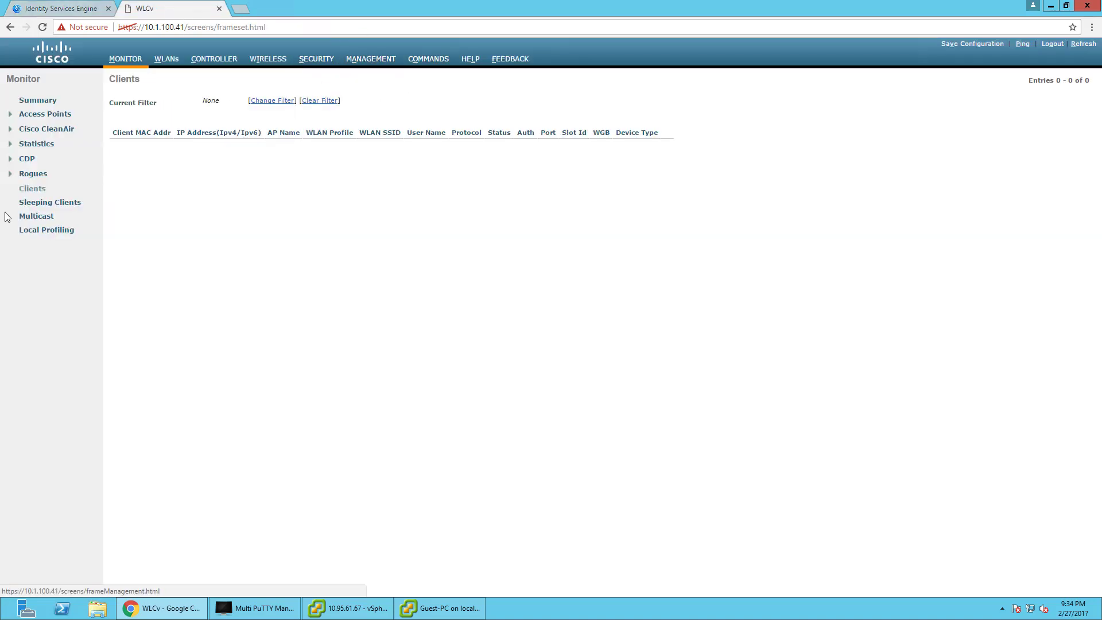
Open the GUEST access control list under the WLC's Security > Access Control Lists.
click(371, 60)
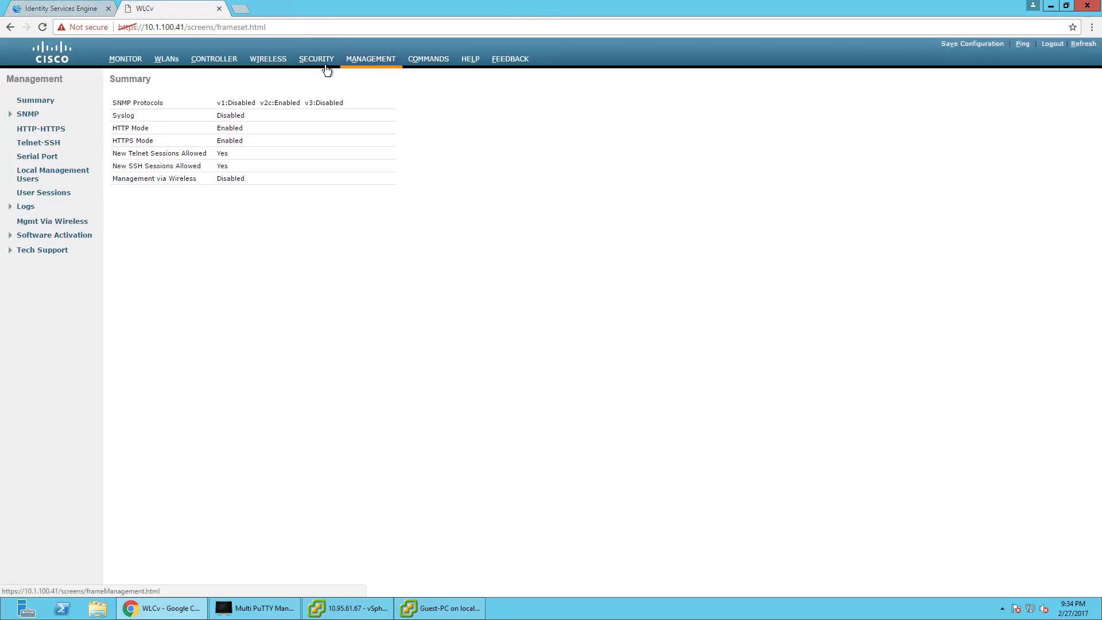
click(313, 60)
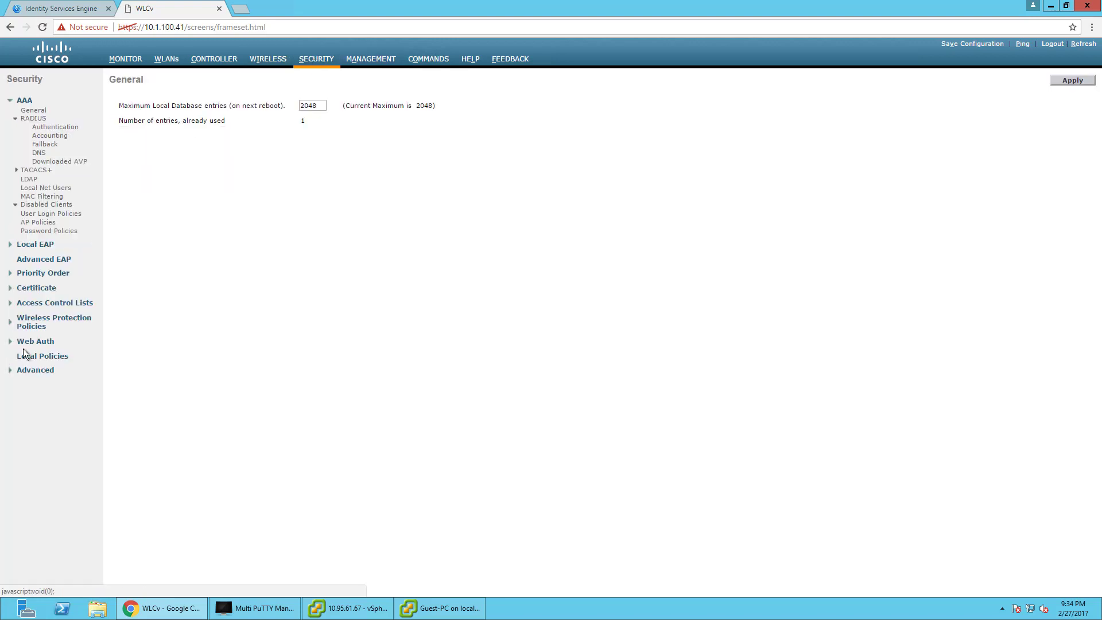
click(32, 306)
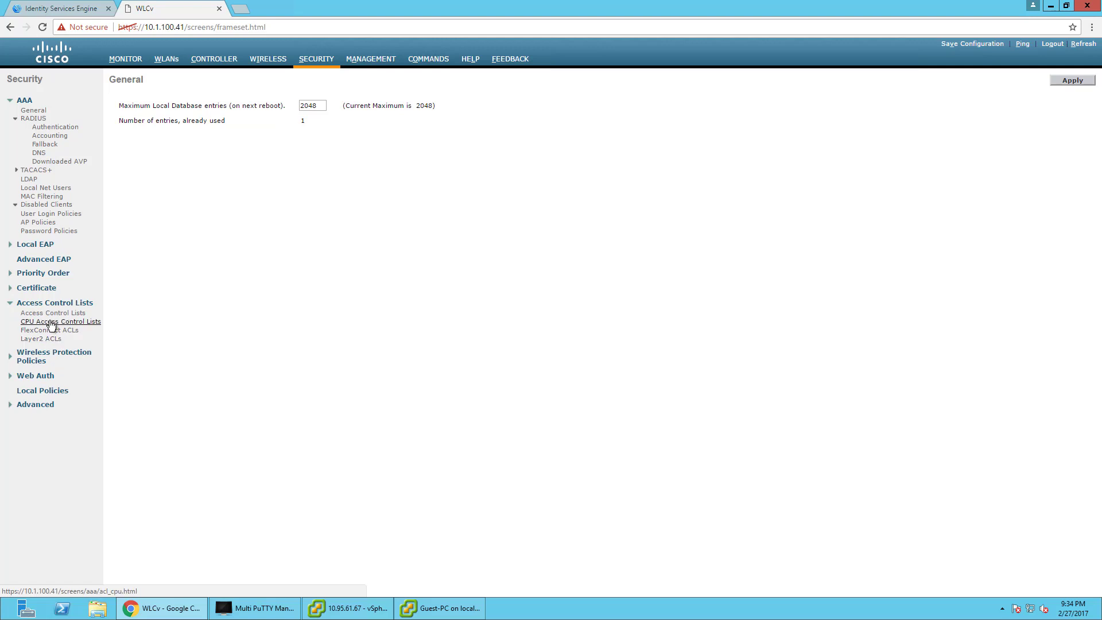
click(53, 314)
click(129, 152)
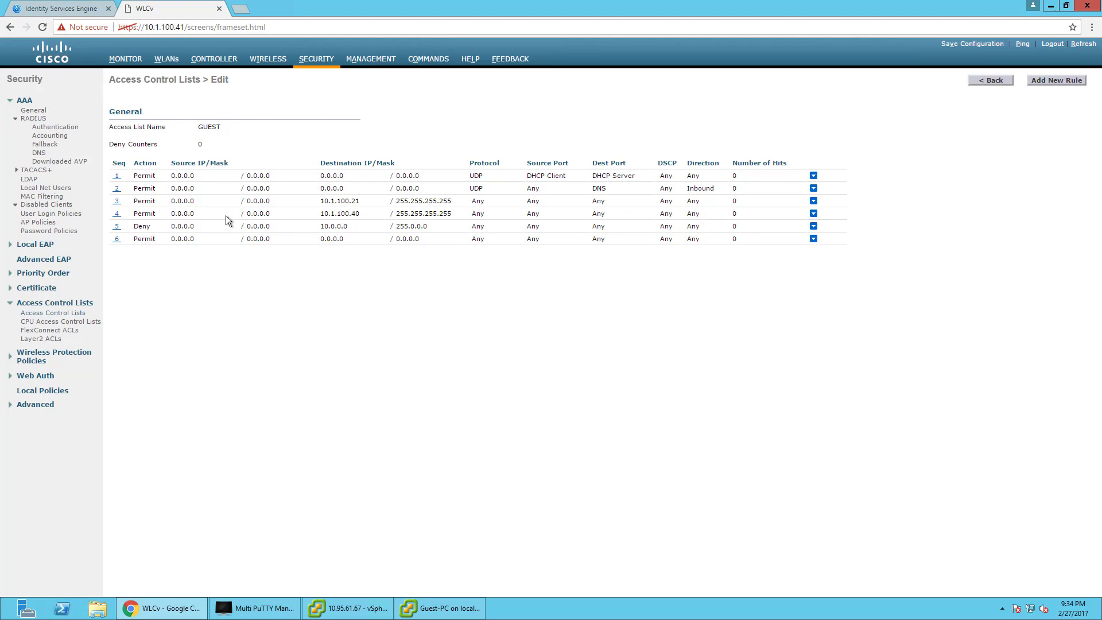
Add a GUEST rule permitting source 10.1.100.40 / 255.255.255.255 and apply it.
click(1082, 79)
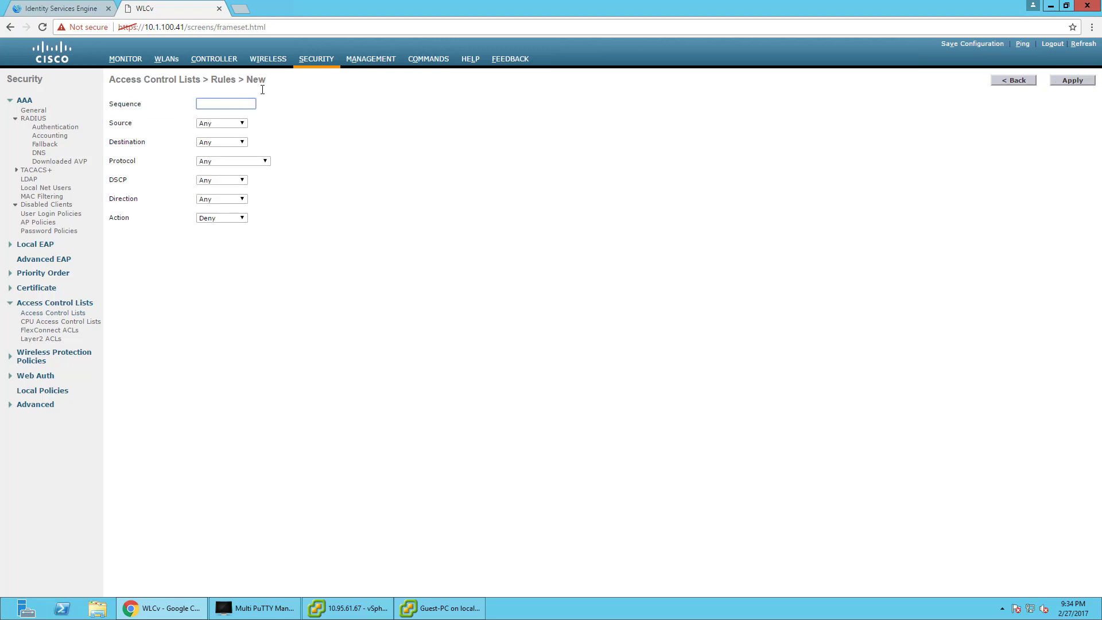
click(221, 123)
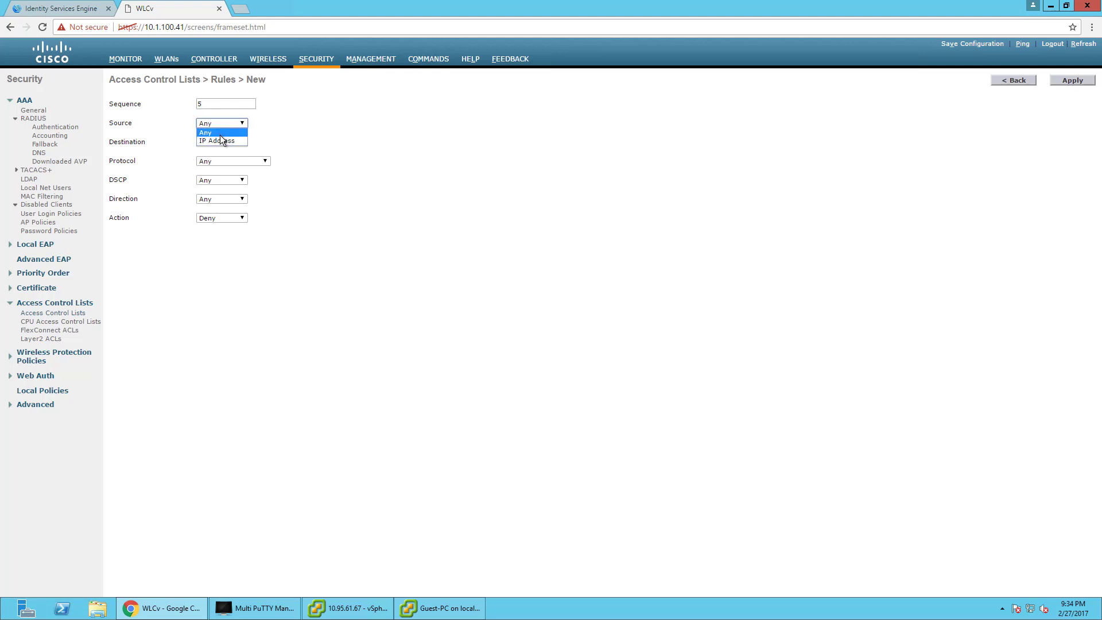
click(229, 139)
click(318, 124)
double_click(318, 125)
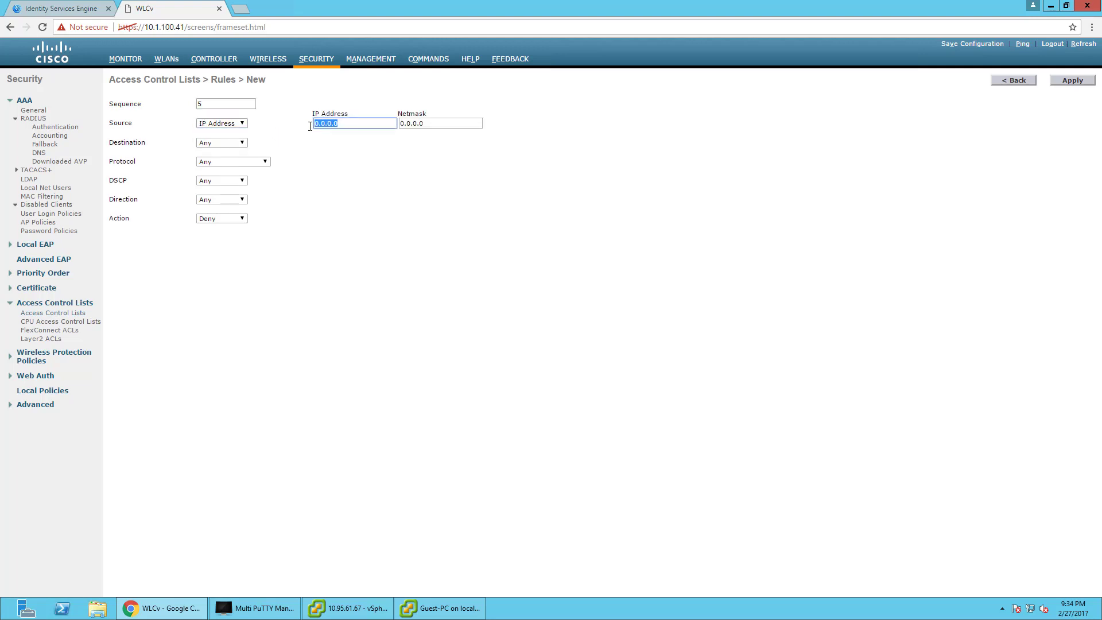
text(10.1.100.40)
key(Tab)
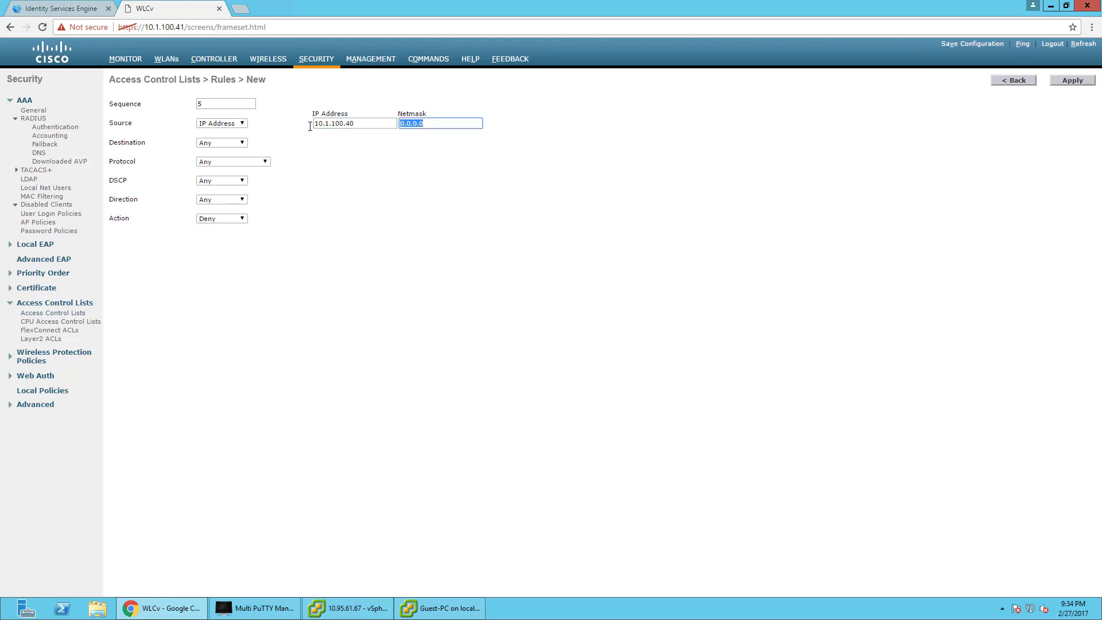
text(255.255.255.255)
click(216, 221)
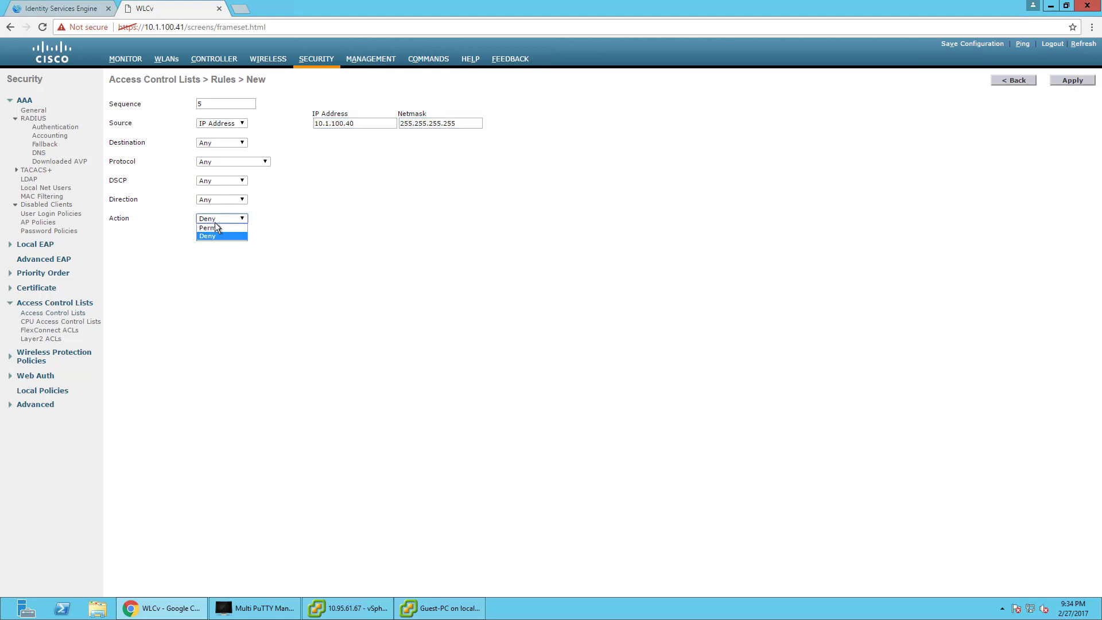
click(215, 228)
click(226, 101)
click(1073, 80)
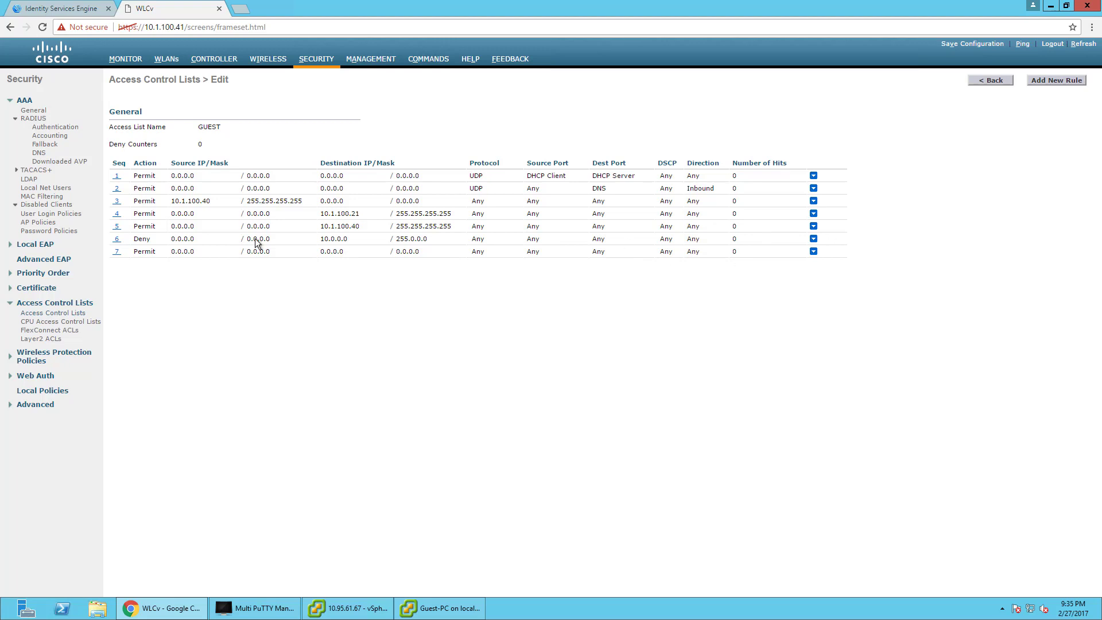
Back out of a second new-rule form to the ACL list and return to ISE.
click(1059, 81)
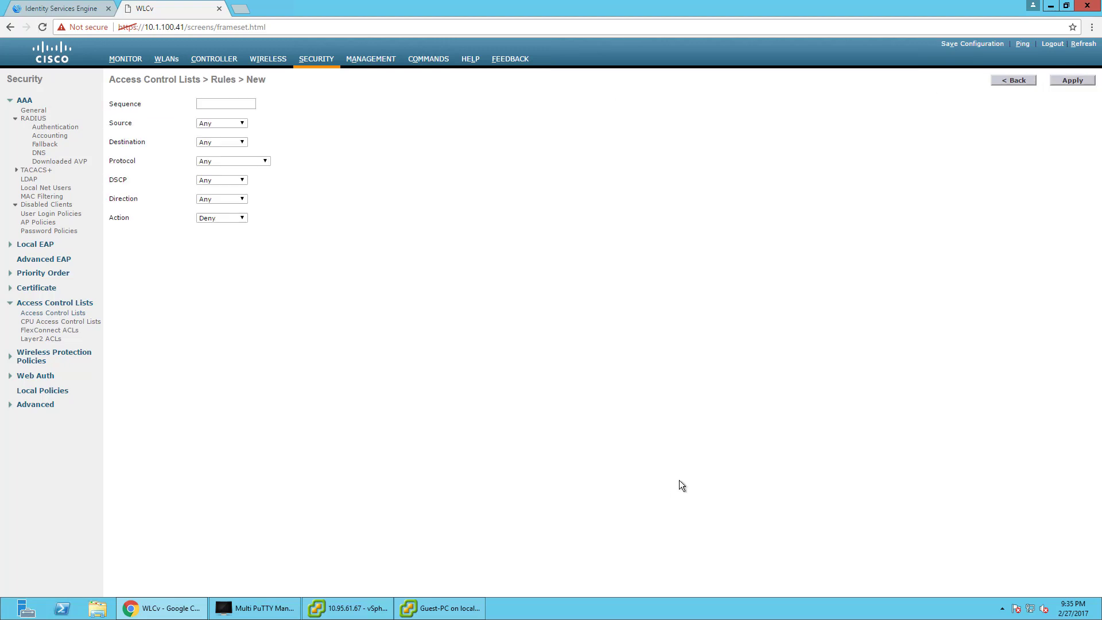
click(1007, 78)
click(1000, 82)
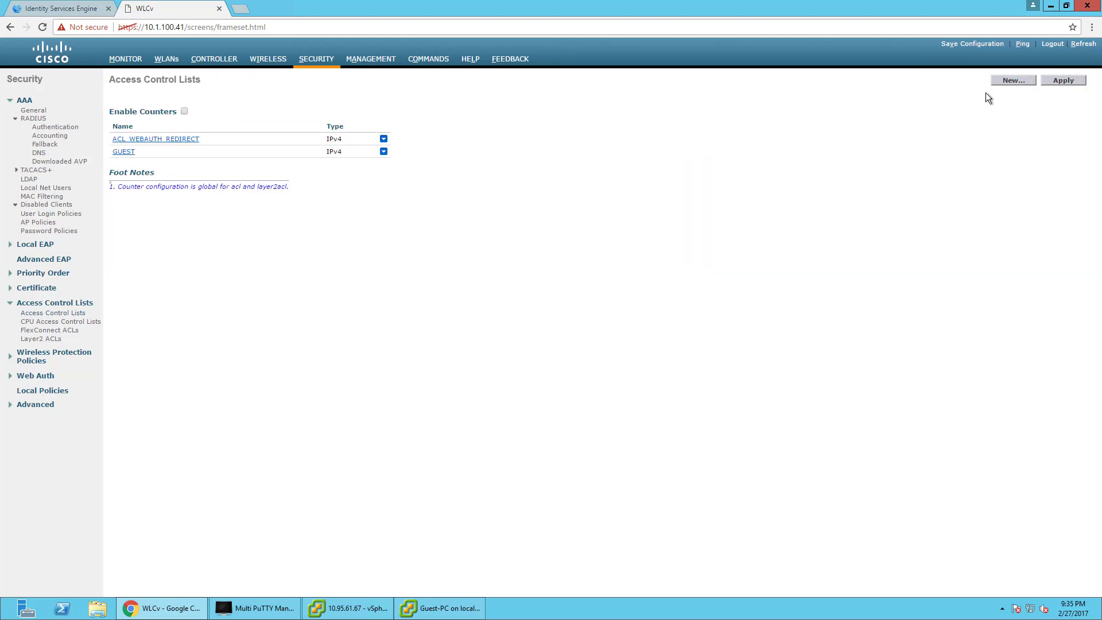
click(72, 8)
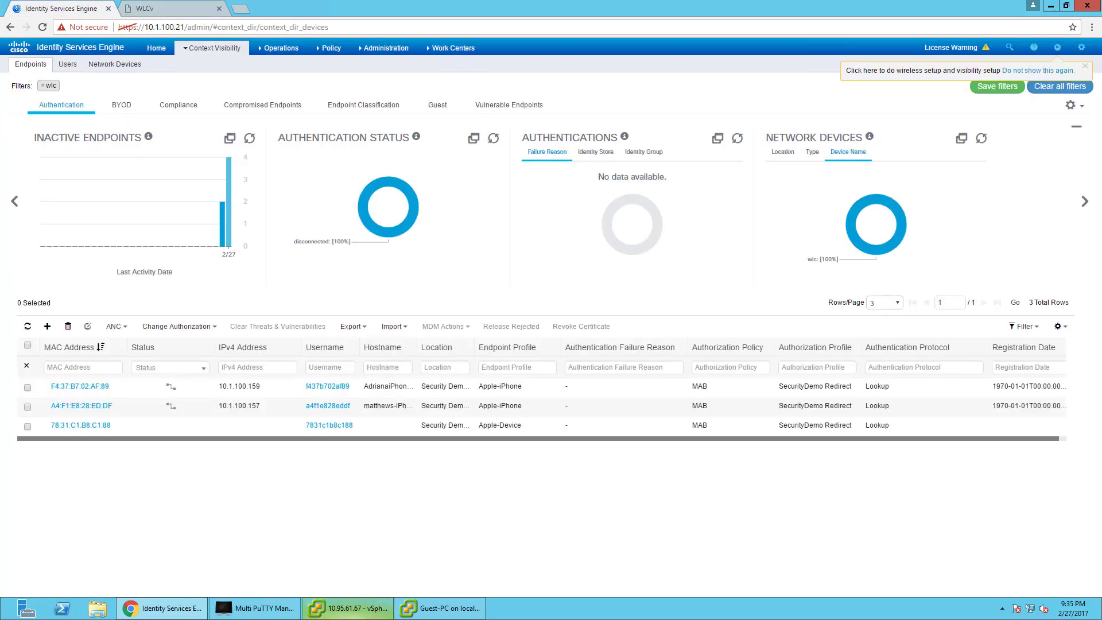
Connect the Guest-PC to the TestGuestSSID wireless network.
click(417, 608)
click(169, 499)
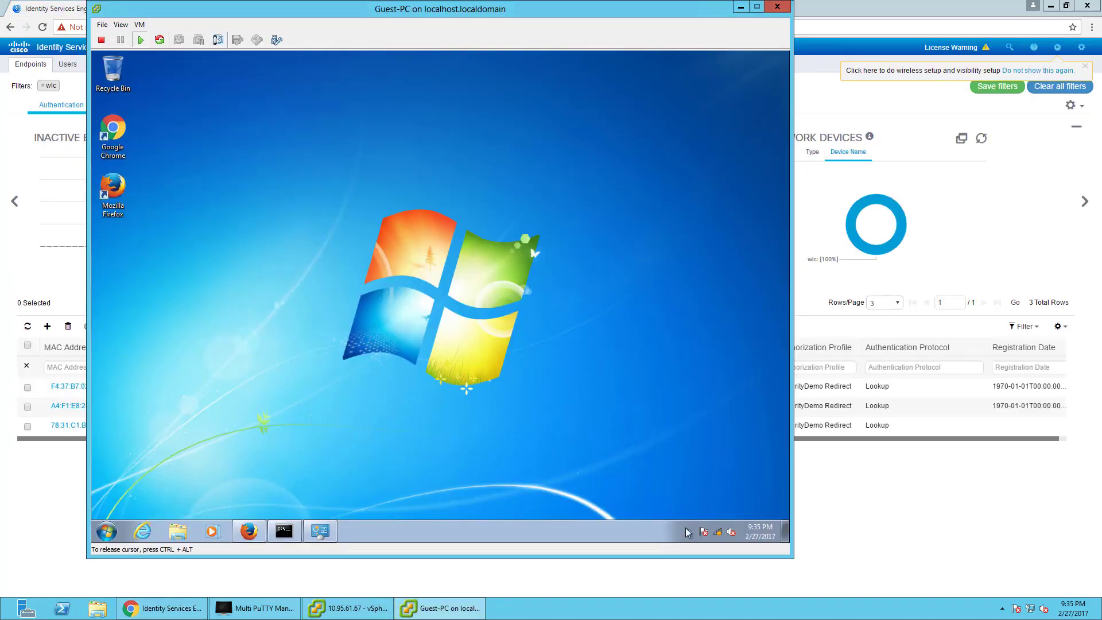
click(719, 534)
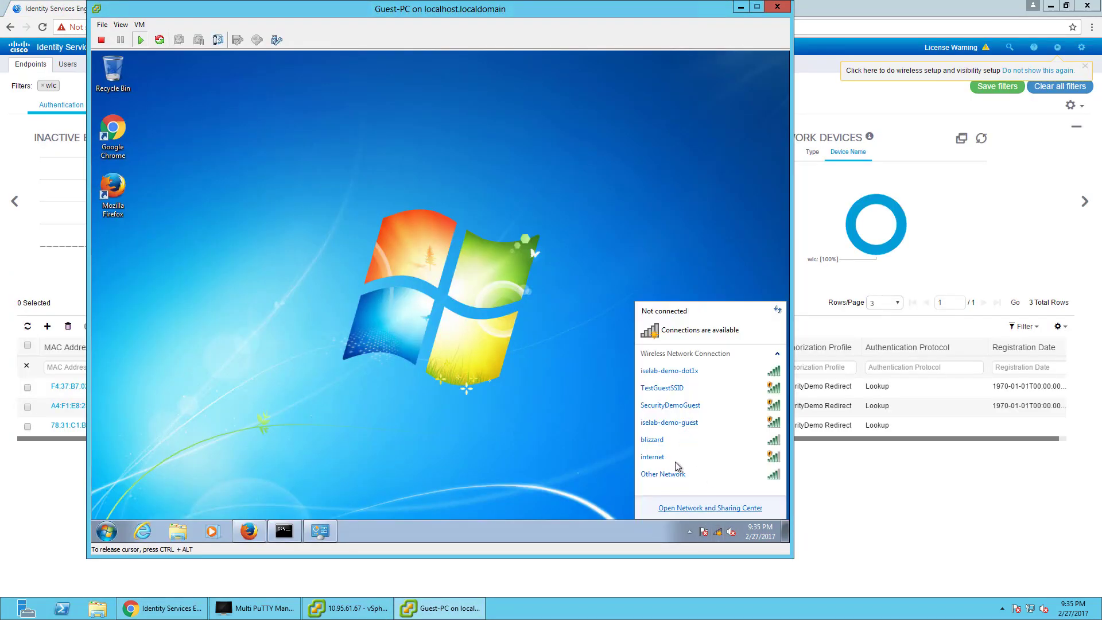
click(671, 390)
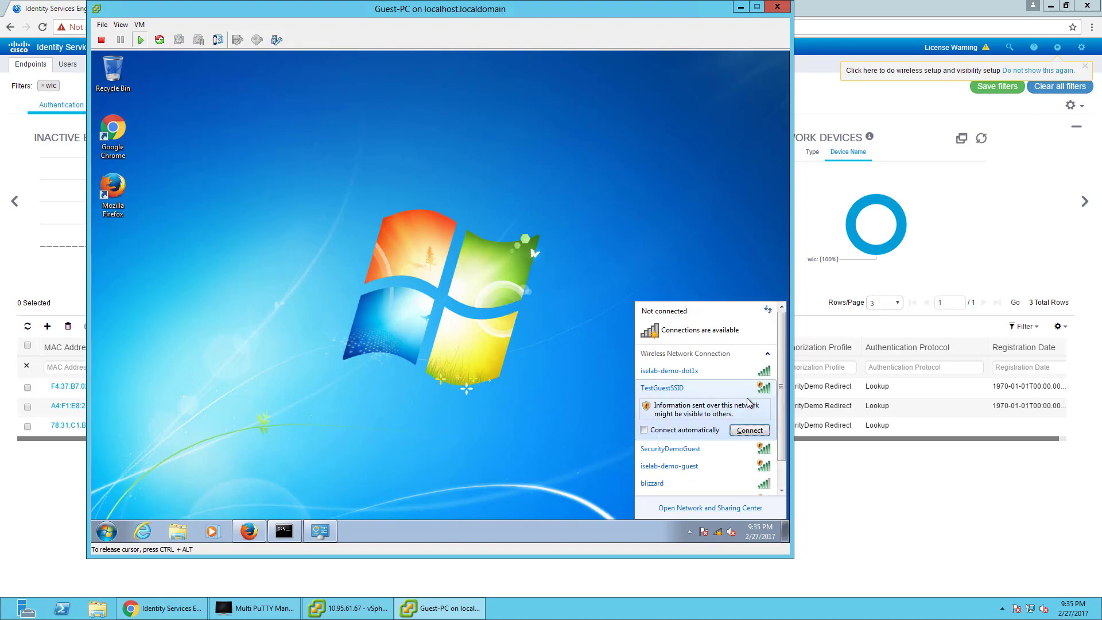
click(749, 431)
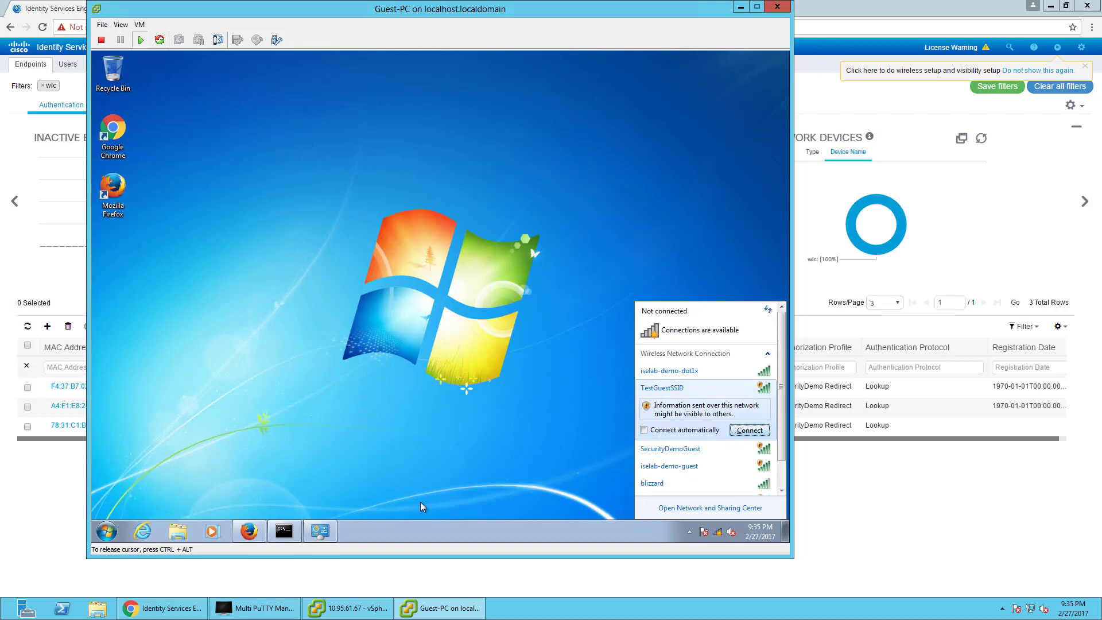
Browse to abc.go.com in the guest browser to trigger the portal redirect.
click(249, 532)
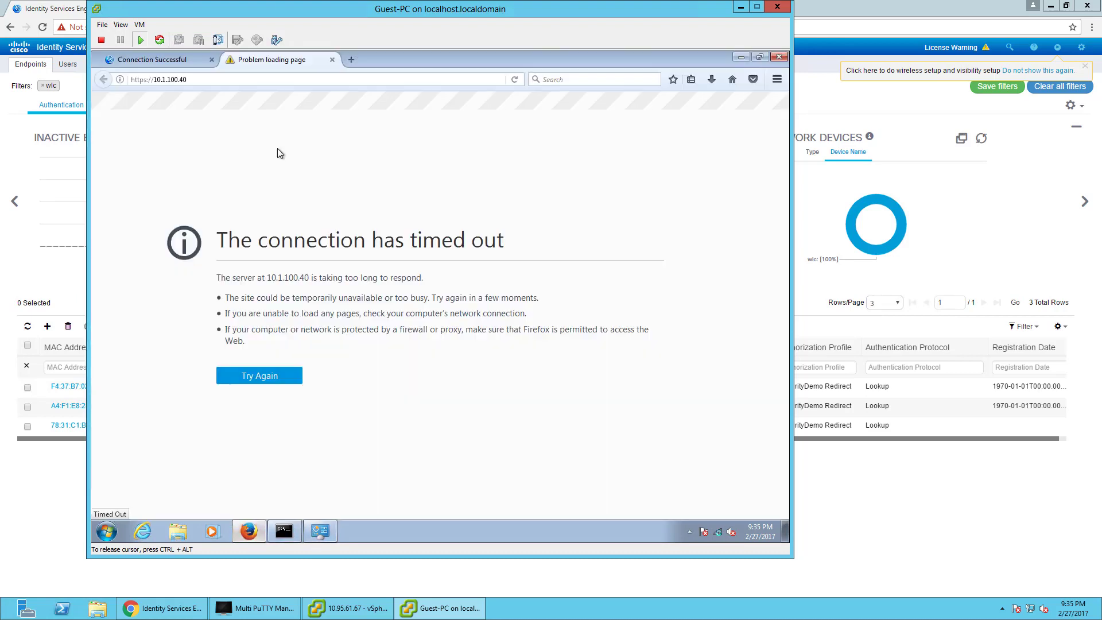
click(254, 81)
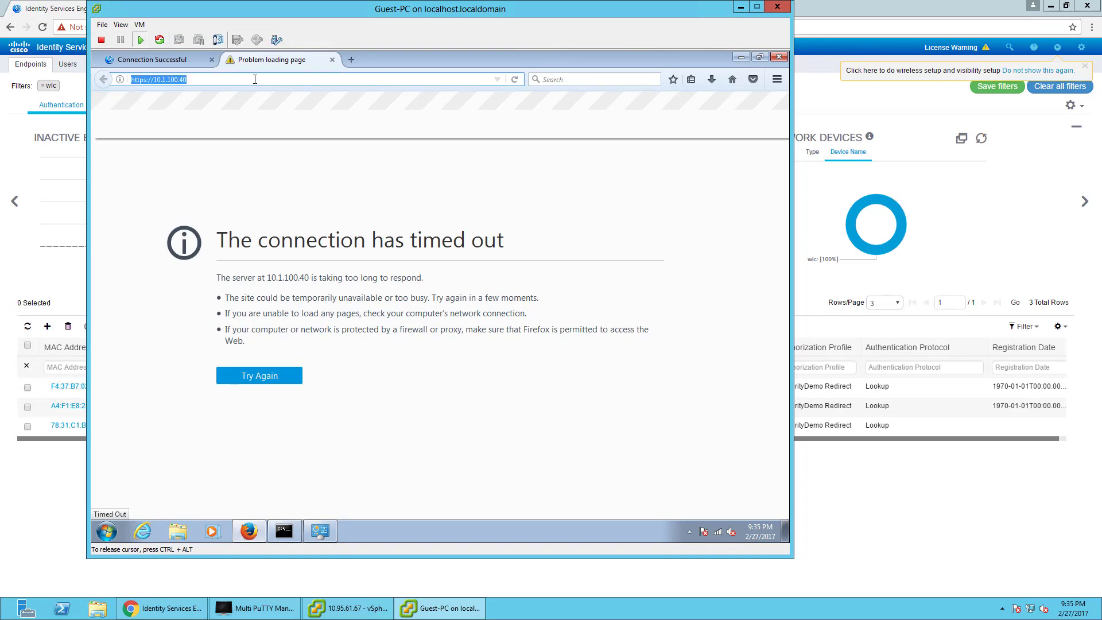
text(abc.go.com)
key(Return)
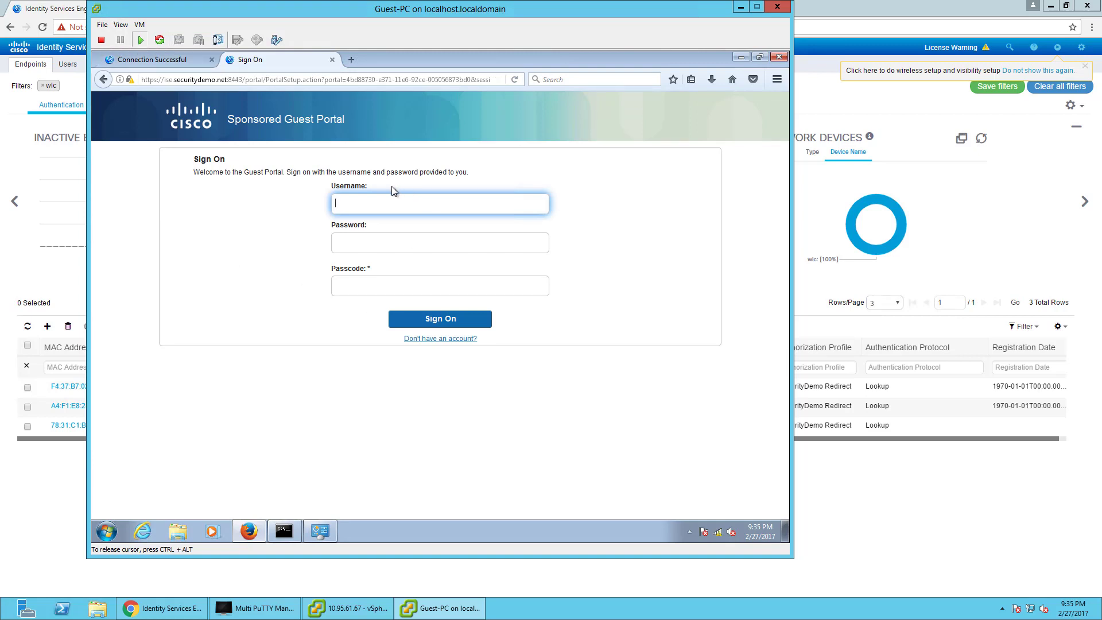
Open the self-registration form and enter the guest's name, e-mail, phone and company 'Network Node'.
click(436, 339)
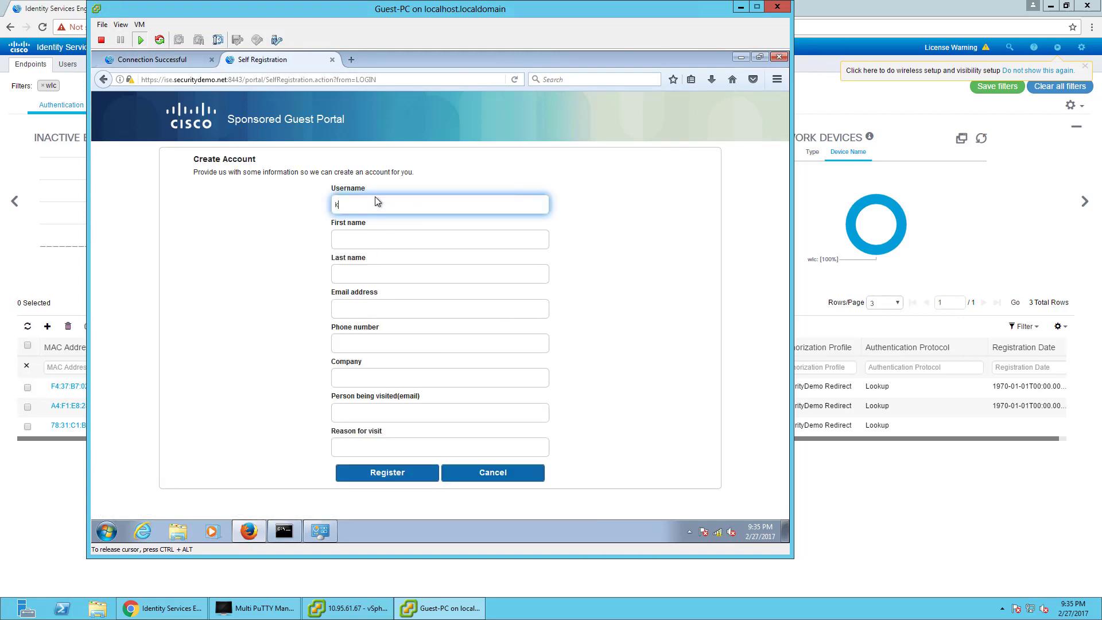
key(Tab)
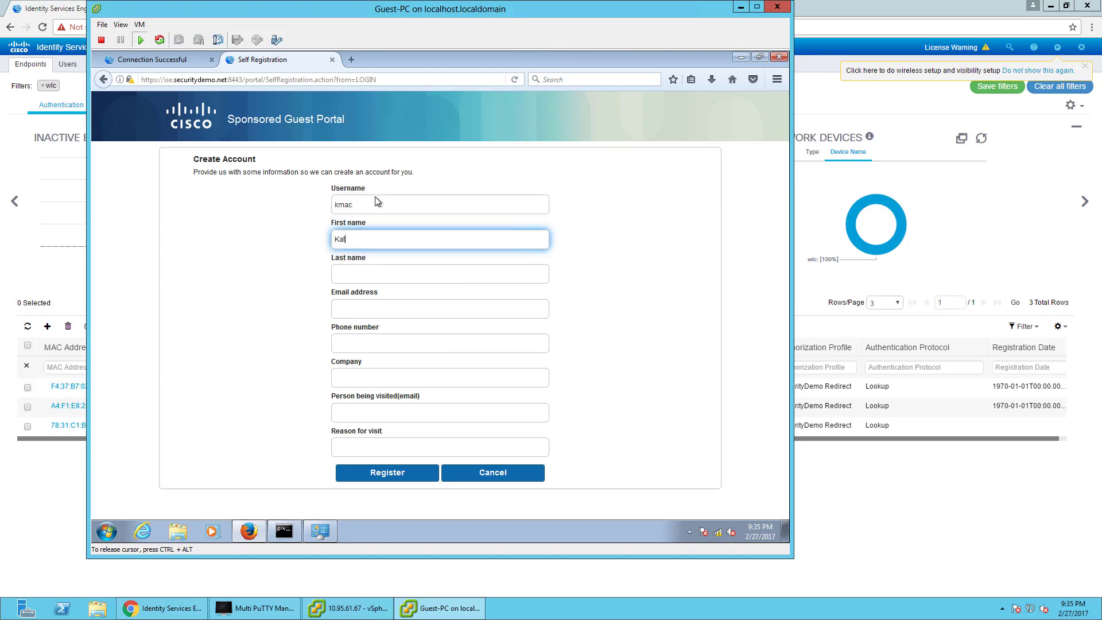
key(Tab)
key(Tab)
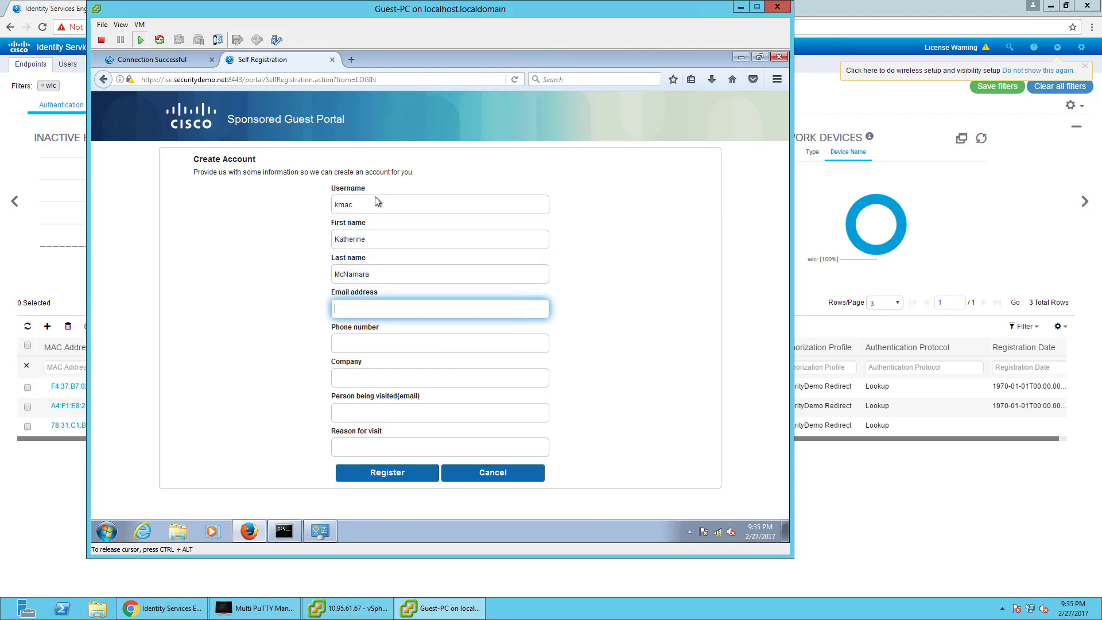
key(Tab)
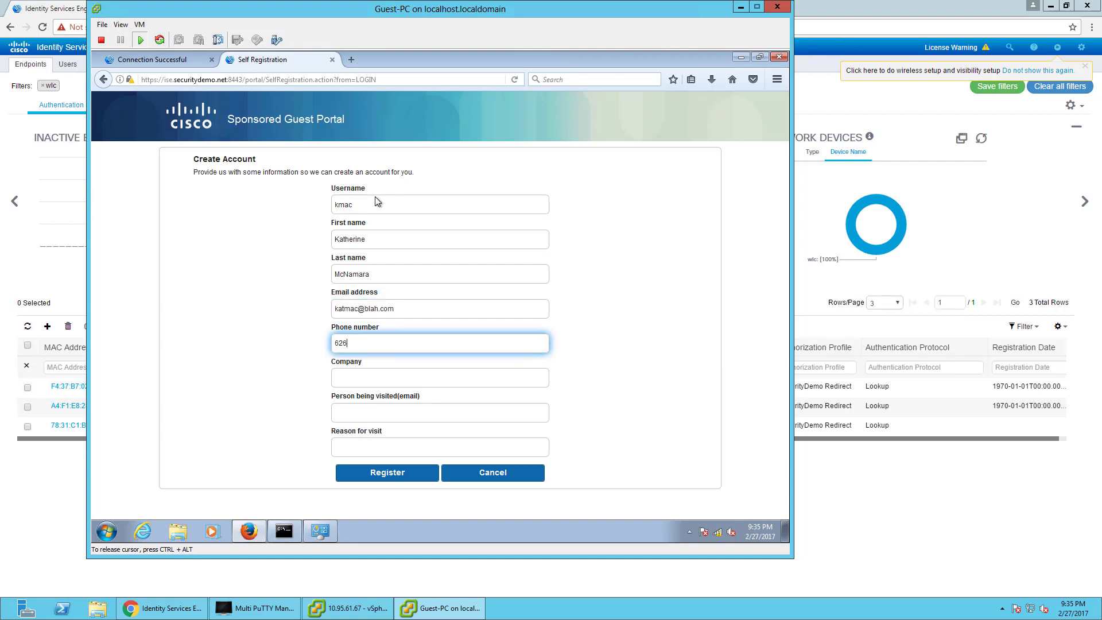
key(Tab)
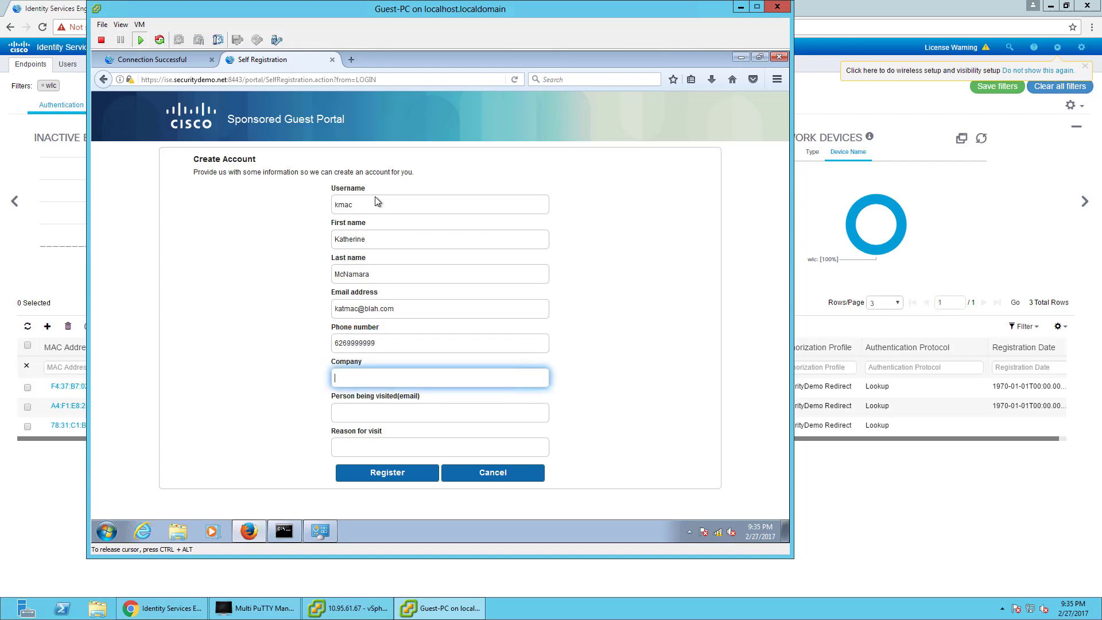
Enter the visited person's e-mail and reason 'Testing the guest', then register the account.
key(Tab)
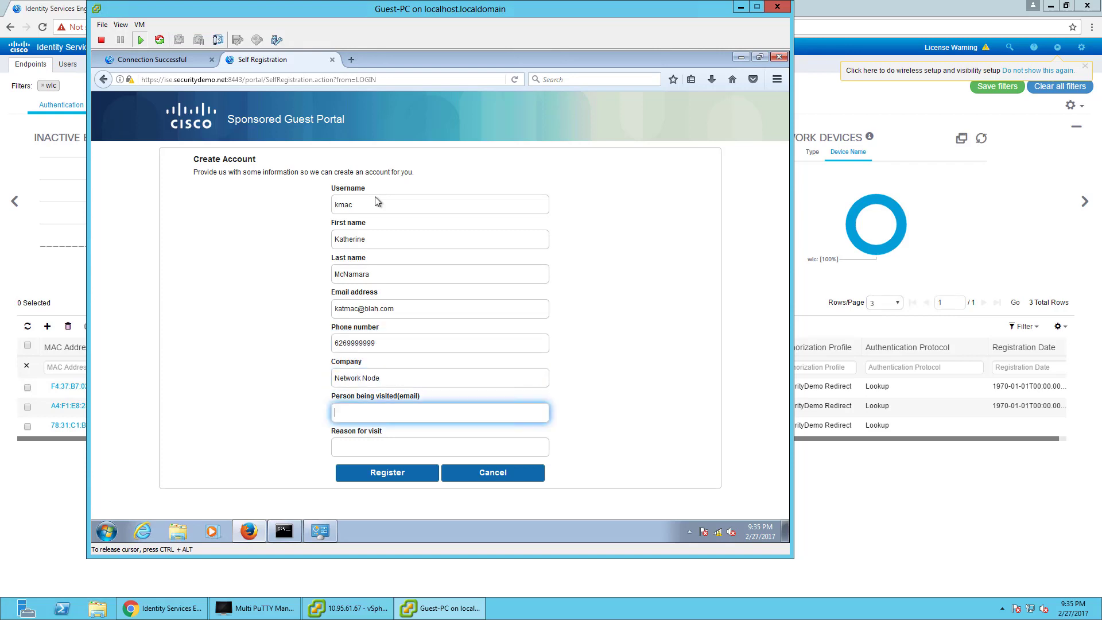
key(Tab)
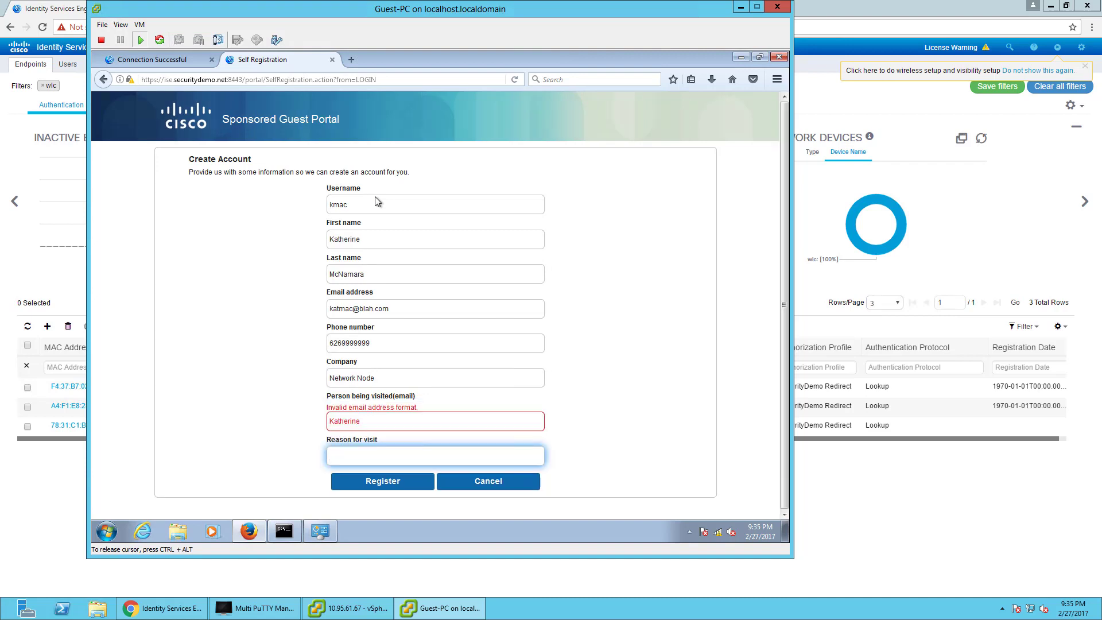
key(shift+Tab)
key(End)
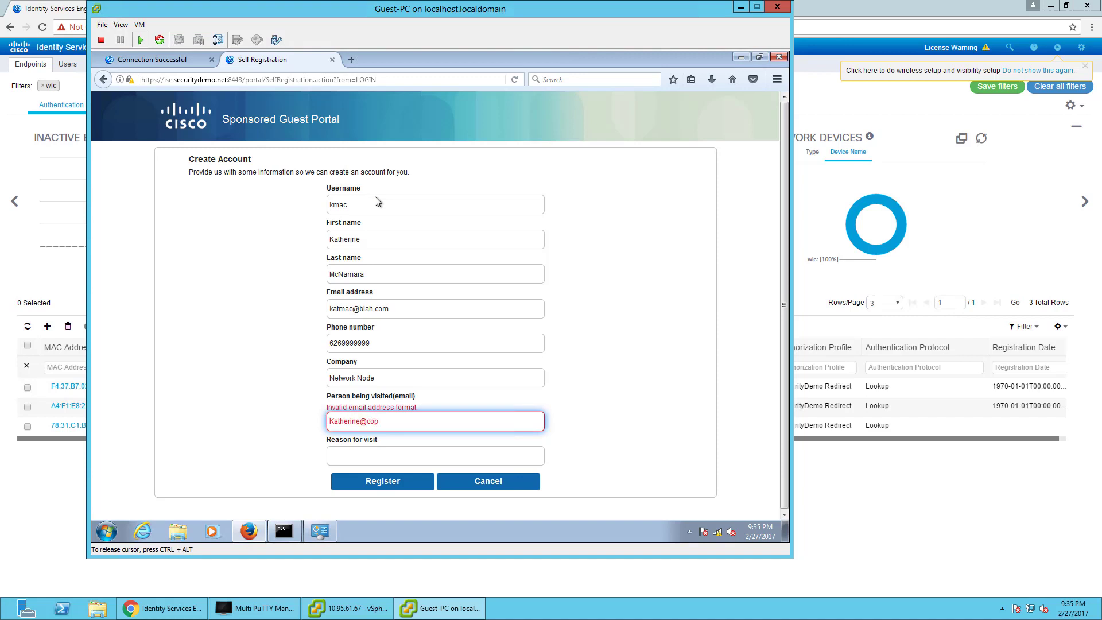
key(Tab)
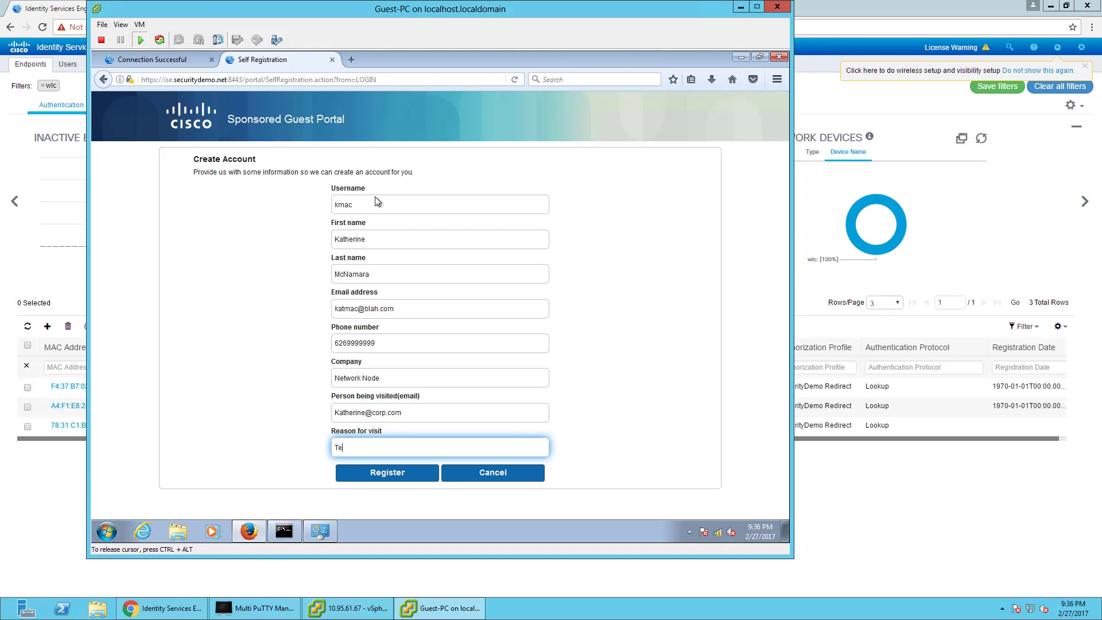
click(371, 472)
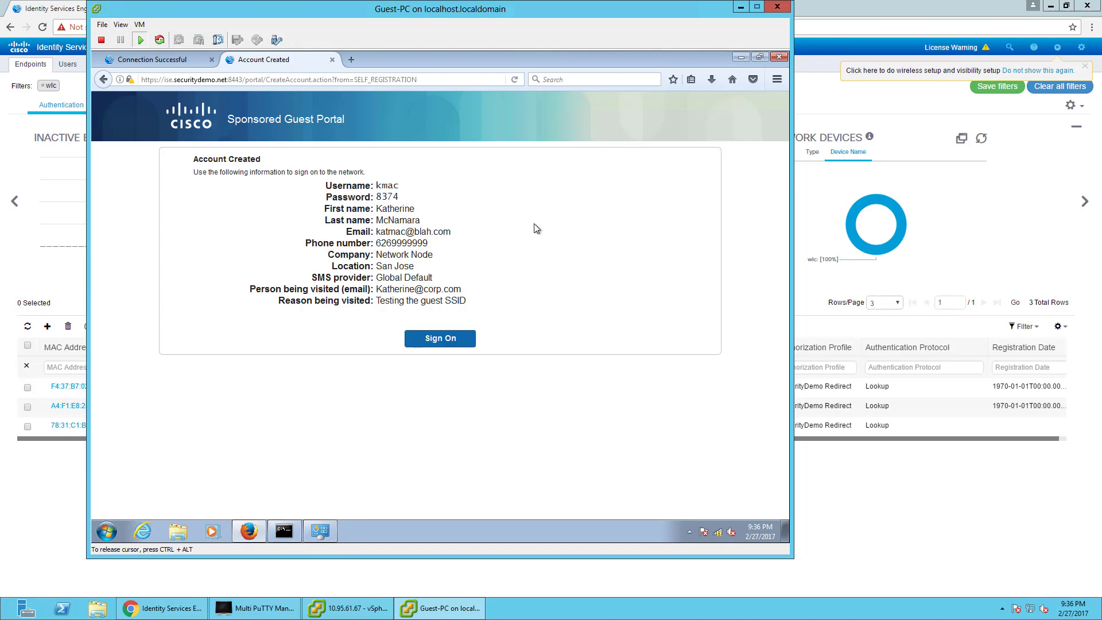
Sign on with the new guest username, password and access code, then accept the AUP and continue.
double_click(397, 198)
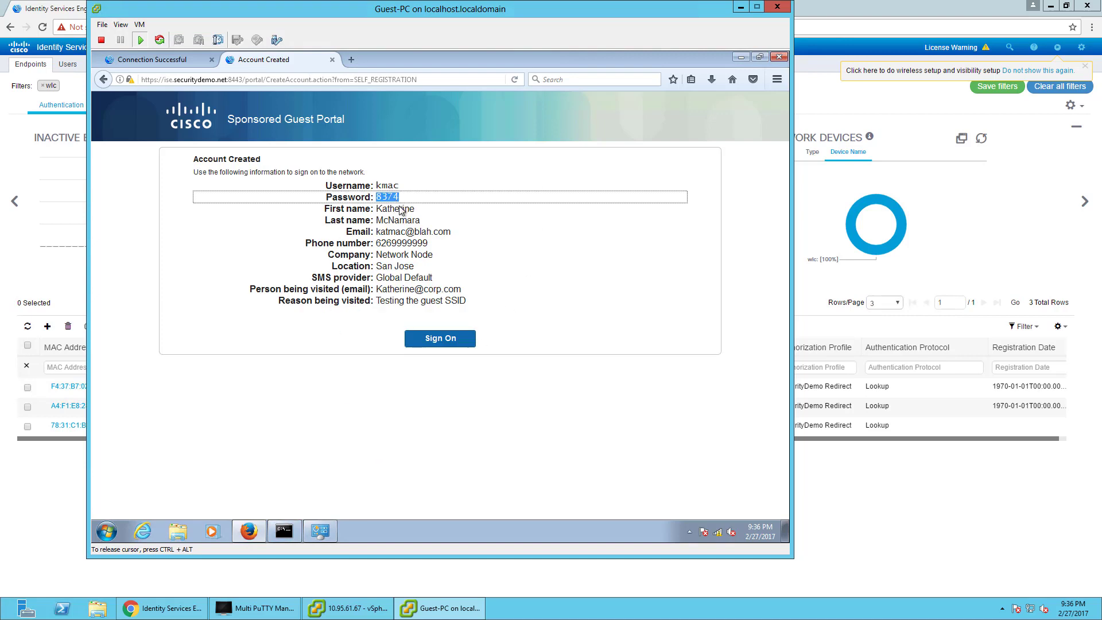
click(440, 340)
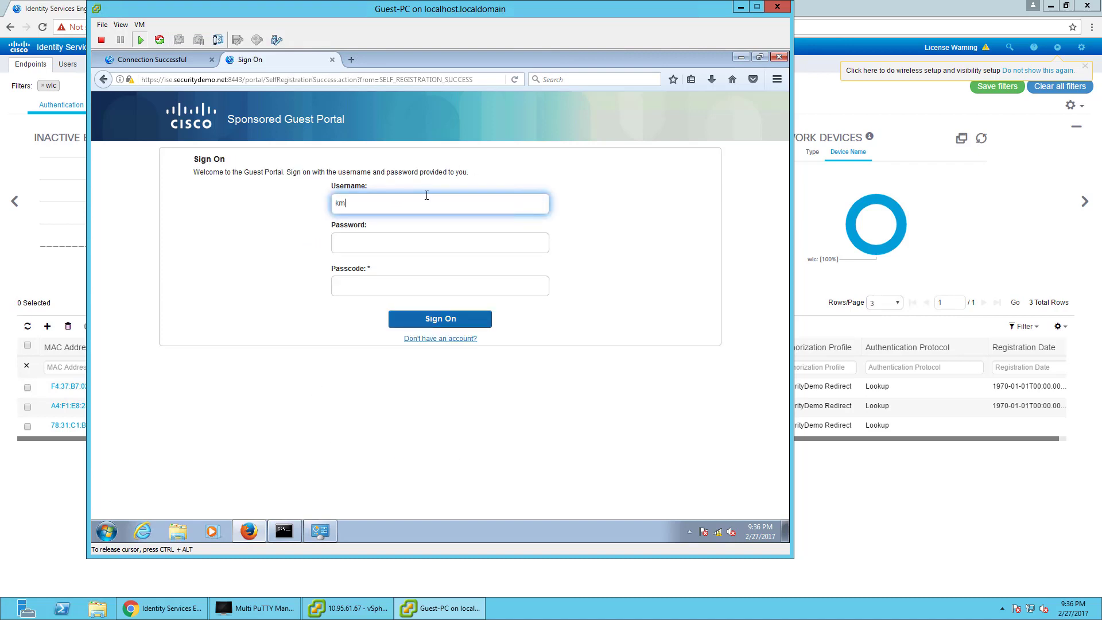
key(Tab)
key(Tab)
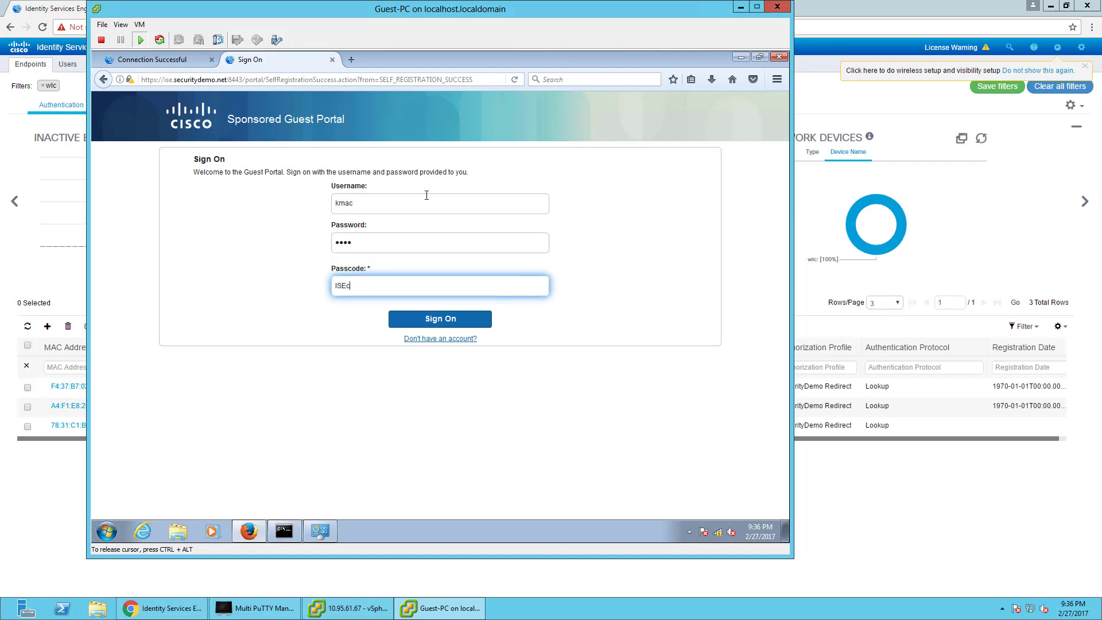
click(442, 318)
click(388, 373)
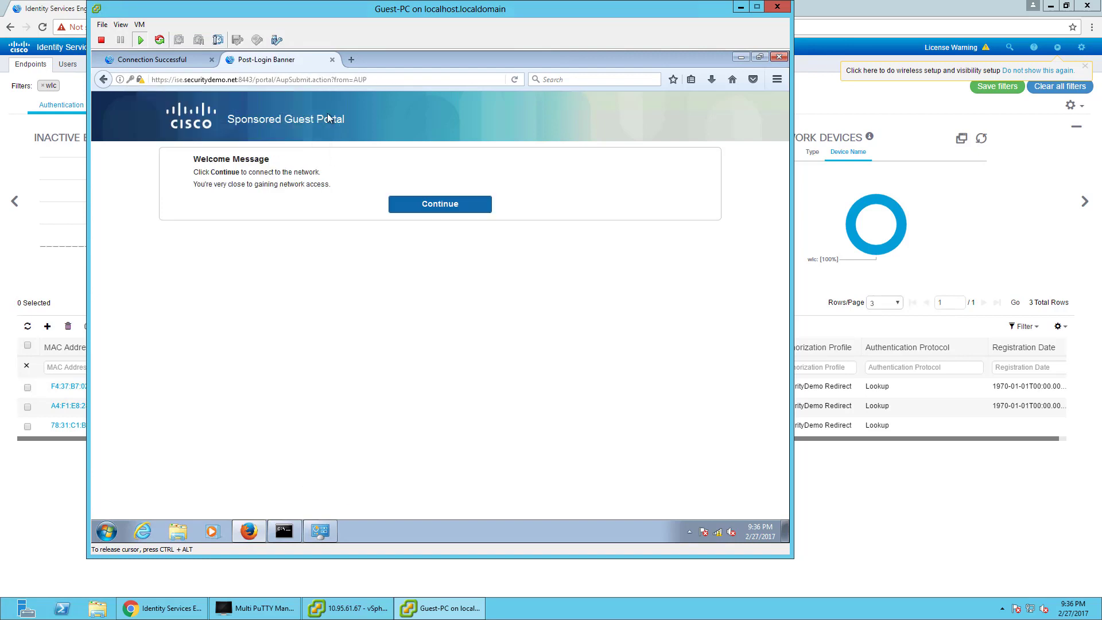
click(447, 208)
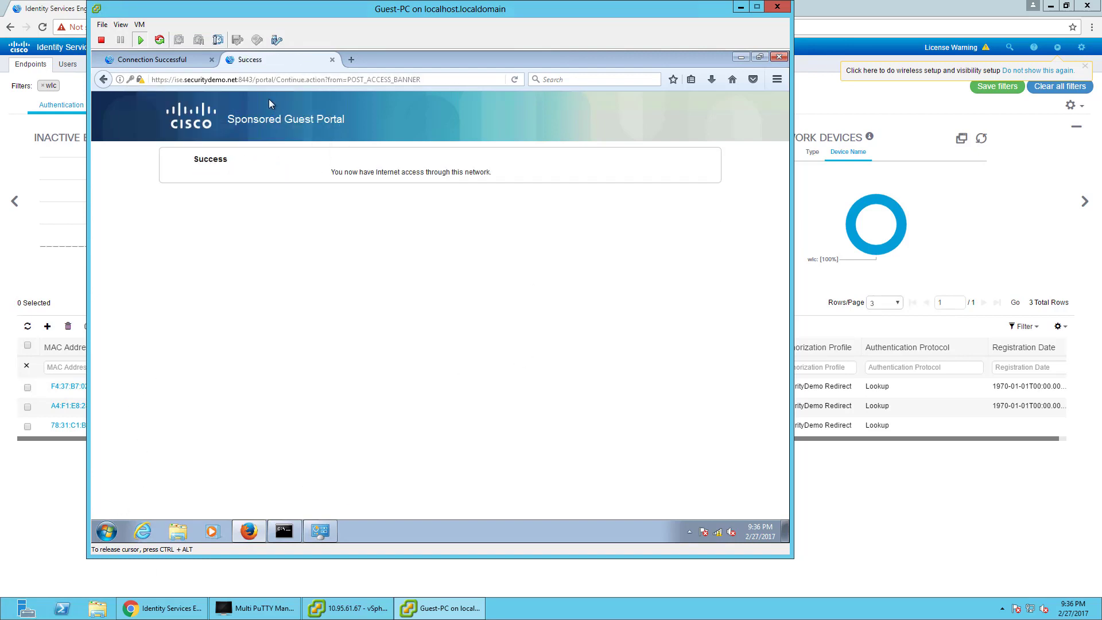
click(261, 81)
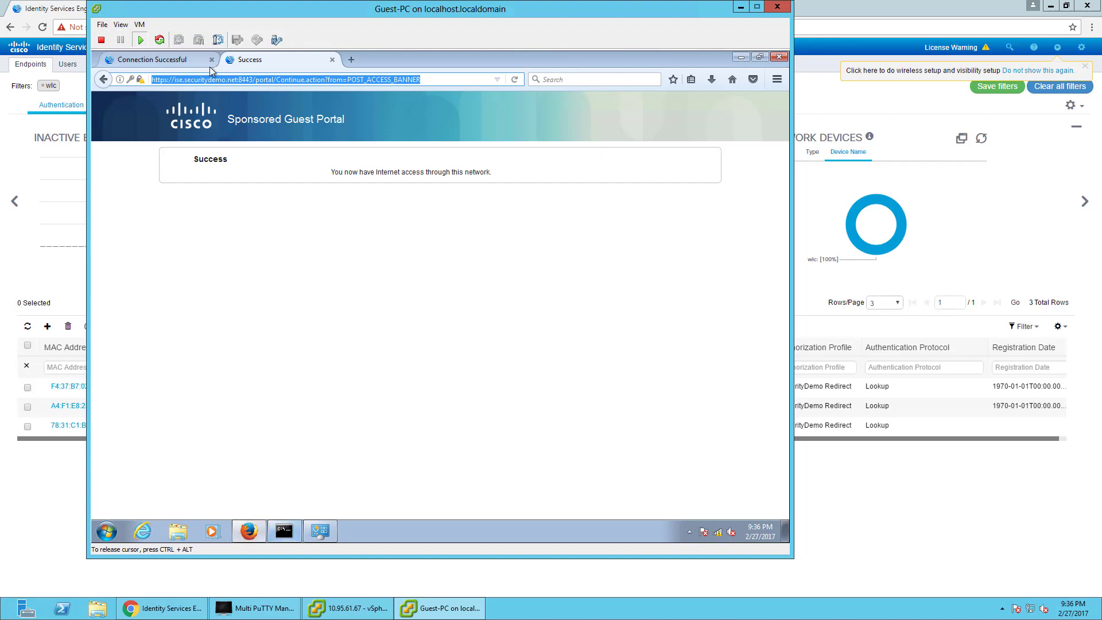
text(http;/)
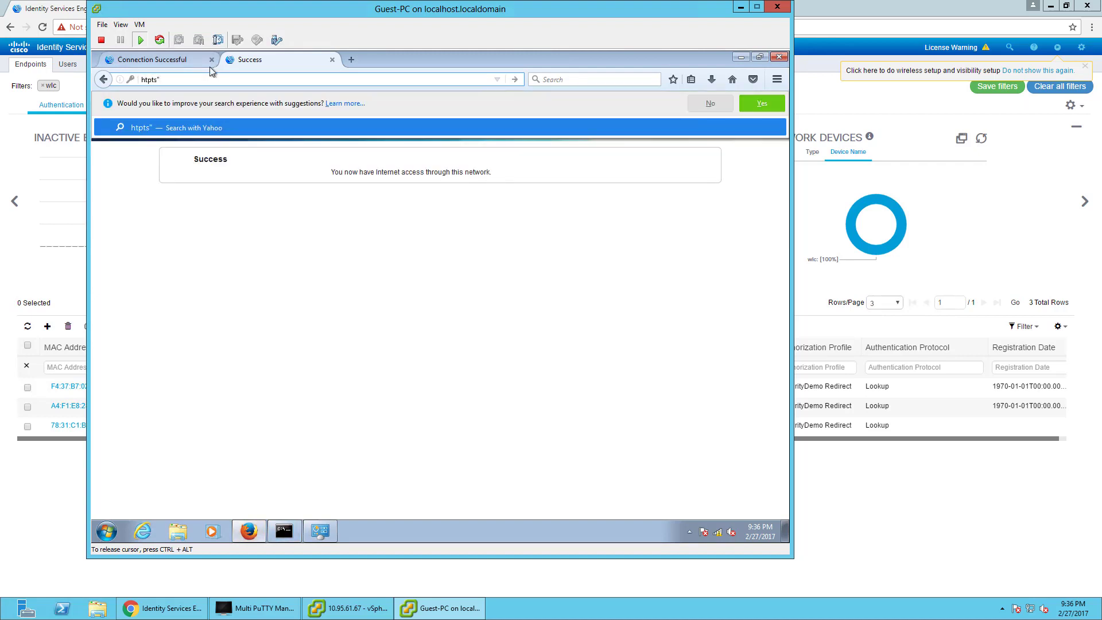
key(BackSpace)
key(BackSpace)
key(BackSpace)
key(BackSpace)
text(tps://10.)
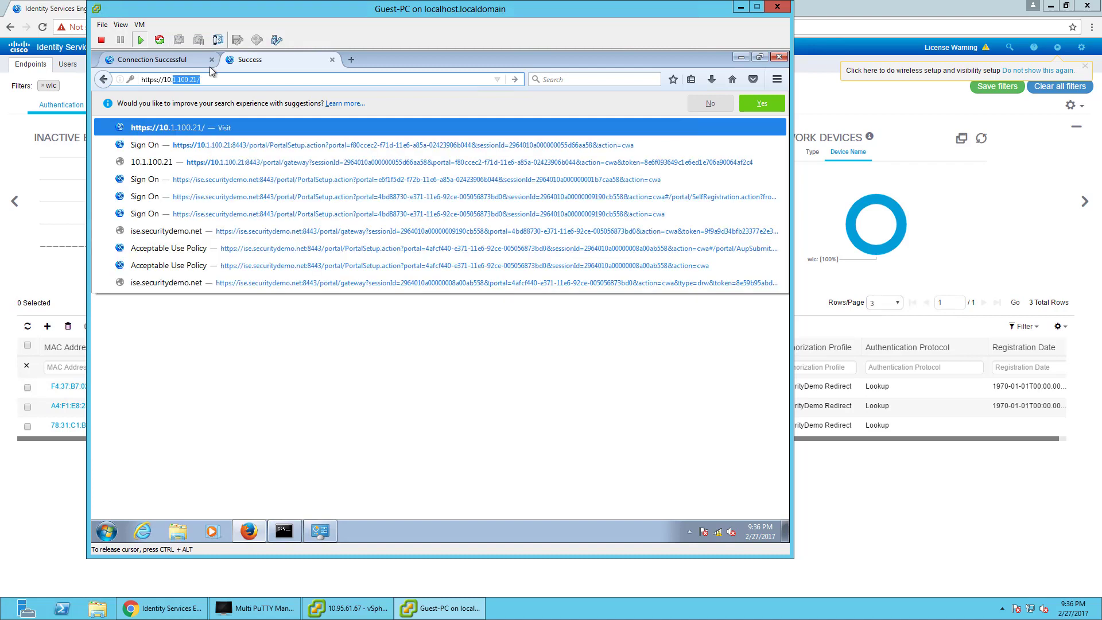
text(1.100.40)
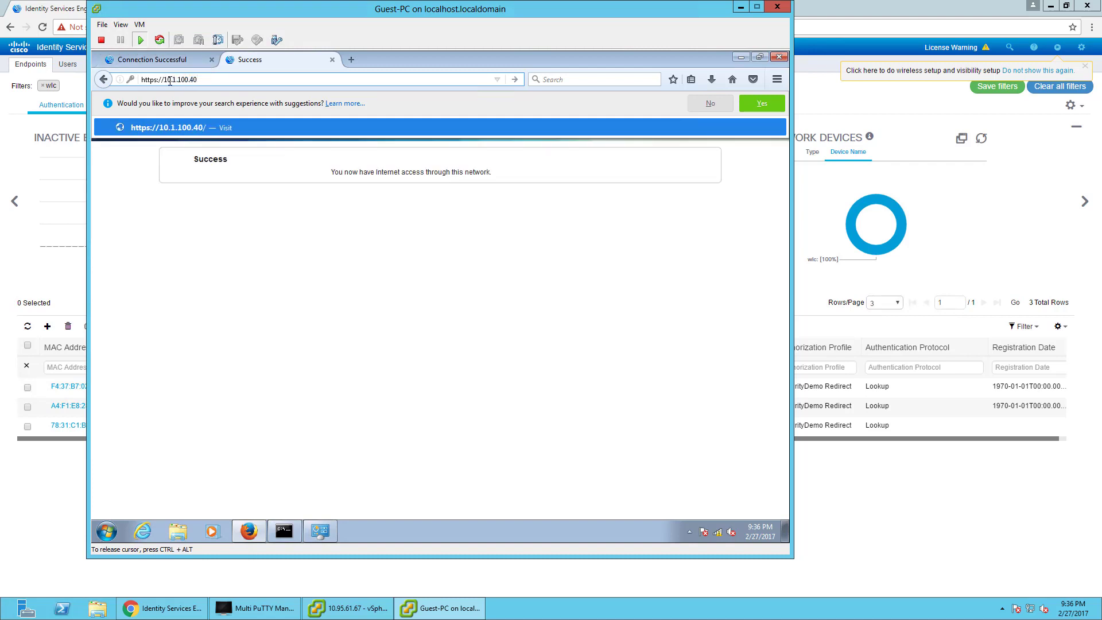
key(Return)
click(157, 79)
key(BackSpace)
key(Return)
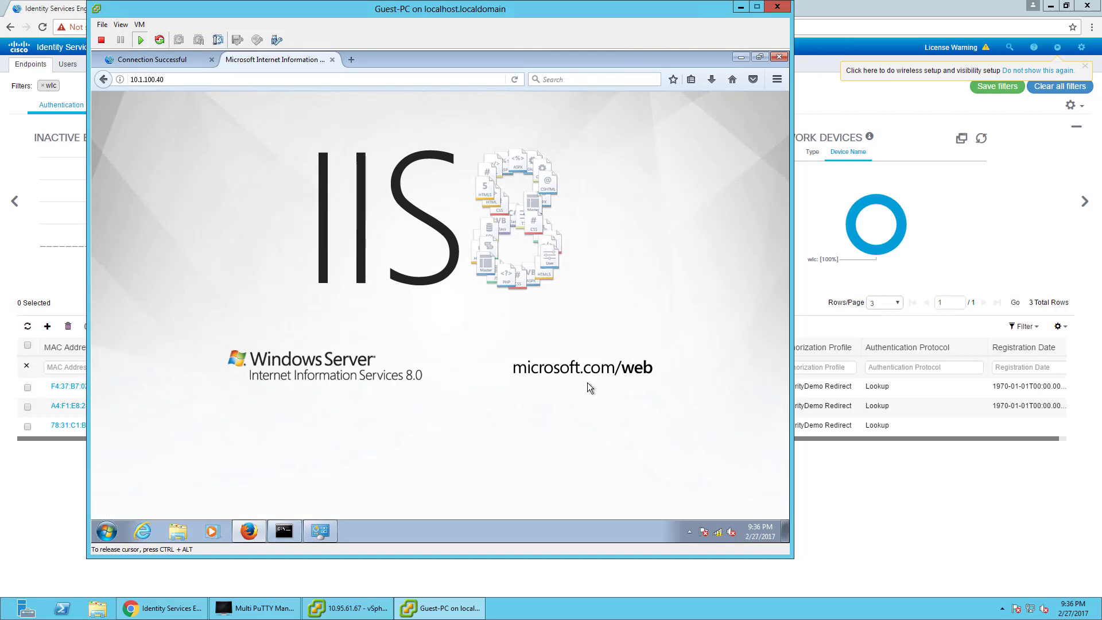
click(818, 6)
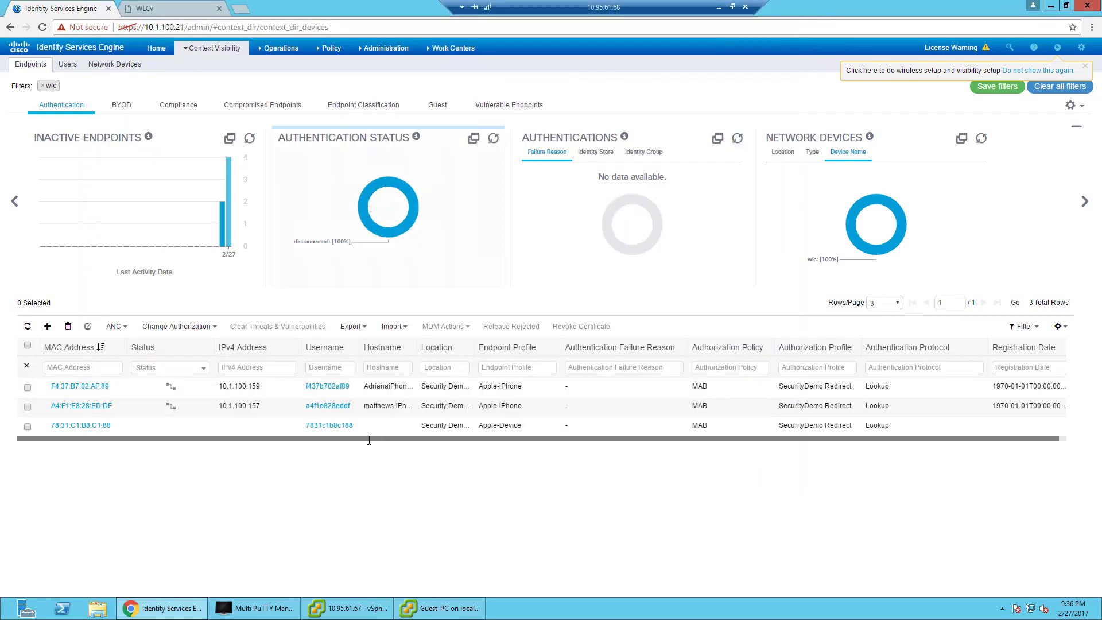
click(156, 47)
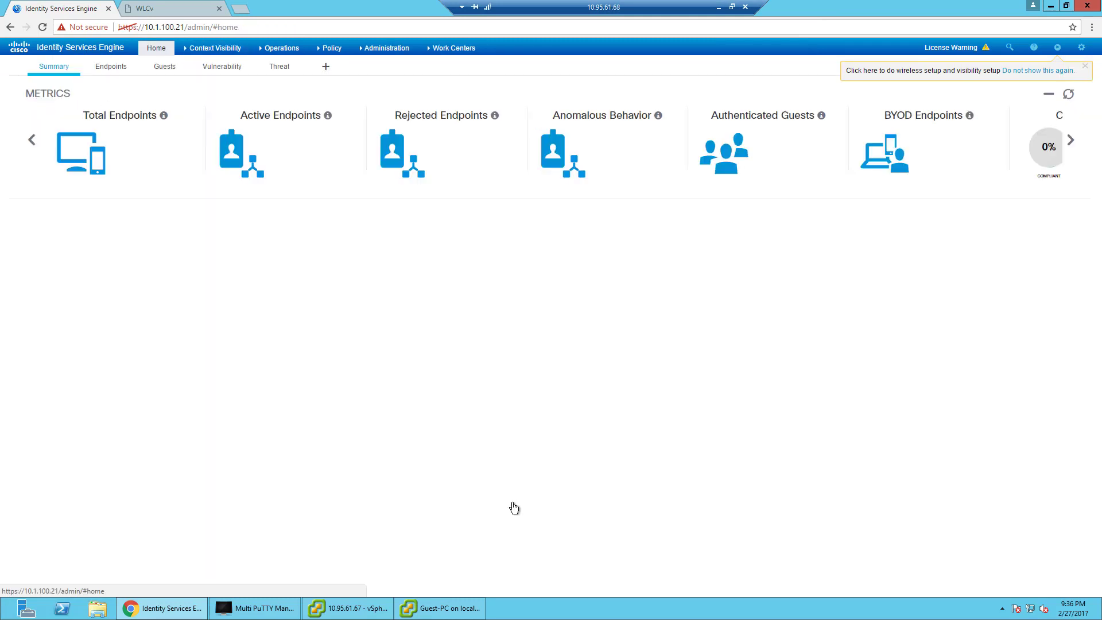